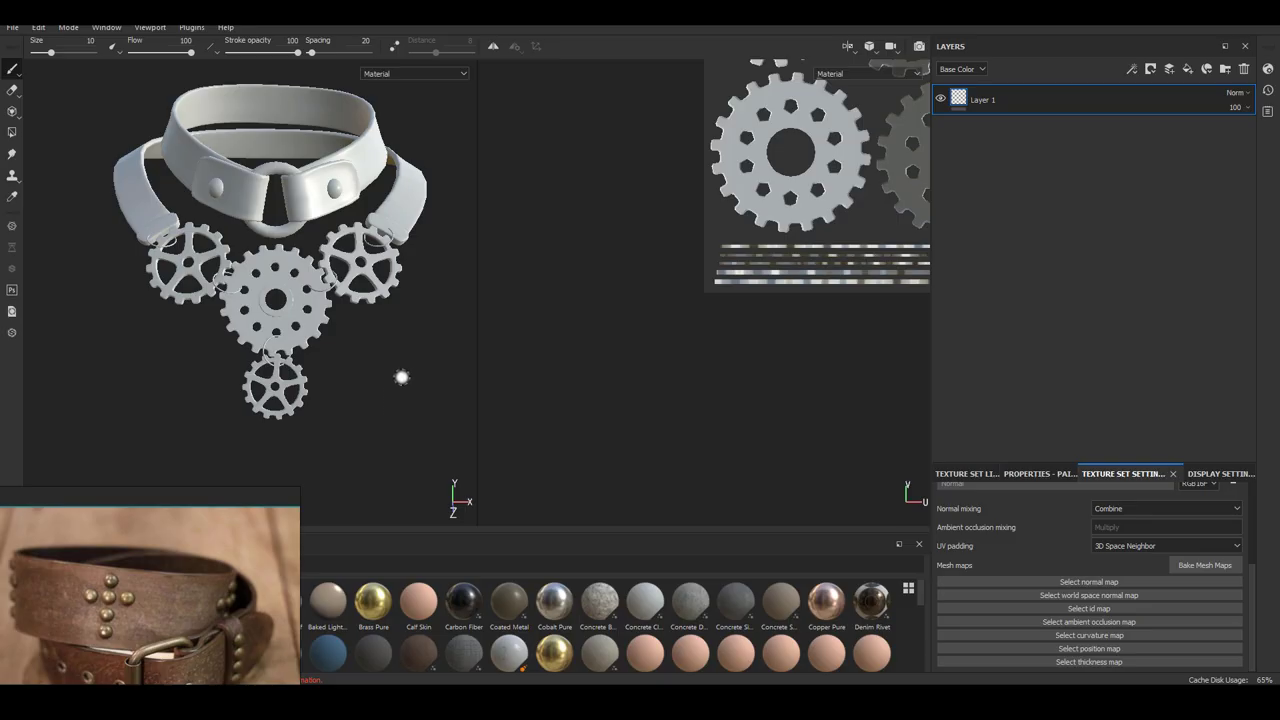
- Check the merge options, including UV, for the necklace_rings subtool in ZBrush, and return to Substance Painter
mouse_move(400, 371)
alt+mouse_down()
mouse_move(385, 407)
mouse_move(395, 353)
alt+mouse_up()
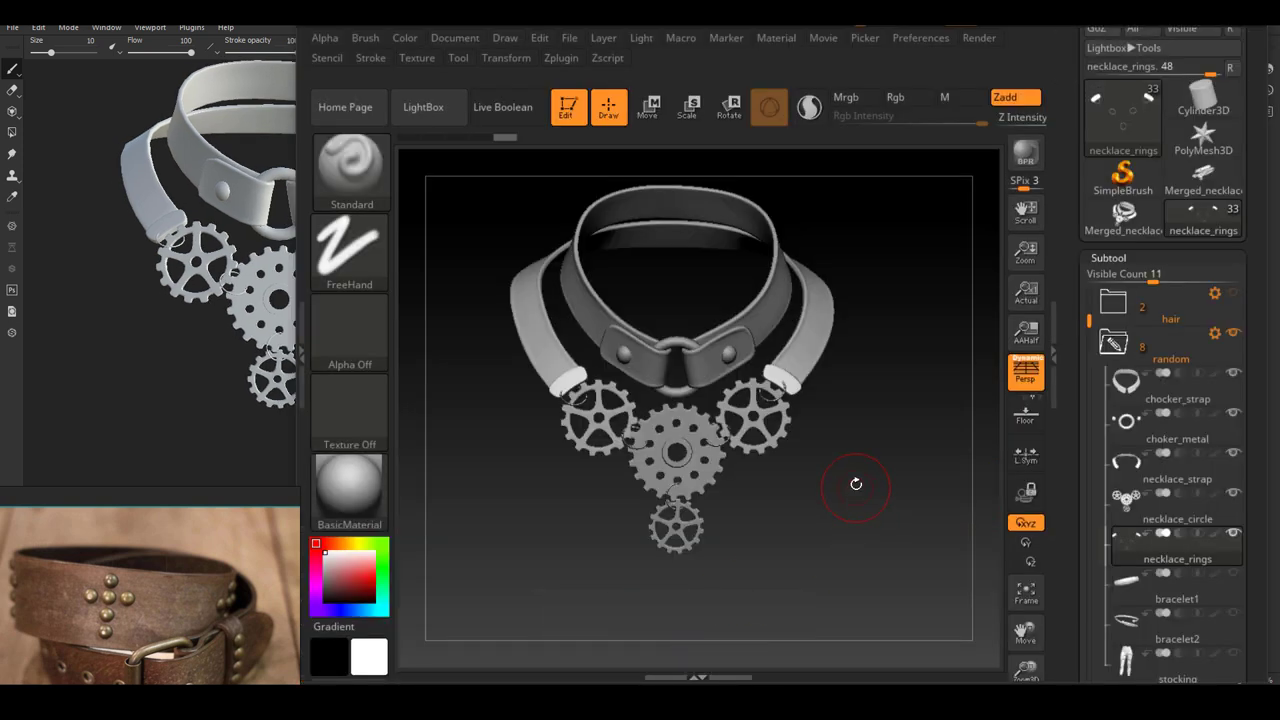
drag(1088, 347, 1091, 572)
drag(1071, 517, 1065, 370)
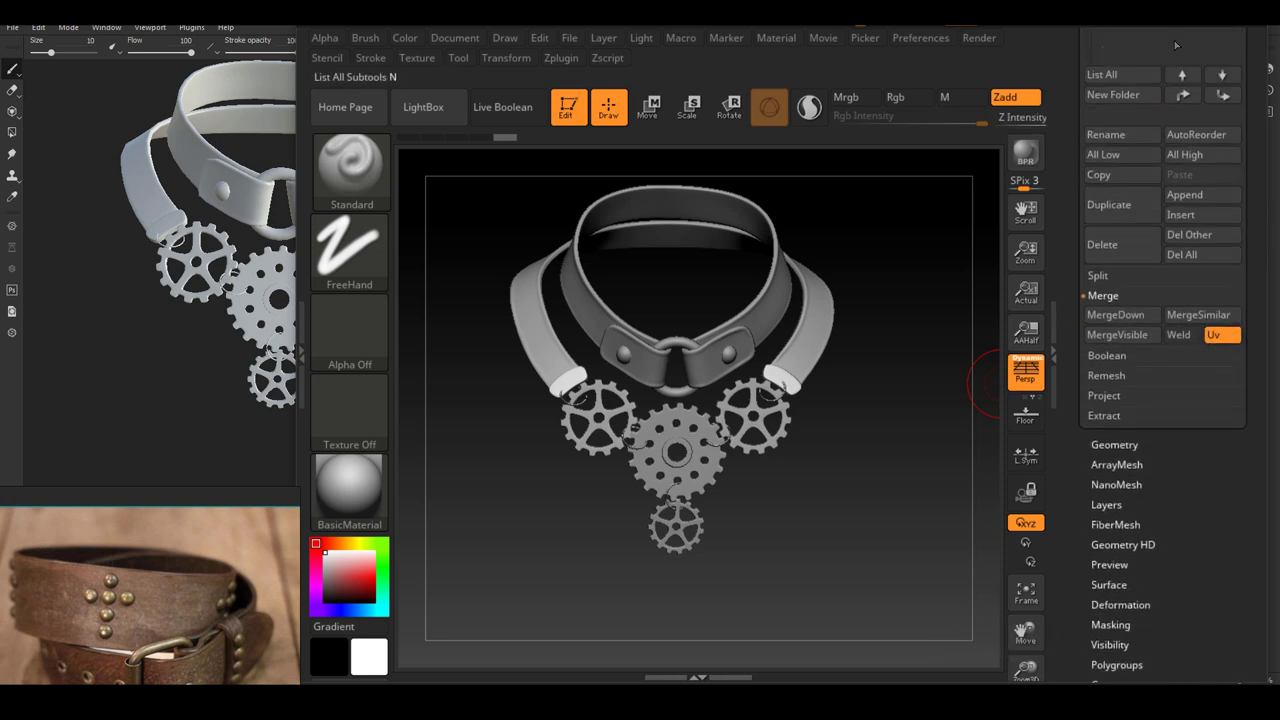
key(alt+Tab)
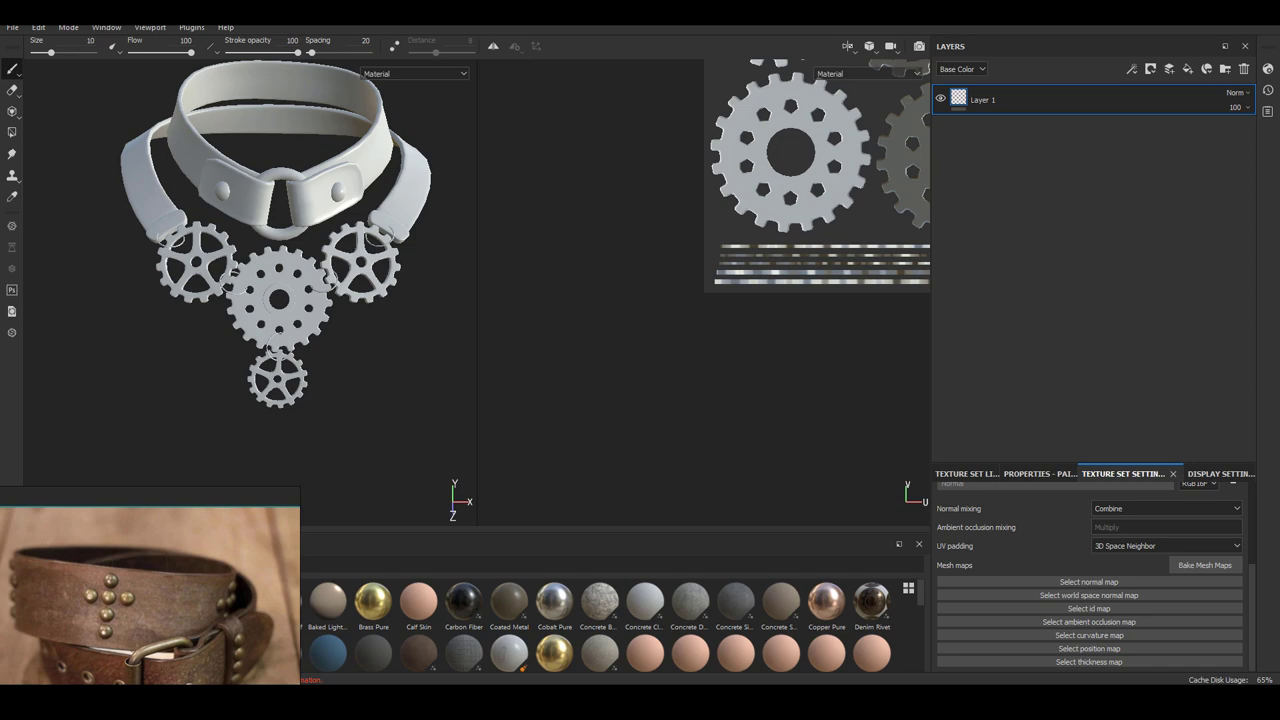
- Save the project over necklace_001.spp in the substance folder
click(10, 28)
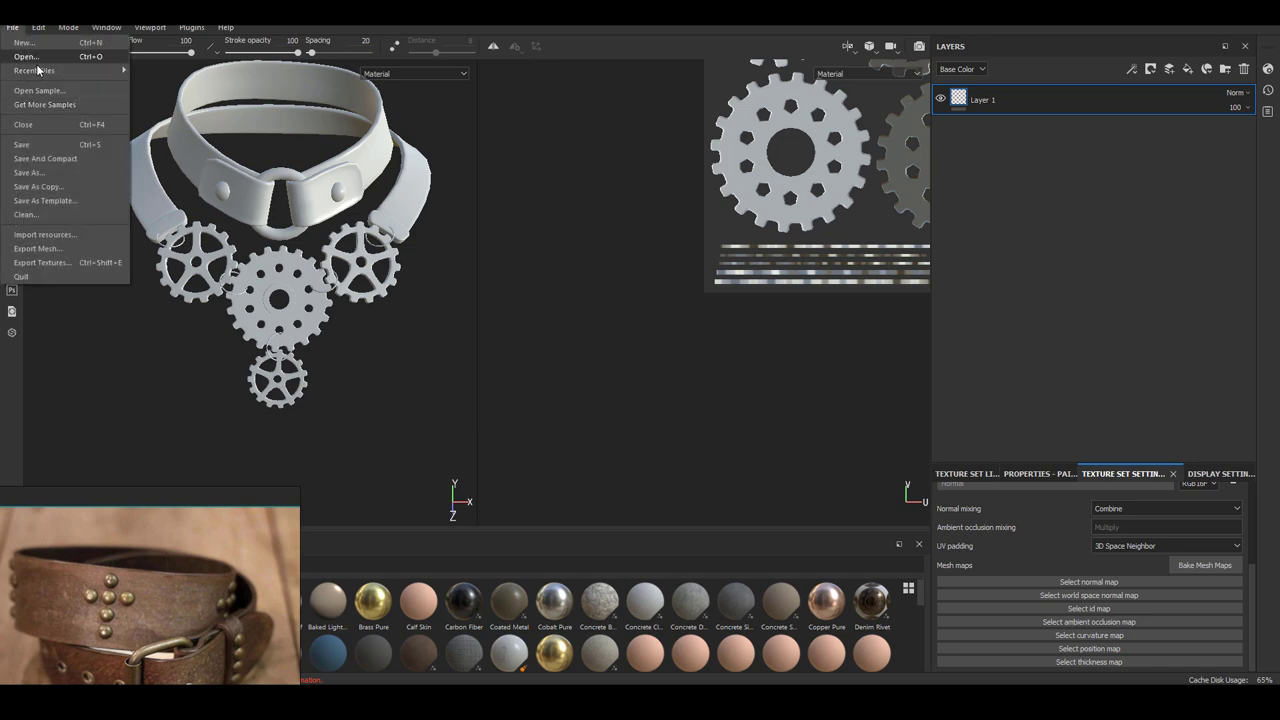
click(35, 172)
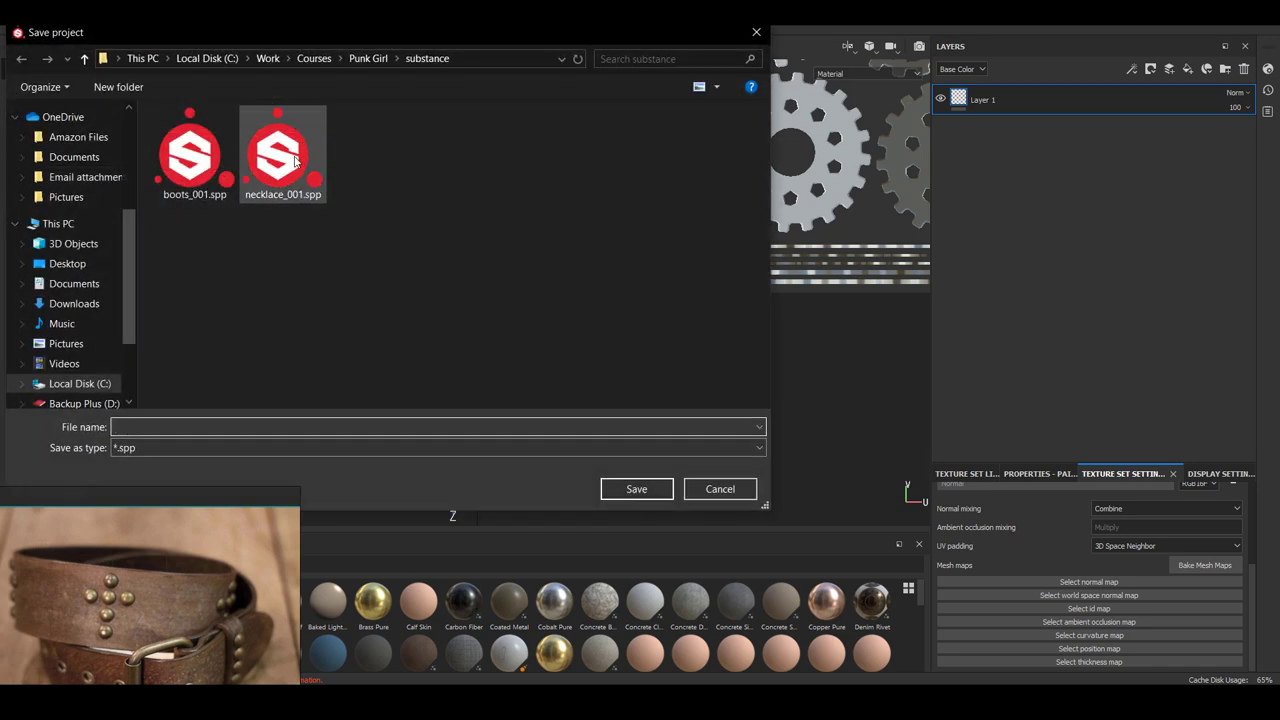
click(652, 489)
click(674, 352)
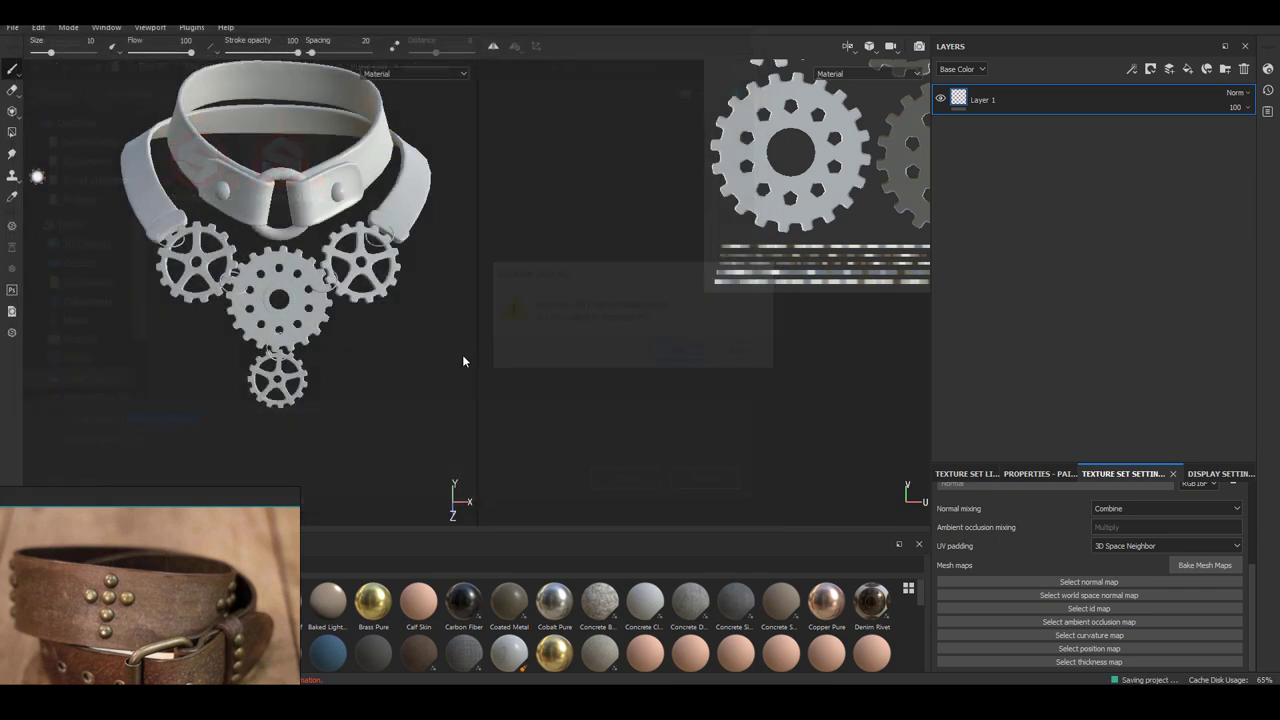
- Bake the mesh maps for all texture sets at an output size of 4096 from the necklace's high definition mesh
click(1206, 567)
click(653, 165)
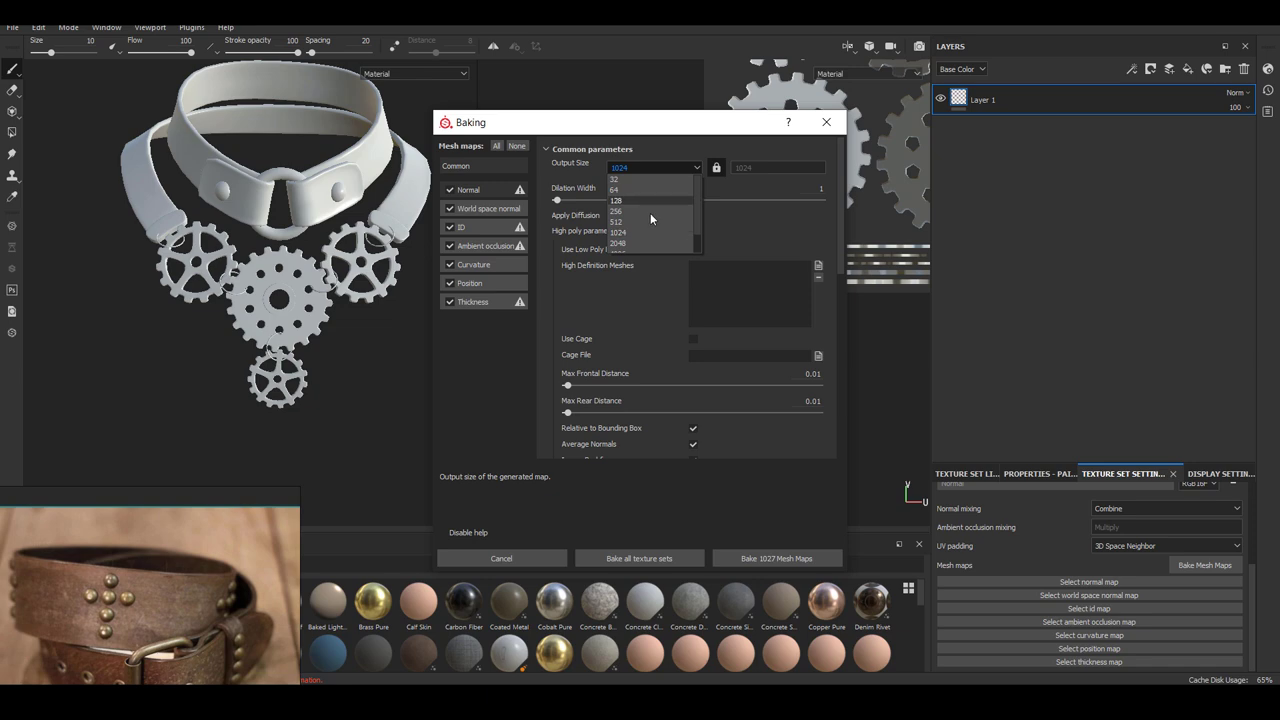
click(639, 230)
click(818, 266)
click(873, 268)
click(1070, 604)
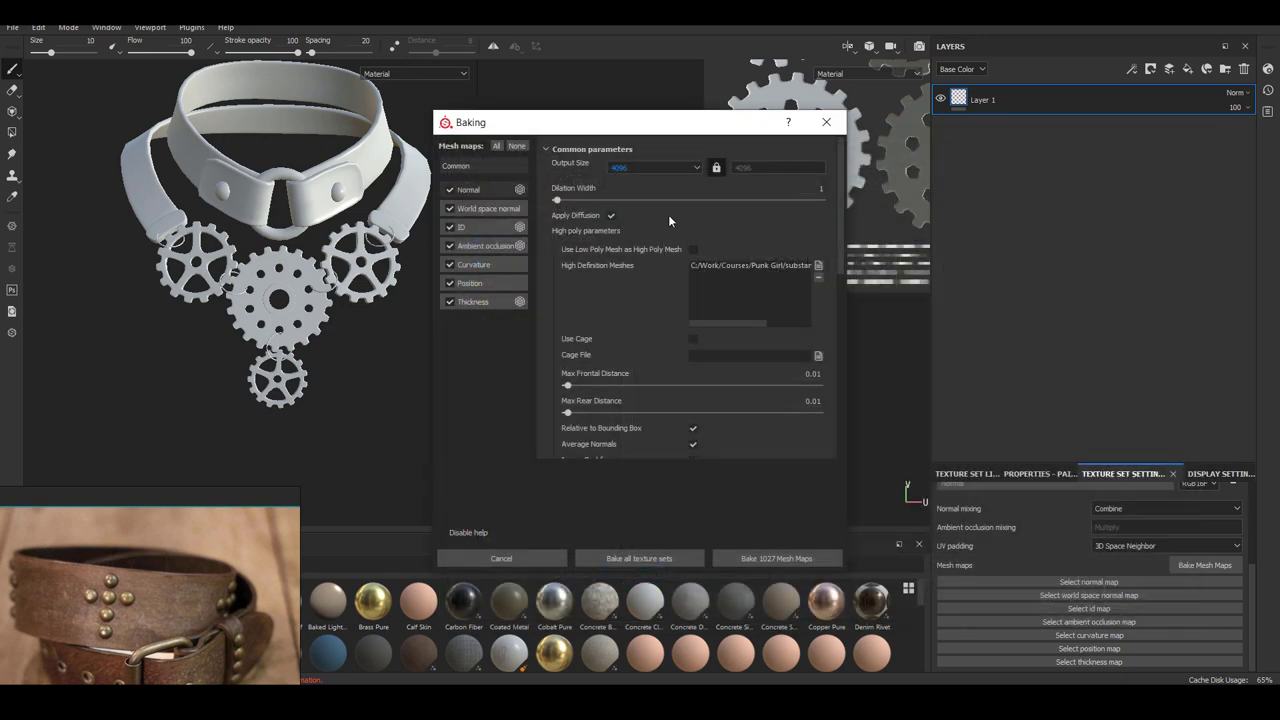
click(678, 558)
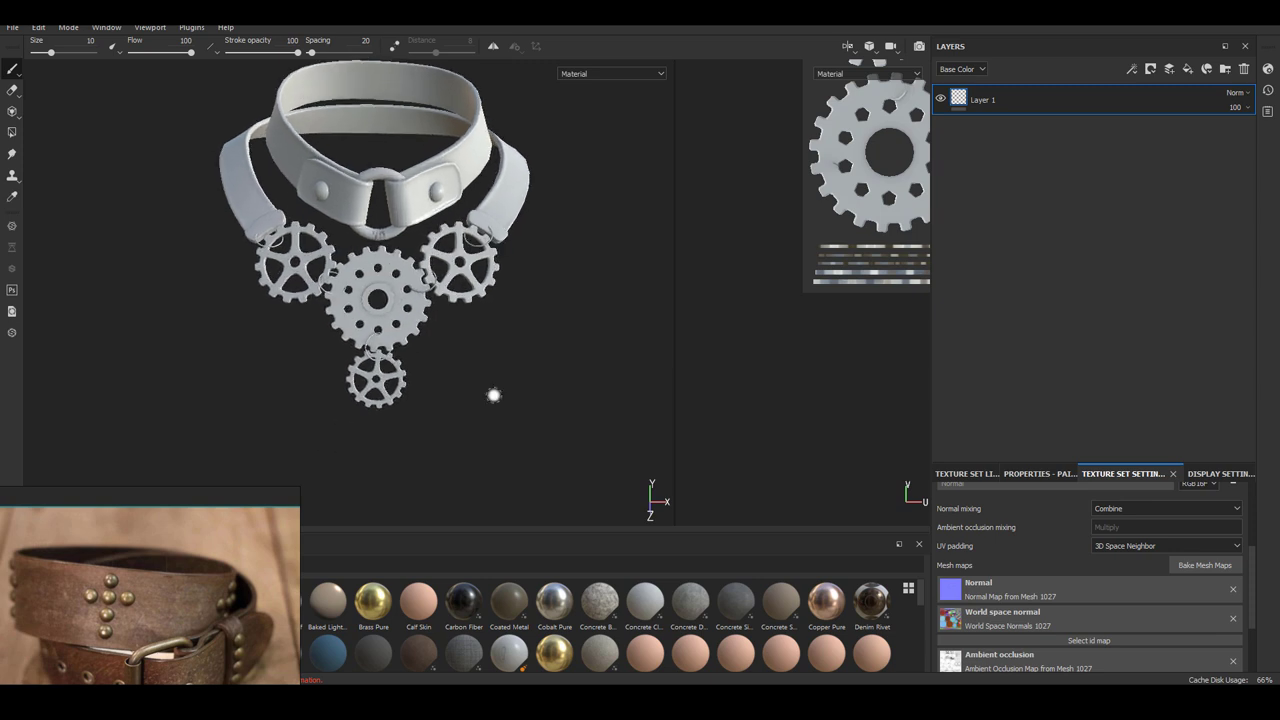
- Check the baked necklace from several angles and save the project
alt+right_drag(477, 378, 584, 297)
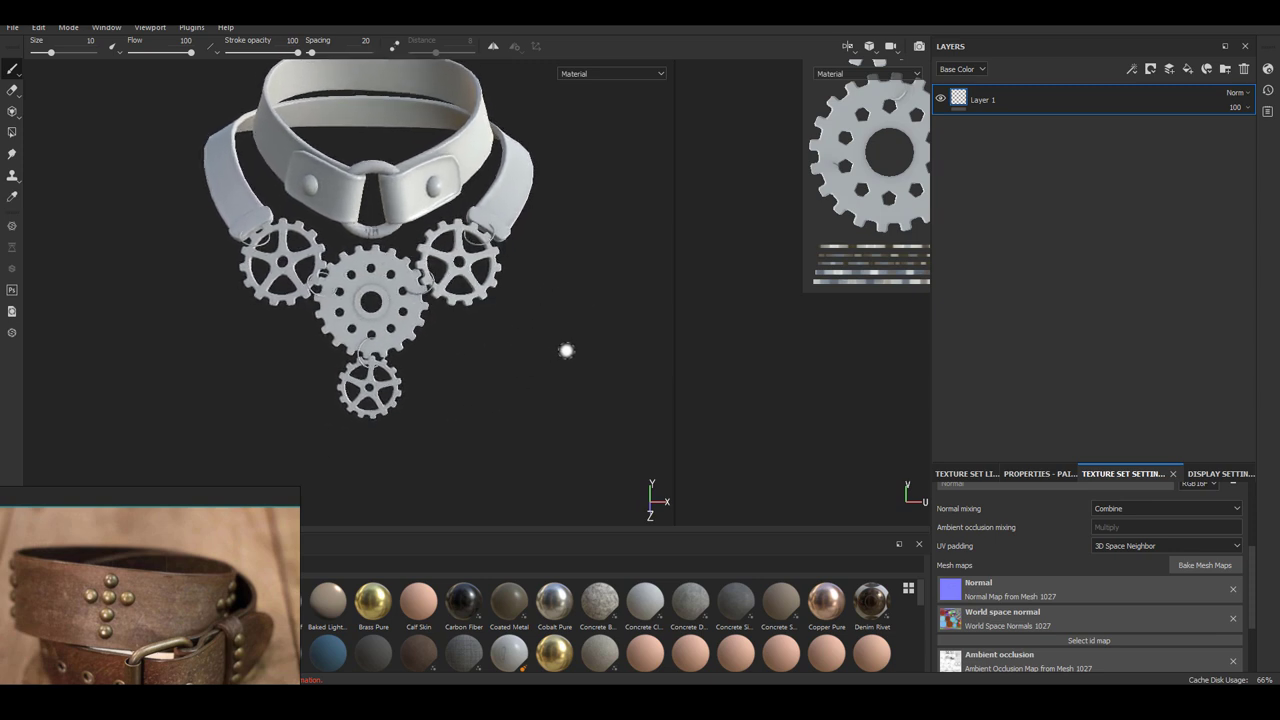
alt+middle_drag(490, 318, 430, 436)
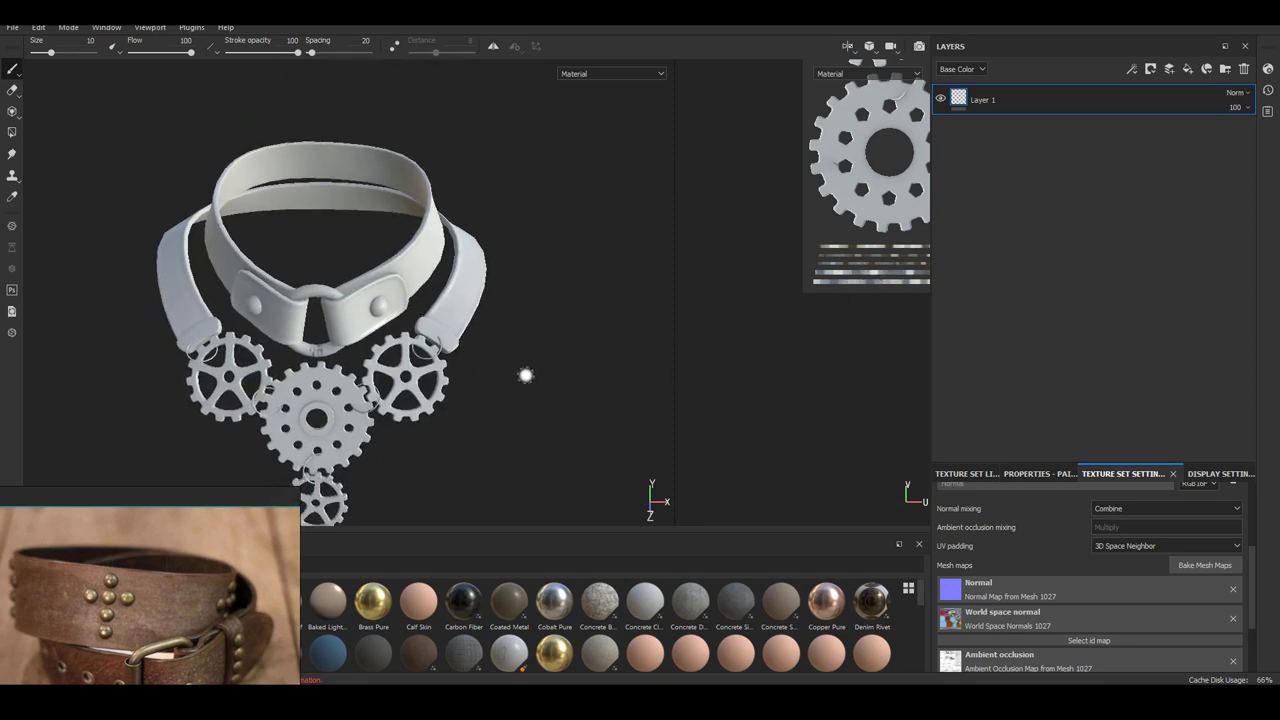
alt+right_drag(535, 371, 495, 356)
alt+middle_drag(495, 356, 529, 292)
mouse_move(495, 356)
alt+mouse_down()
mouse_move(200, 237)
mouse_move(106, 214)
mouse_move(486, 360)
mouse_move(508, 381)
mouse_move(491, 337)
alt+mouse_up()
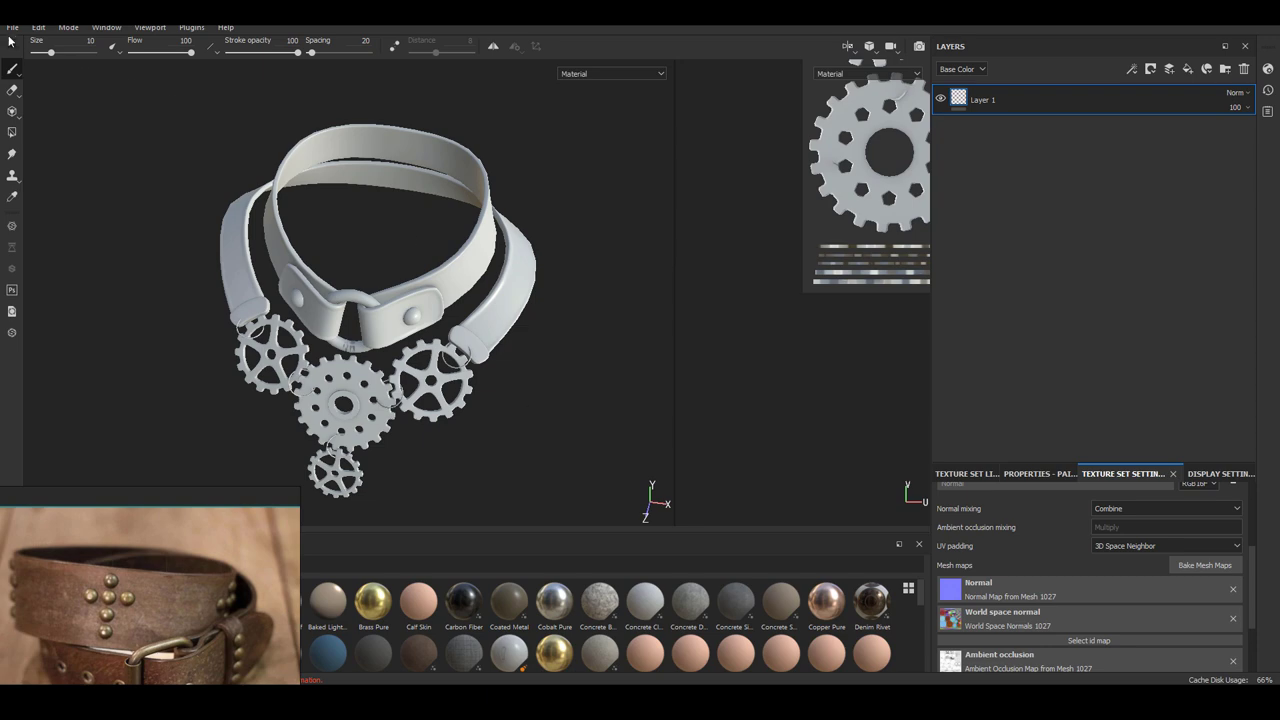
click(13, 27)
click(24, 147)
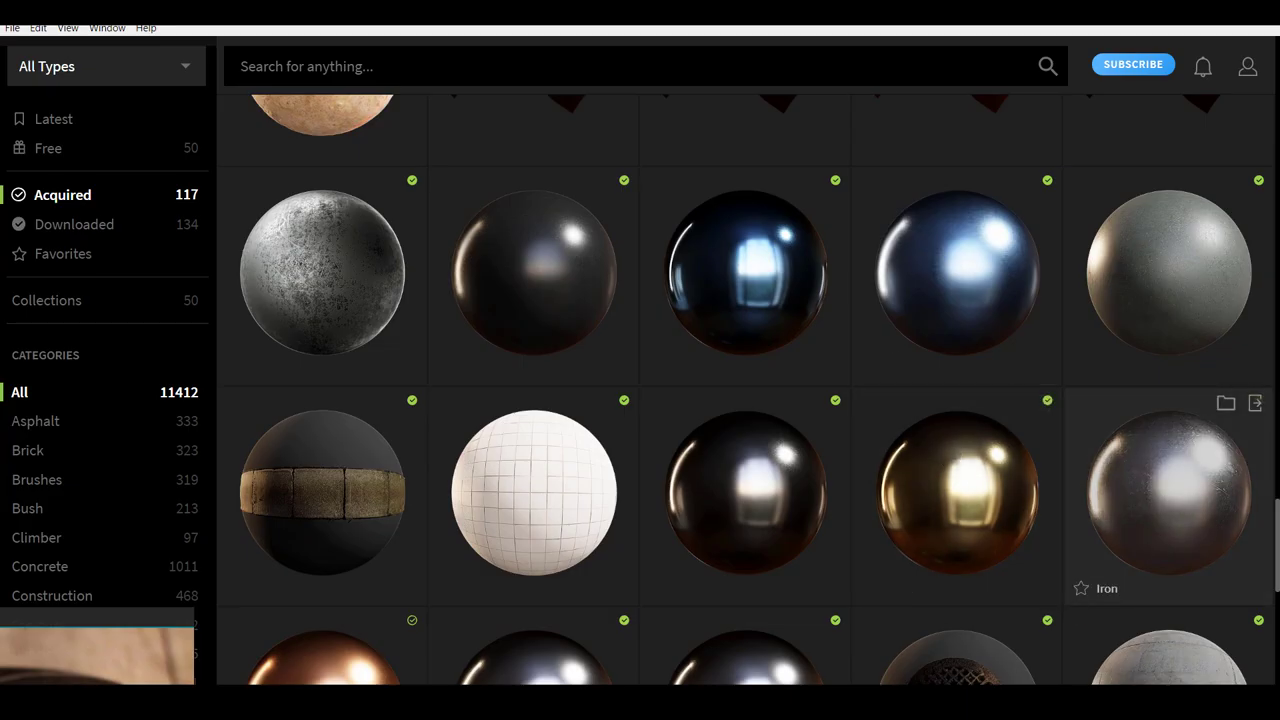
- Bring the five selected 4K JPG maps of Metal_Bare_se4objgc from File Explorer into the Substance Painter shelf for import
key(alt+Tab)
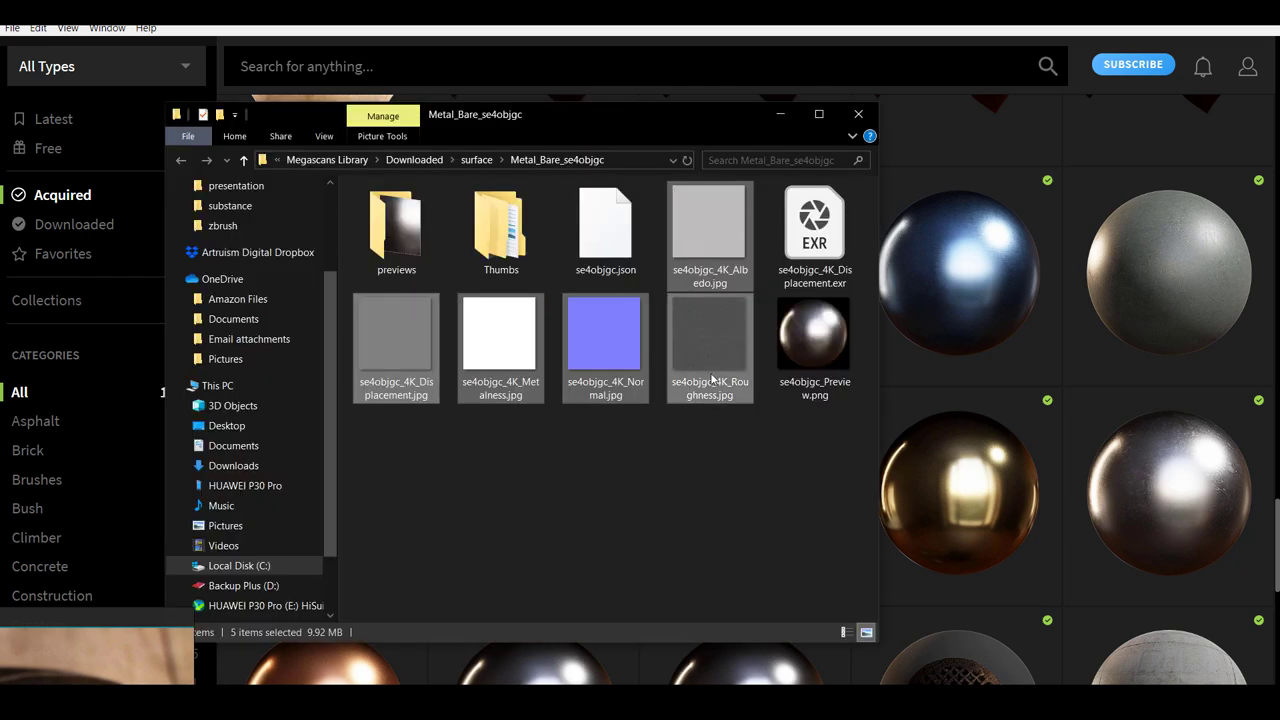
key(alt+Tab)
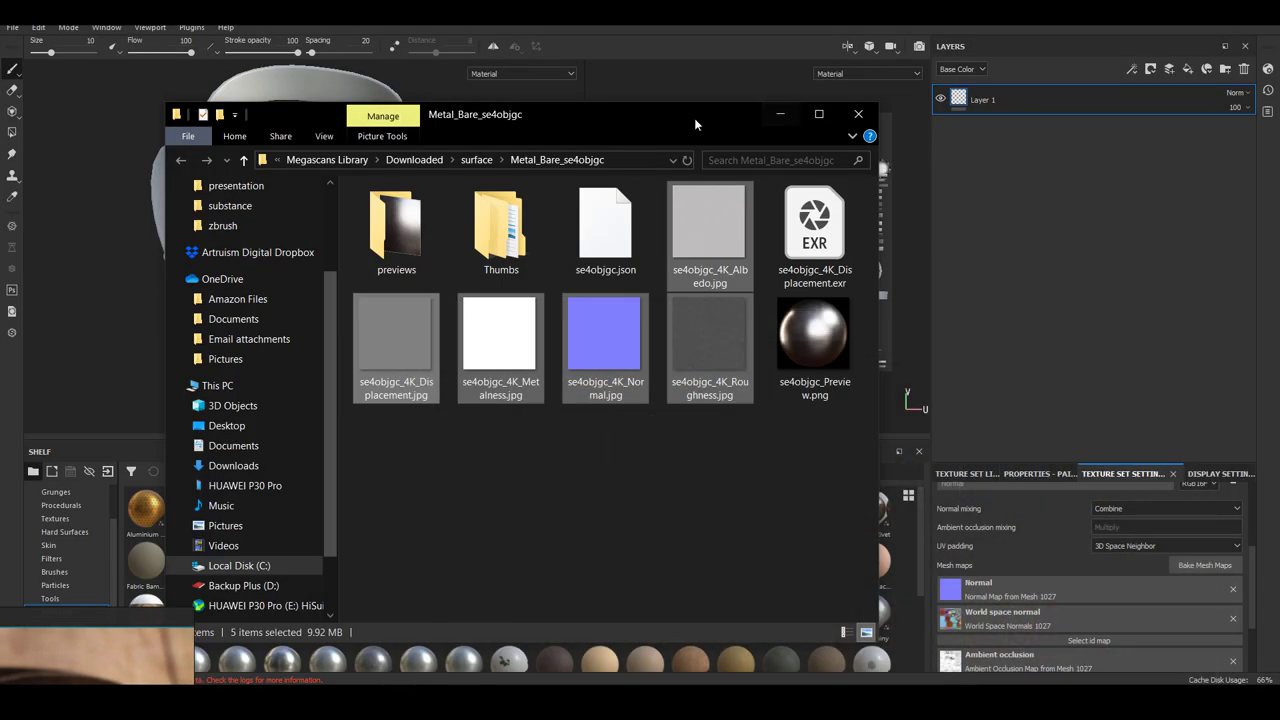
drag(694, 118, 948, 118)
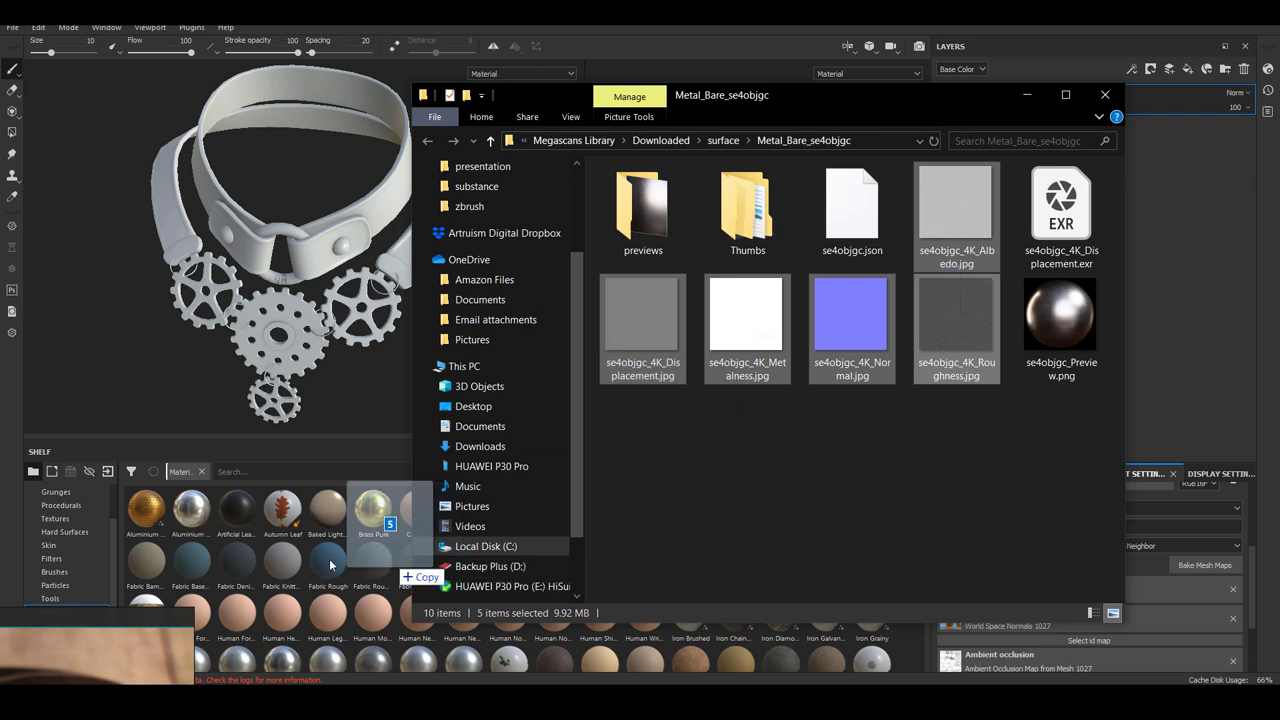
click(1024, 97)
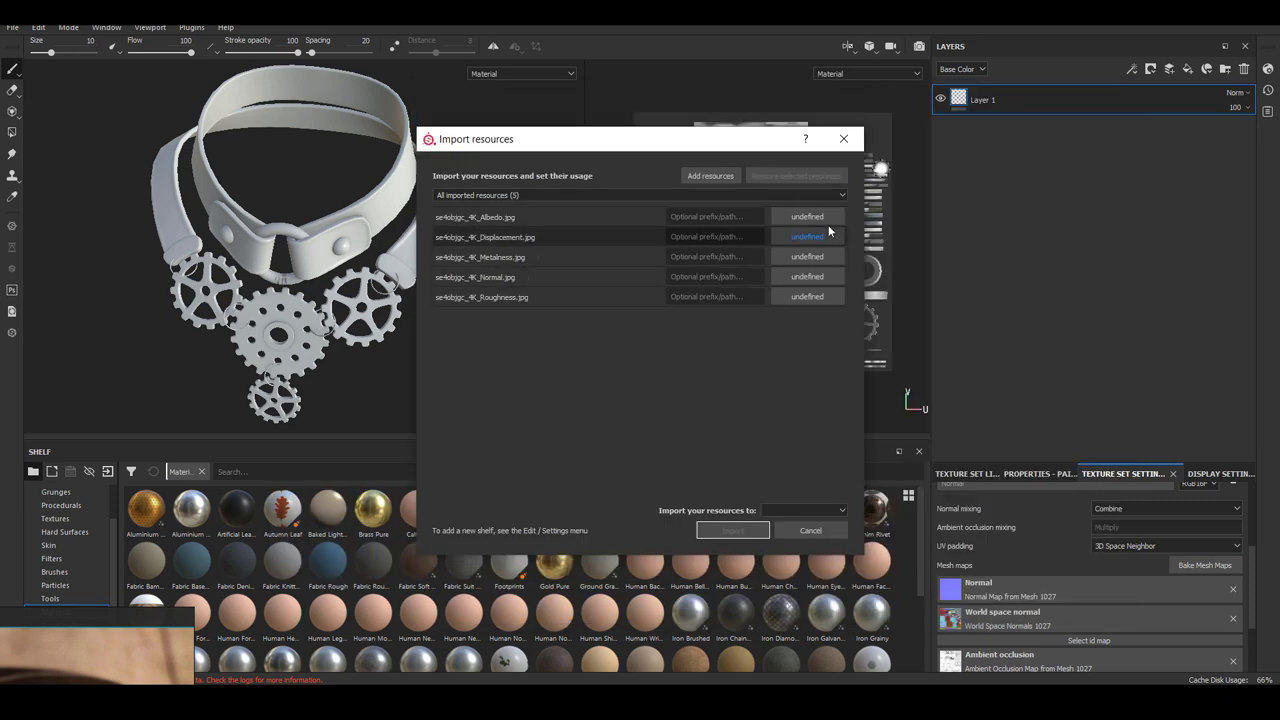
- Set the usage of all five se4objgc maps to texture and import them into the shelf
click(828, 219)
click(824, 245)
click(815, 237)
click(852, 280)
click(815, 257)
click(852, 302)
click(815, 277)
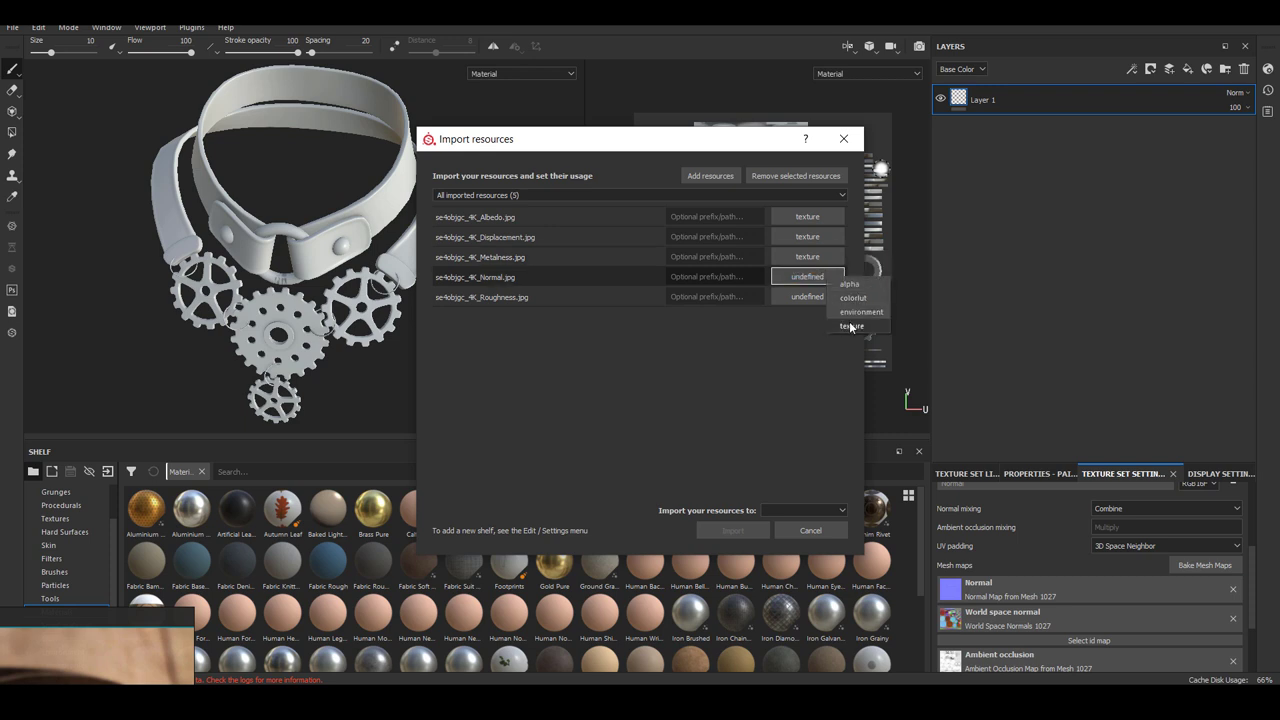
click(851, 322)
click(831, 297)
click(849, 349)
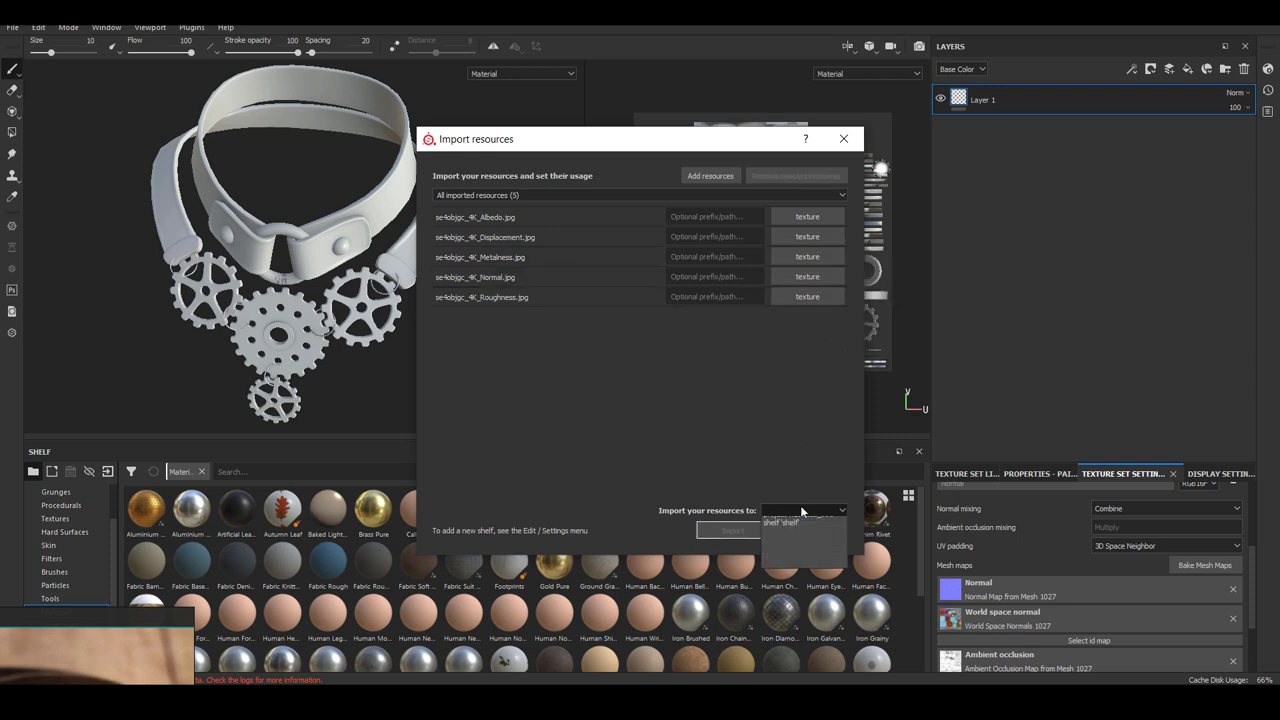
click(800, 509)
click(772, 526)
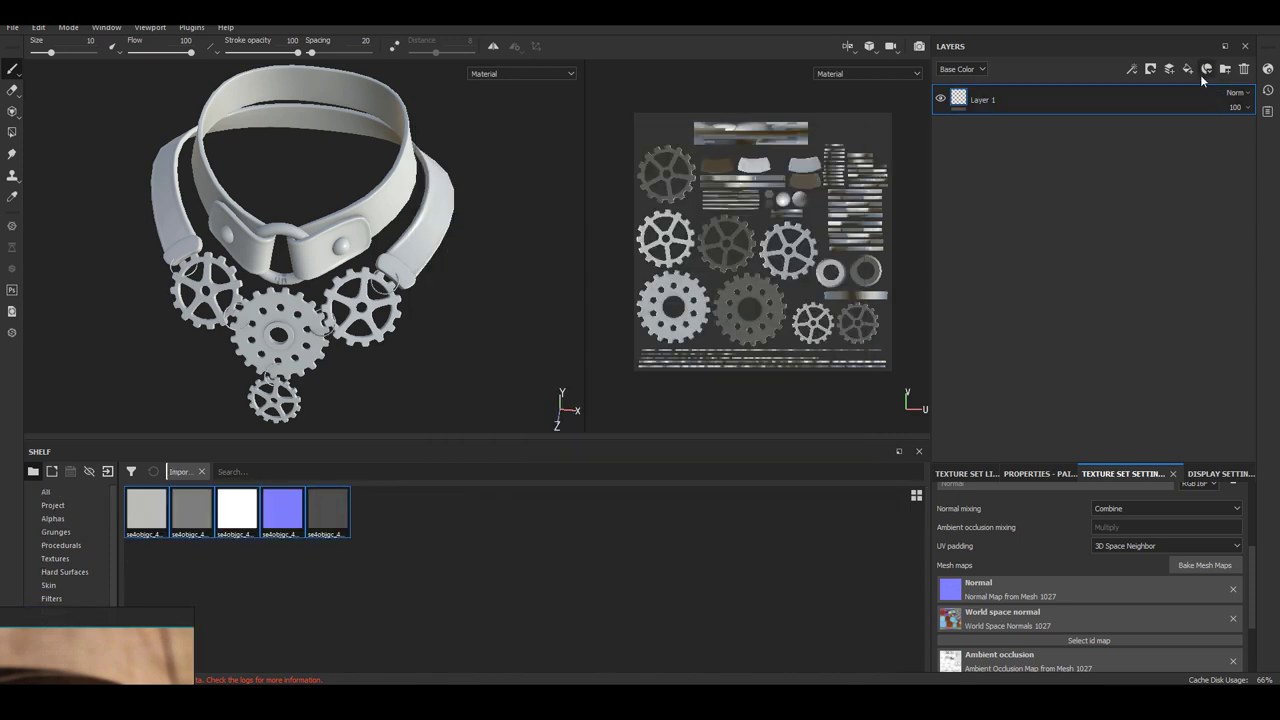
- Create a layer folder named iron above Layer 1
click(1225, 69)
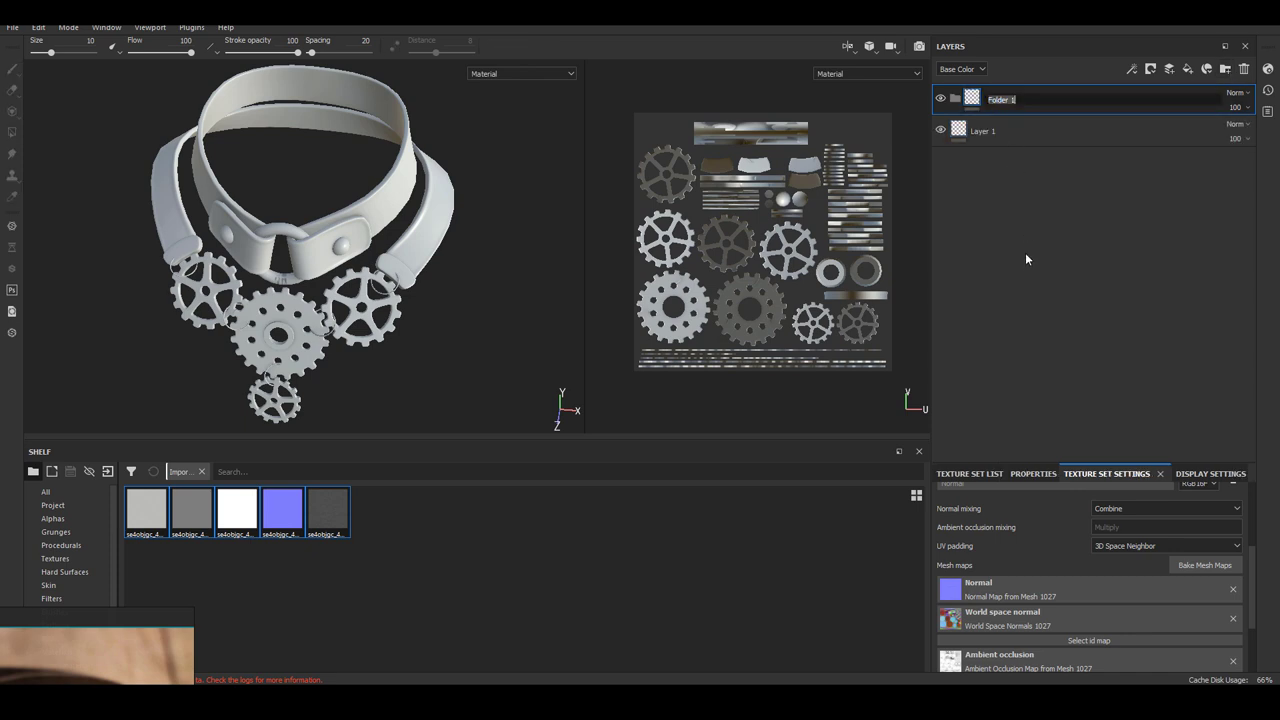
text(iron)
key(Return)
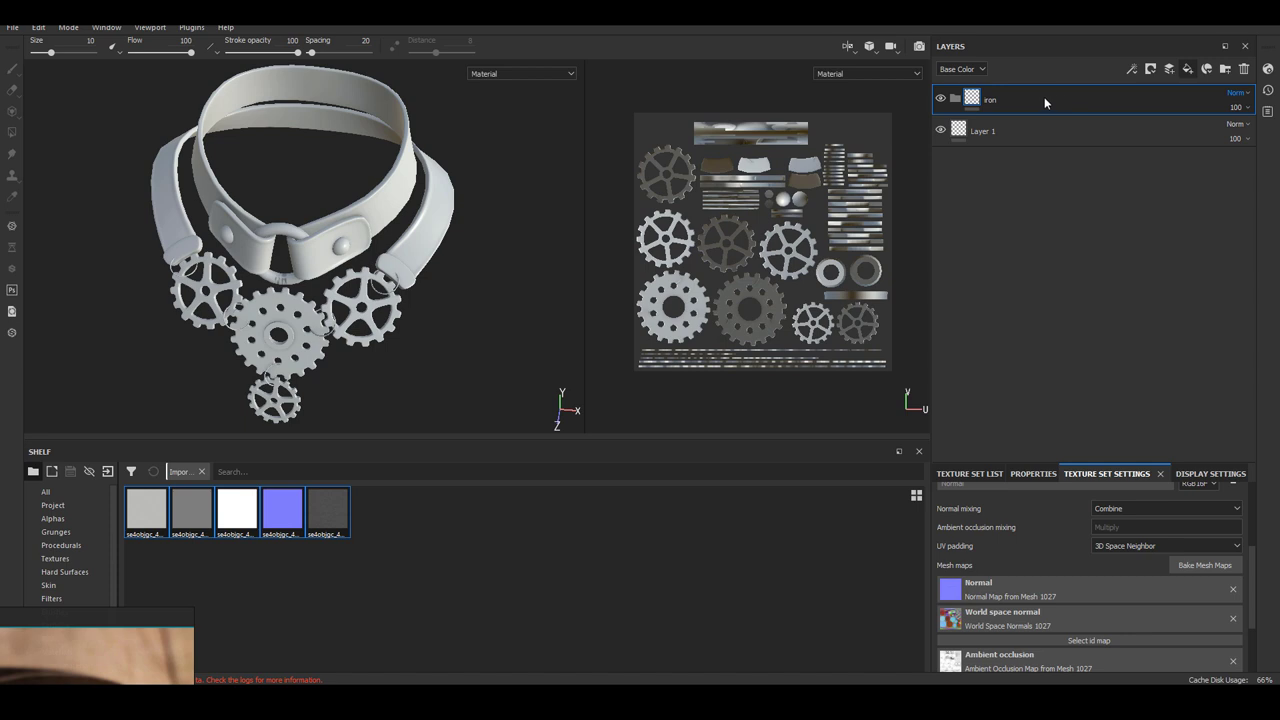
- Place a fill layer inside the iron folder and delete Layer 1
drag(1096, 108, 1079, 134)
click(1080, 161)
click(1245, 71)
- Rename the fill layer in the iron folder as base
click(1077, 130)
double_click(996, 131)
text(ba)
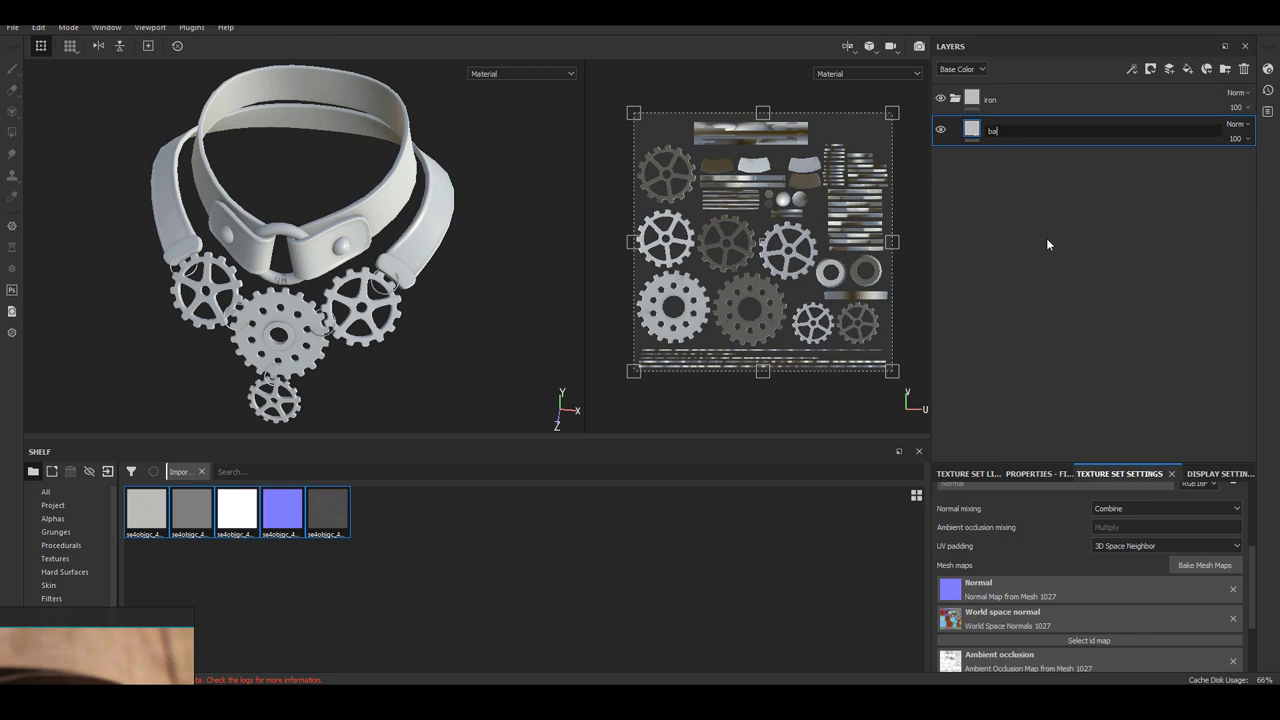
text(se)
key(Return)
- Enlarge the shelf thumbnails of the imported maps
click(573, 536)
click(917, 497)
click(944, 550)
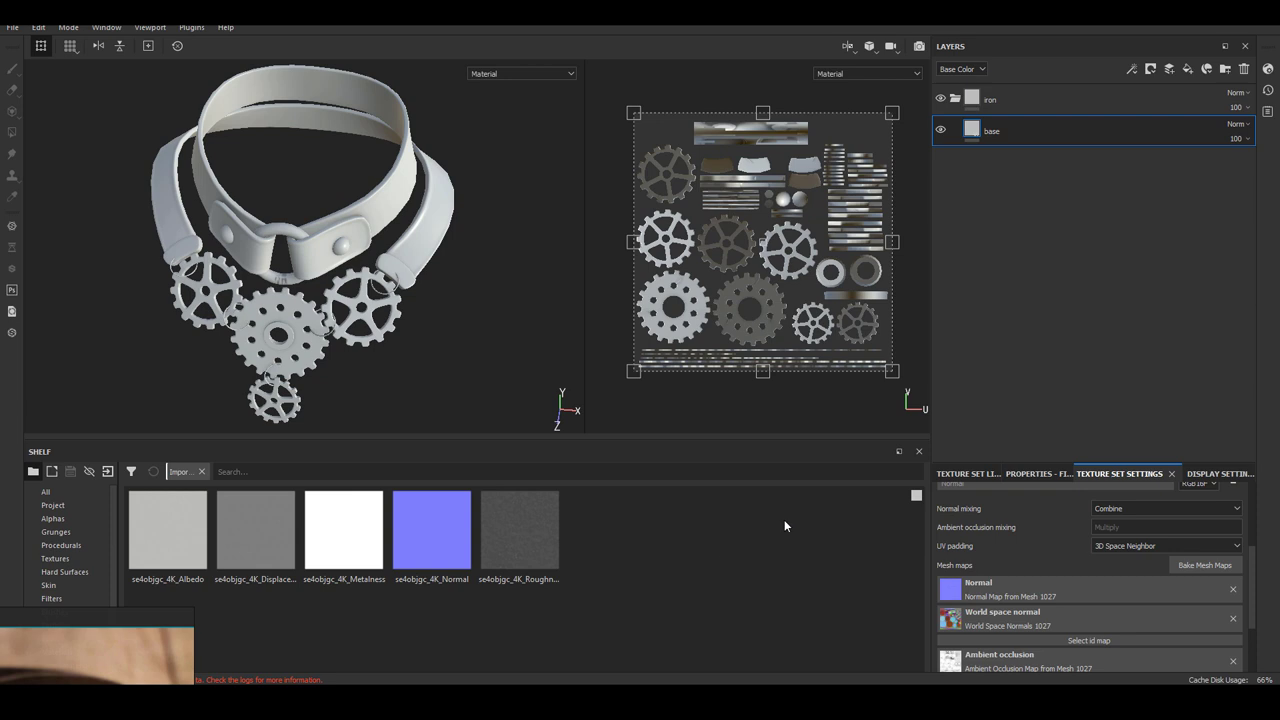
- Assign the se4objgc albedo, displacement, metalness, normal and roughness maps to the base layer's Base Color, Height, Metallic, Normal and Roughness channels
drag(1043, 463, 1035, 332)
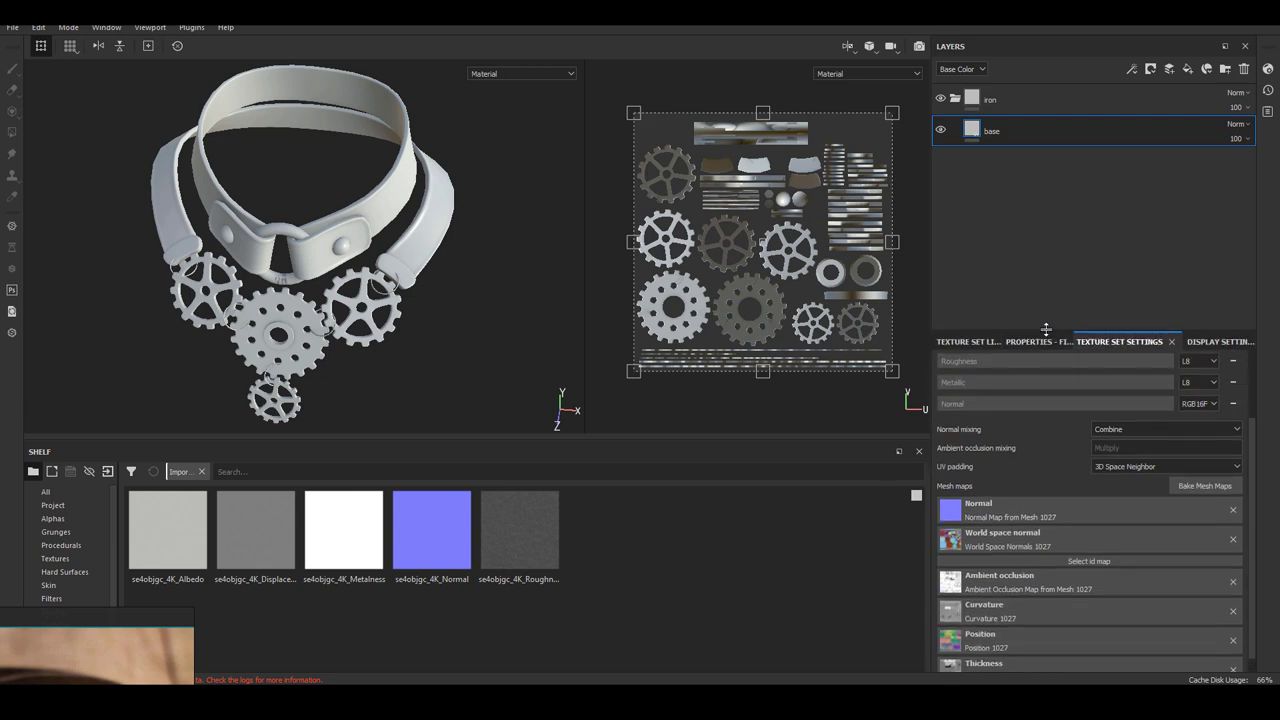
click(1030, 342)
scroll(1150, 520, down, 5)
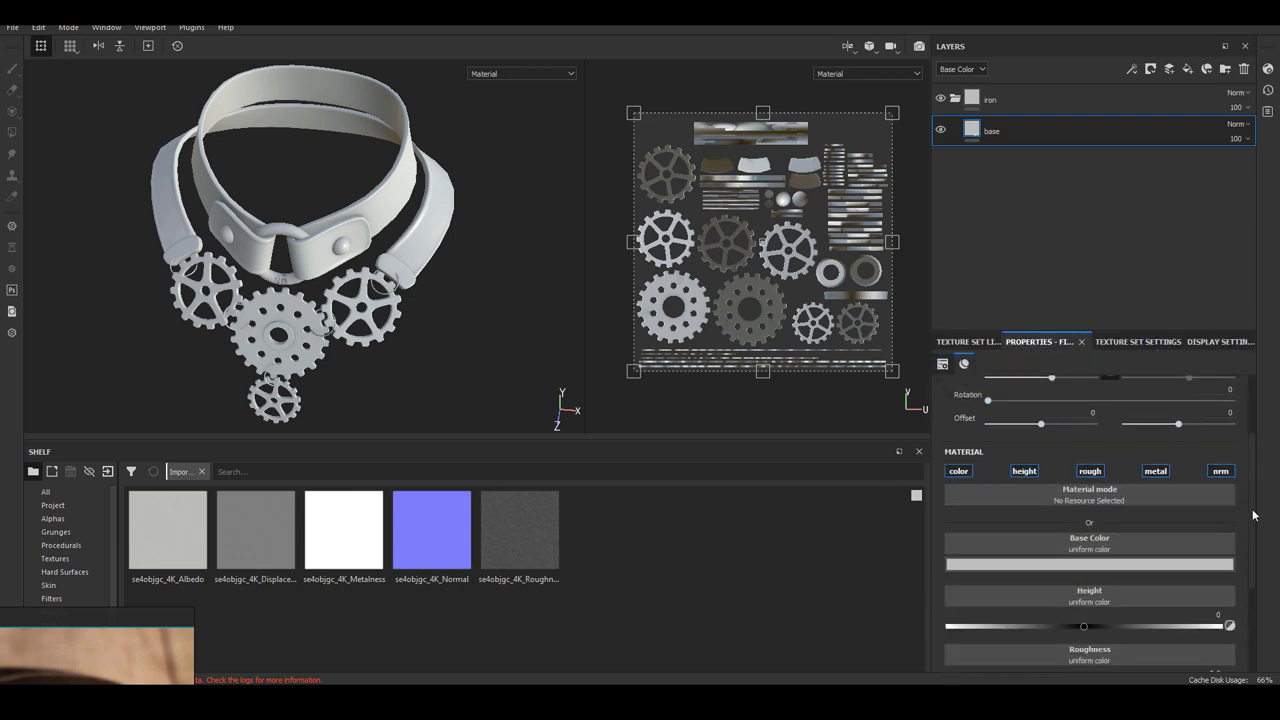
drag(168, 530, 1060, 492)
drag(258, 531, 1100, 525)
drag(343, 530, 1118, 625)
drag(432, 530, 1118, 645)
drag(520, 530, 1060, 563)
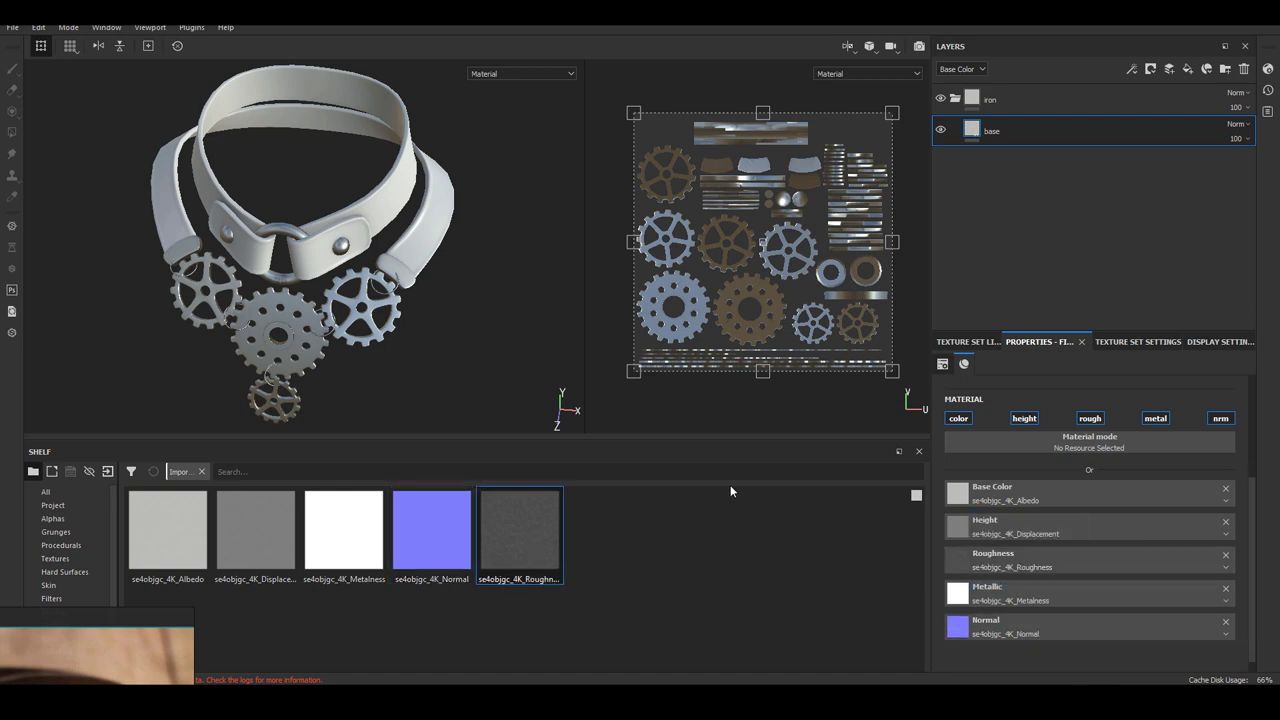
- Examine the metal material on the necklace's gears, ring and rivets from several angles and distances
scroll(268, 255, up, 3)
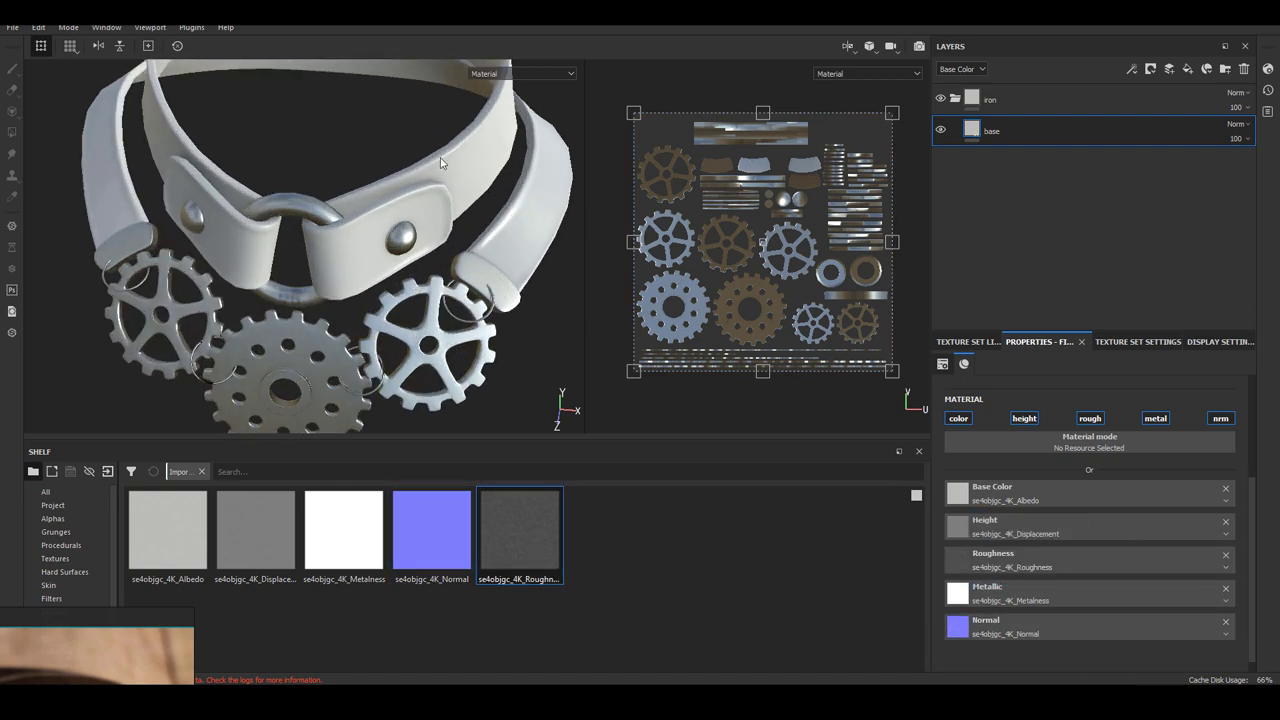
alt+drag(520, 358, 386, 319)
alt+right_drag(386, 319, 380, 334)
alt+drag(380, 334, 494, 372)
alt+right_drag(494, 372, 470, 396)
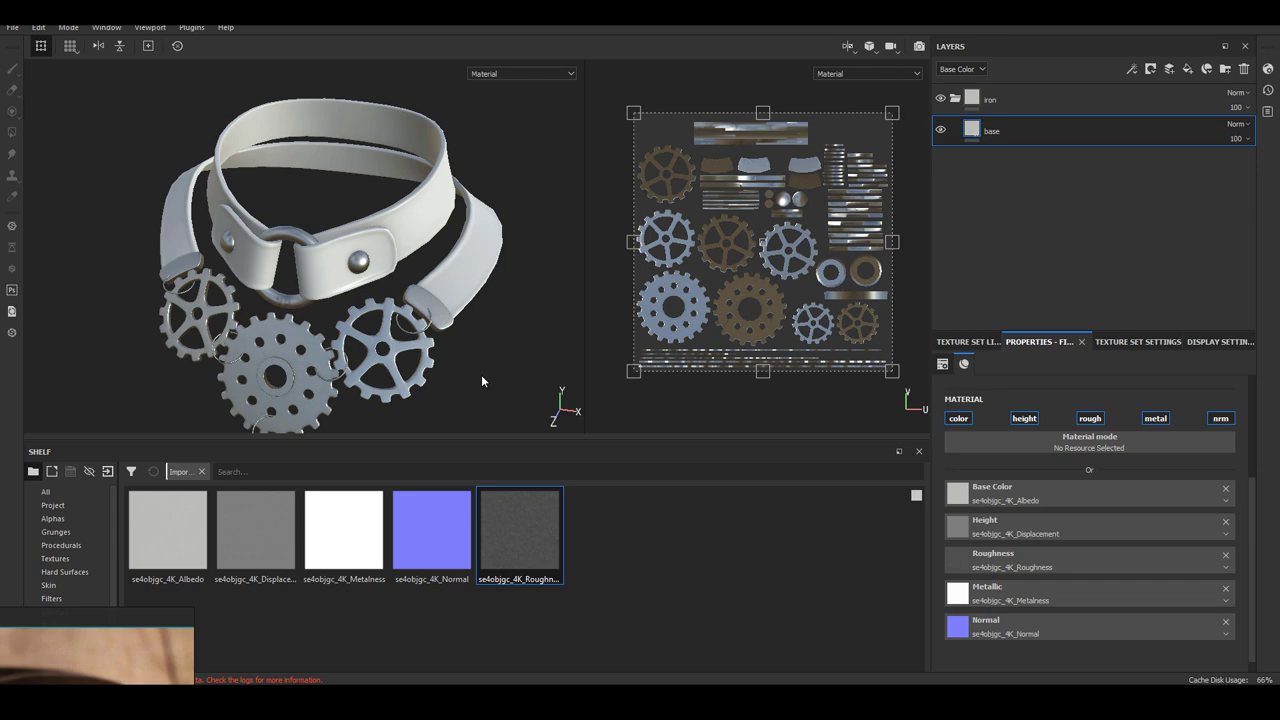
mouse_move(491, 286)
alt+right_down()
mouse_move(560, 271)
mouse_move(551, 330)
alt+right_up()
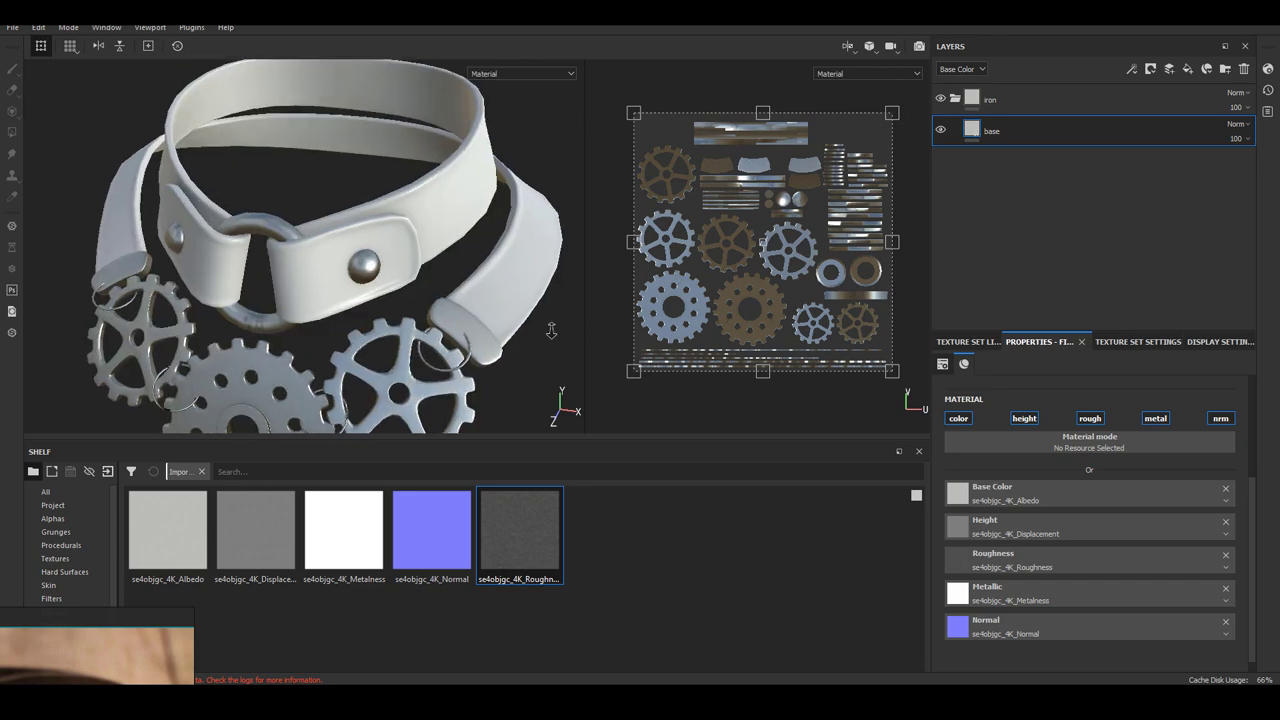
alt+drag(551, 330, 414, 297)
alt+right_drag(414, 297, 281, 270)
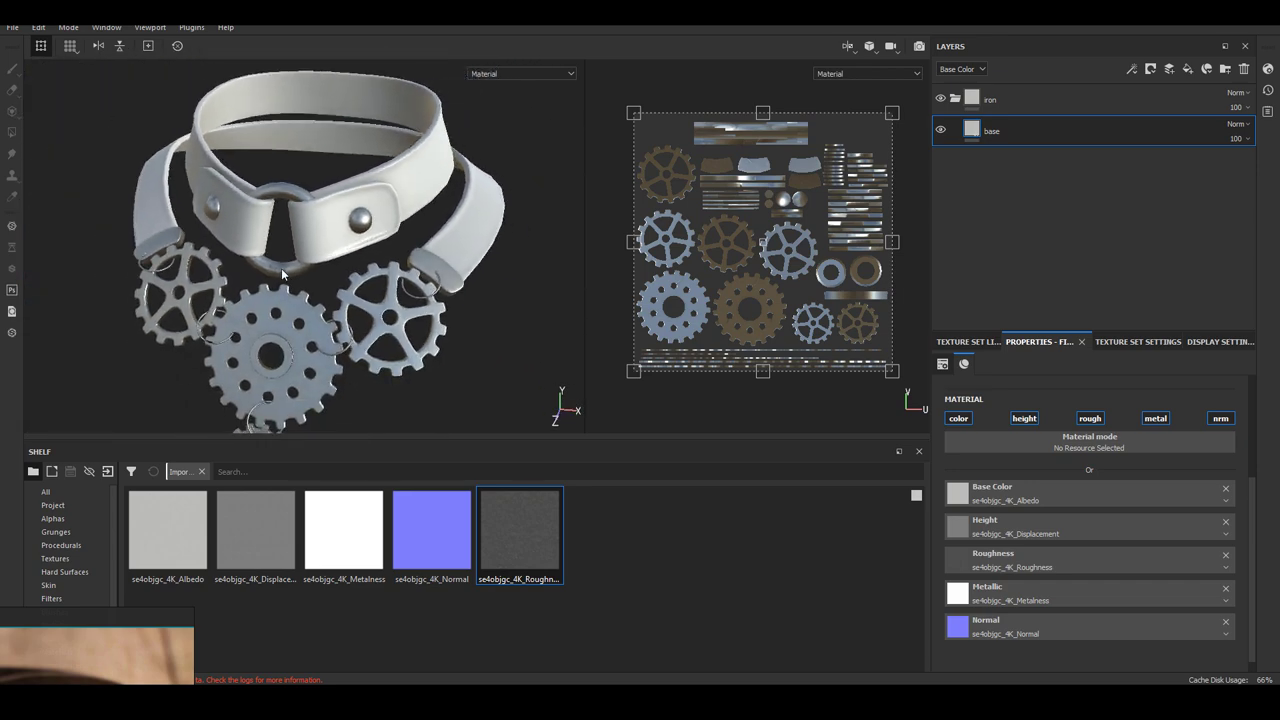
- Add a black mask to the iron folder
click(1014, 100)
right_click(1014, 101)
click(1043, 119)
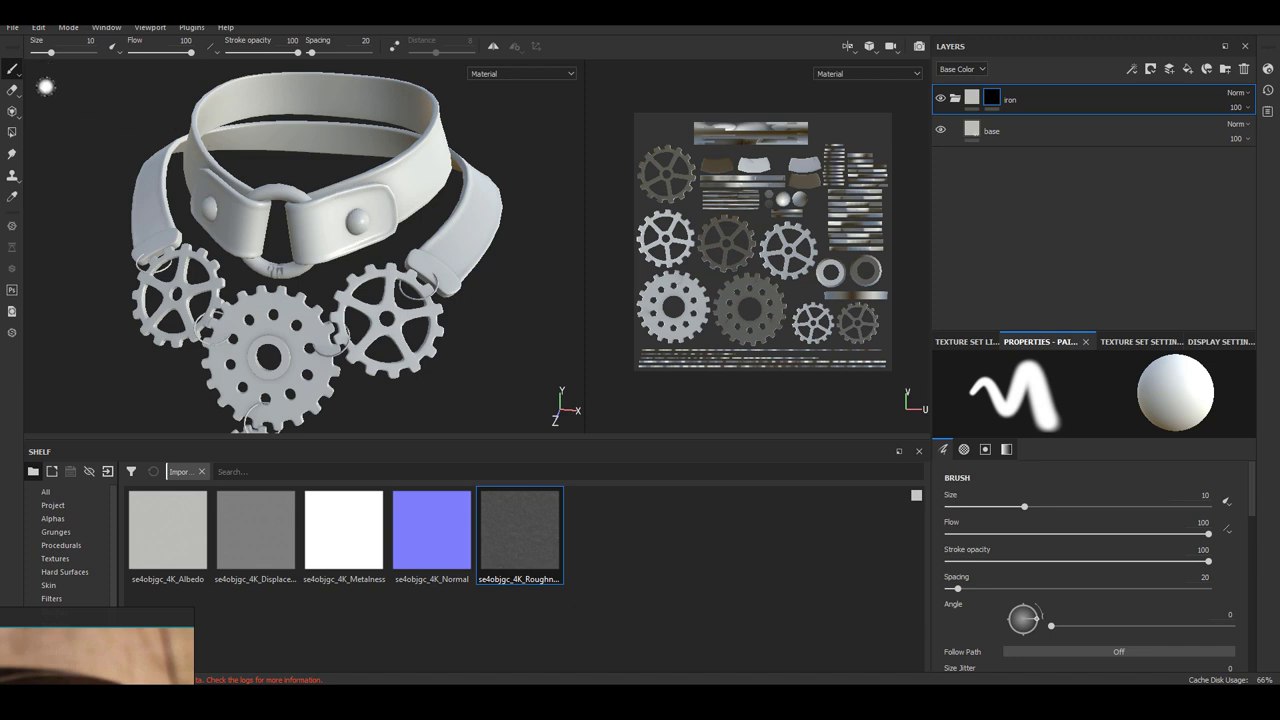
- Fill the UV islands of the collar rivets, including their discs and strips, white in the iron folder's mask using Polygon Fill
click(12, 132)
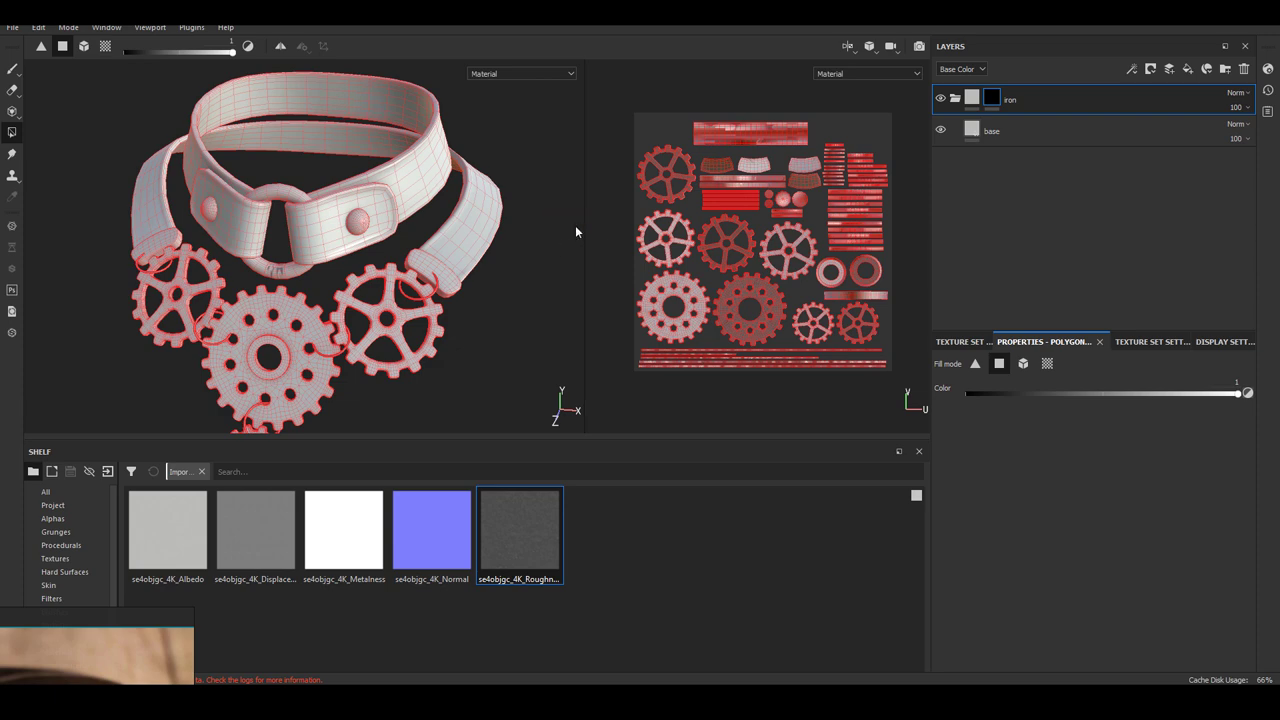
drag(585, 231, 439, 240)
alt+middle_drag(615, 294, 585, 361)
scroll(584, 361, up, 6)
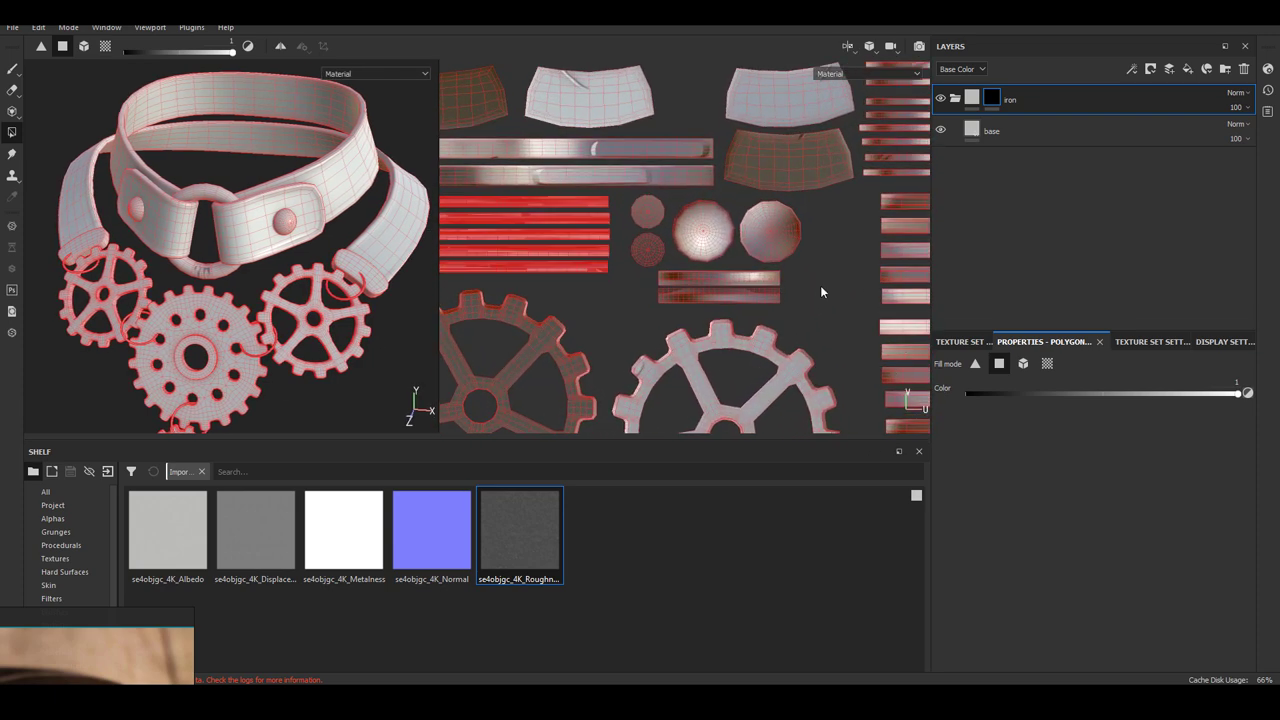
click(688, 205)
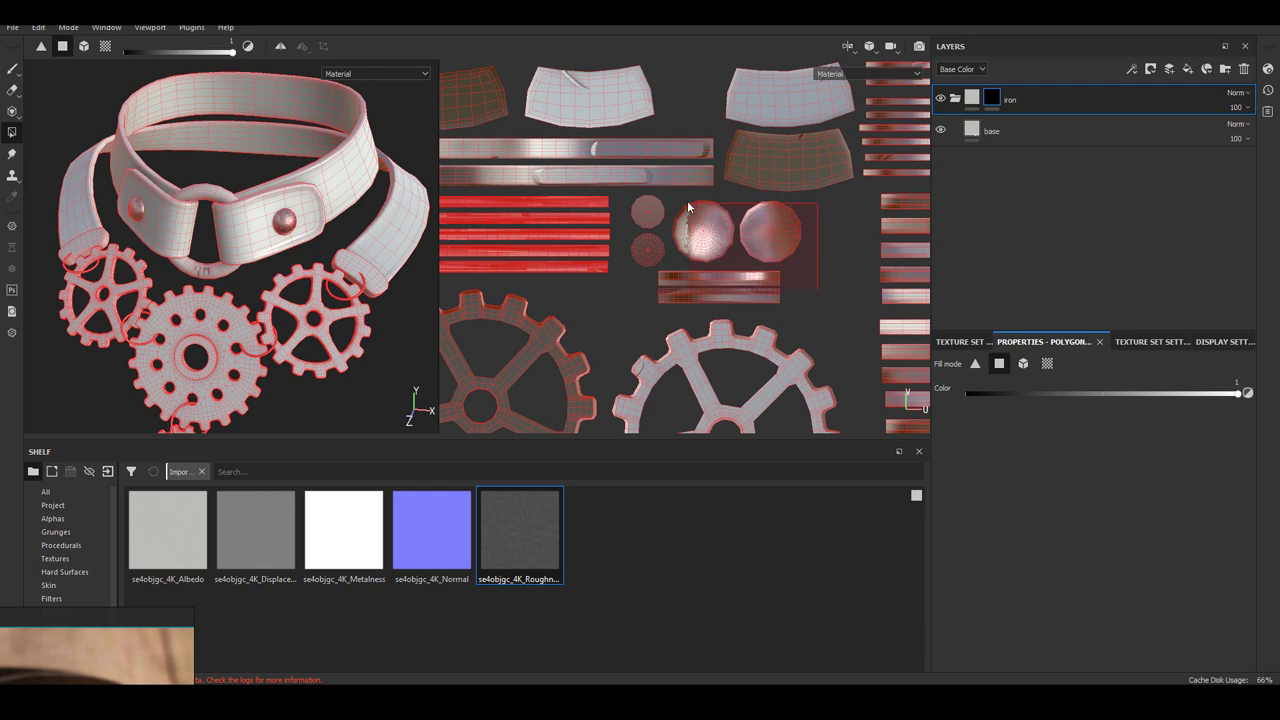
scroll(703, 246, up, 4)
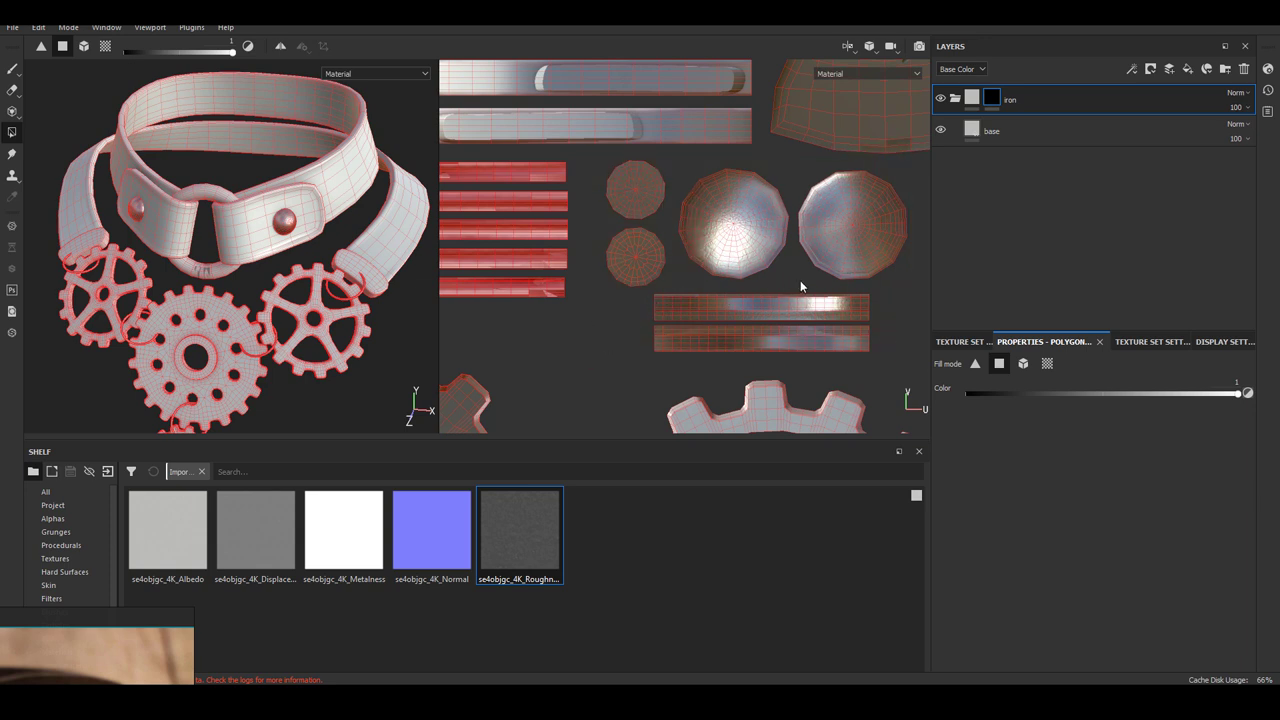
click(846, 309)
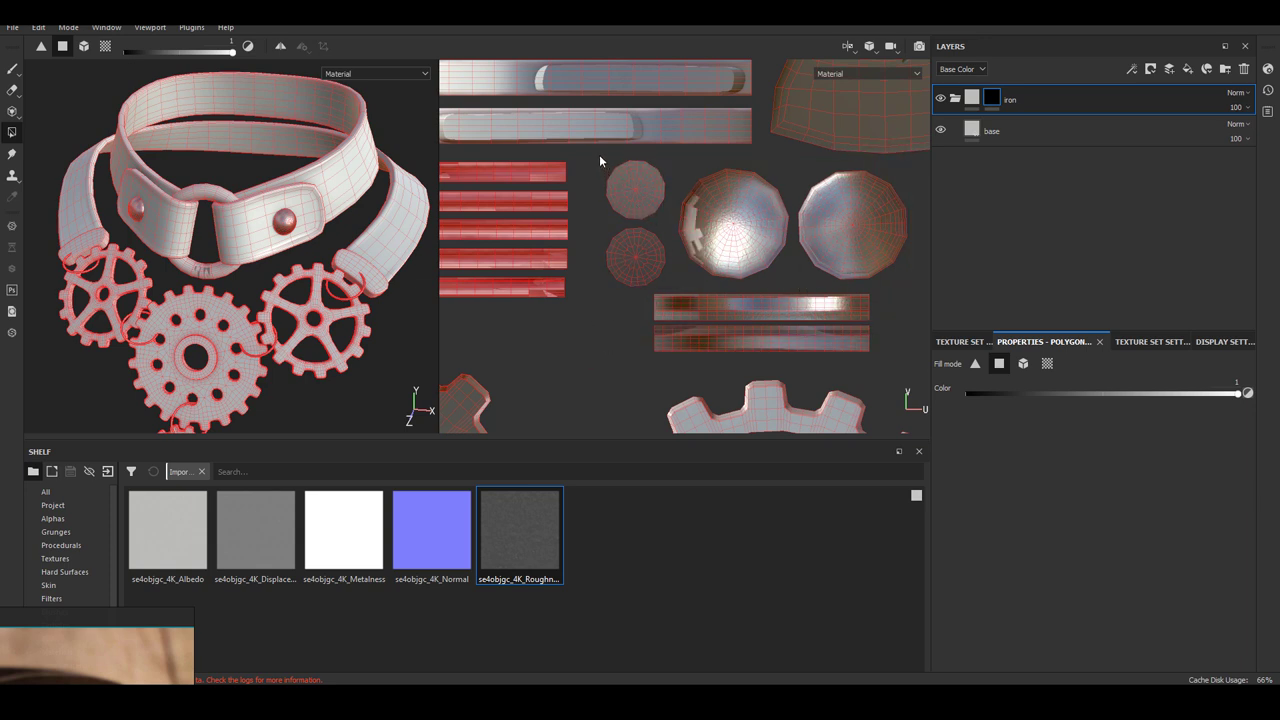
drag(599, 154, 732, 313)
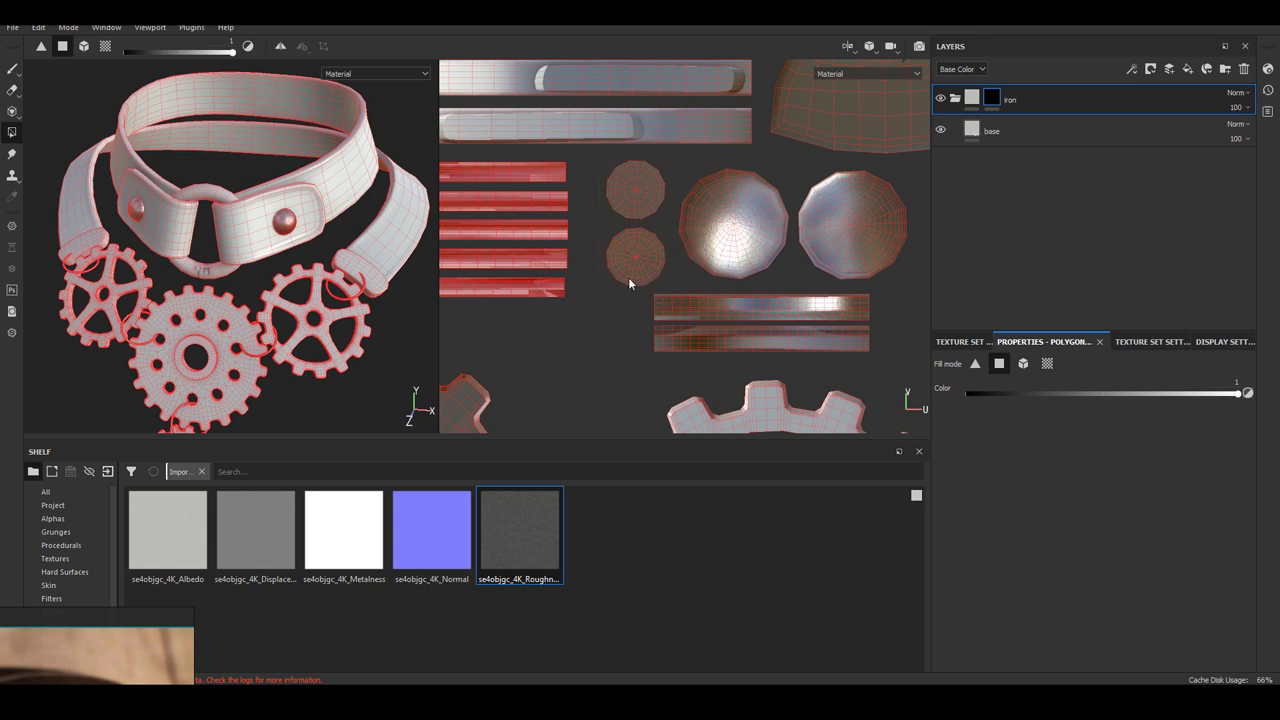
middle_drag(878, 322, 748, 335)
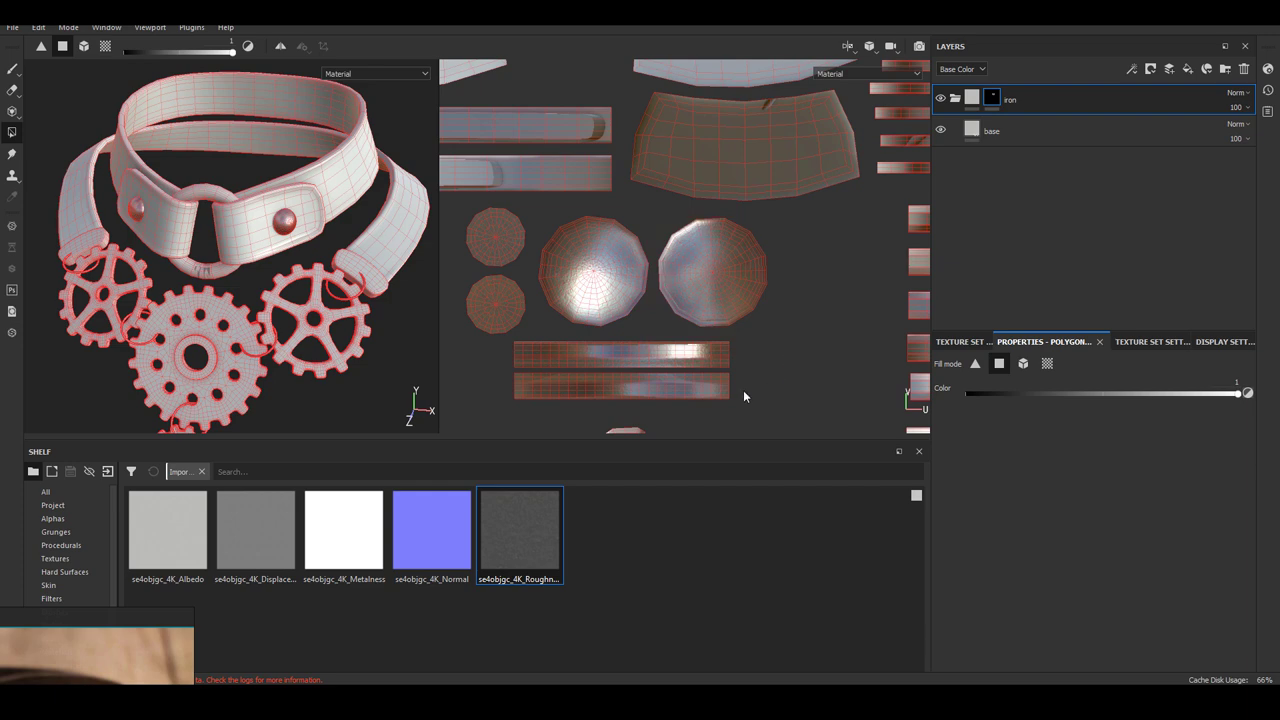
middle_drag(608, 318, 688, 316)
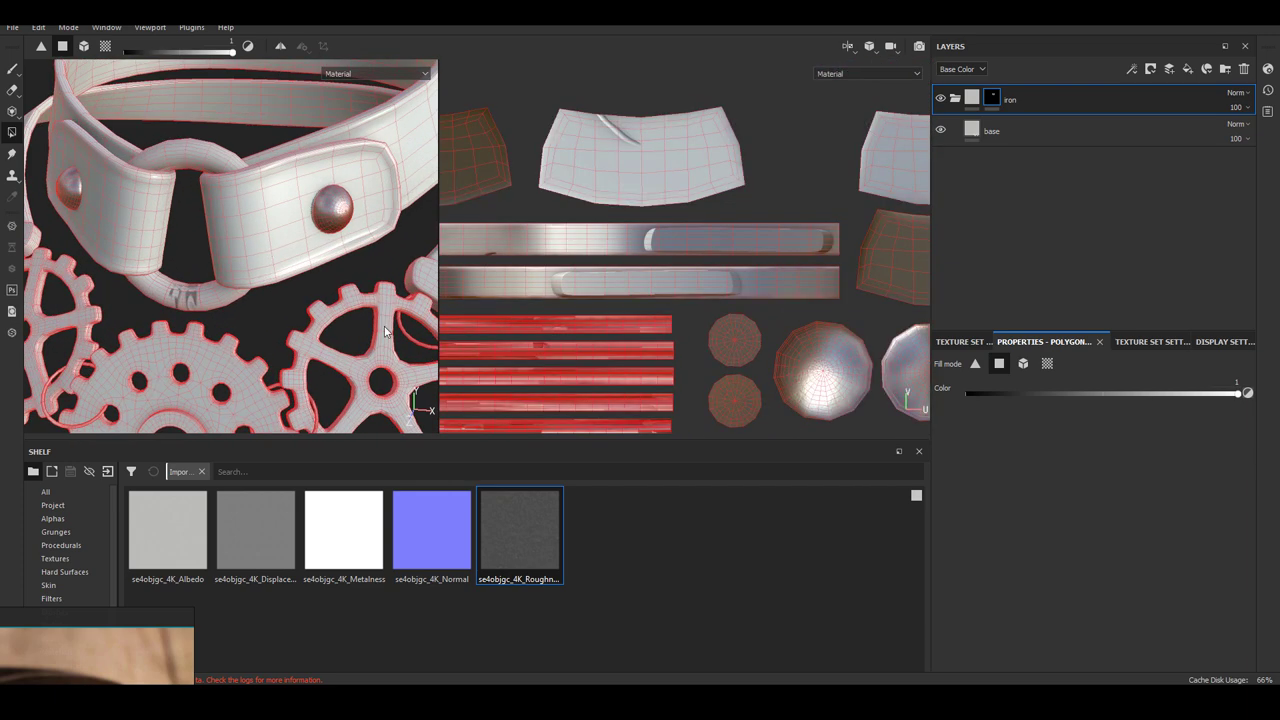
- Reveal the iron on the collar's front ring by filling its whole rectangular UV island in the iron mask
alt+drag(338, 288, 200, 244)
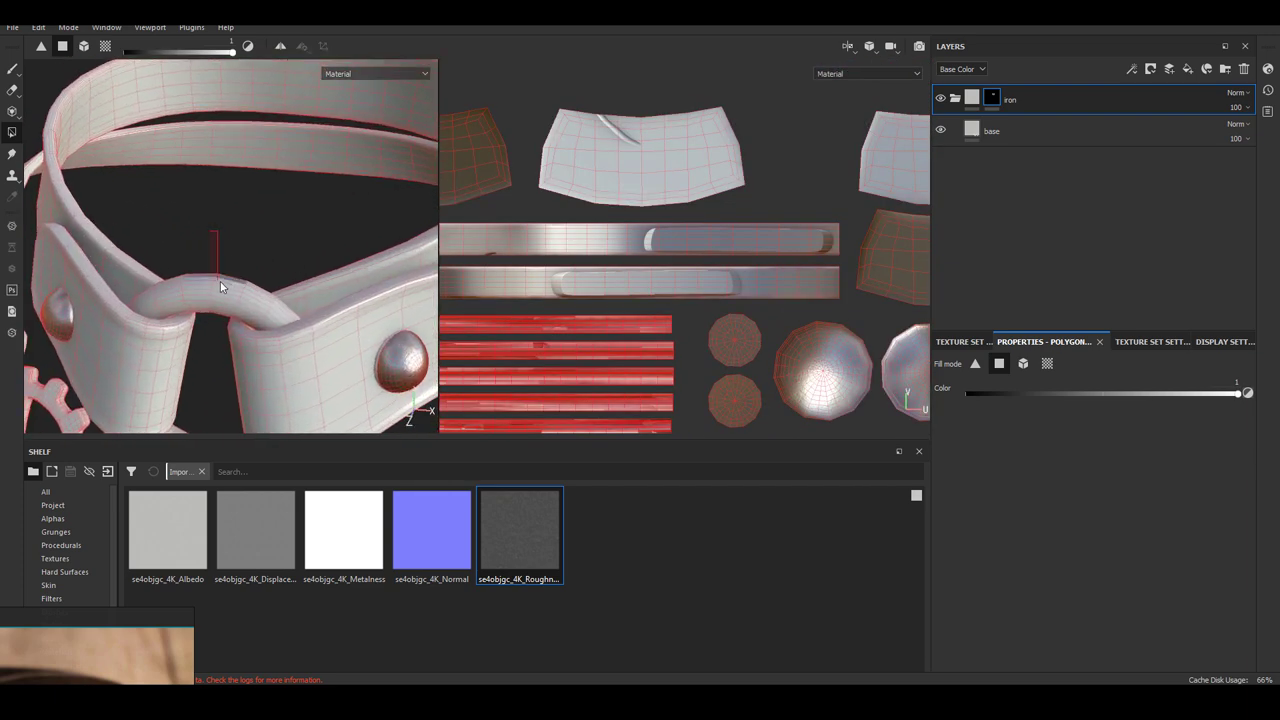
alt+middle_drag(718, 306, 897, 314)
alt+right_drag(802, 298, 558, 298)
alt+middle_drag(625, 353, 522, 430)
alt+middle_drag(695, 350, 645, 404)
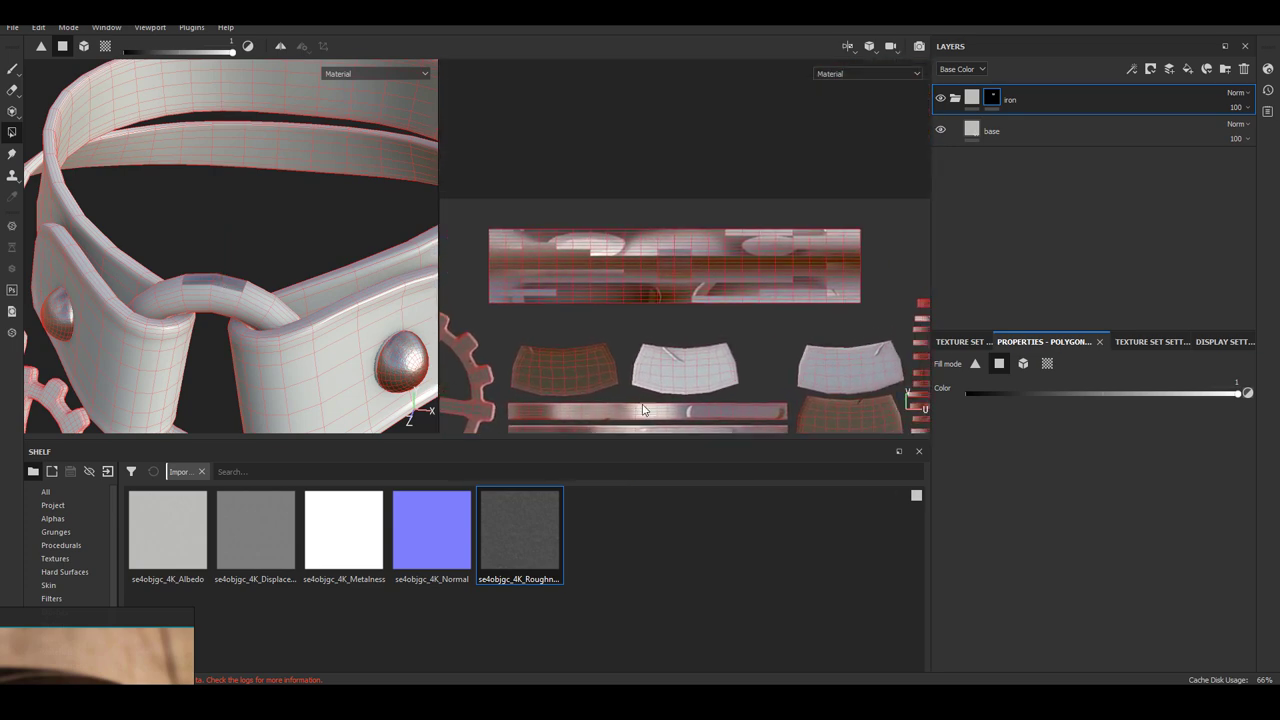
alt+right_drag(643, 352, 675, 328)
drag(474, 211, 896, 312)
alt+drag(253, 287, 323, 243)
alt+right_drag(323, 243, 238, 262)
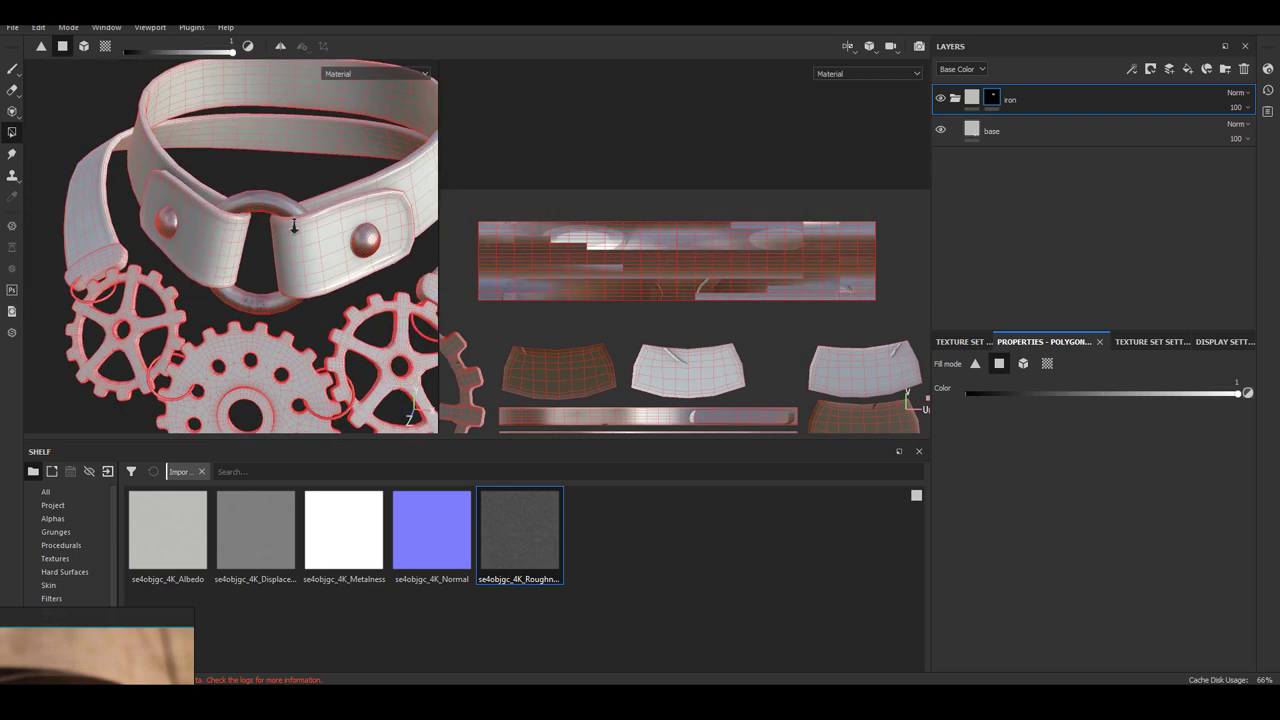
alt+drag(238, 262, 285, 255)
key(1)
- Collapse the iron folder and add a new folder named brass above it
click(955, 99)
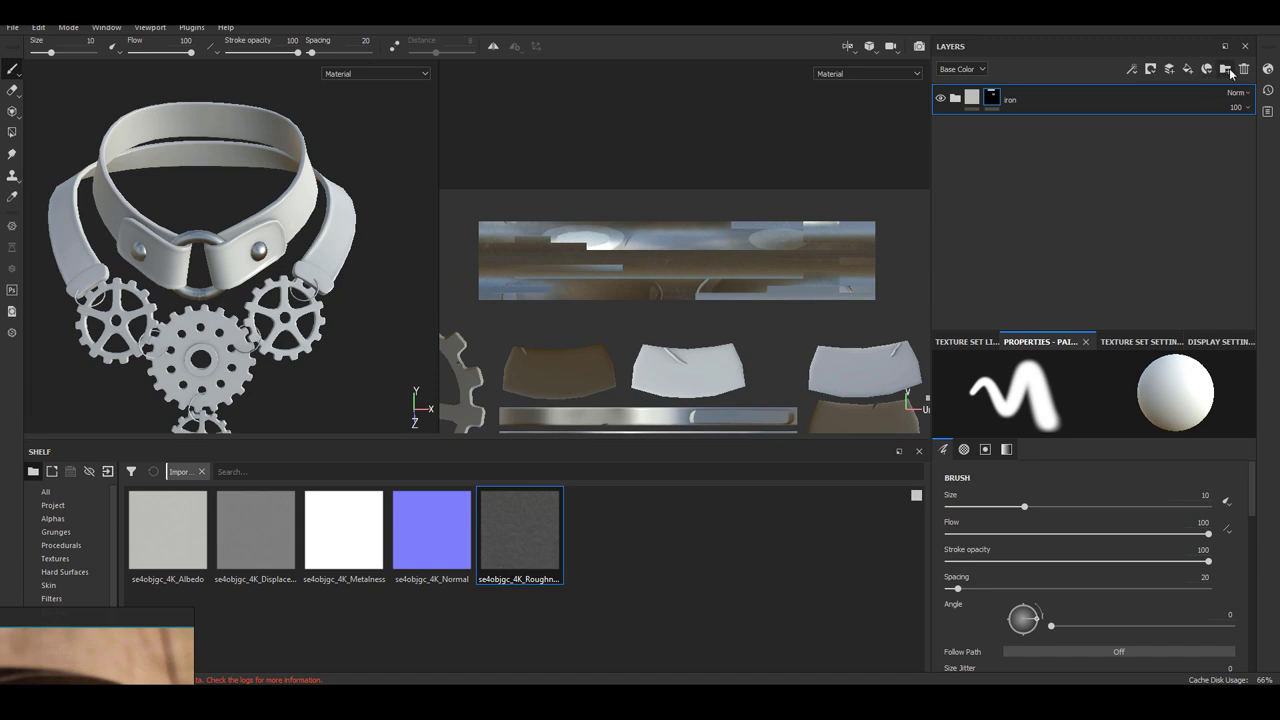
click(1224, 68)
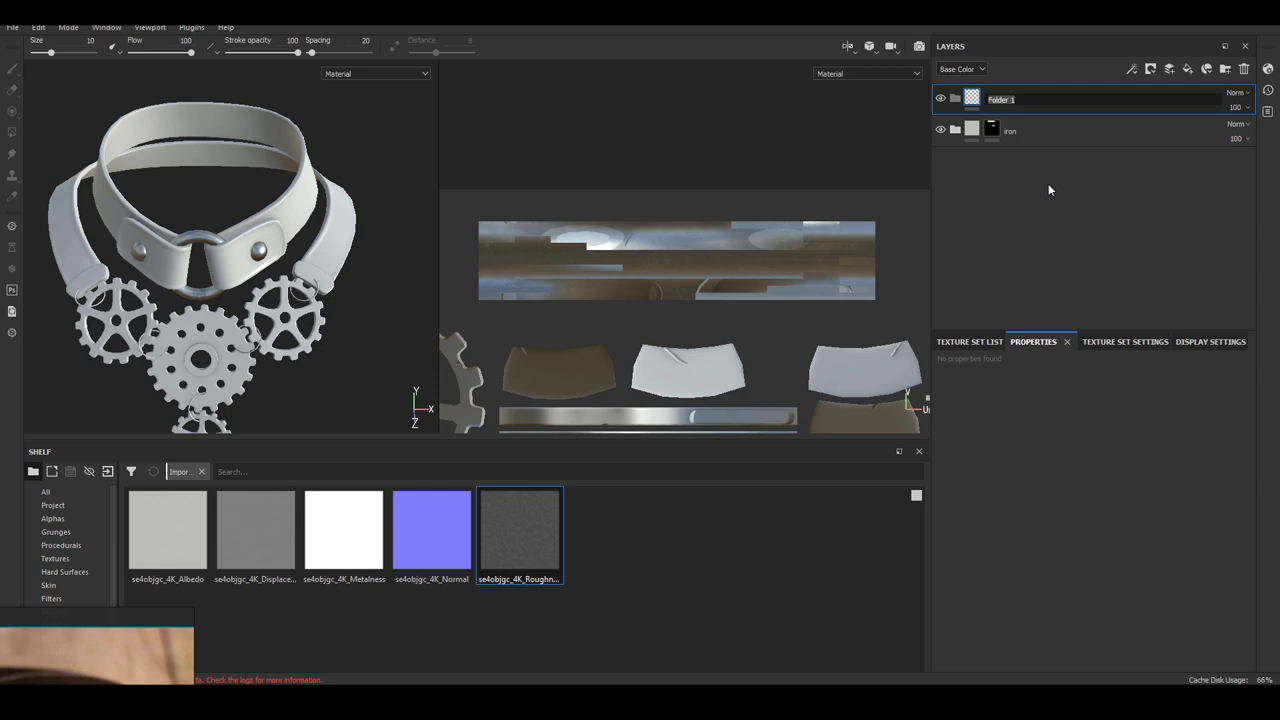
text(brass)
key(Return)
- Add a fill layer inside the brass folder and name it base
click(1187, 68)
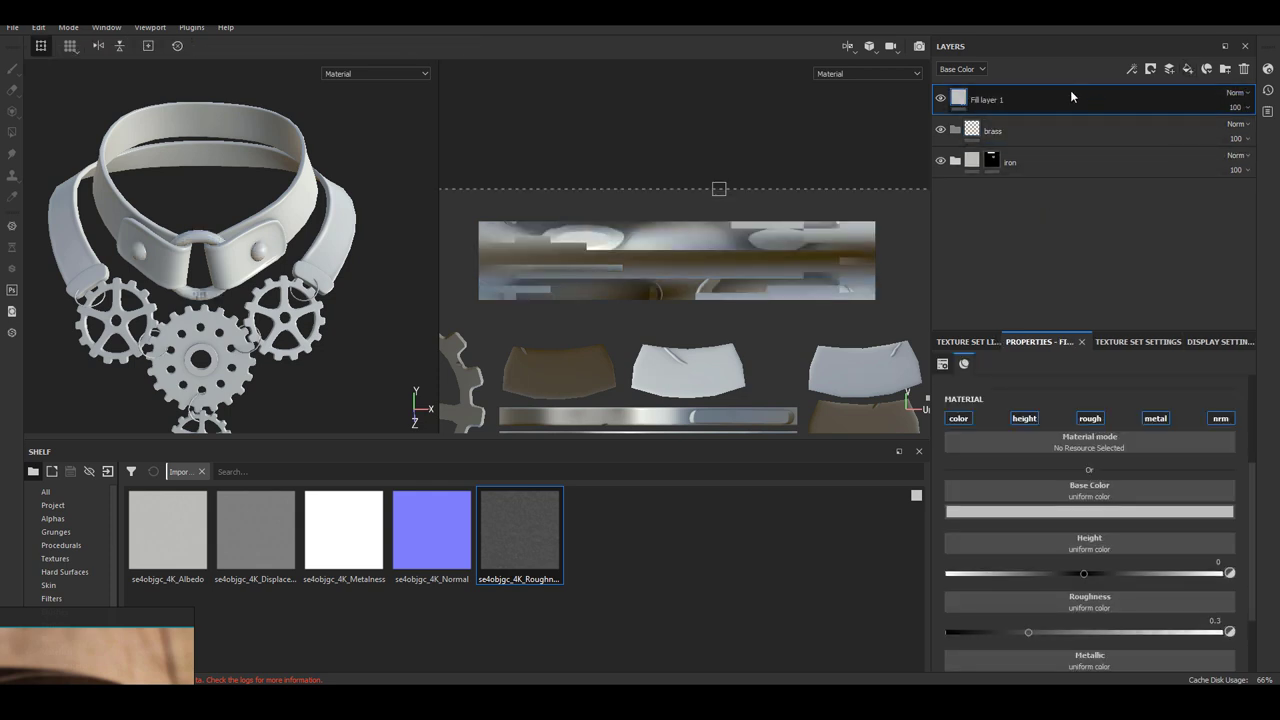
drag(1070, 92, 1091, 126)
double_click(1008, 130)
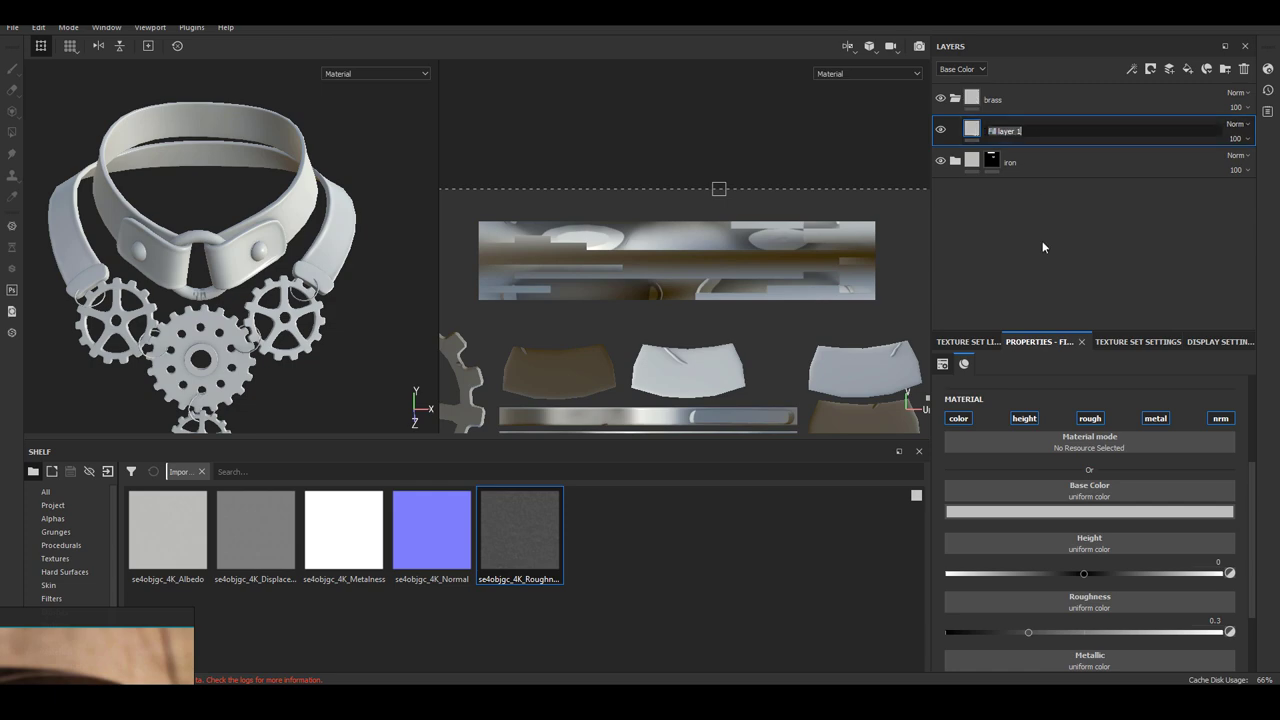
text(base)
key(Return)
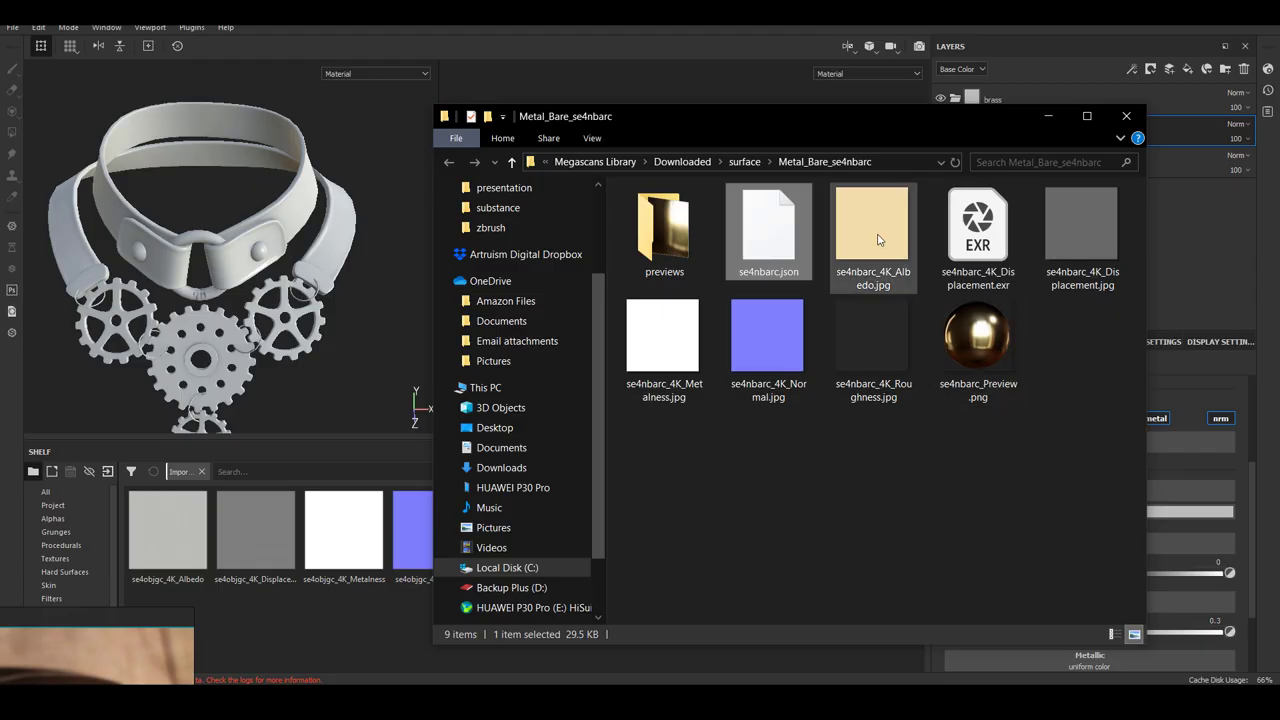
- Bring the se4nbarc albedo, displacement JPG, metalness, normal and roughness files from the Metal_Bare_se4nbarc folder into the shelf for import
click(878, 236)
ctrl+click(1082, 238)
ctrl+click(681, 350)
ctrl+click(770, 352)
ctrl+click(884, 348)
drag(889, 350, 314, 600)
click(1048, 117)
- Set the usage of all five se4nbarc maps to texture, choose an import destination and import them
click(807, 216)
click(845, 262)
click(807, 236)
click(845, 282)
click(807, 256)
click(845, 302)
click(807, 276)
click(845, 322)
click(807, 296)
click(845, 342)
click(803, 510)
click(800, 524)
click(735, 530)
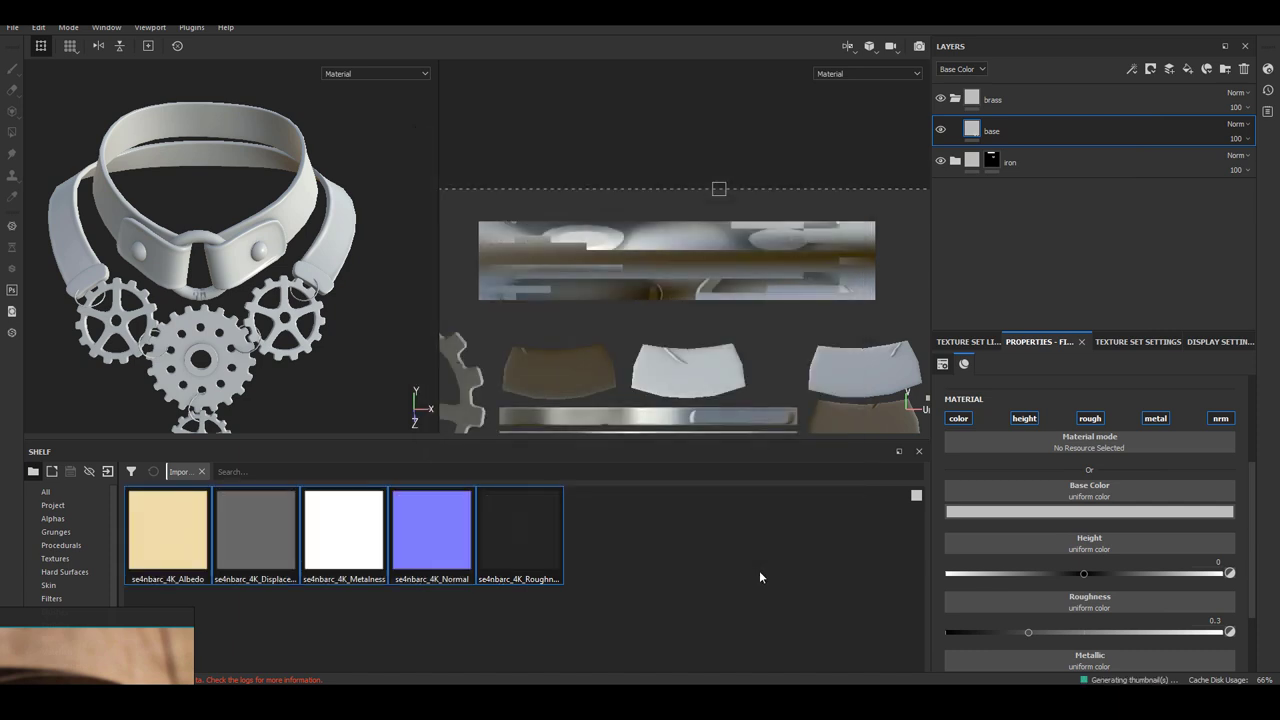
- Assign the se4nbarc albedo, displacement, metalness, normal and roughness maps to the brass base layer's Base Color, Height, Metallic, Normal and Roughness channels
drag(170, 530, 1090, 500)
drag(256, 528, 1110, 526)
drag(344, 530, 1134, 612)
drag(432, 530, 1130, 659)
drag(520, 530, 1110, 560)
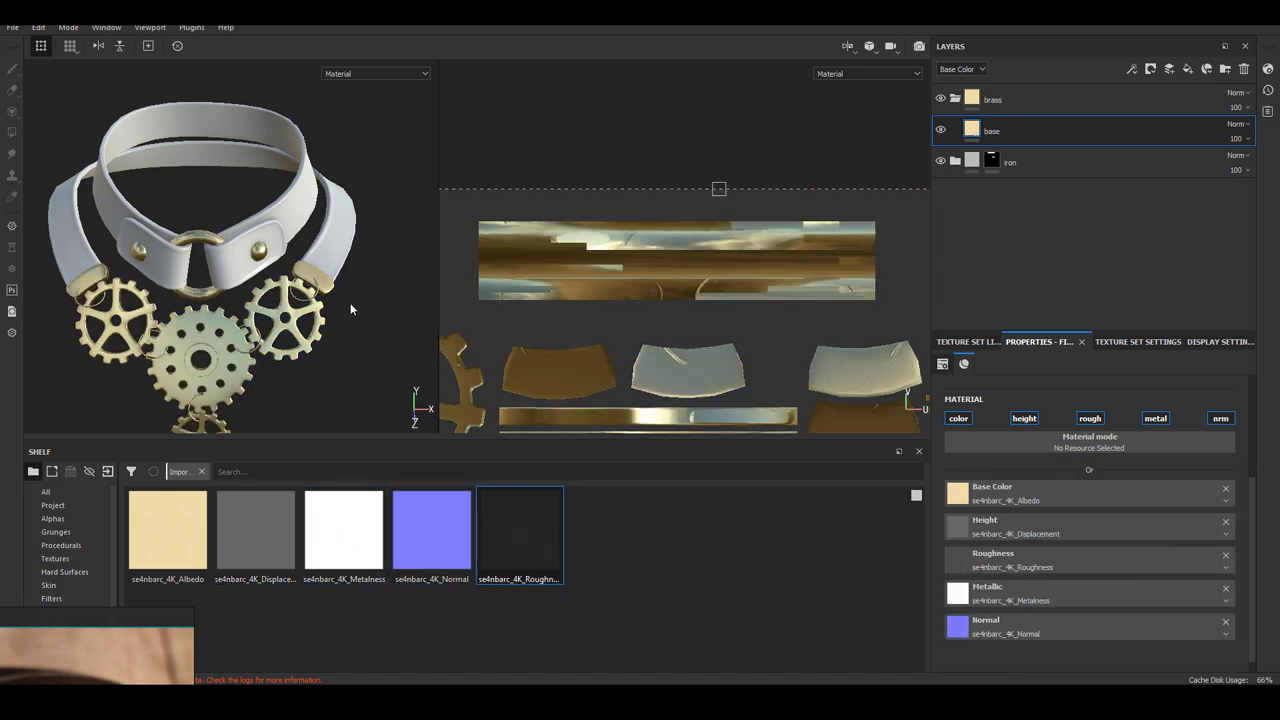
- Examine the brass material on the necklace's gears, strap ends and rivets from several angles and distances
scroll(347, 338, up, 10)
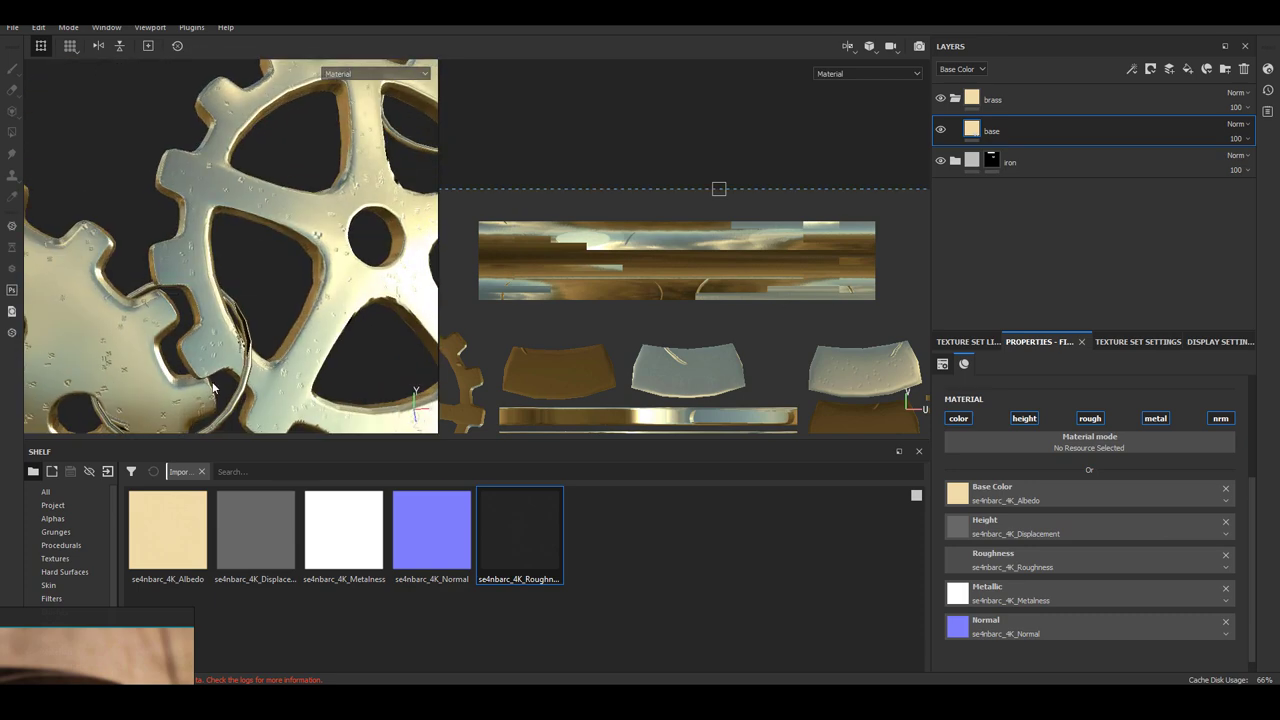
scroll(250, 310, down, 6)
alt+middle_drag(261, 330, 425, 315)
scroll(252, 308, up, 4)
alt+drag(252, 308, 297, 320)
scroll(297, 320, down, 3)
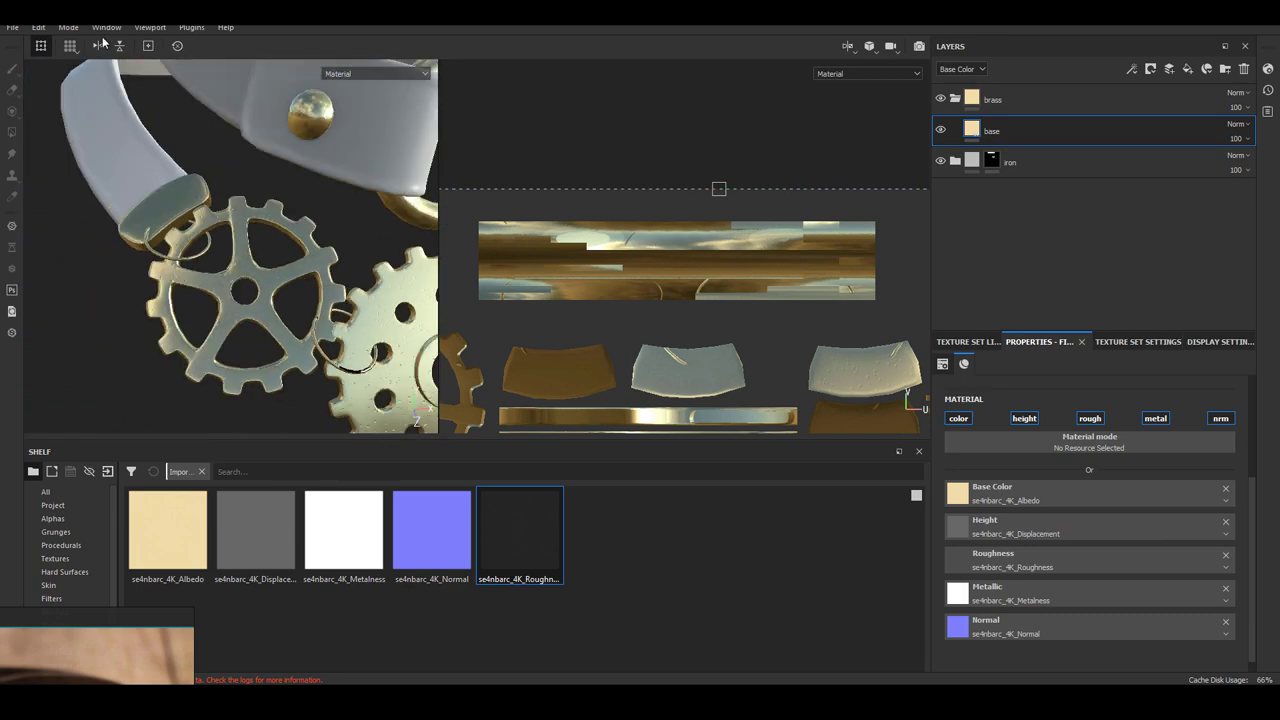
click(12, 27)
click(163, 372)
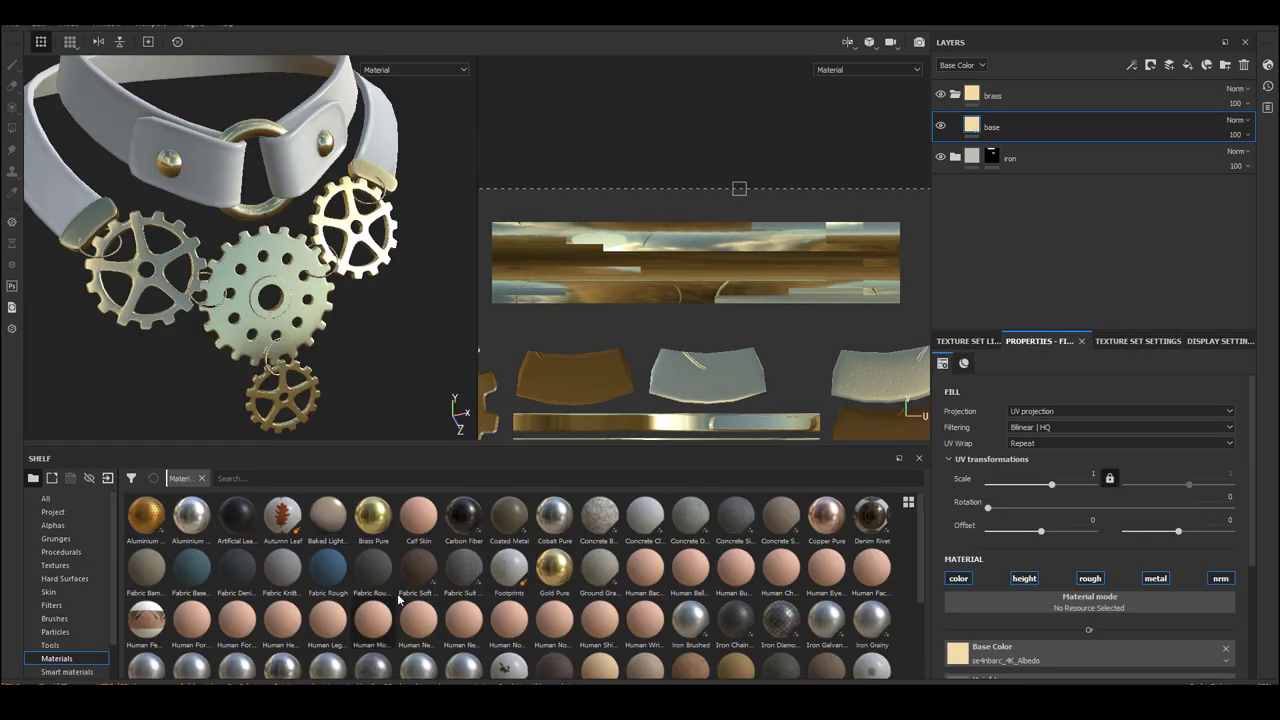
alt+middle_drag(342, 342, 386, 354)
scroll(386, 354, up, 2)
mouse_move(386, 354)
alt+mouse_down()
mouse_move(300, 345)
mouse_move(390, 330)
alt+mouse_up()
drag(478, 163, 717, 205)
alt+drag(363, 337, 511, 329)
drag(717, 240, 443, 274)
scroll(550, 288, down, 6)
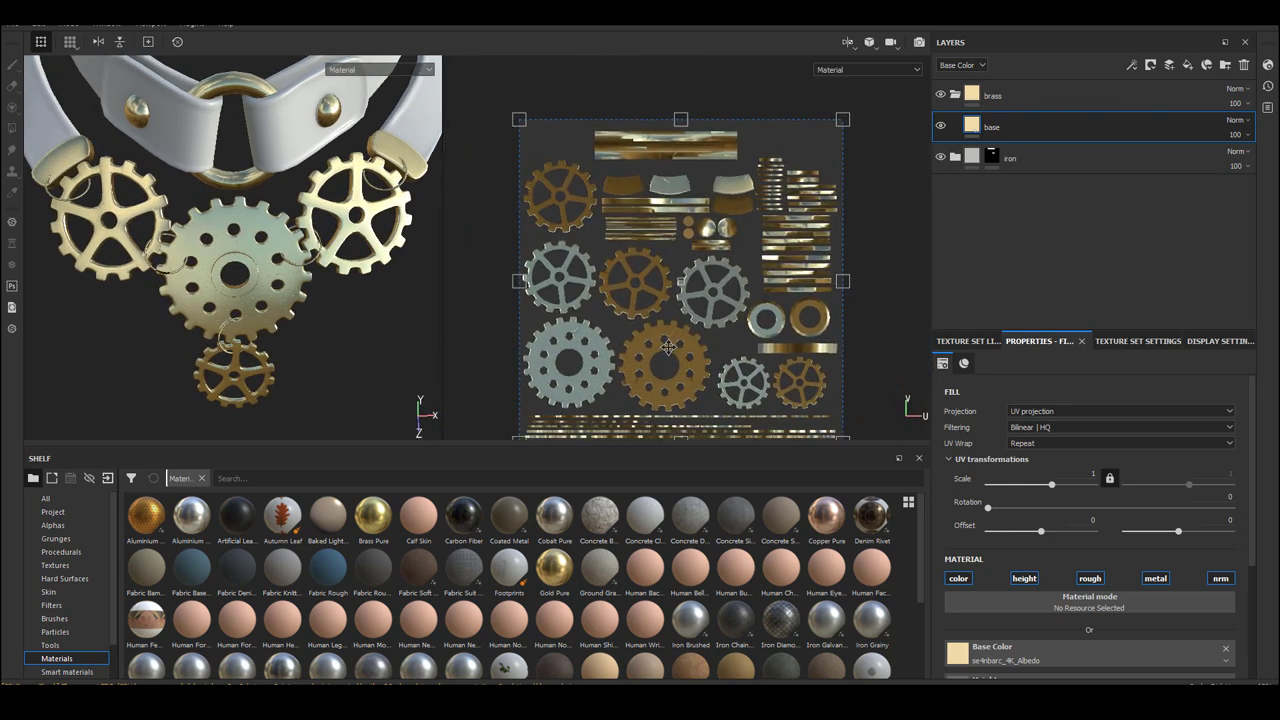
- Add a white mask to the brass folder
click(995, 95)
right_click(972, 95)
click(1020, 104)
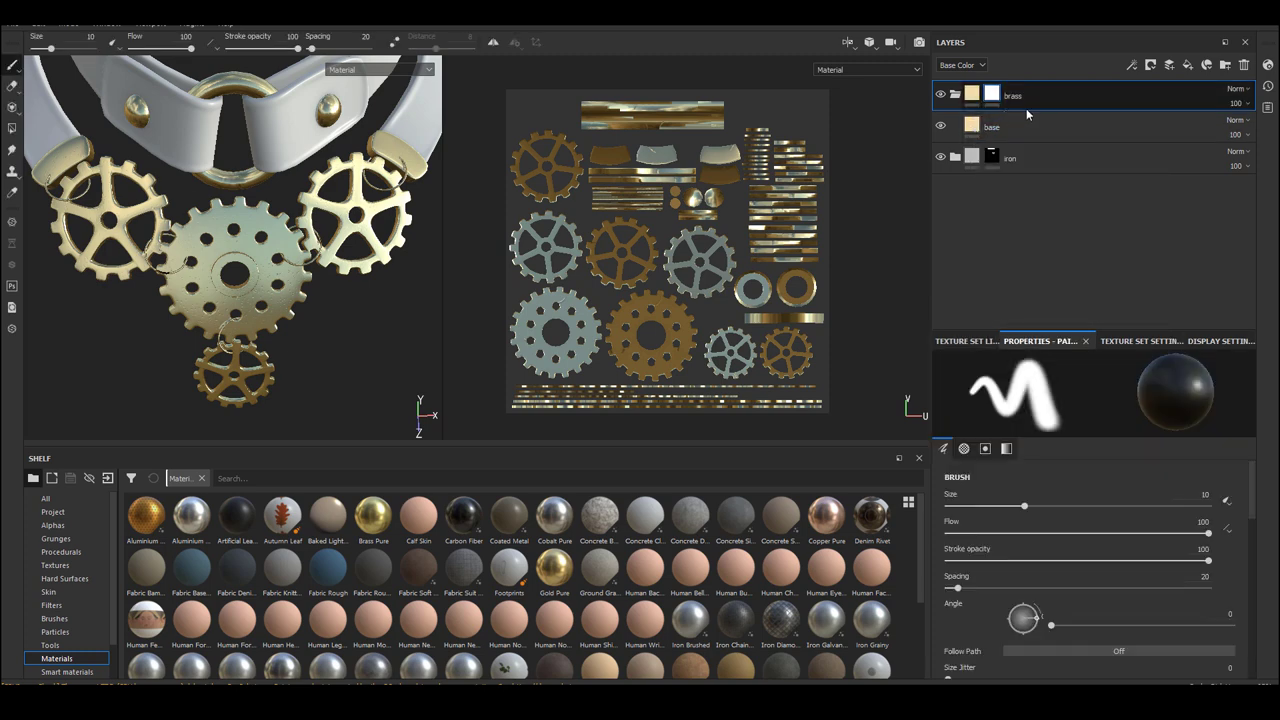
- Exclude the collar rivets from the brass by filling their UV islands black in the folder's mask using Polygon Fill
click(12, 128)
scroll(755, 321, up, 5)
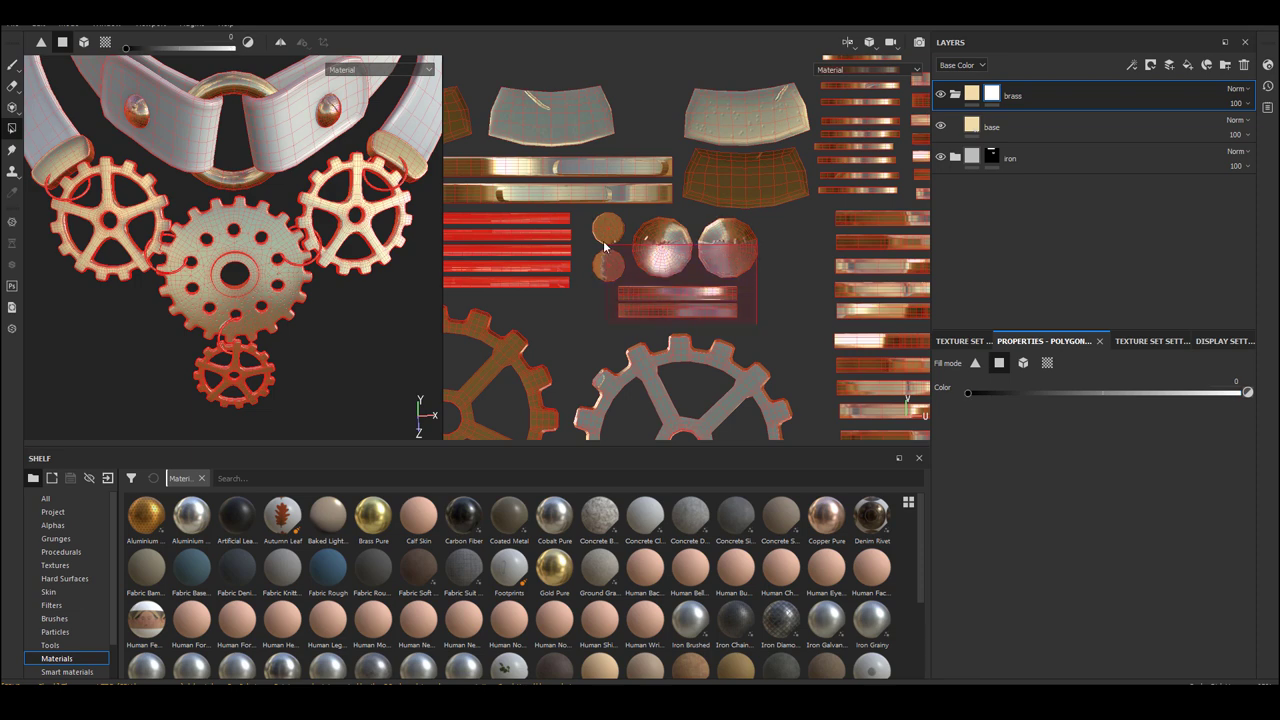
scroll(590, 240, up, 3)
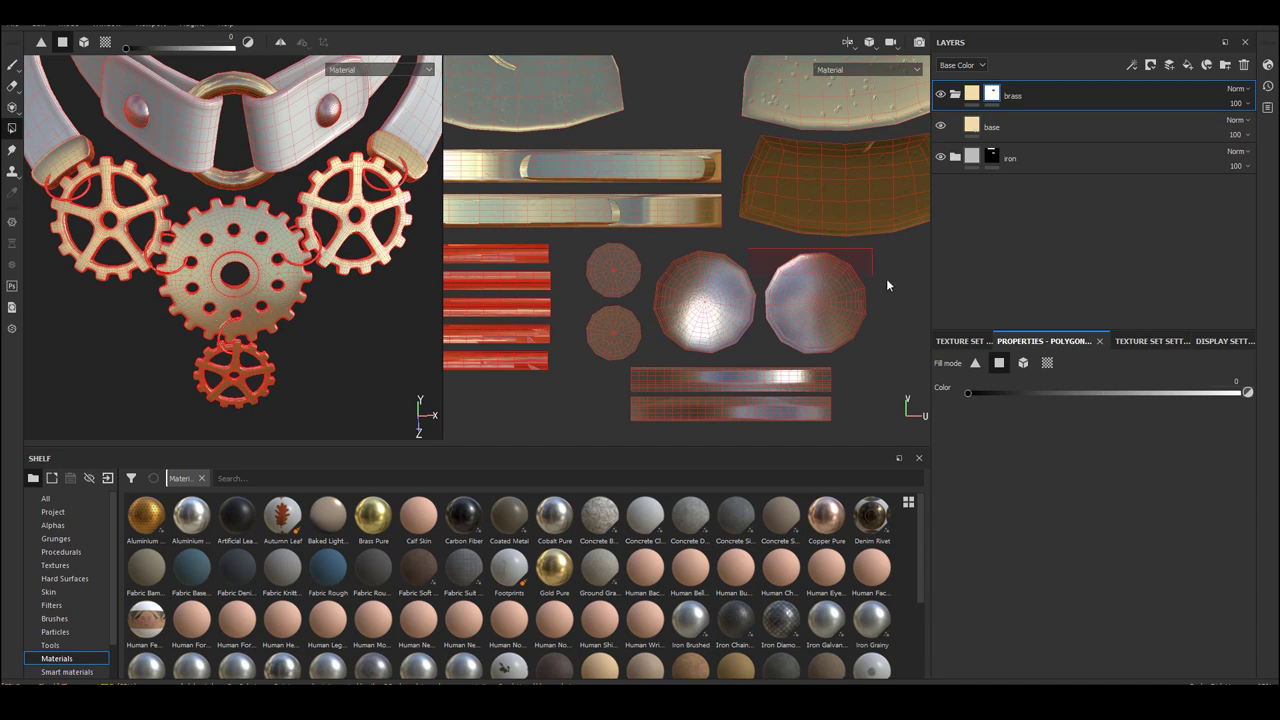
drag(892, 286, 894, 289)
- Exclude the collar's front ring from the brass by filling its UV island black in the folder's mask
scroll(770, 331, down, 5)
scroll(625, 274, up, 1)
alt+middle_drag(514, 144, 523, 200)
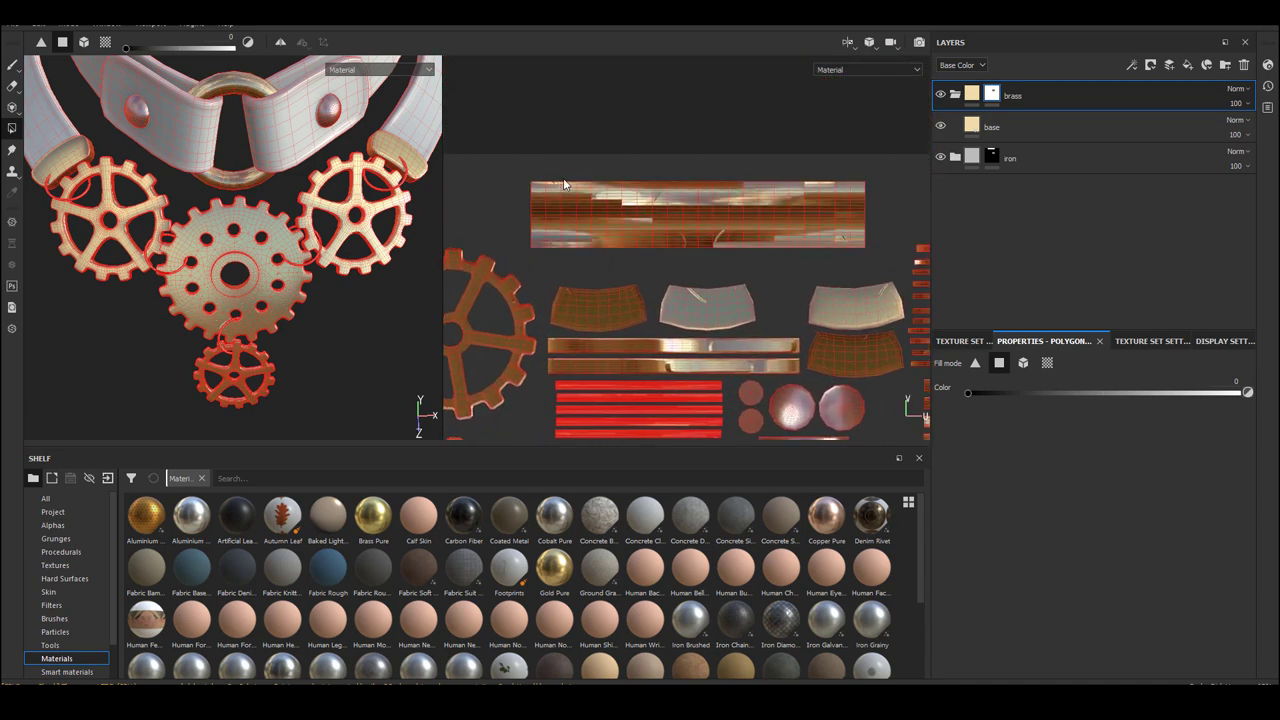
click(566, 186)
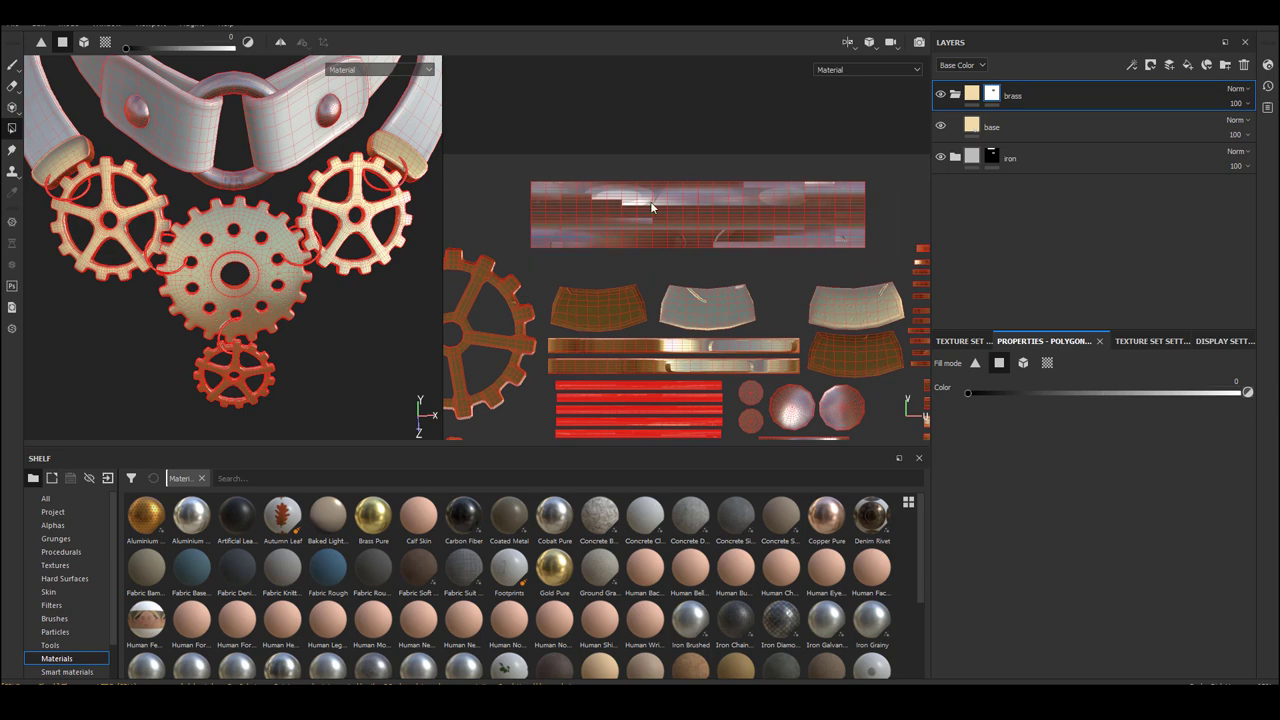
click(12, 65)
mouse_move(172, 275)
alt+mouse_down()
mouse_move(188, 322)
mouse_move(340, 346)
mouse_move(150, 334)
alt+mouse_up()
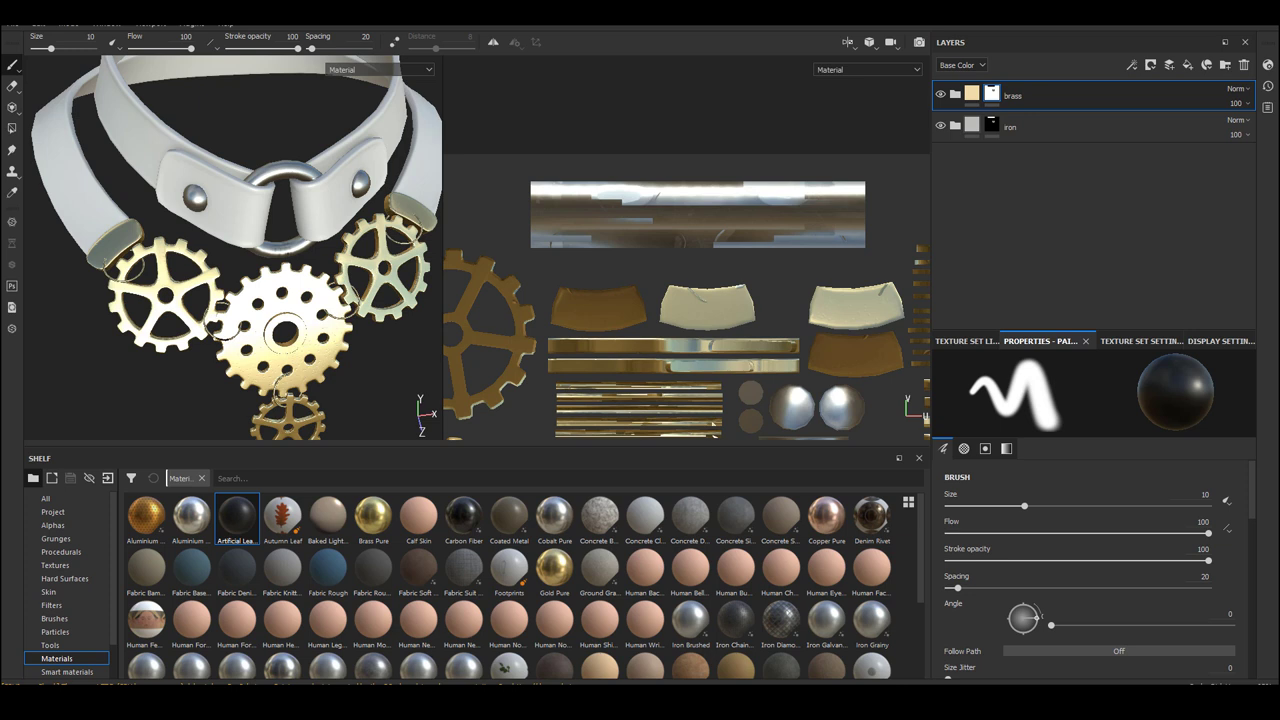
- Import the tj4kedvcw roughness map and the tj4ldakbw albedo and roughness maps as textures
drag(796, 610, 755, 586)
click(808, 223)
click(832, 267)
click(819, 242)
click(840, 281)
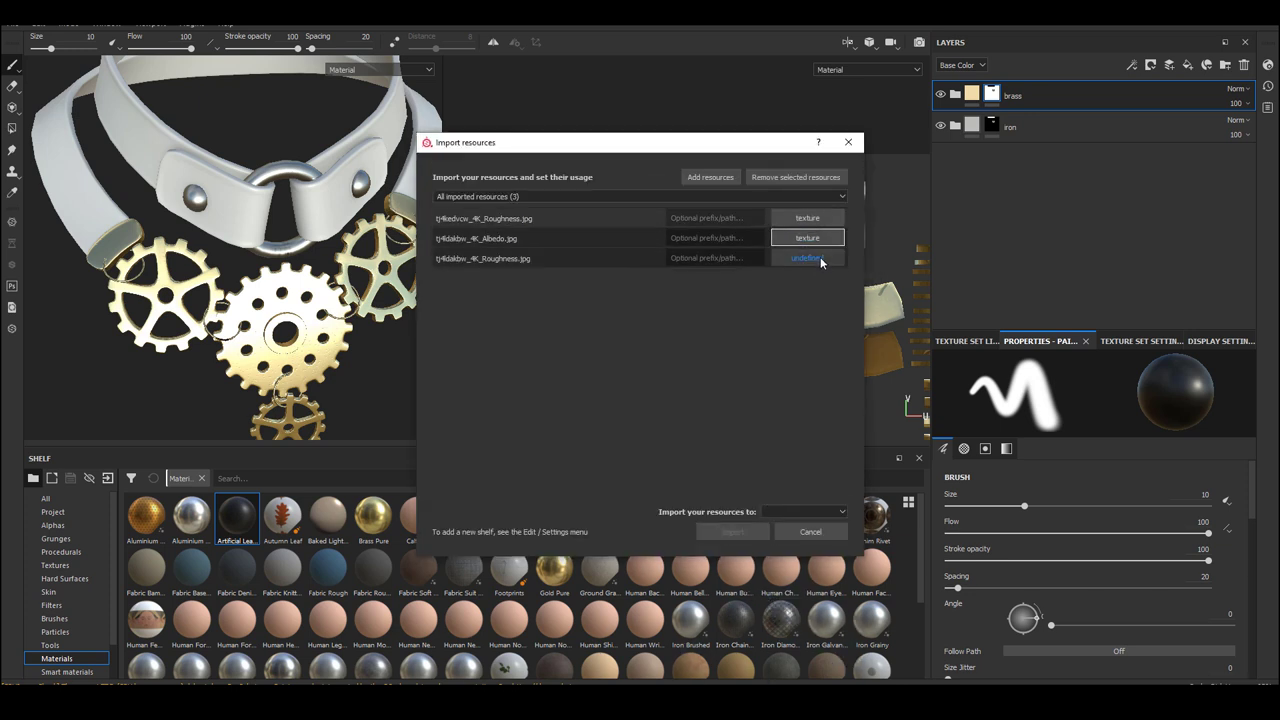
click(821, 262)
click(837, 304)
click(818, 513)
click(808, 529)
click(760, 530)
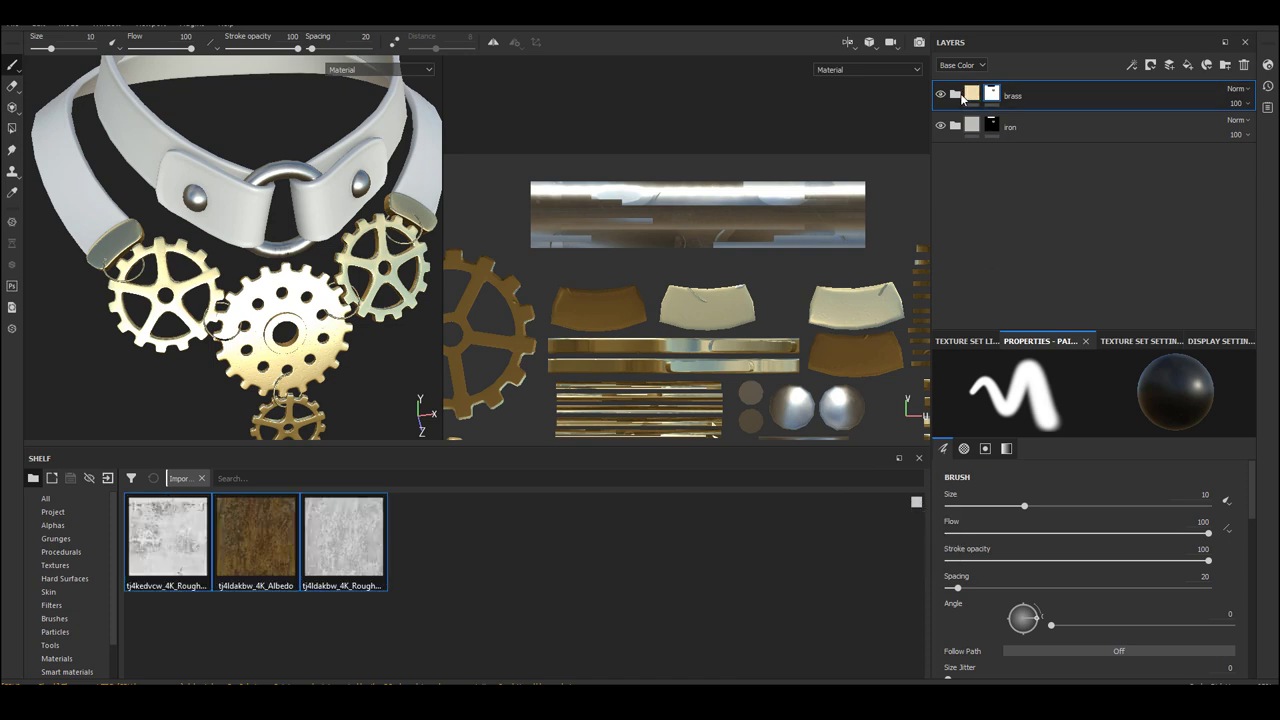
- Try the tj4ldakbw albedo map as the Base Color of the brass base layer
click(1188, 65)
drag(256, 540, 1088, 516)
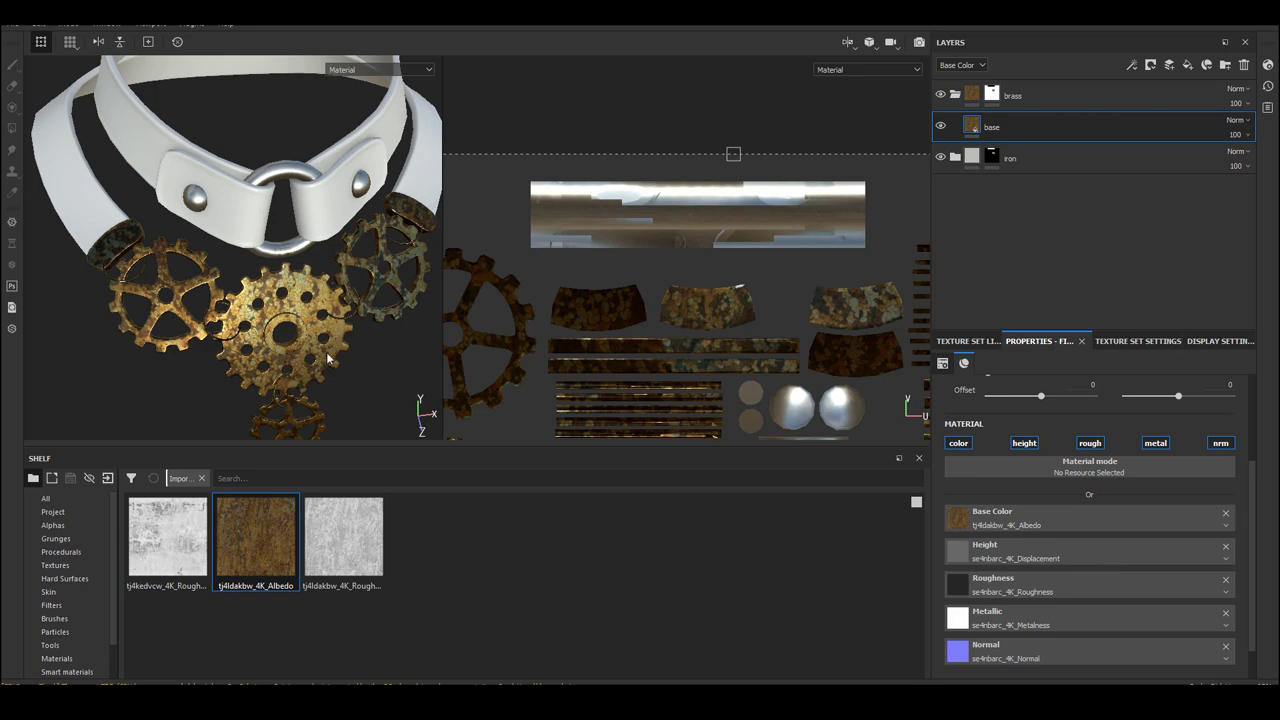
mouse_move(326, 349)
alt+mouse_down()
mouse_move(350, 352)
mouse_move(356, 381)
mouse_move(322, 360)
alt+mouse_up()
alt+right_drag(322, 360, 302, 337)
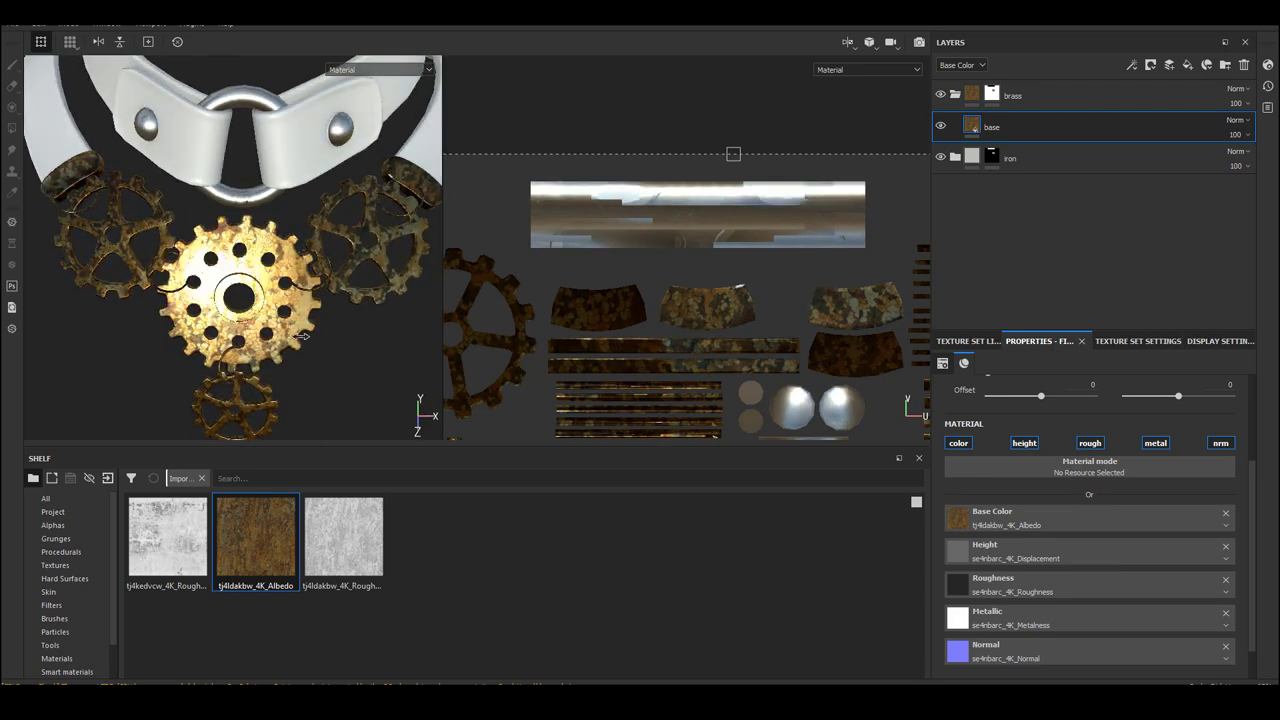
- Try the tj4ldakbw roughness map in the brass base layer's Roughness channel, undo it, and try the tj4kedvcw roughness map instead
drag(343, 540, 1000, 584)
alt+drag(290, 330, 349, 363)
key(ctrl+z)
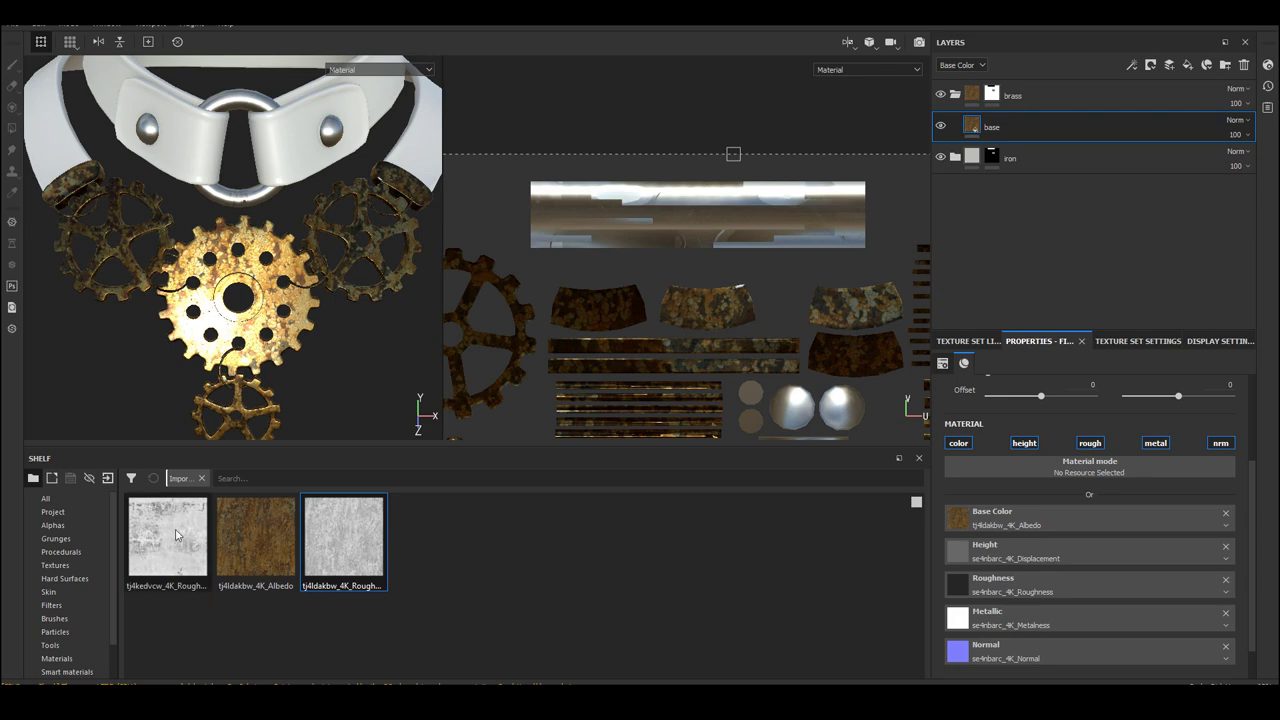
drag(168, 537, 1071, 557)
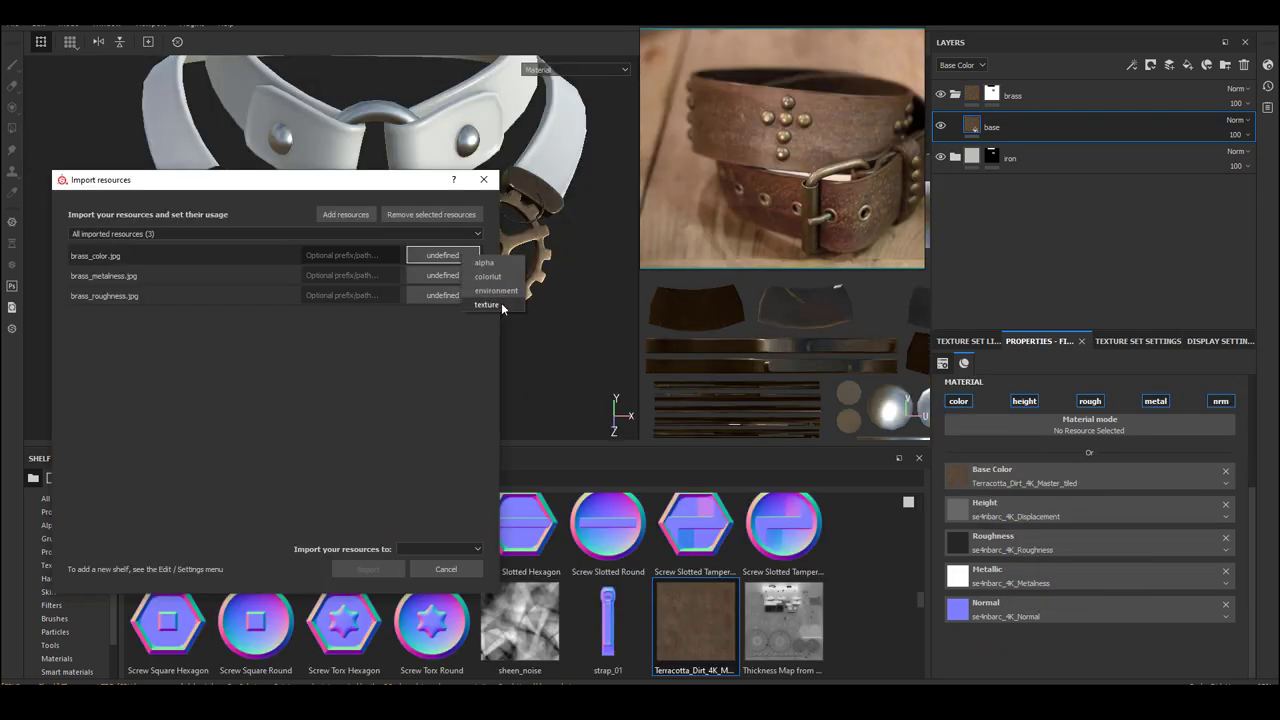
- Import brass_color.jpg, brass_metalness.jpg and brass_roughness.jpg as textures
click(450, 276)
click(478, 322)
click(443, 295)
click(478, 341)
click(440, 548)
click(437, 566)
click(362, 575)
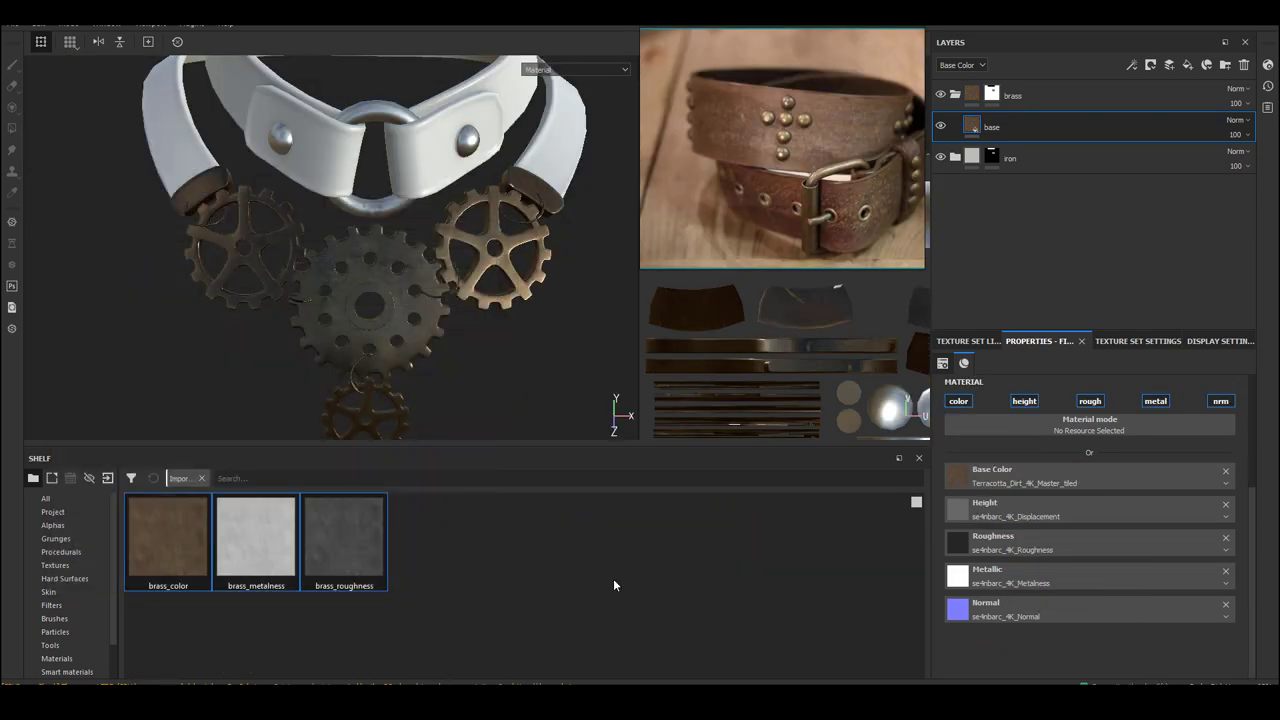
- Assign brass_color, brass_metalness and brass_roughness to the matching channels of the brass base layer and remove its height map
drag(167, 531, 1123, 472)
drag(269, 545, 1052, 580)
drag(344, 540, 1111, 544)
alt+right_drag(384, 310, 449, 321)
alt+drag(449, 321, 426, 319)
shift+right_drag(426, 319, 496, 322)
click(1225, 505)
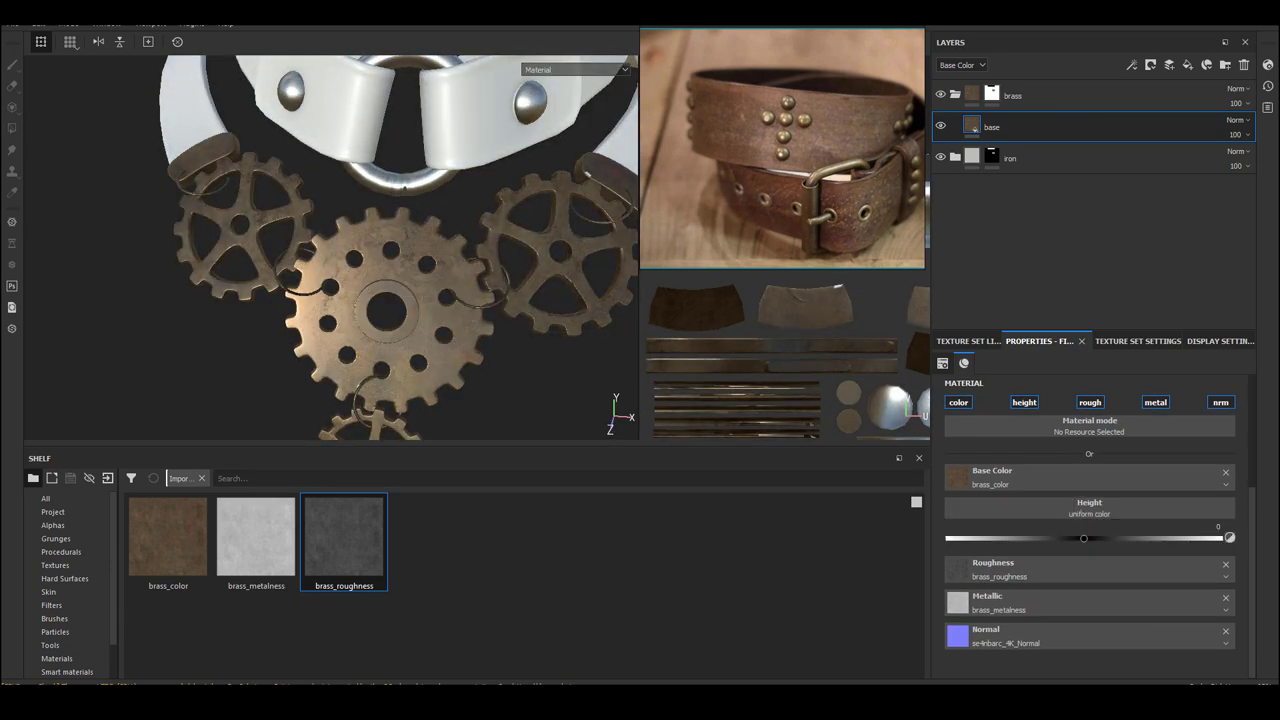
- Import brass_height.jpg as a texture
drag(290, 715, 618, 515)
drag(585, 147, 317, 152)
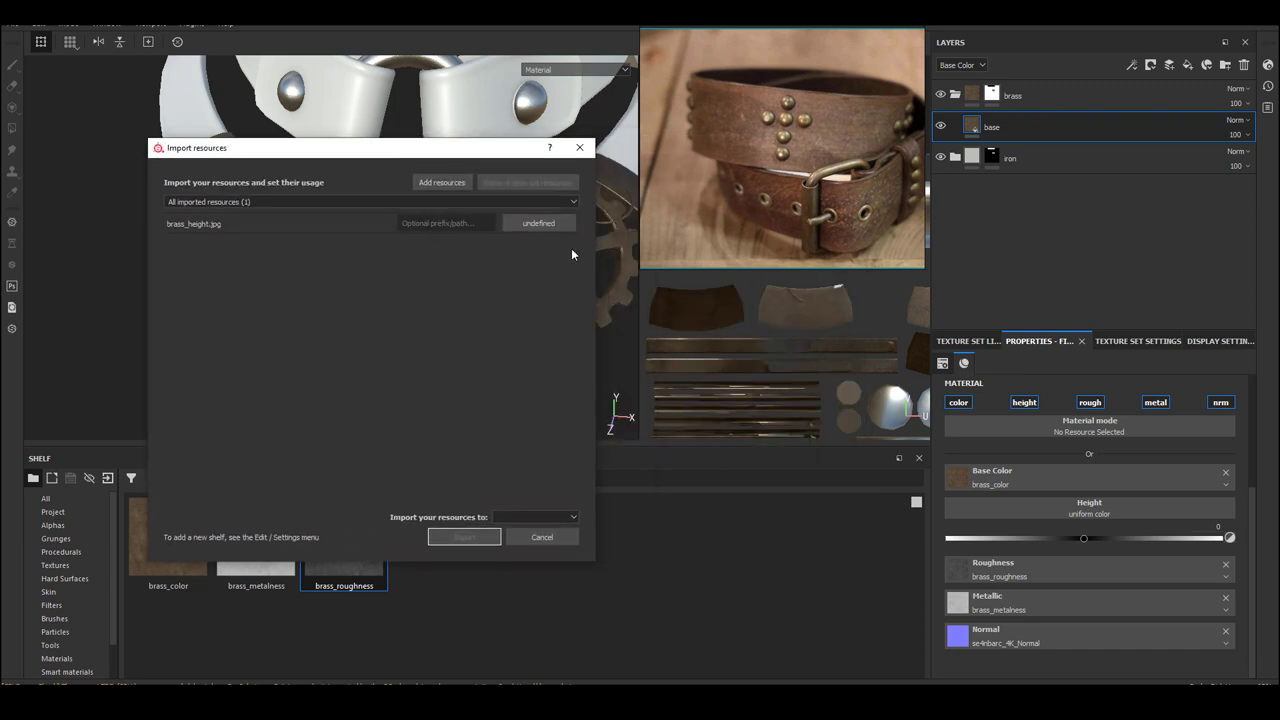
click(546, 224)
click(570, 276)
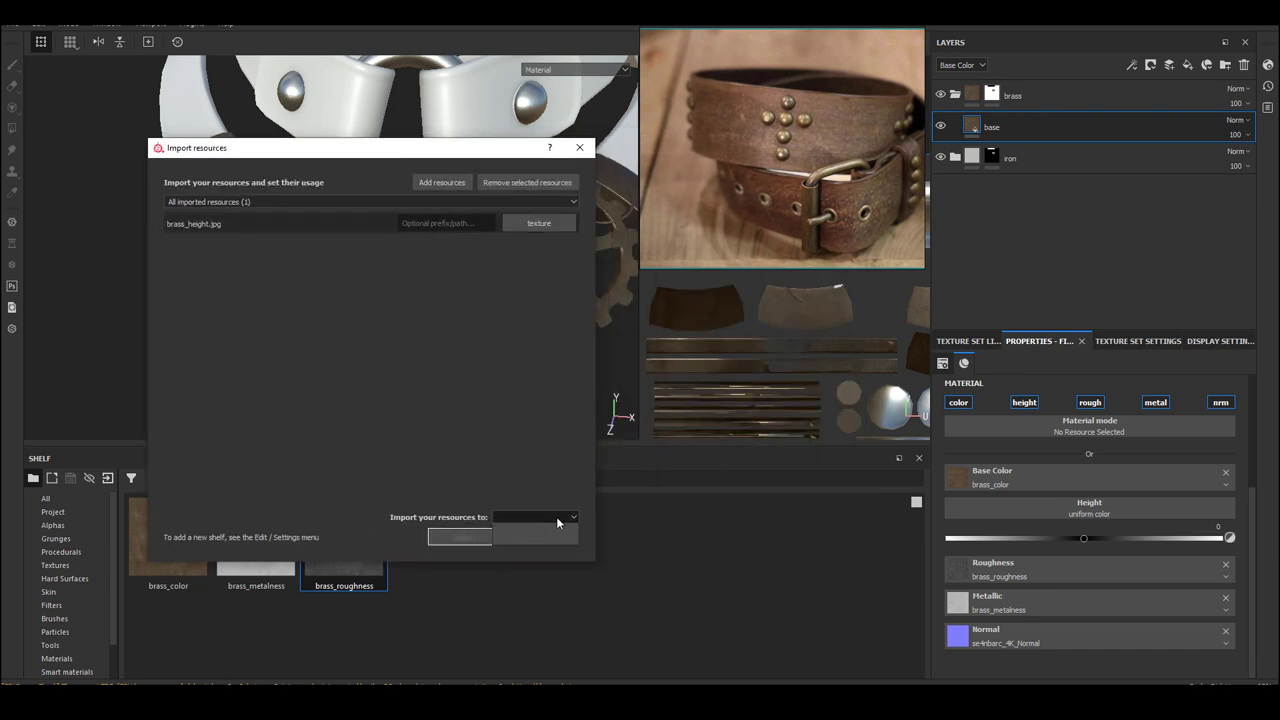
click(556, 516)
click(515, 550)
click(480, 539)
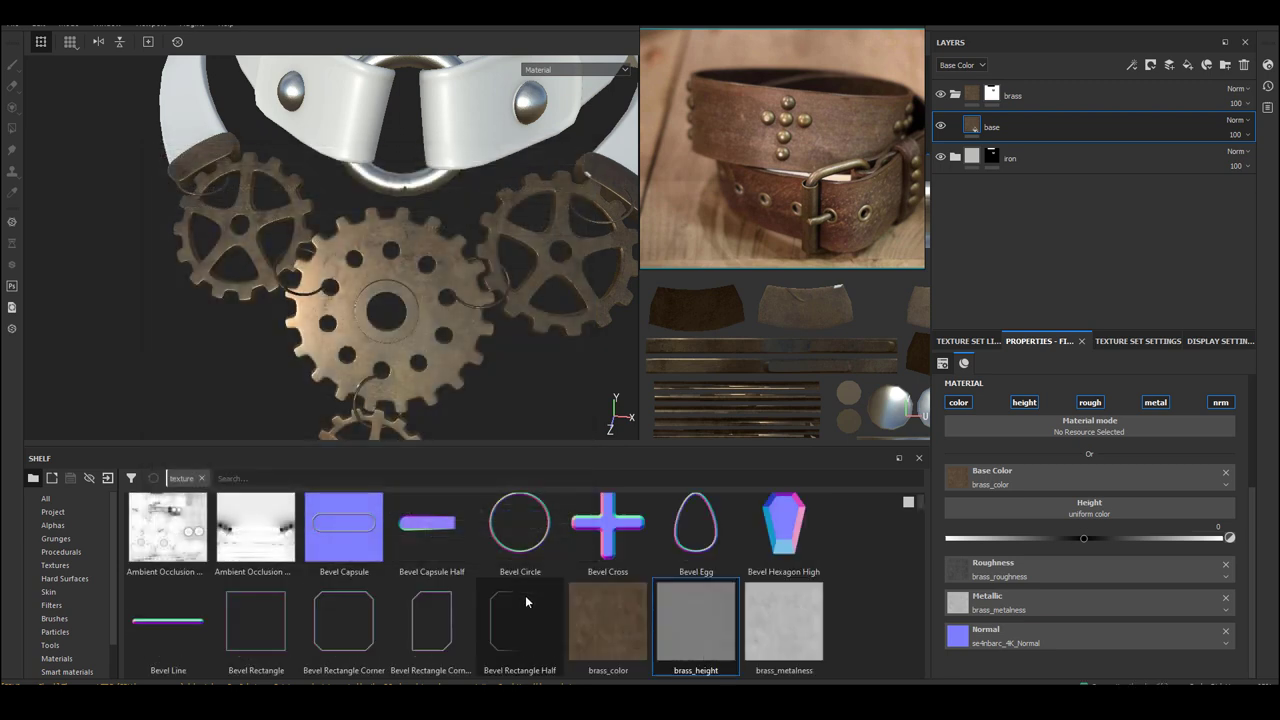
- Assign the brass_height texture to the brass base layer's Height channel and inspect the gear surfaces up close
drag(705, 626, 1042, 506)
scroll(355, 313, up, 5)
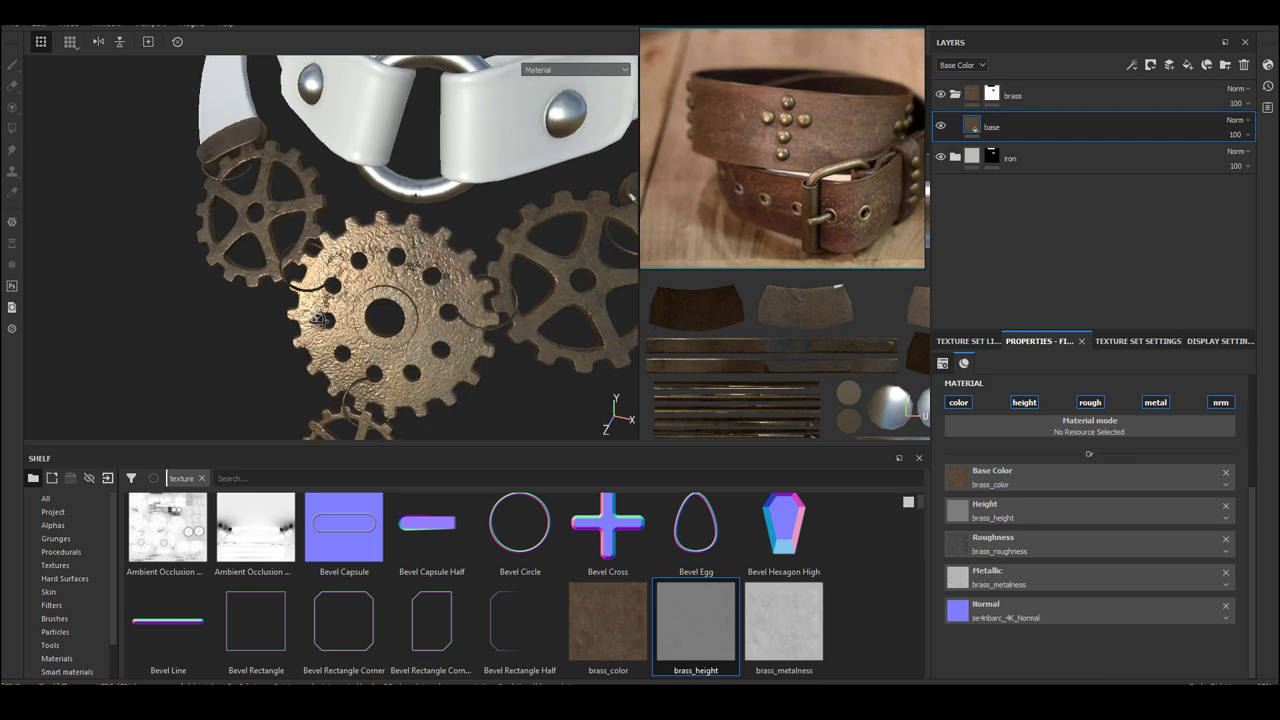
scroll(455, 340, up, 5)
mouse_move(464, 308)
alt+mouse_down()
mouse_move(415, 332)
mouse_move(411, 300)
mouse_move(478, 322)
alt+mouse_up()
- Add a Contrast Luminosity filter to the brass base layer
right_click(972, 121)
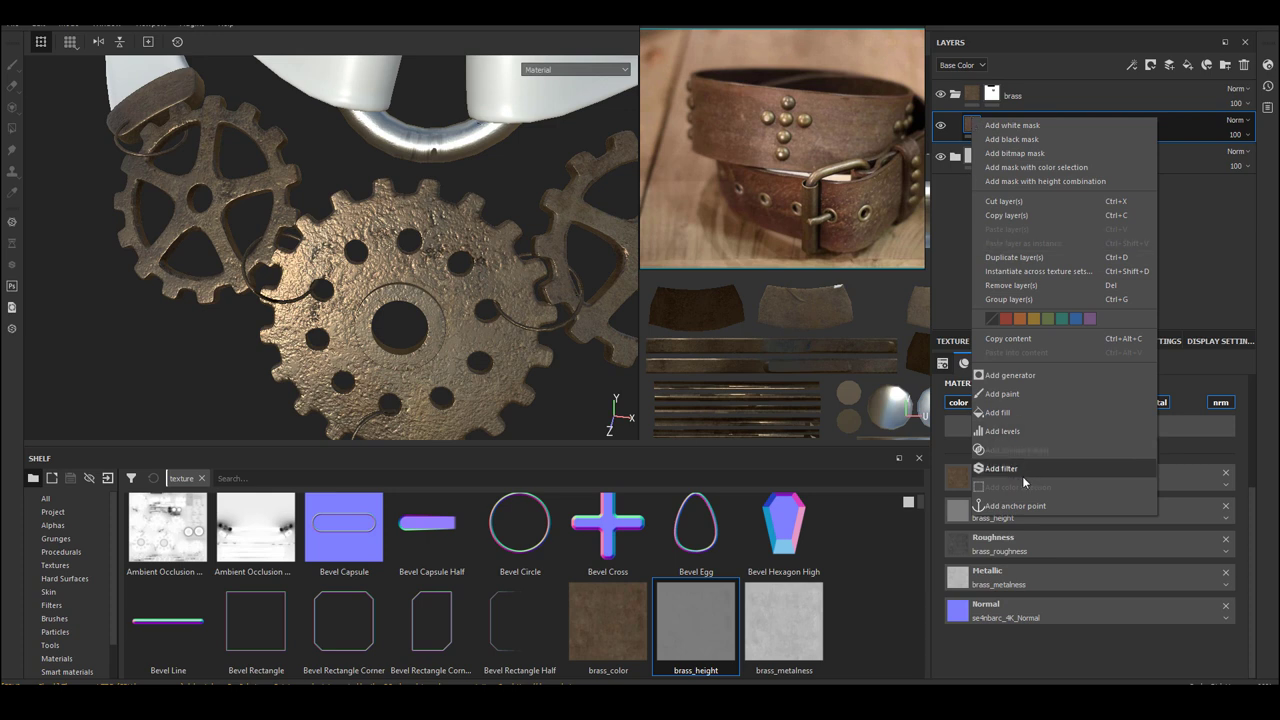
click(1023, 470)
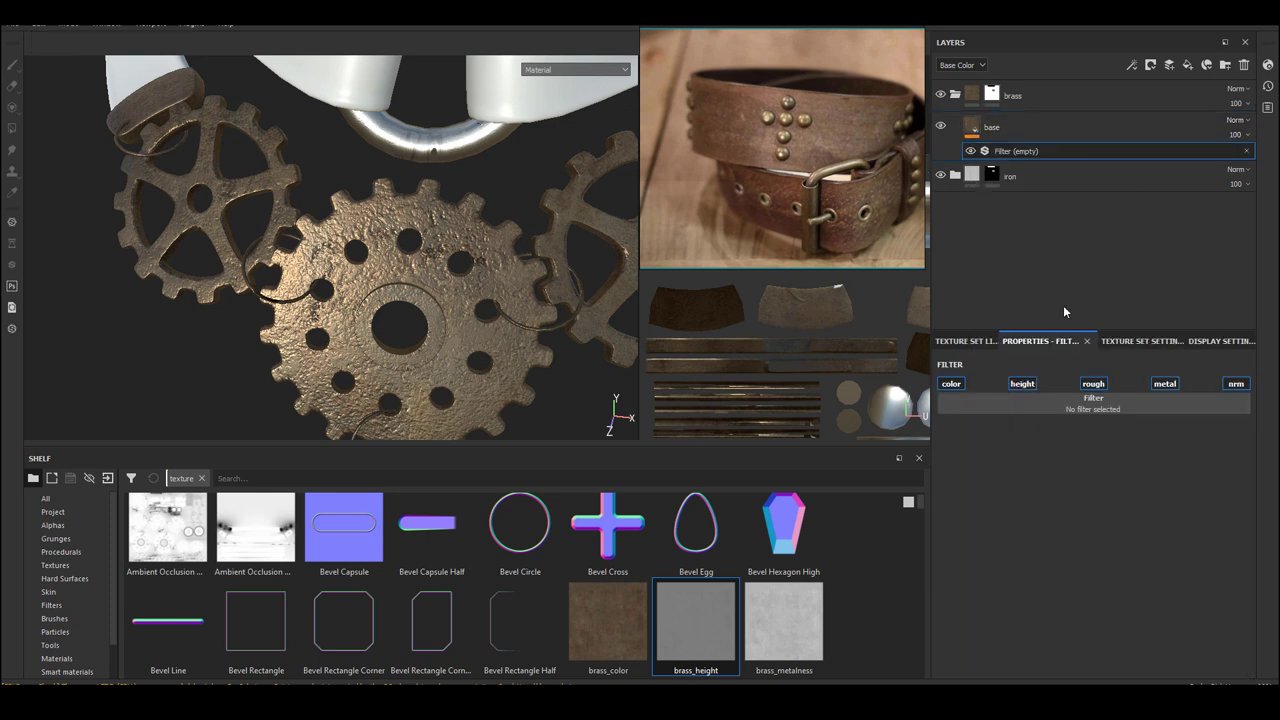
click(1110, 409)
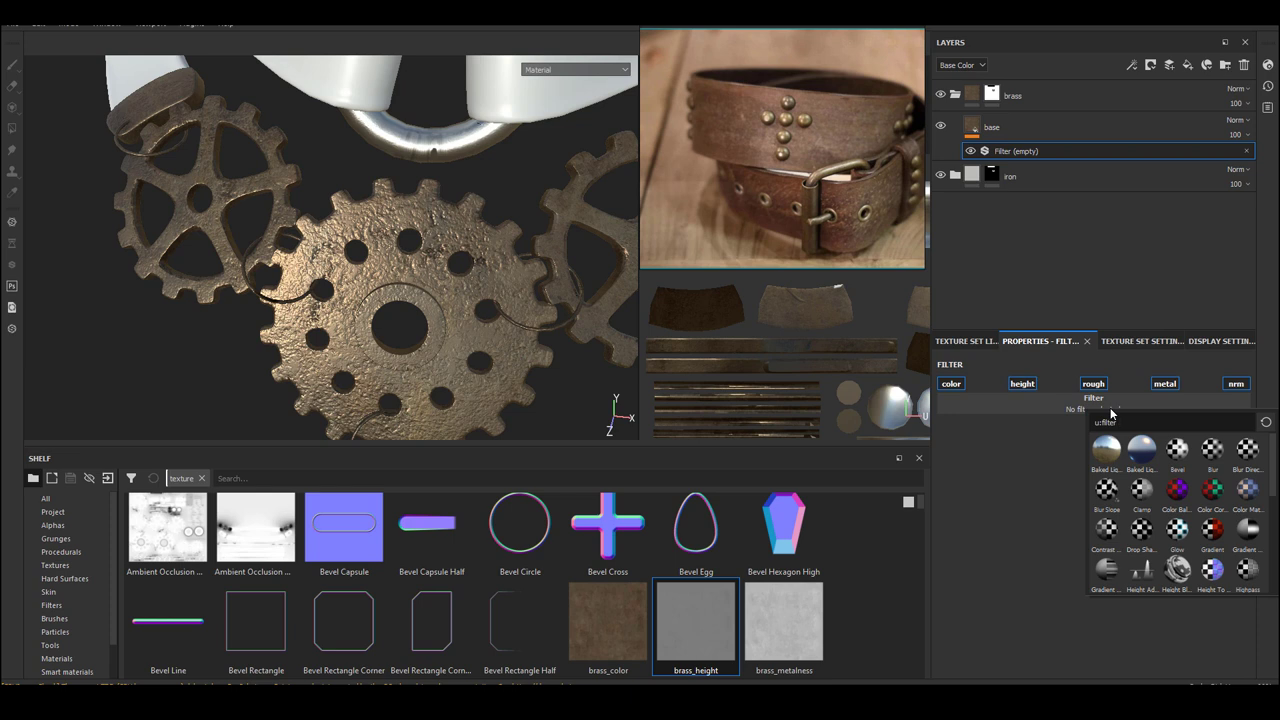
text(con)
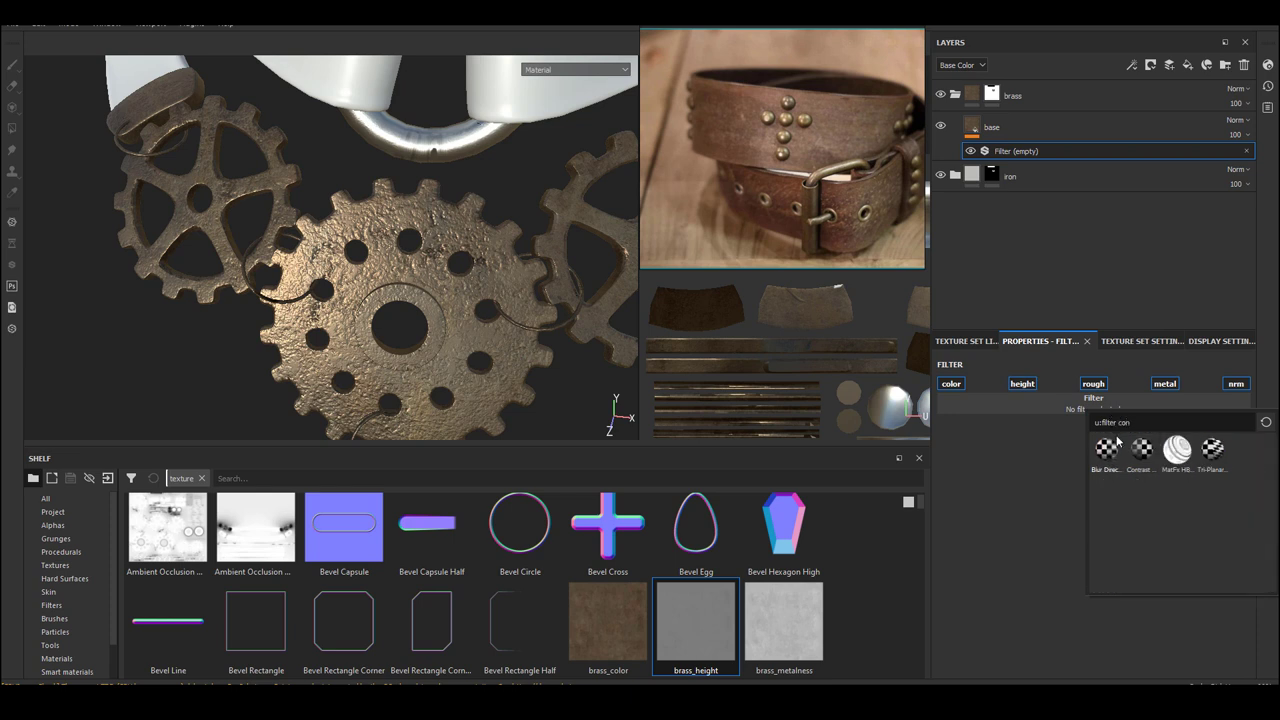
click(1142, 450)
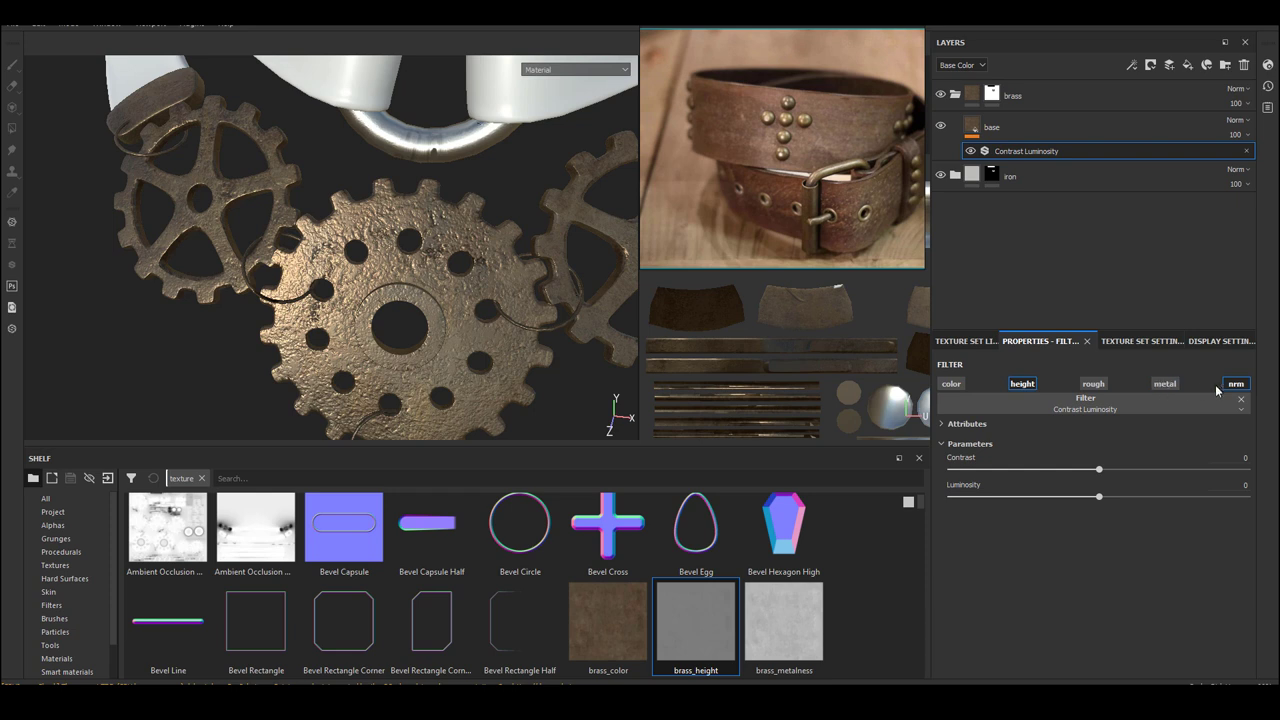
- Limit the Contrast Luminosity filter to the height channel and lower its contrast to -0.73
drag(1096, 474, 873, 480)
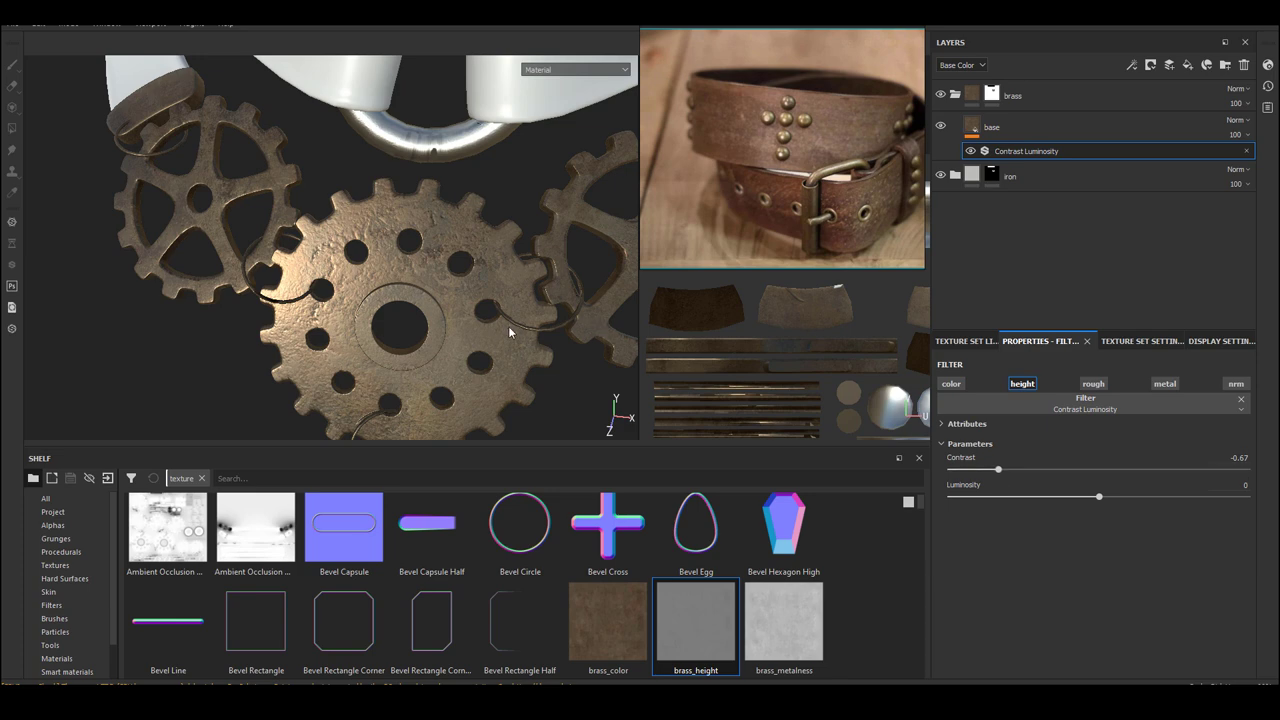
scroll(478, 315, down, 6)
alt+middle_drag(577, 345, 450, 333)
mouse_move(450, 333)
alt+mouse_down()
mouse_move(408, 301)
mouse_move(466, 306)
mouse_move(484, 328)
mouse_move(500, 314)
mouse_move(443, 289)
mouse_move(475, 336)
alt+mouse_up()
scroll(496, 325, up, 3)
drag(997, 469, 996, 471)
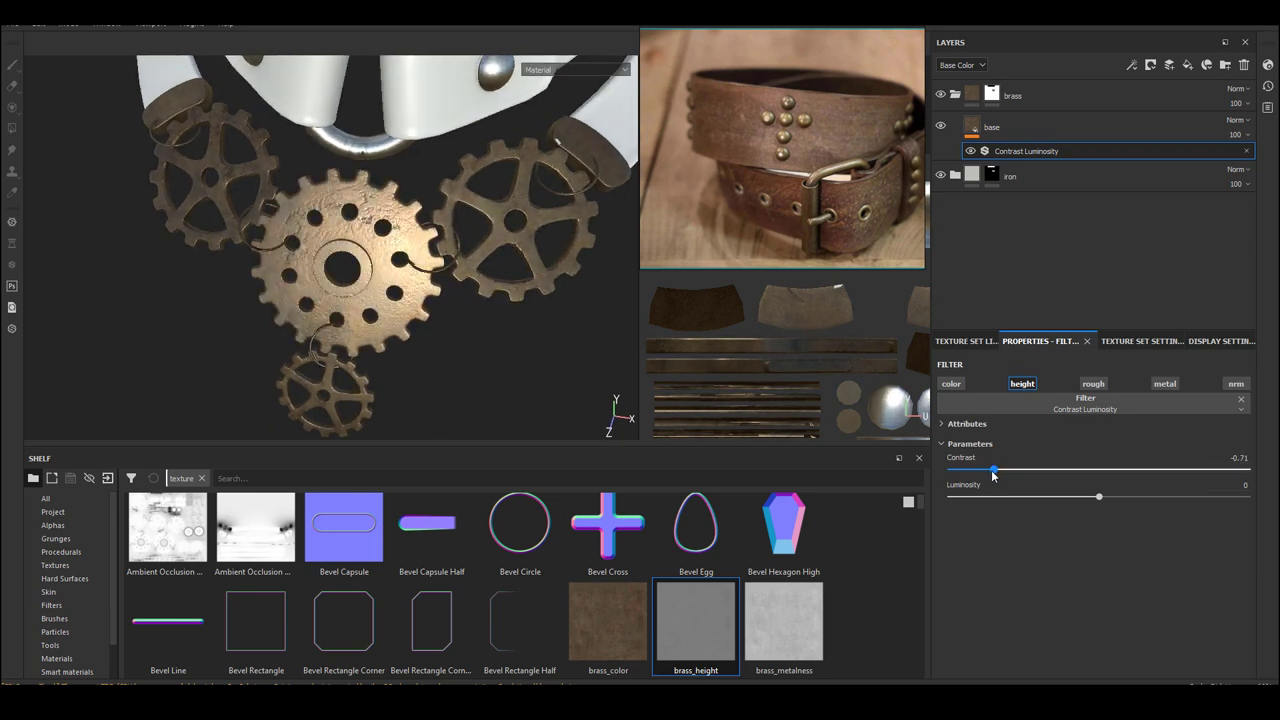
alt+drag(470, 335, 565, 359)
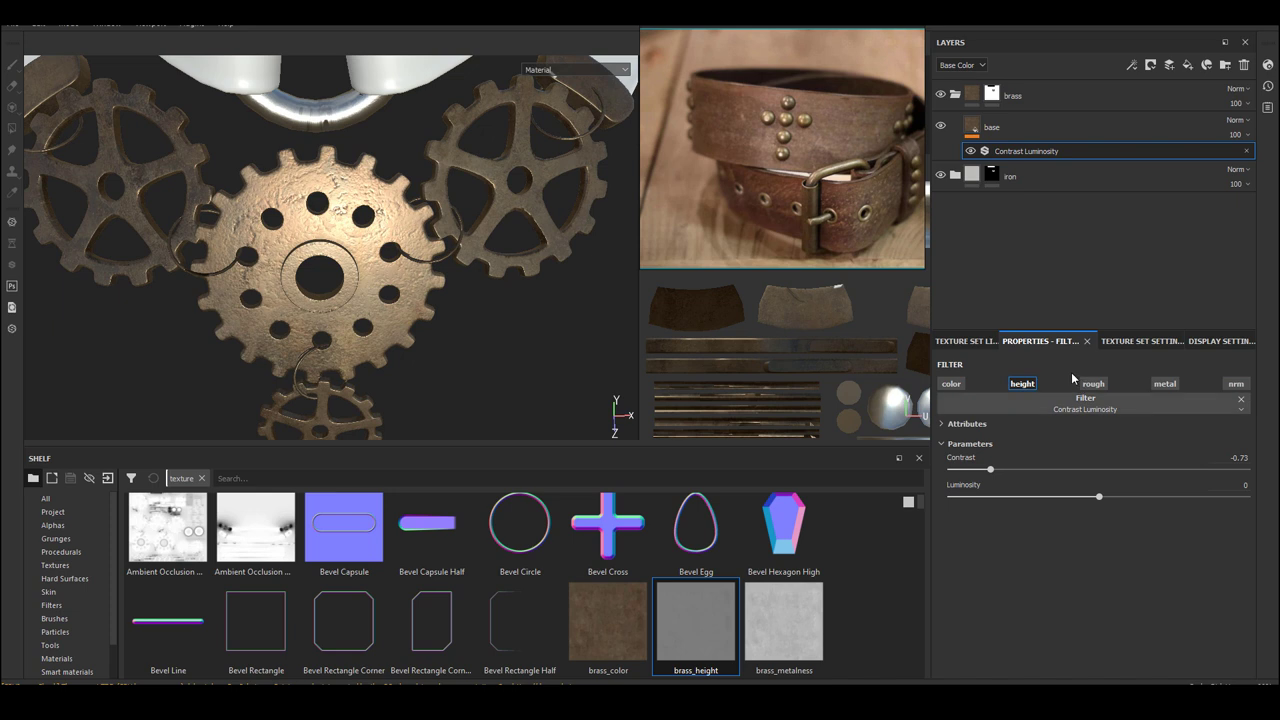
- Adjust the UV scale of the brass base layer's fill
click(982, 342)
click(1040, 342)
click(1050, 130)
scroll(1239, 505, up, 3)
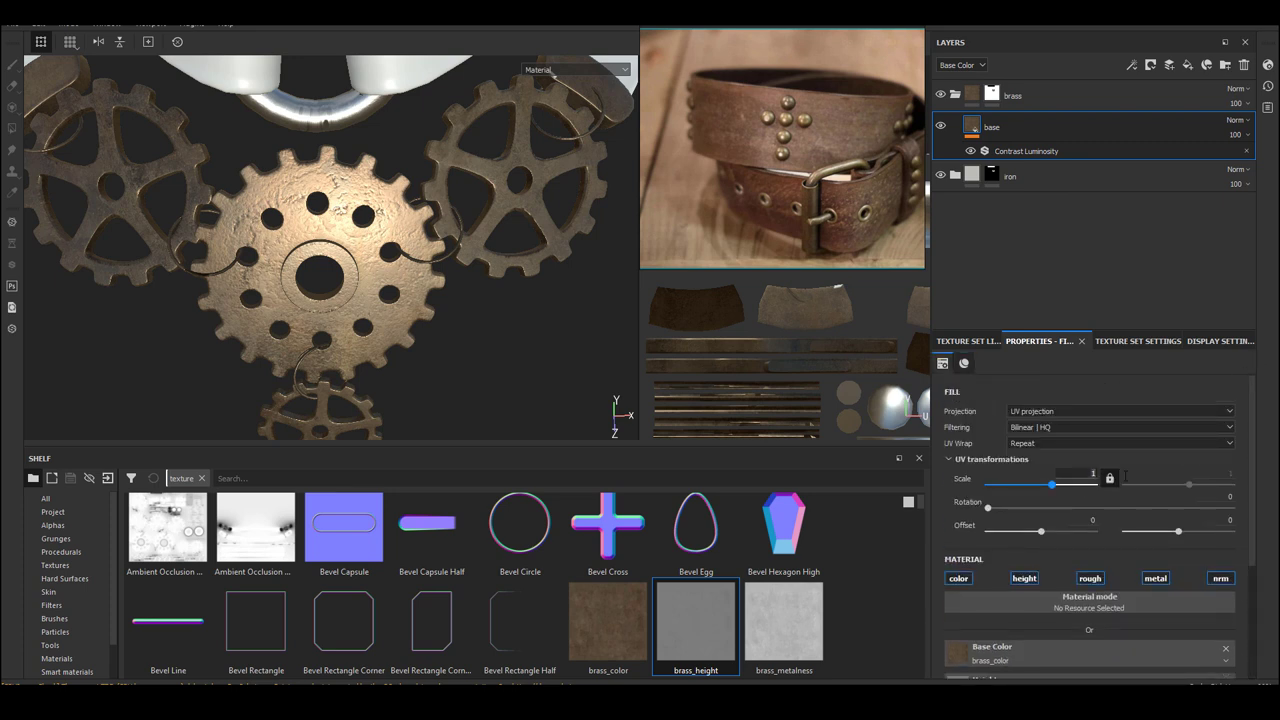
key(Return)
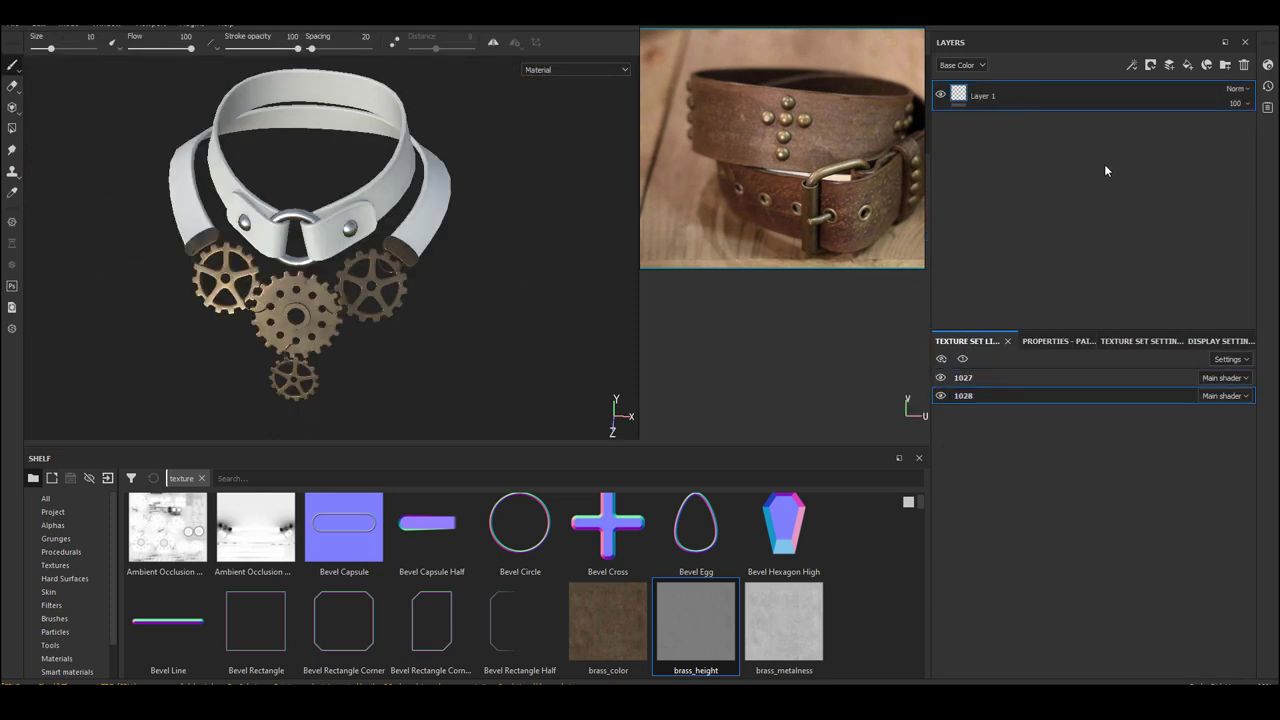
- Create a folder named leather in texture set 1028 and place a new fill layer inside it
click(1225, 65)
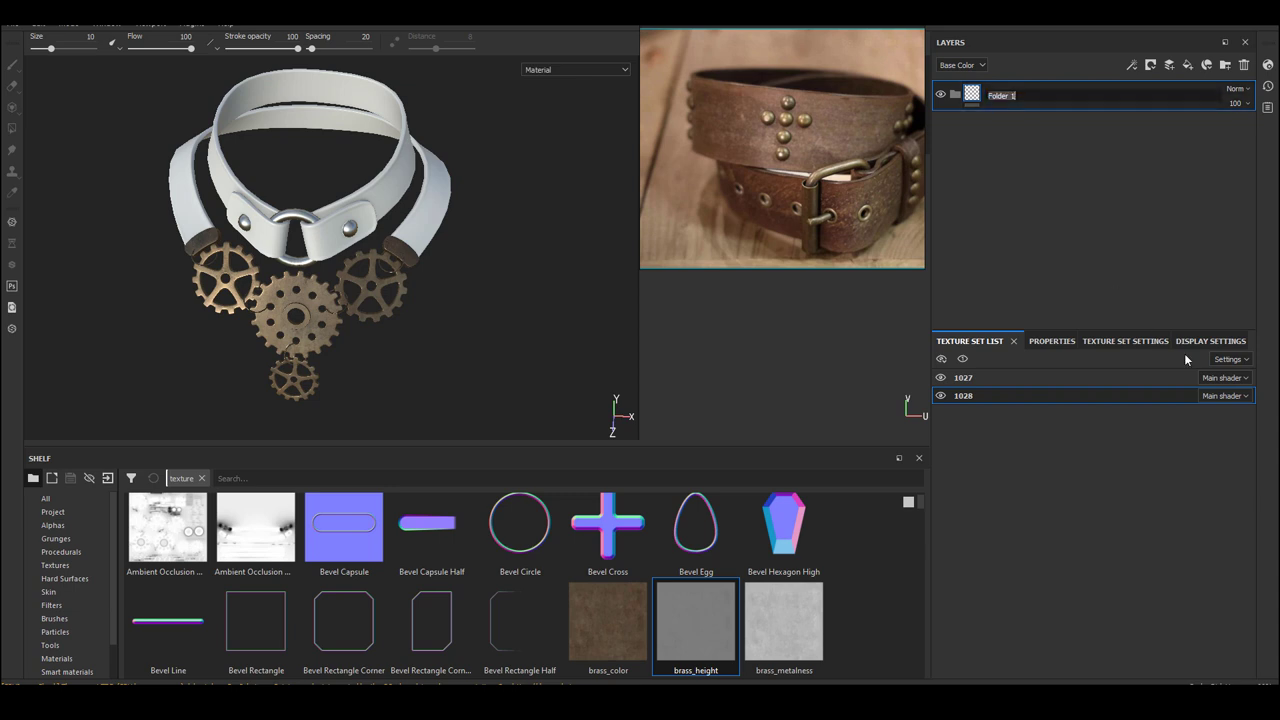
text(leather)
key(Return)
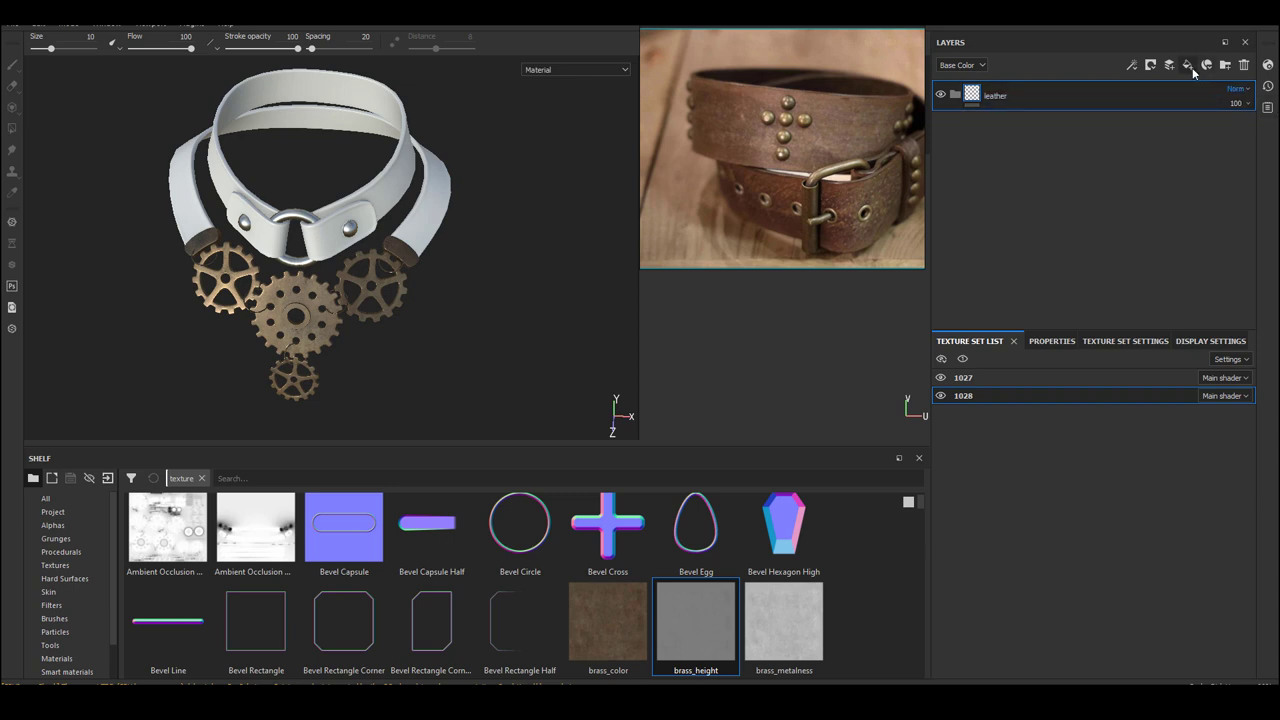
click(1187, 65)
drag(1012, 93, 1051, 134)
click(1068, 342)
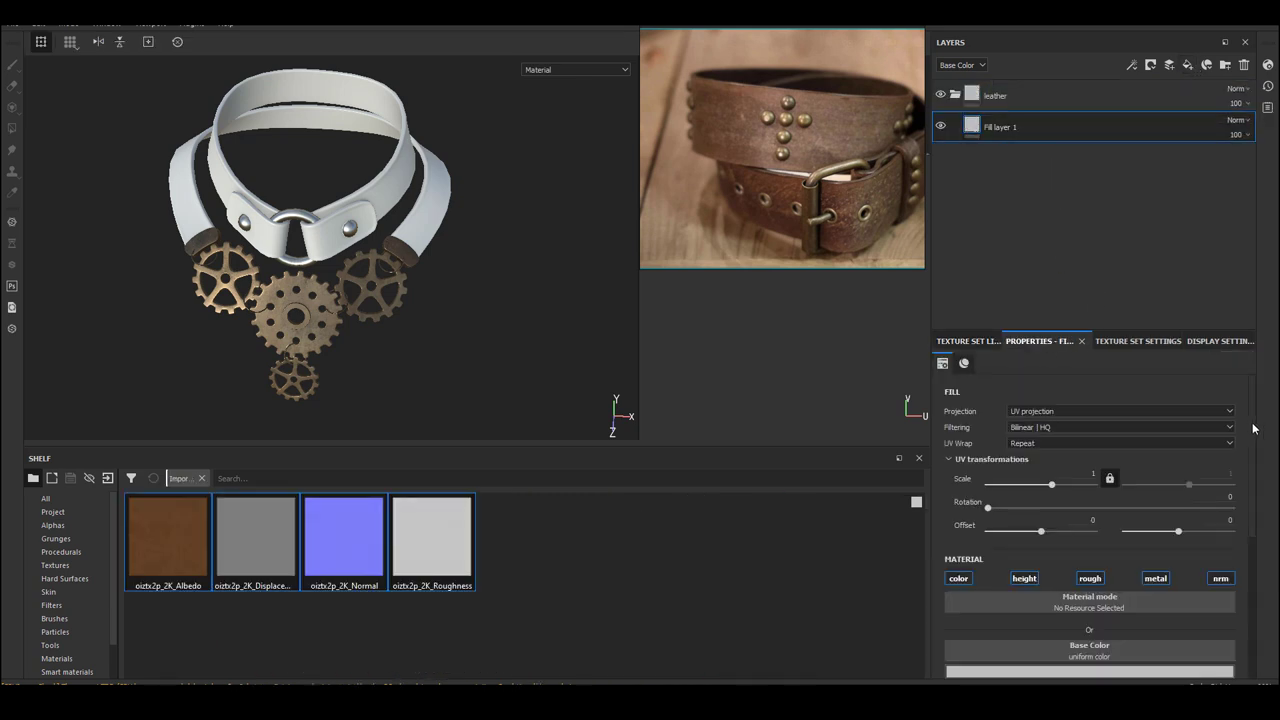
- Assign the oiztx2p_2K albedo, displacement, normal and roughness maps to the leather fill layer and disable its metal channel
drag(1253, 428, 1259, 507)
scroll(1258, 510, down, 1)
drag(172, 558, 1095, 488)
drag(250, 536, 1097, 517)
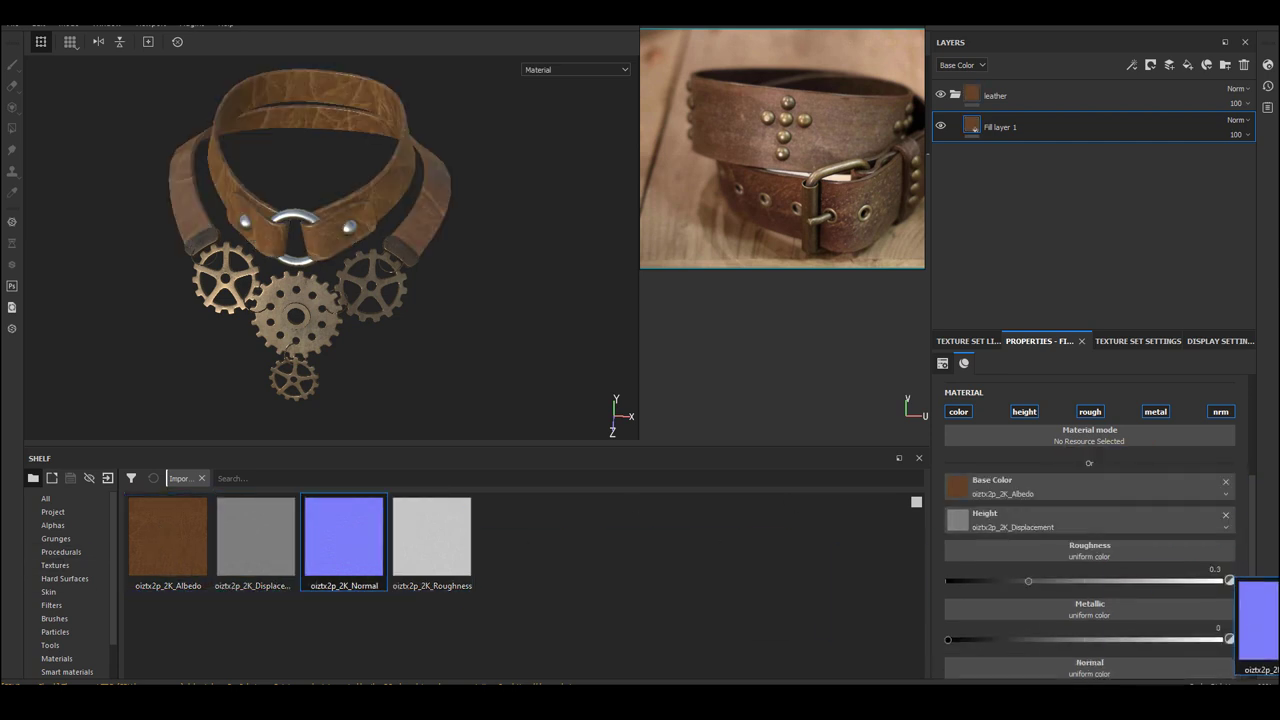
drag(1275, 627, 1100, 665)
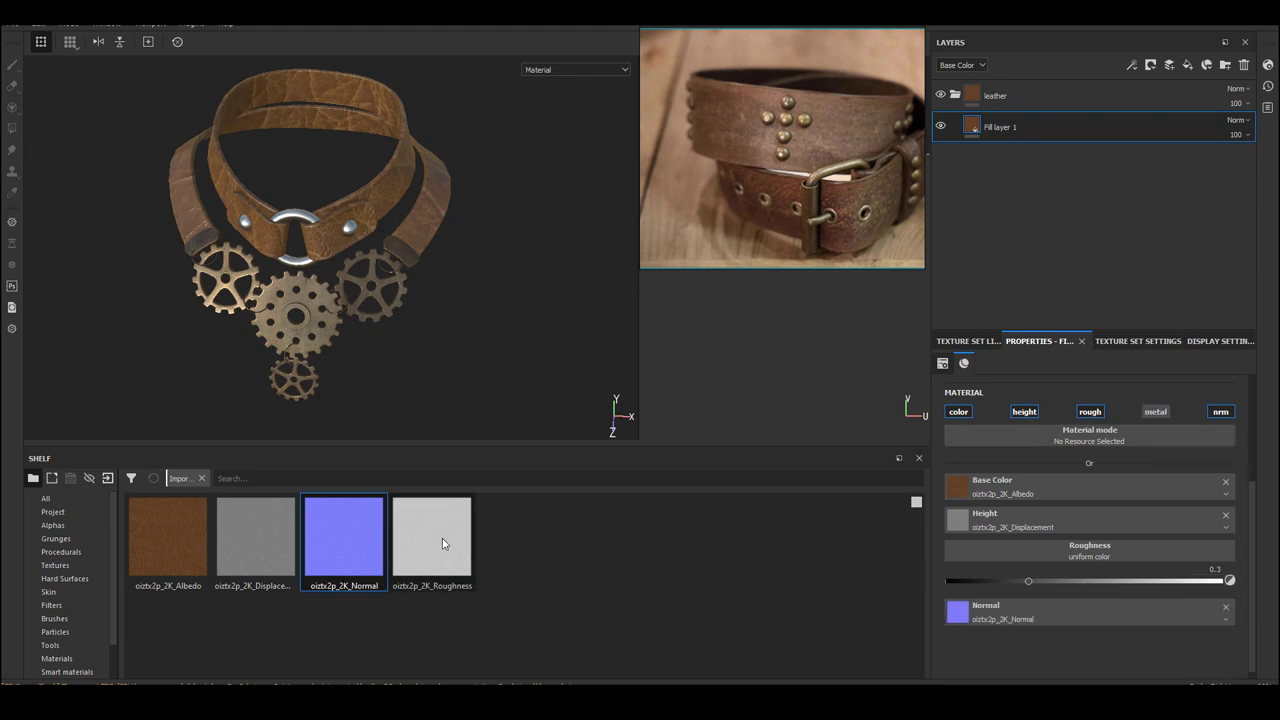
drag(443, 540, 1097, 560)
- Try UV scales of 3 and 4 on the leather fill layer and set its rotation to 90
alt+drag(346, 294, 296, 358)
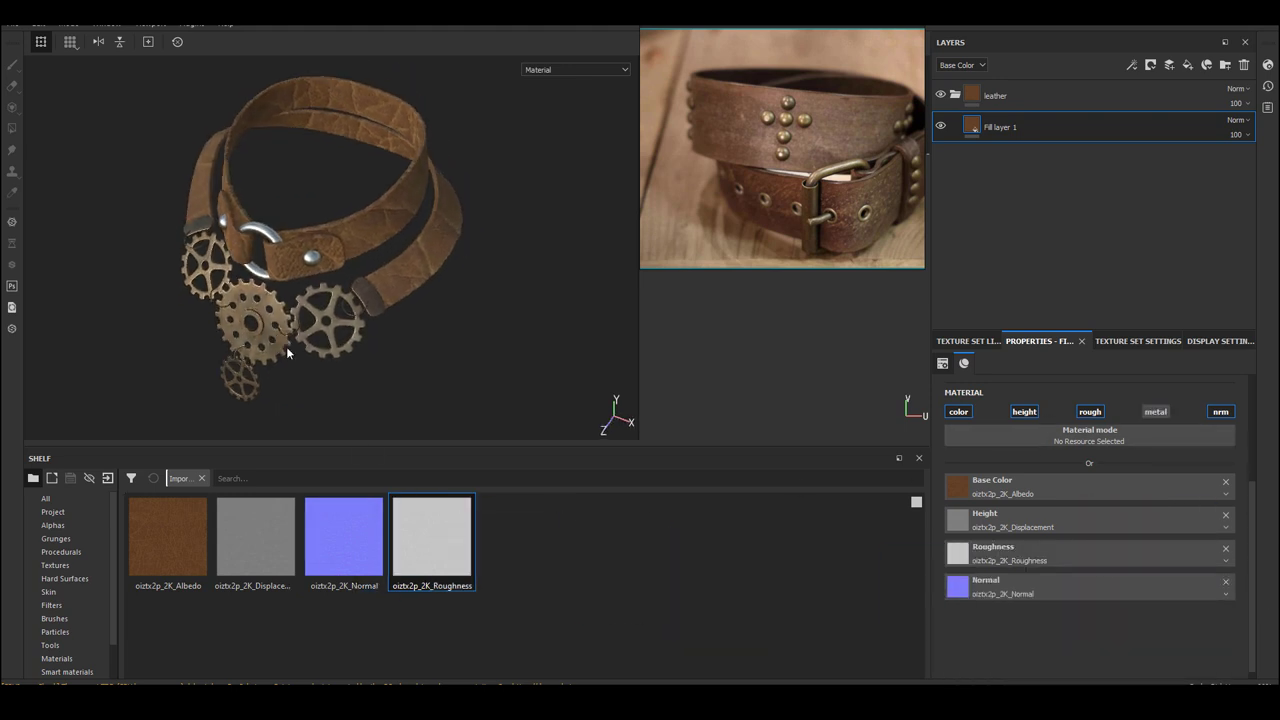
alt+right_drag(296, 358, 471, 344)
drag(1253, 545, 1260, 411)
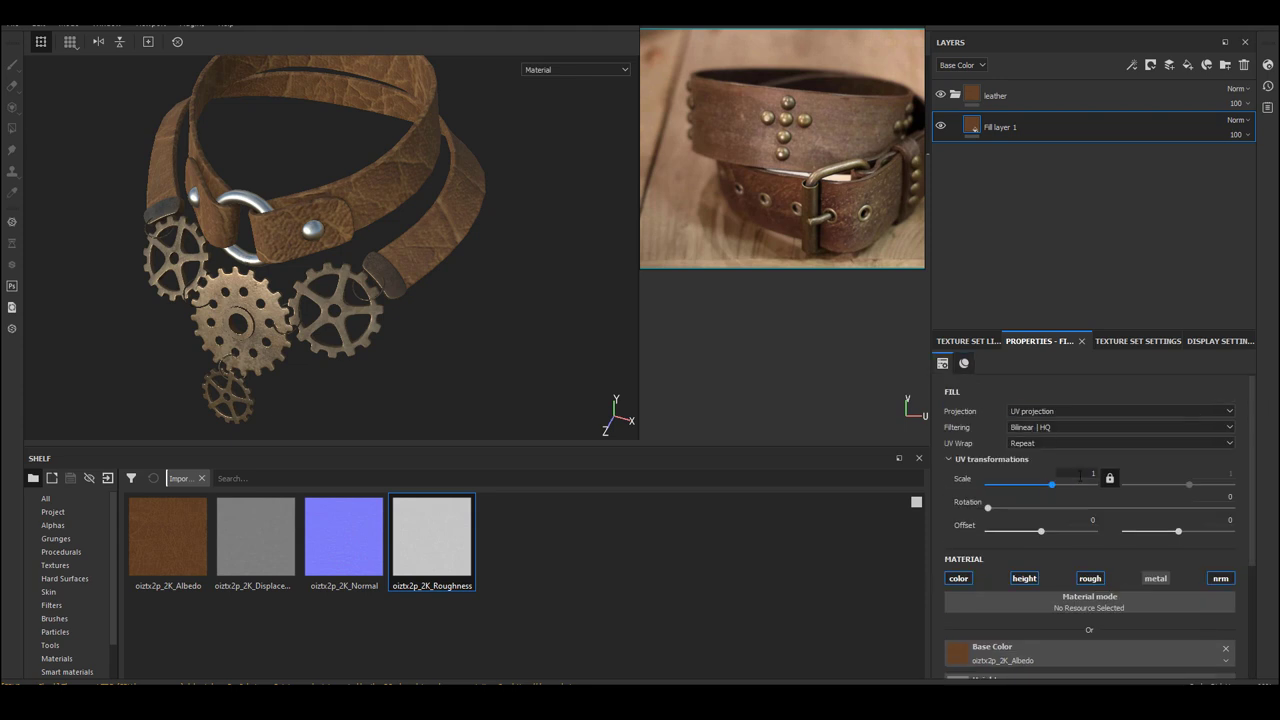
text(3)
key(Return)
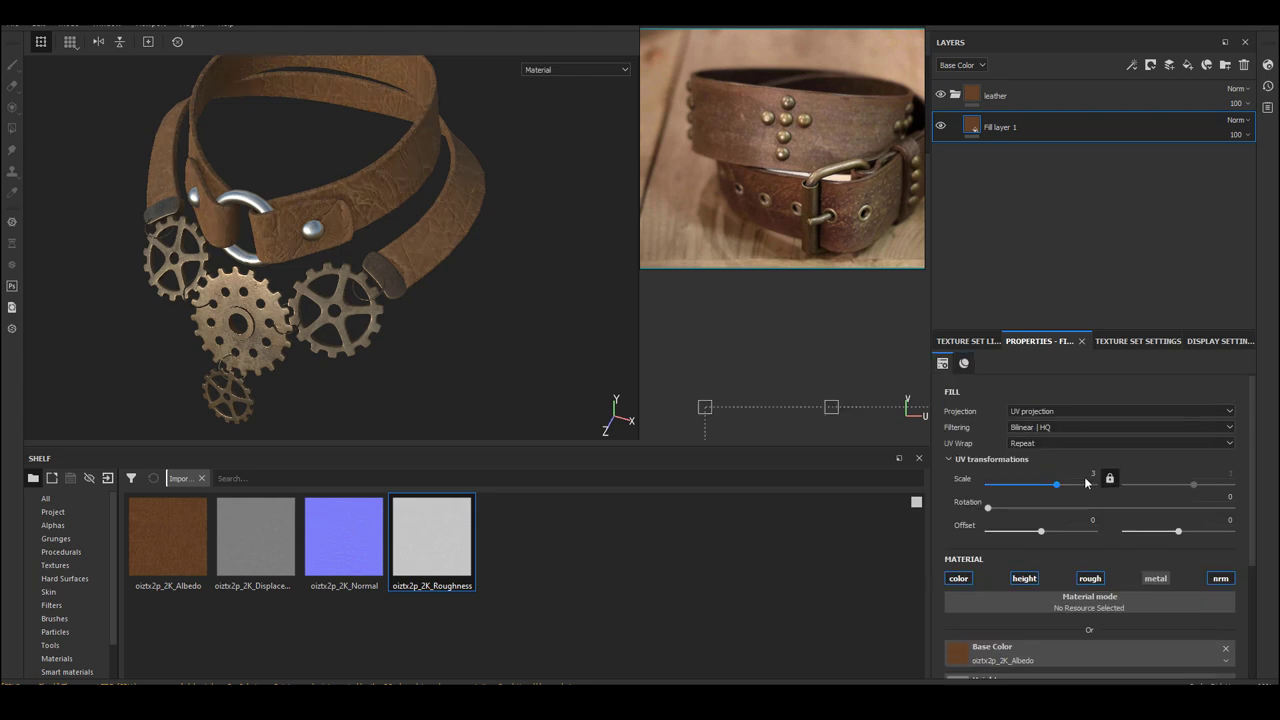
text(4)
key(Return)
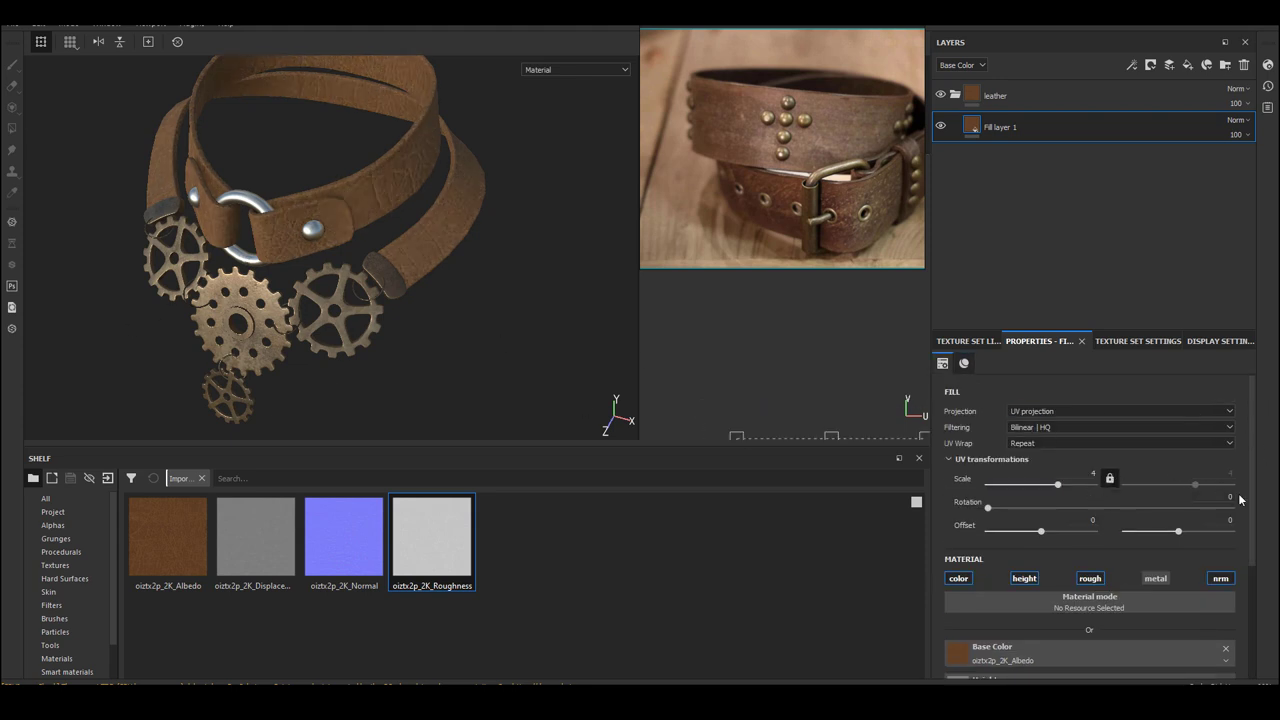
click(1230, 496)
text(90)
key(Return)
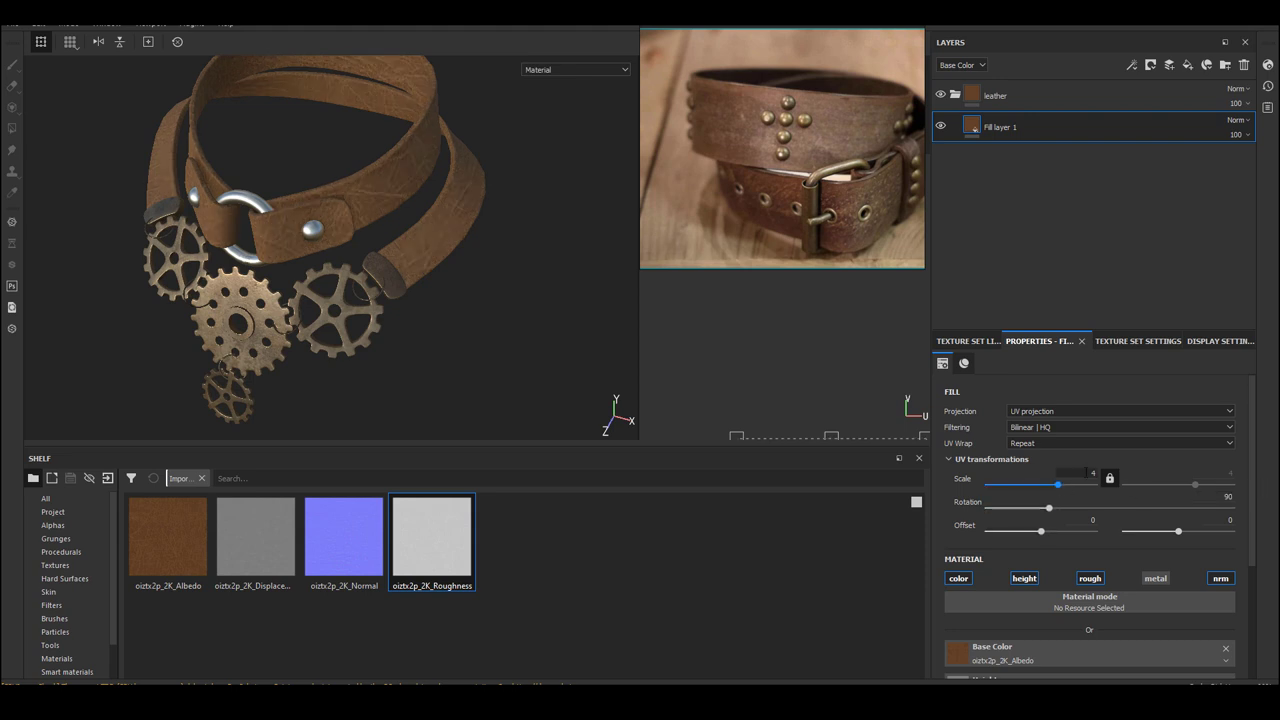
- Set the leather fill layer's UV scale to 6 and check the grain on the straps from several angles
alt+drag(342, 324, 421, 345)
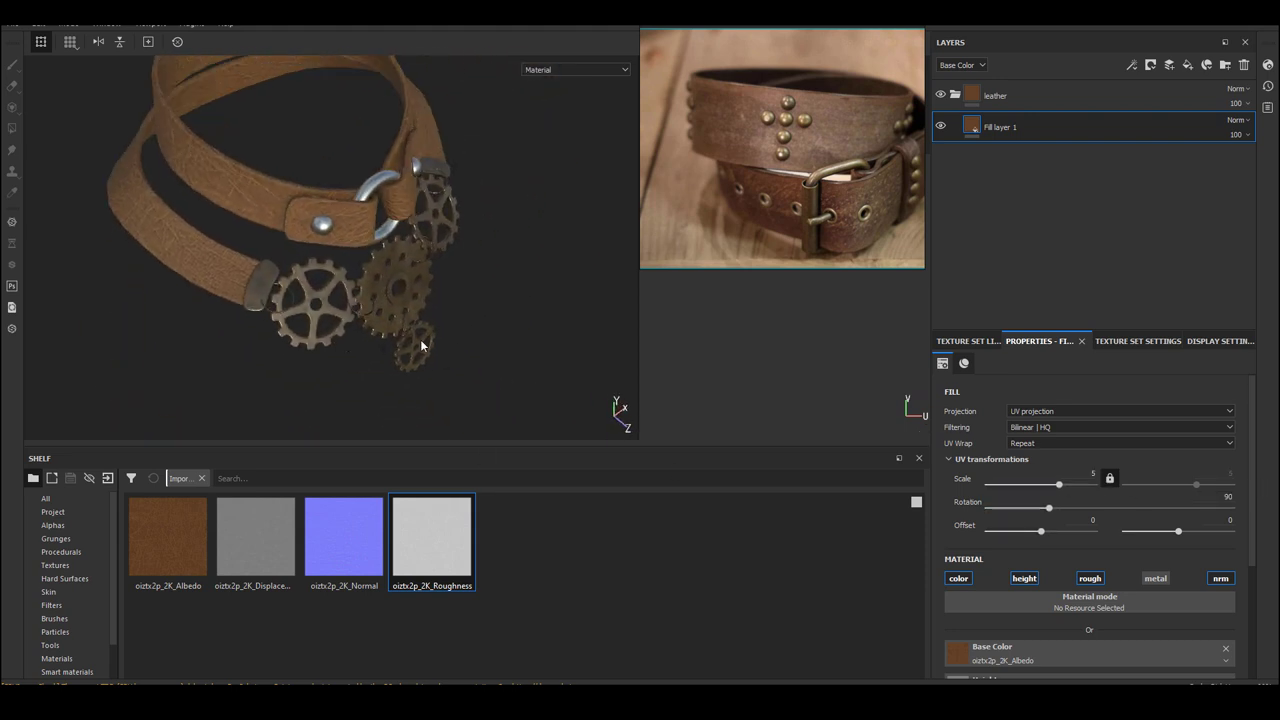
click(1093, 474)
key(Return)
alt+right_drag(367, 281, 137, 314)
alt+drag(530, 340, 400, 345)
alt+right_drag(345, 350, 426, 361)
alt+drag(426, 361, 540, 350)
alt+right_drag(540, 350, 479, 353)
alt+drag(478, 358, 530, 345)
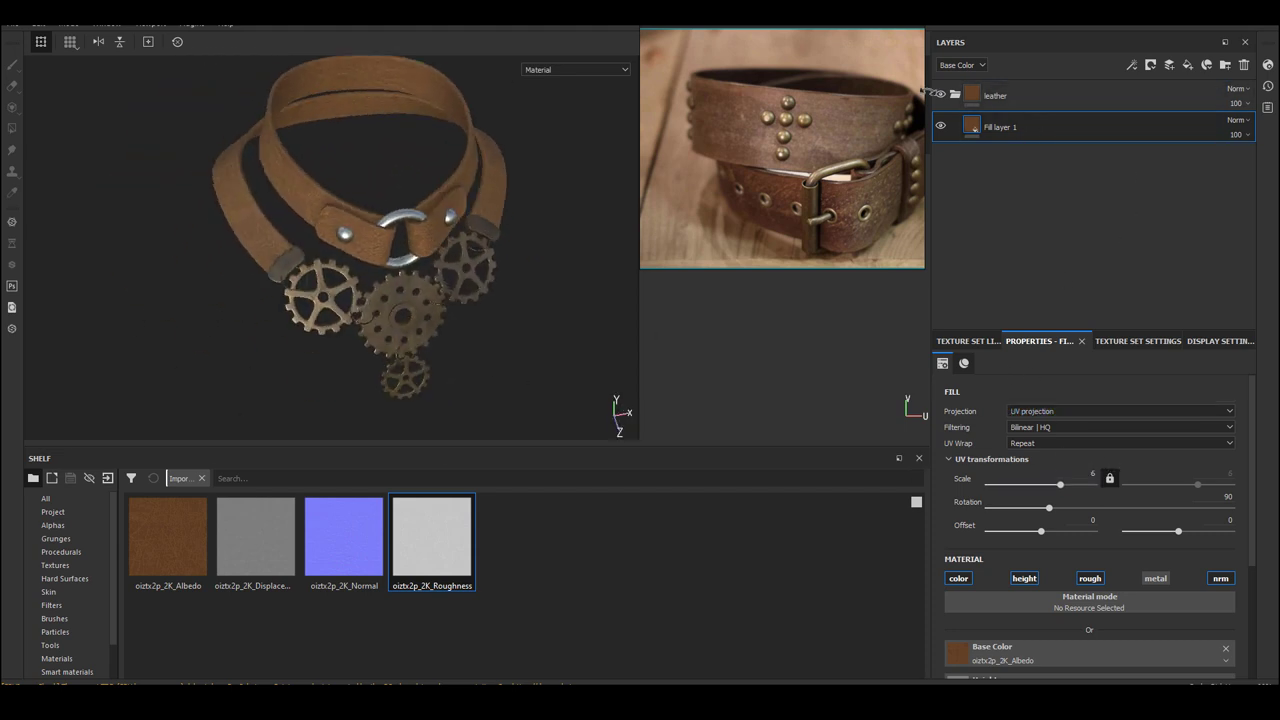
- Rename the leather fill layer to base and add an HSL Perceptive filter to it
double_click(1000, 128)
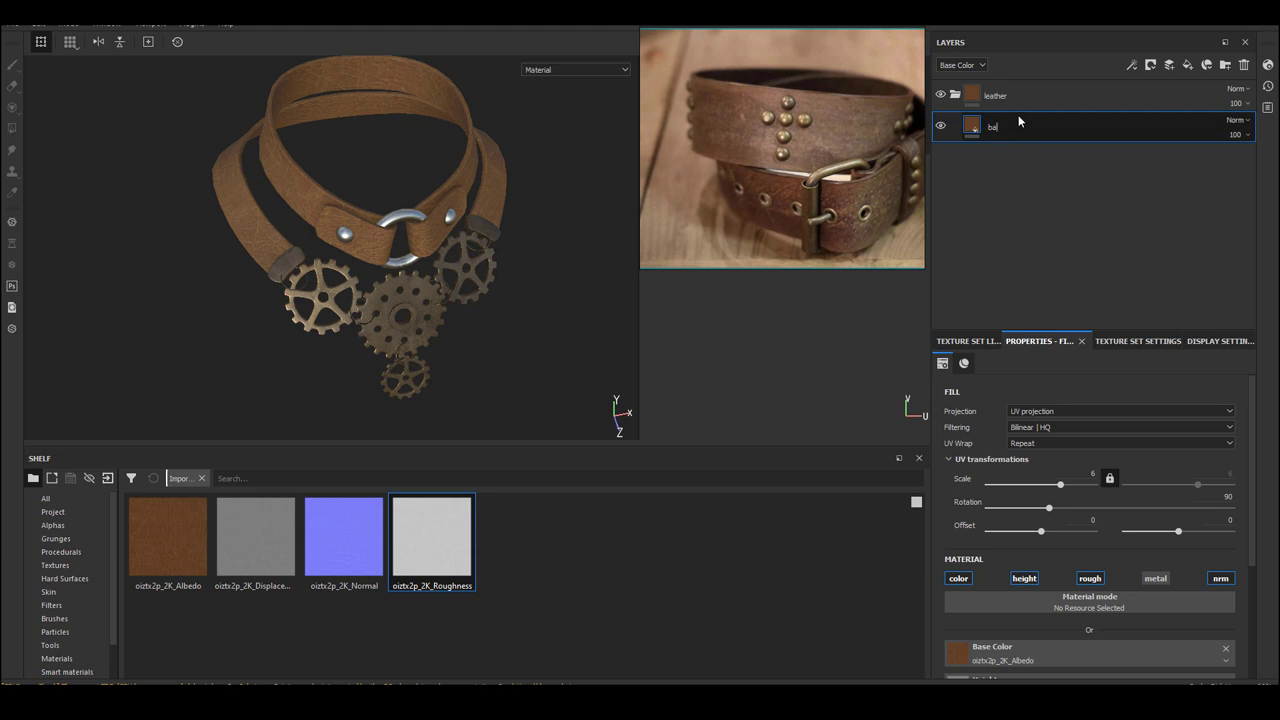
right_click(967, 124)
click(1023, 463)
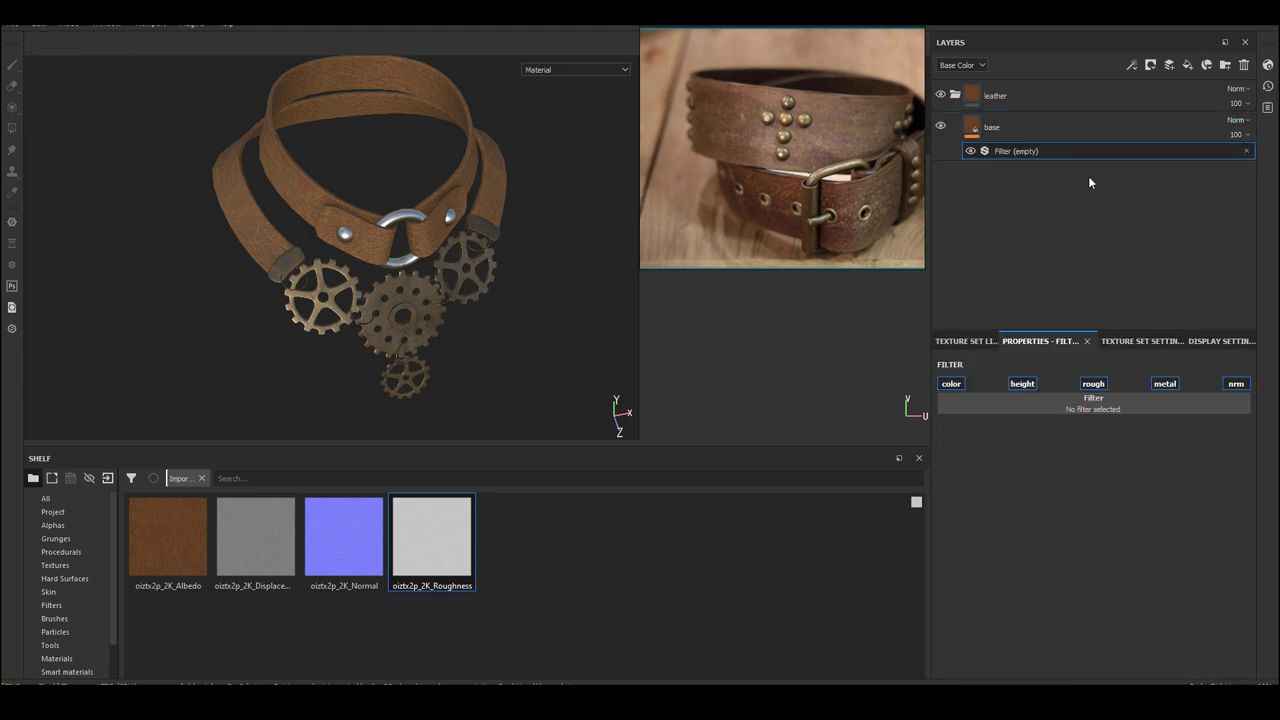
click(1149, 405)
text(con)
key(BackSpace)
key(BackSpace)
key(BackSpace)
text(hs)
click(1213, 452)
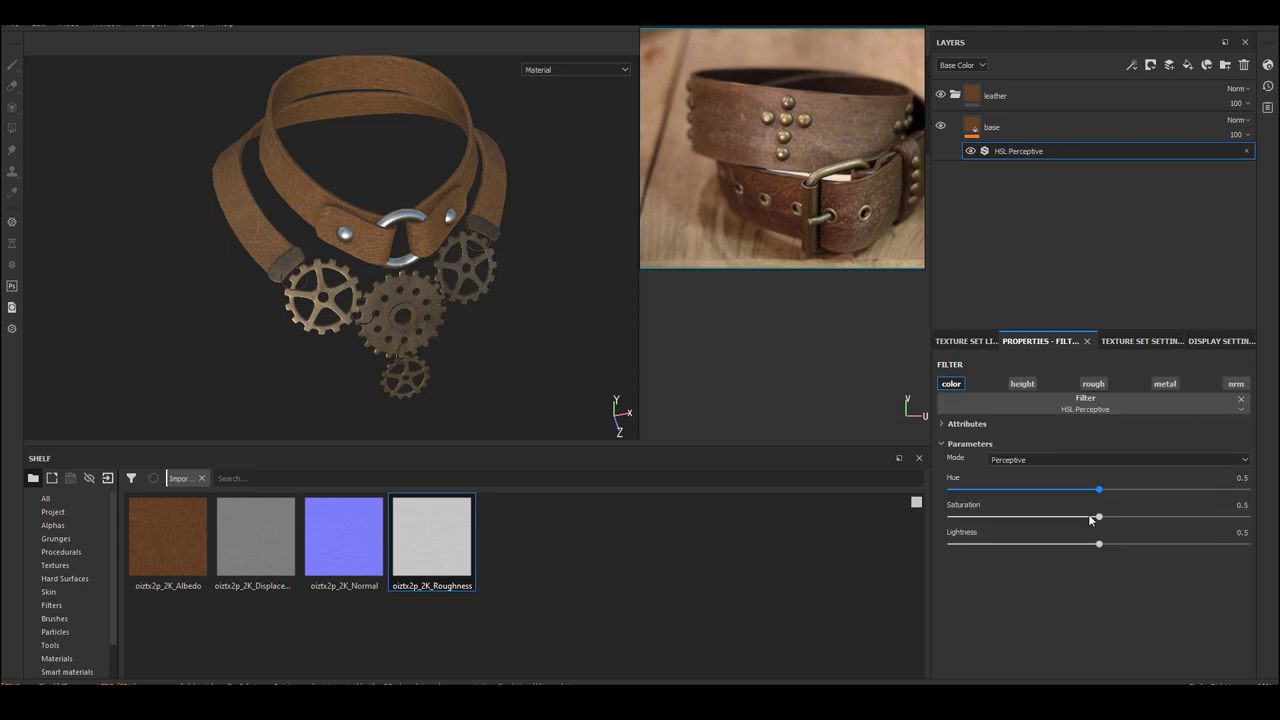
- Try a saturation of 0.21 with a lightness of 0.19 in the leather's HSL filter, then 0.35 with 0.4
mouse_move(1006, 523)
mouse_down()
mouse_move(981, 516)
mouse_move(997, 517)
mouse_up()
drag(1099, 544, 1007, 547)
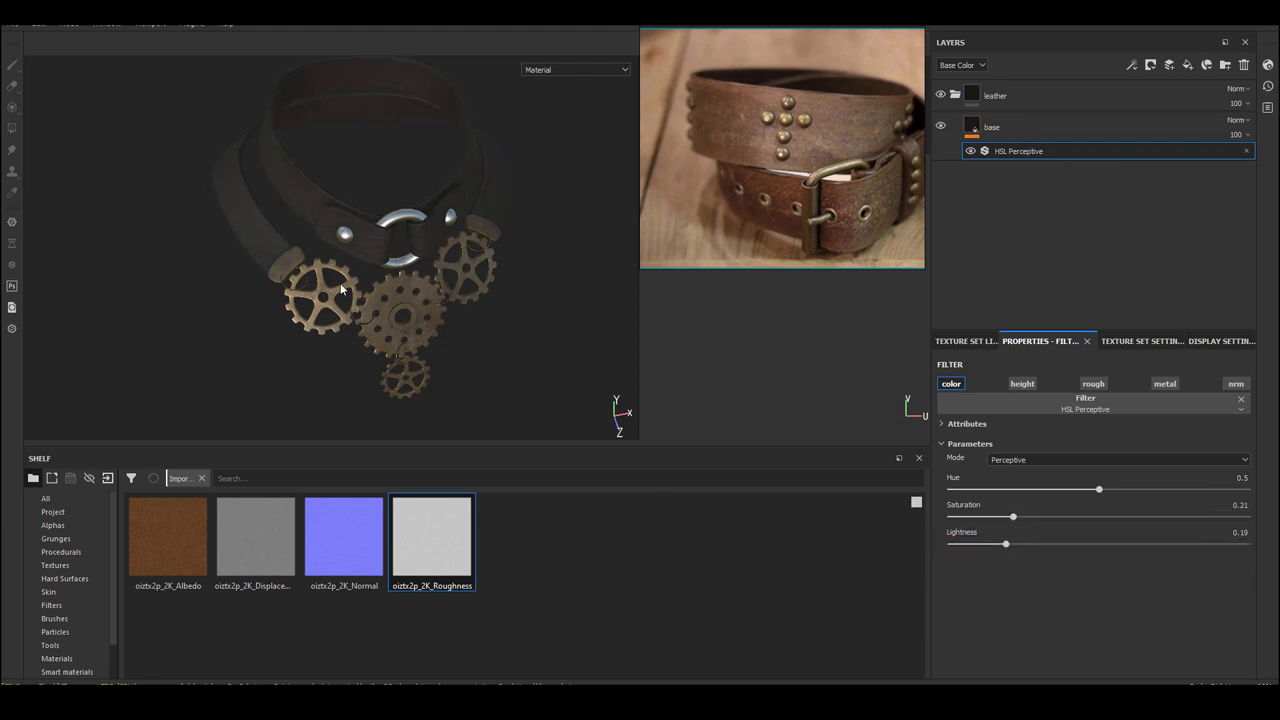
alt+drag(345, 288, 303, 346)
scroll(304, 346, down, 2)
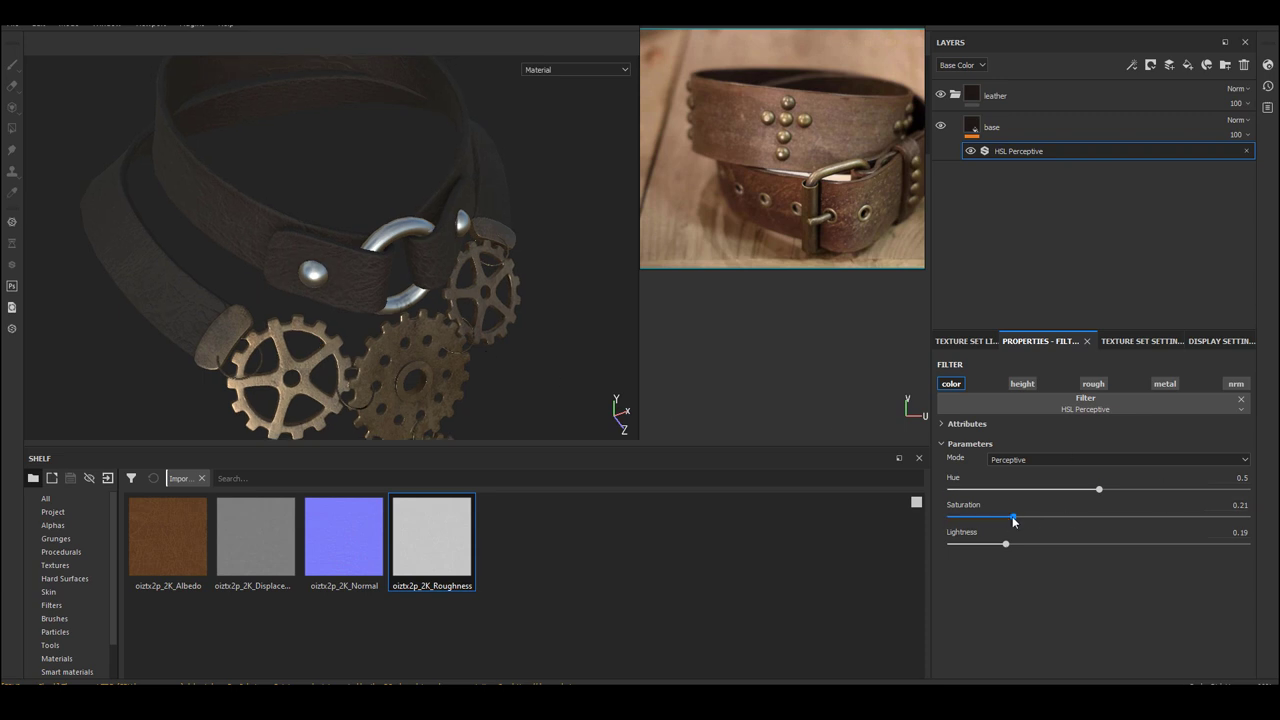
drag(1013, 517, 1069, 544)
alt+middle_drag(225, 345, 260, 341)
scroll(260, 341, down, 1)
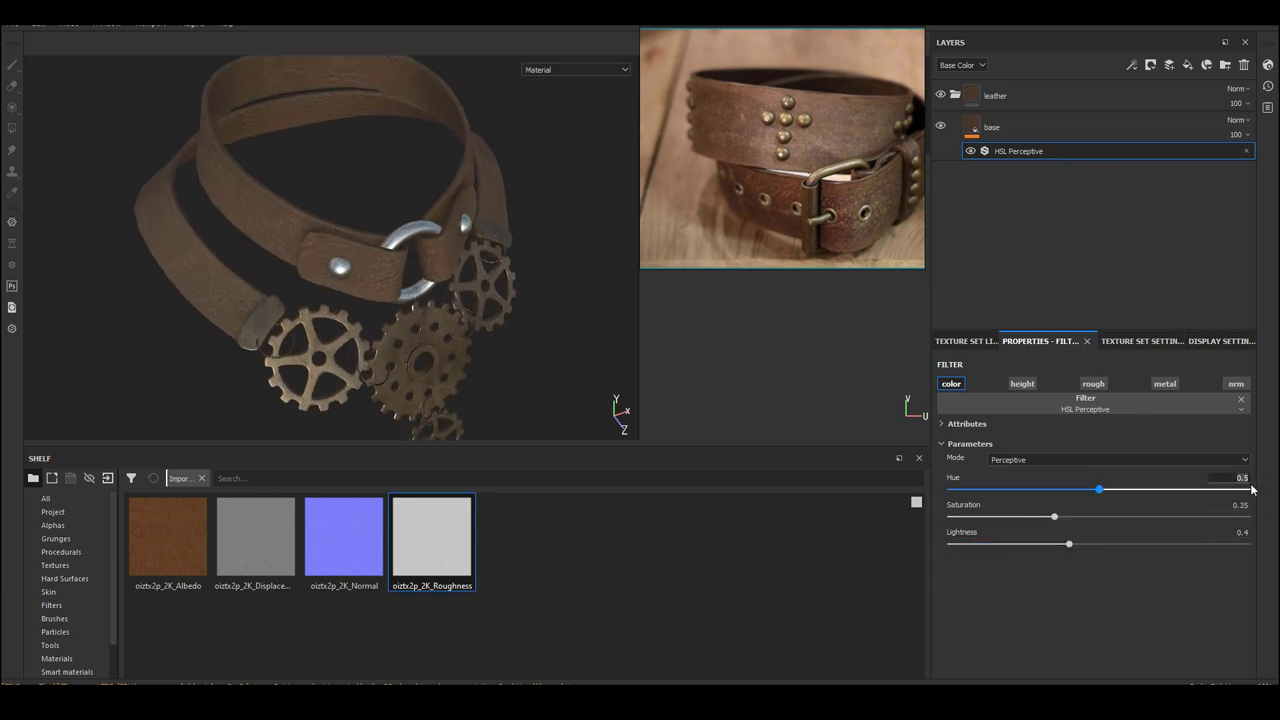
- Set the leather HSL filter's hue to 0.49 and its lightness to 0.38
key(Return)
key(Tab)
key(Tab)
text(.38)
key(Return)
click(1054, 517)
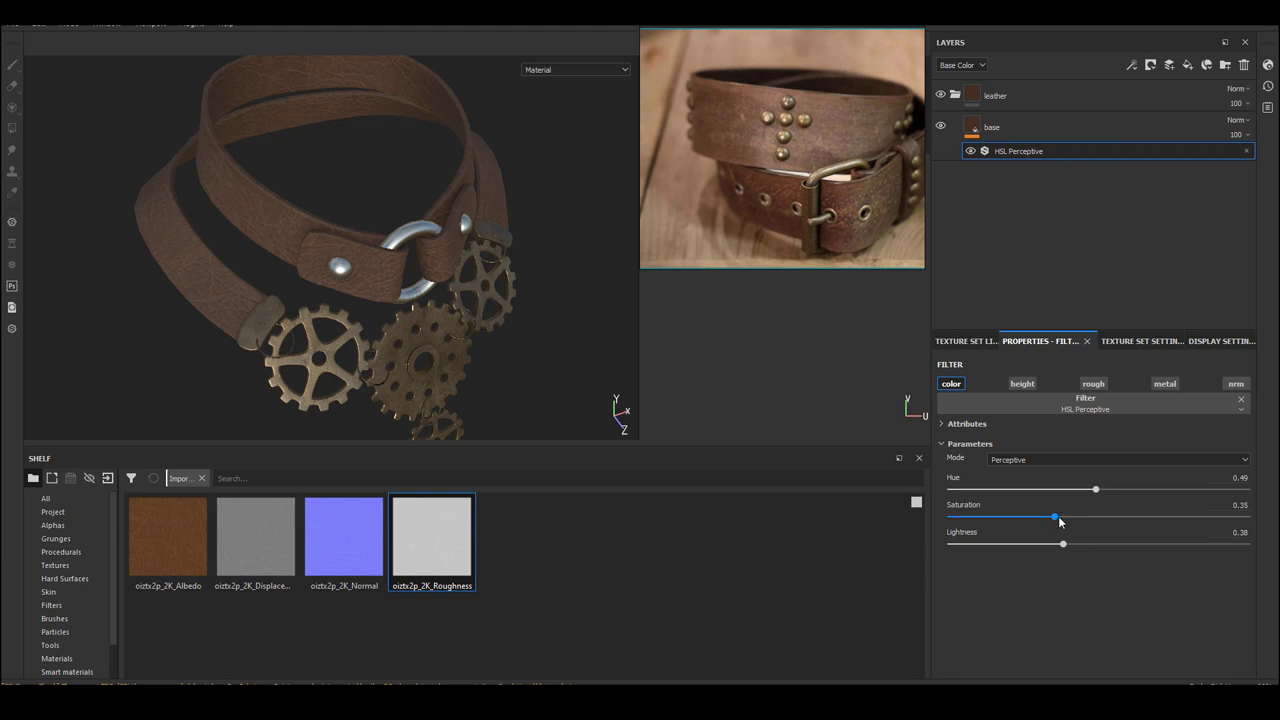
- Set the leather HSL filter's saturation to 0.4 and its lightness to 0.37
drag(1056, 517, 1072, 521)
double_click(1240, 505)
text(.4)
key(Tab)
text(.37)
key(Return)
alt+middle_drag(519, 366, 449, 360)
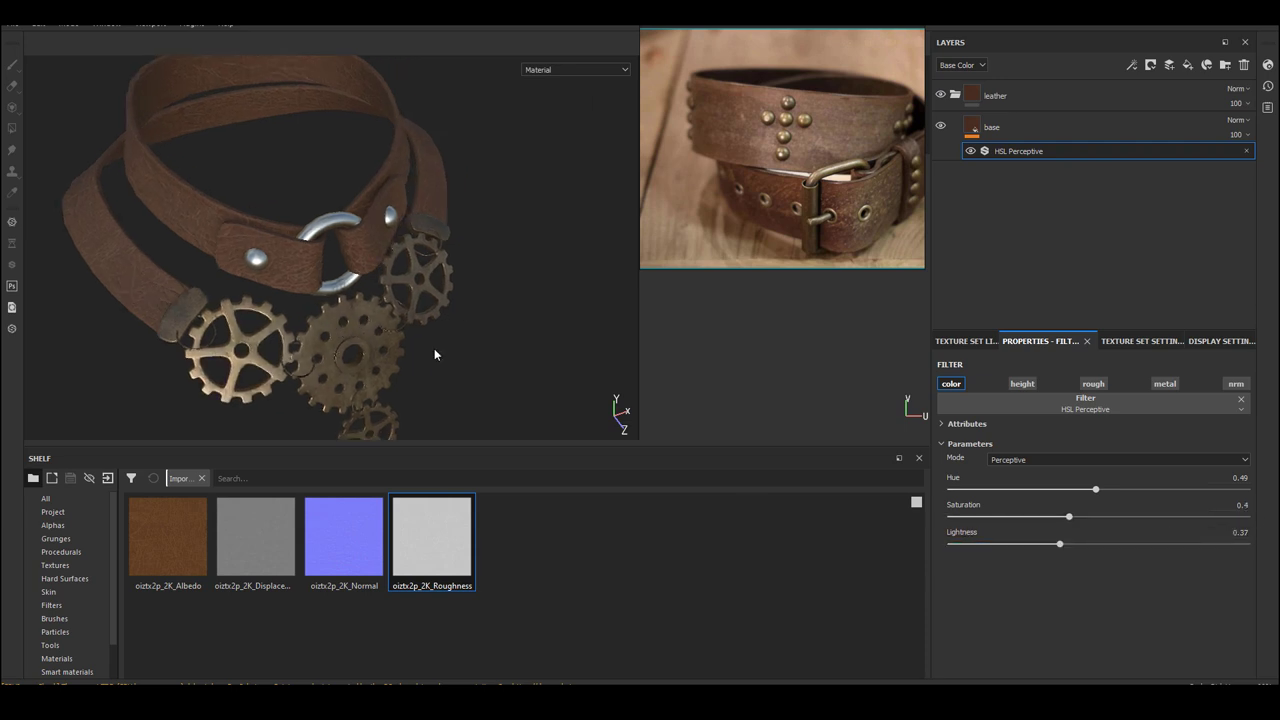
- Add a folder named stitch above the leather folder and place a fill layer named base inside it
scroll(449, 360, down, 3)
alt+drag(449, 360, 434, 331)
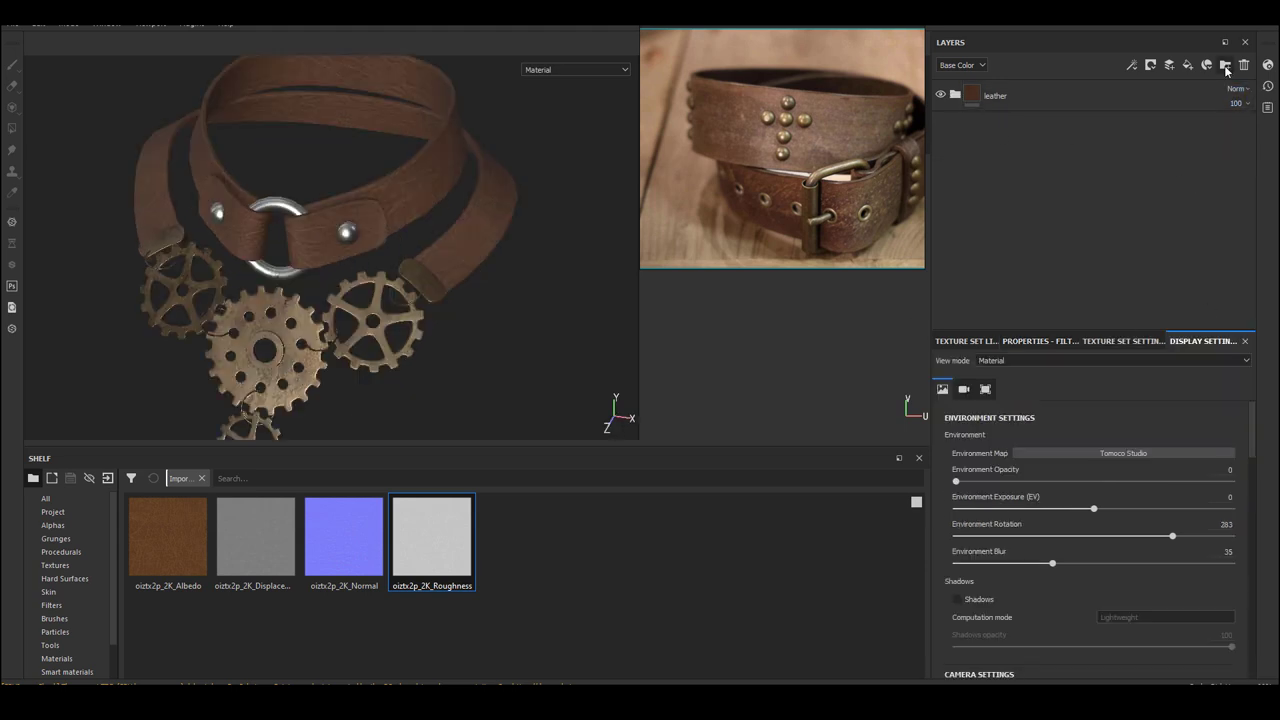
click(1225, 66)
drag(1047, 127, 1064, 82)
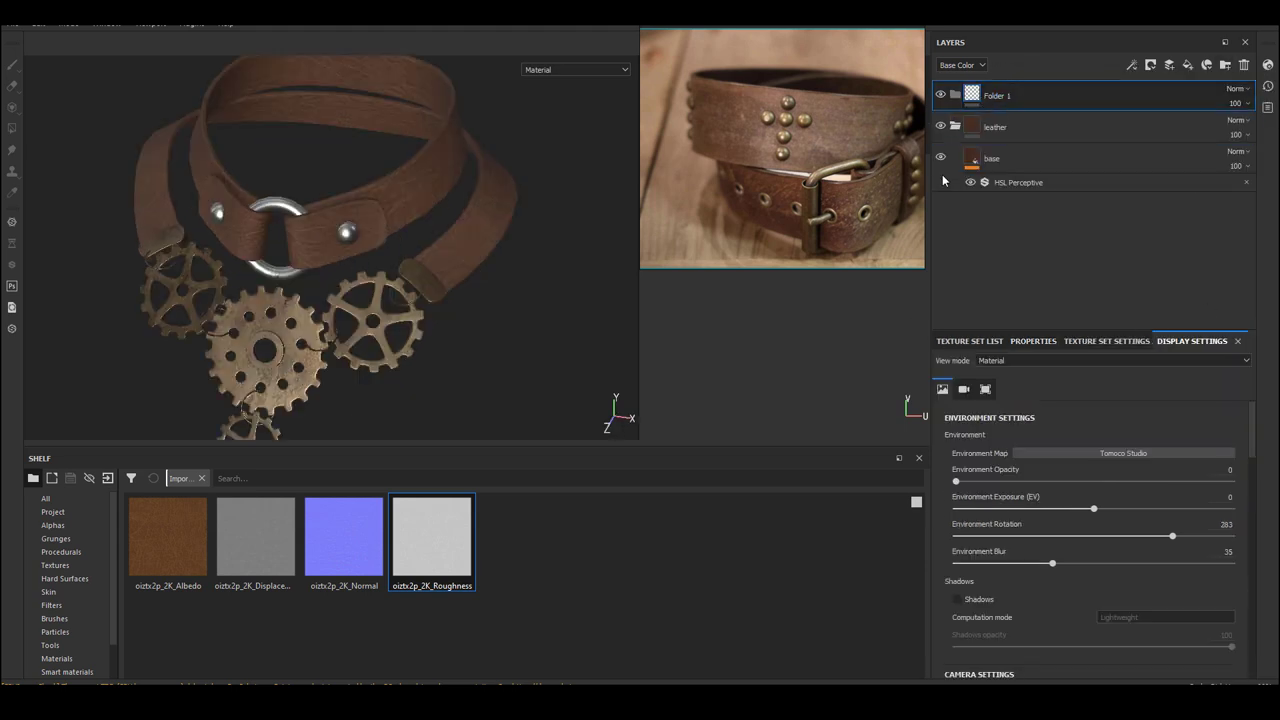
double_click(998, 96)
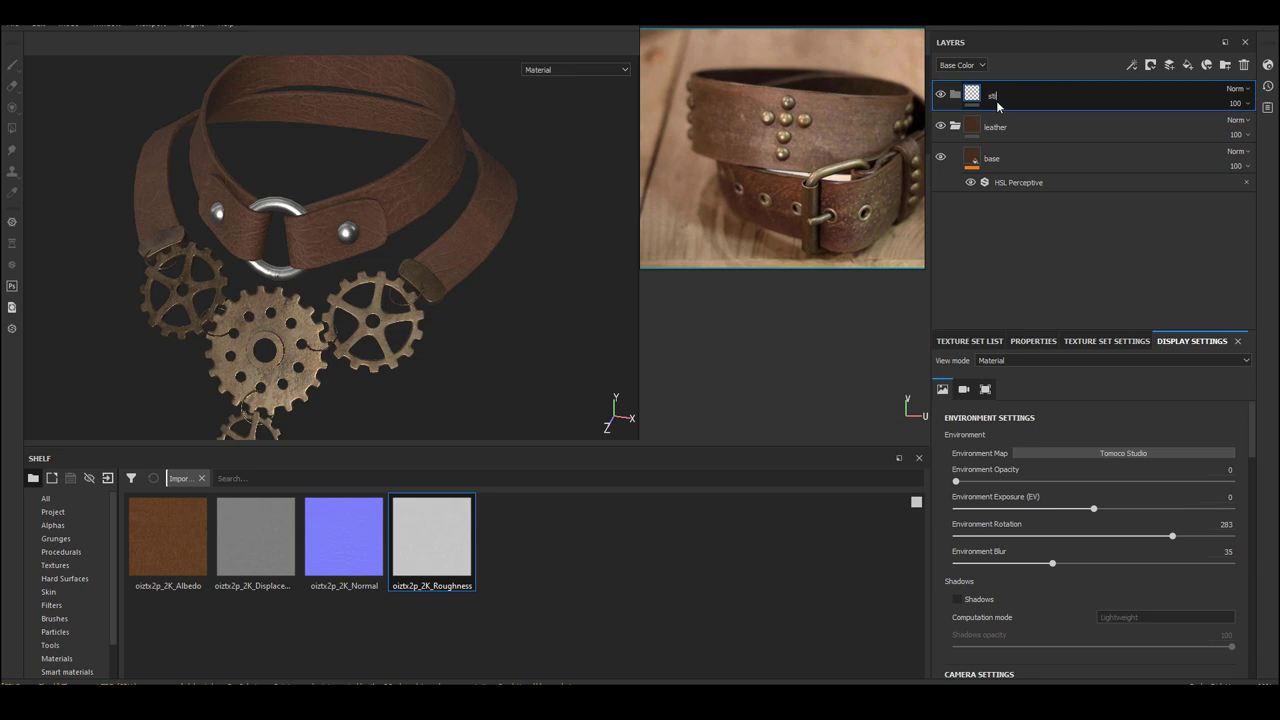
click(1201, 66)
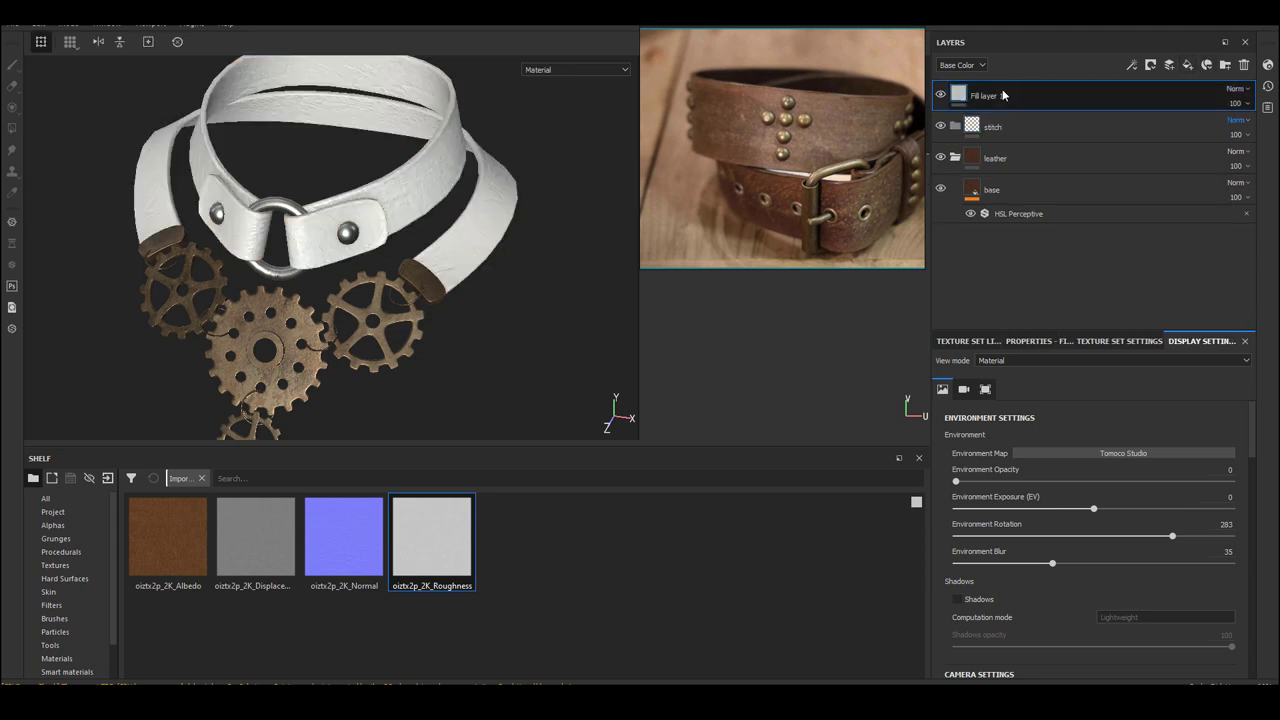
text(base)
key(Return)
- Assign the rbesqap_4K albedo, displacement, roughness and normal maps to the stitch base layer and disable its metal channel
click(1060, 341)
scroll(1188, 522, down, 3)
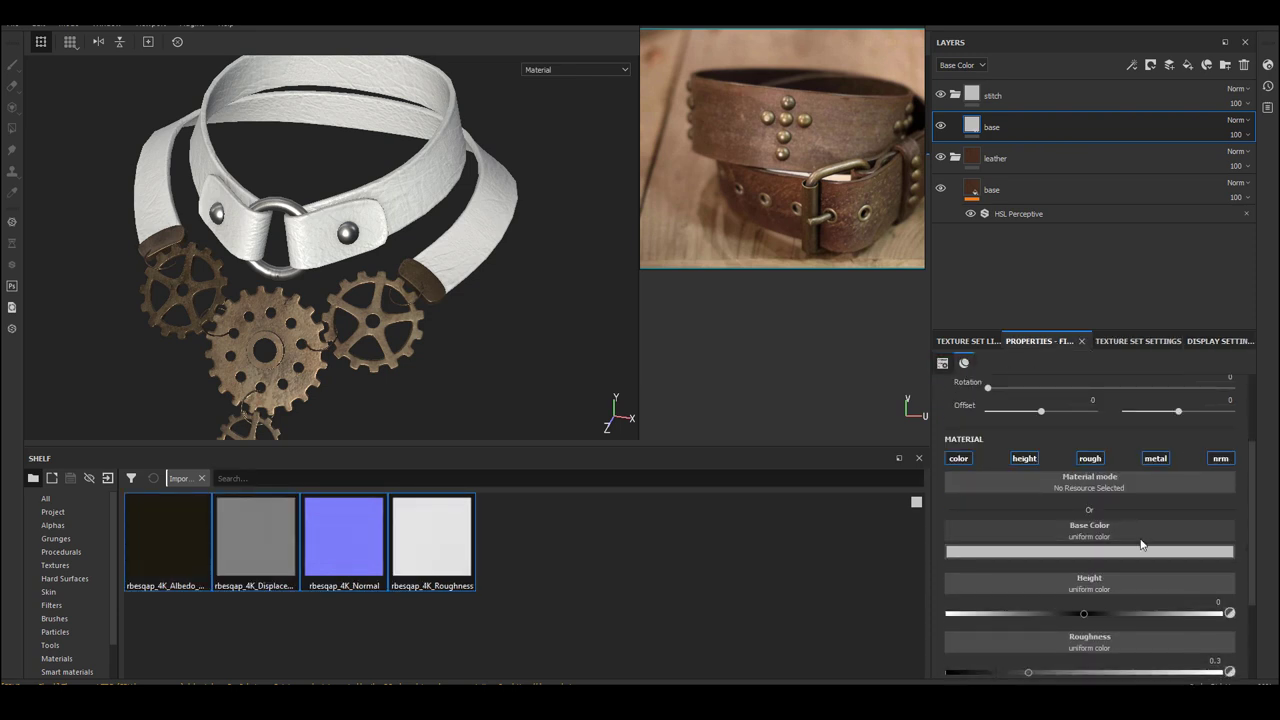
drag(168, 540, 1081, 548)
mouse_move(248, 532)
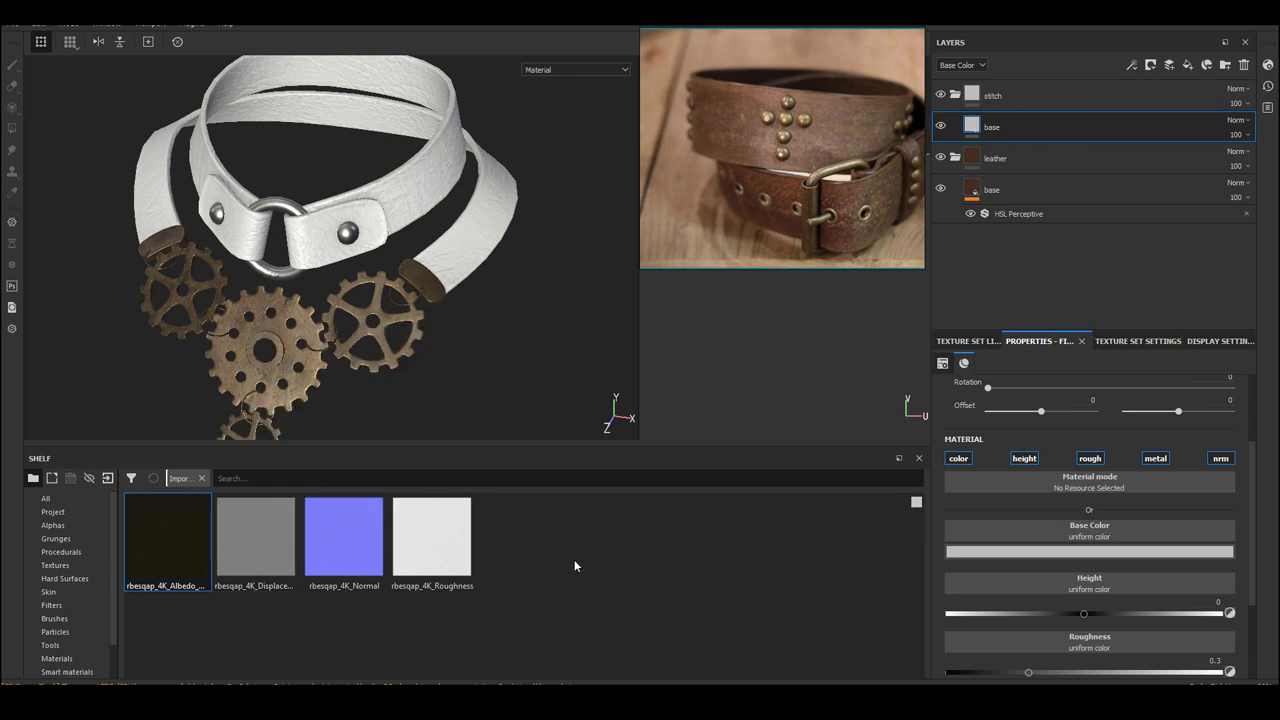
drag(168, 540, 1040, 532)
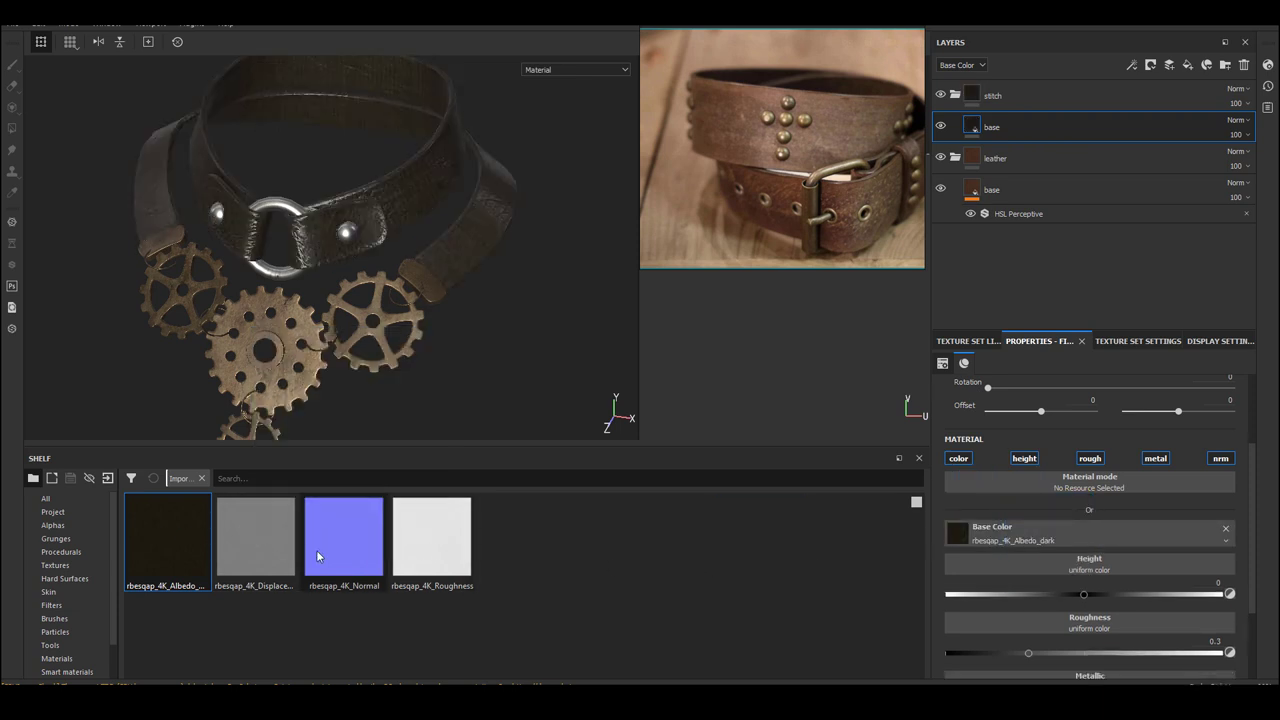
drag(260, 540, 1080, 565)
drag(354, 538, 431, 548)
click(1160, 461)
drag(344, 540, 1133, 654)
drag(432, 540, 1050, 605)
scroll(1075, 485, up, 3)
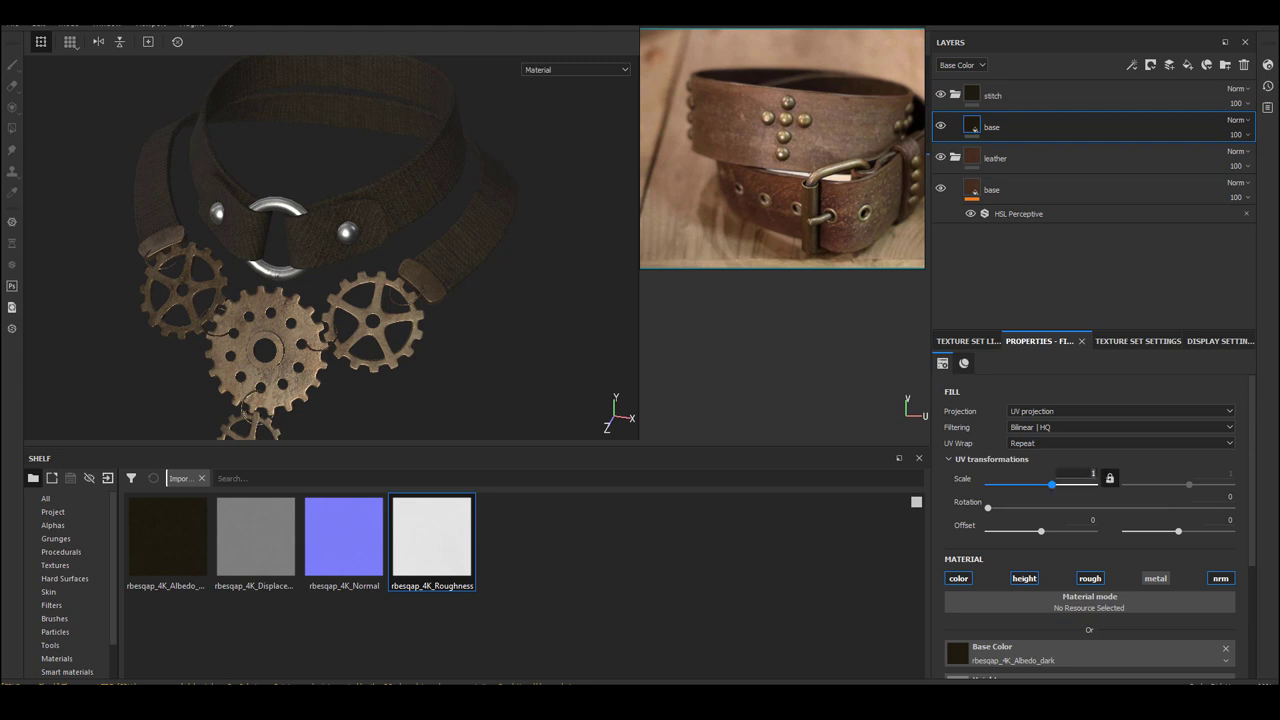
- Add a black mask with a paint effect to the stitch folder
right_click(988, 90)
click(1006, 96)
right_click(996, 90)
click(1058, 351)
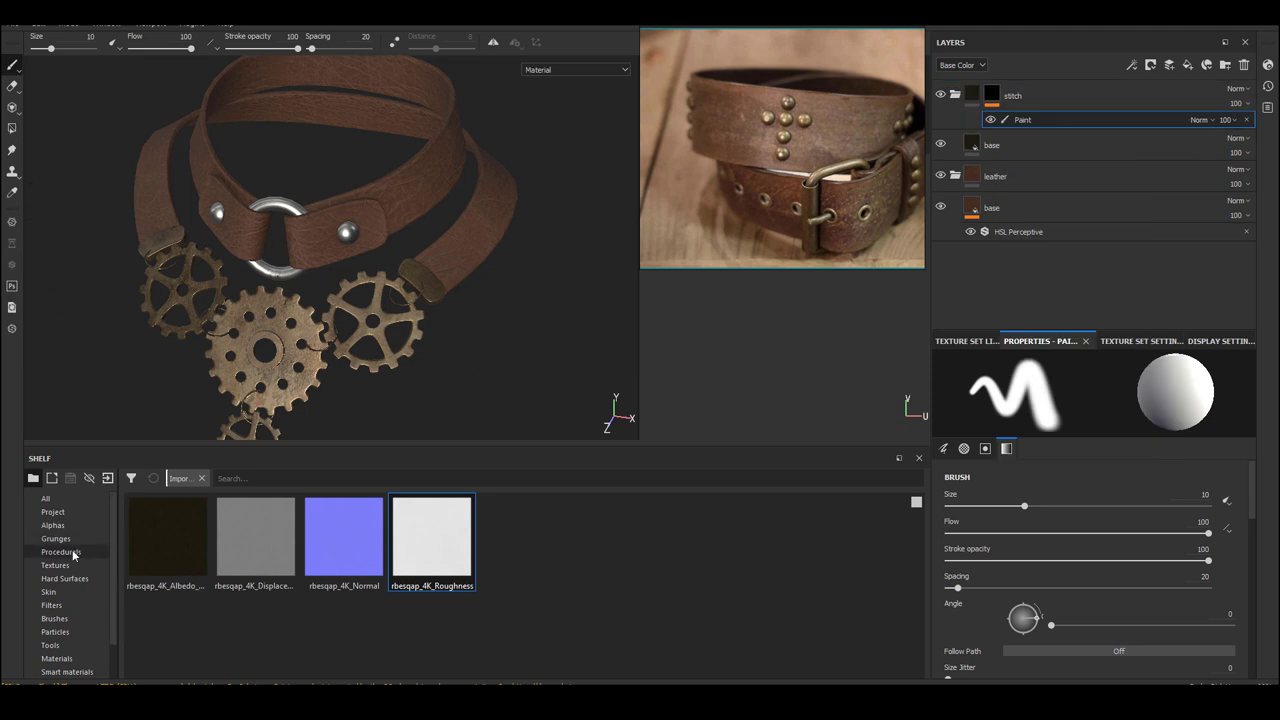
- Choose a hard brush for the stitch mask and apply the Stitch Generator alpha to it
click(78, 618)
click(185, 634)
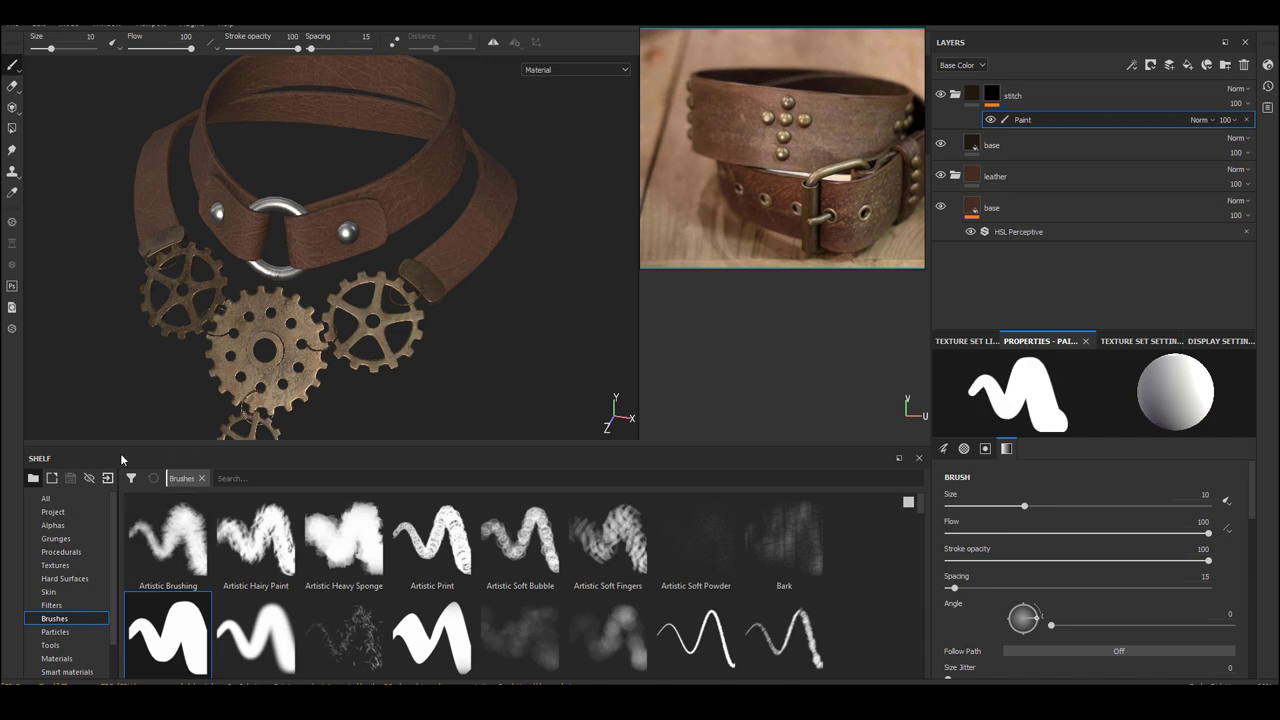
click(85, 527)
click(240, 478)
text(stit)
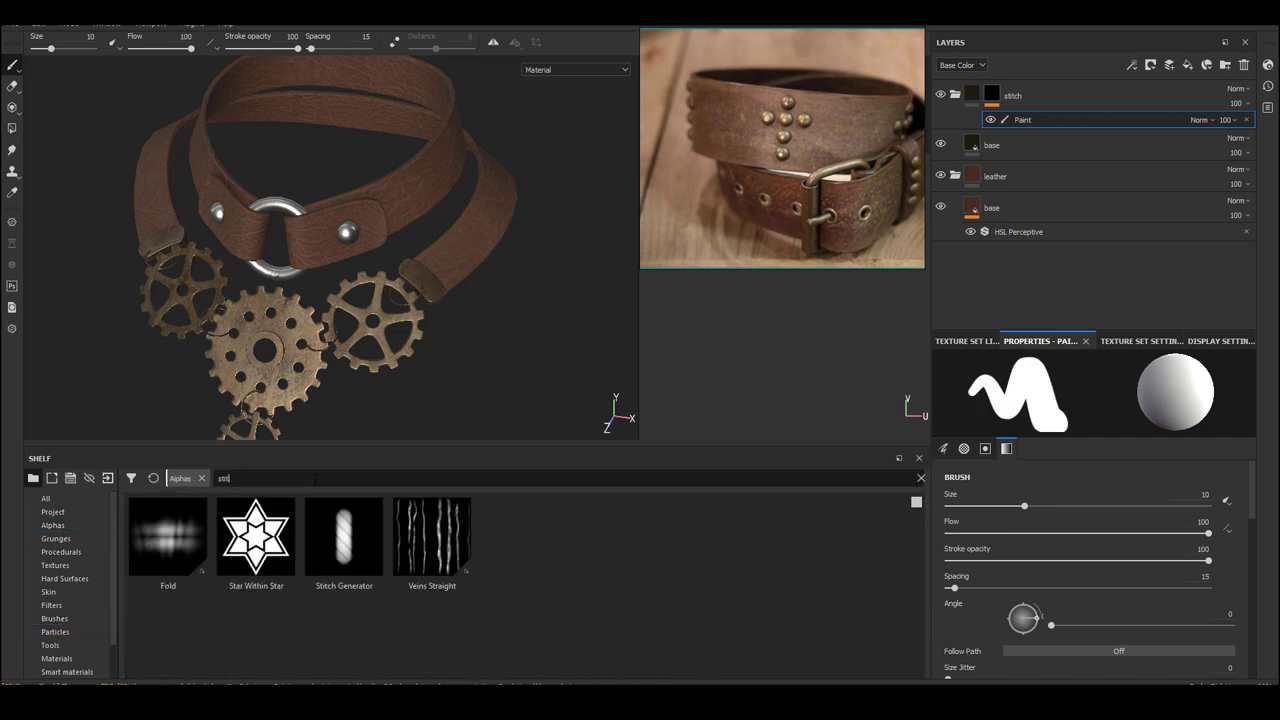
click(338, 556)
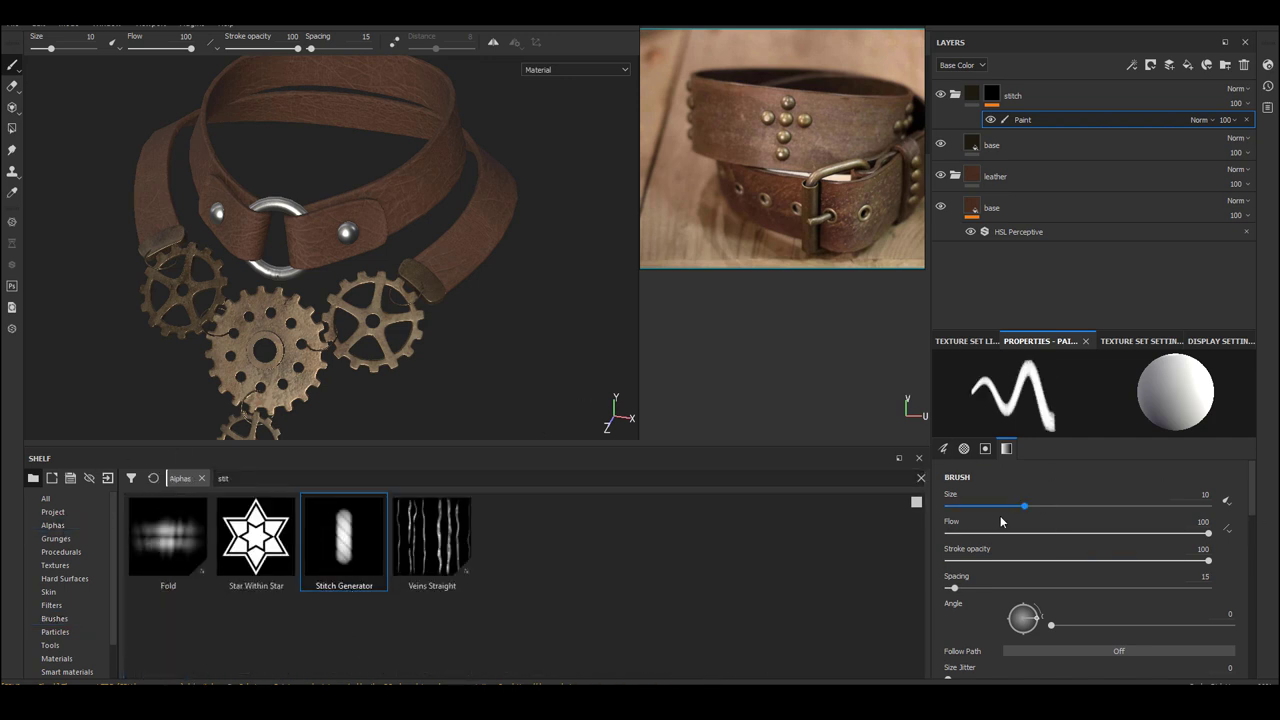
- Set the stitch brush's spacing to 82 and size to 2.76, and turn on Follow Path
drag(956, 589, 990, 590)
click(1057, 653)
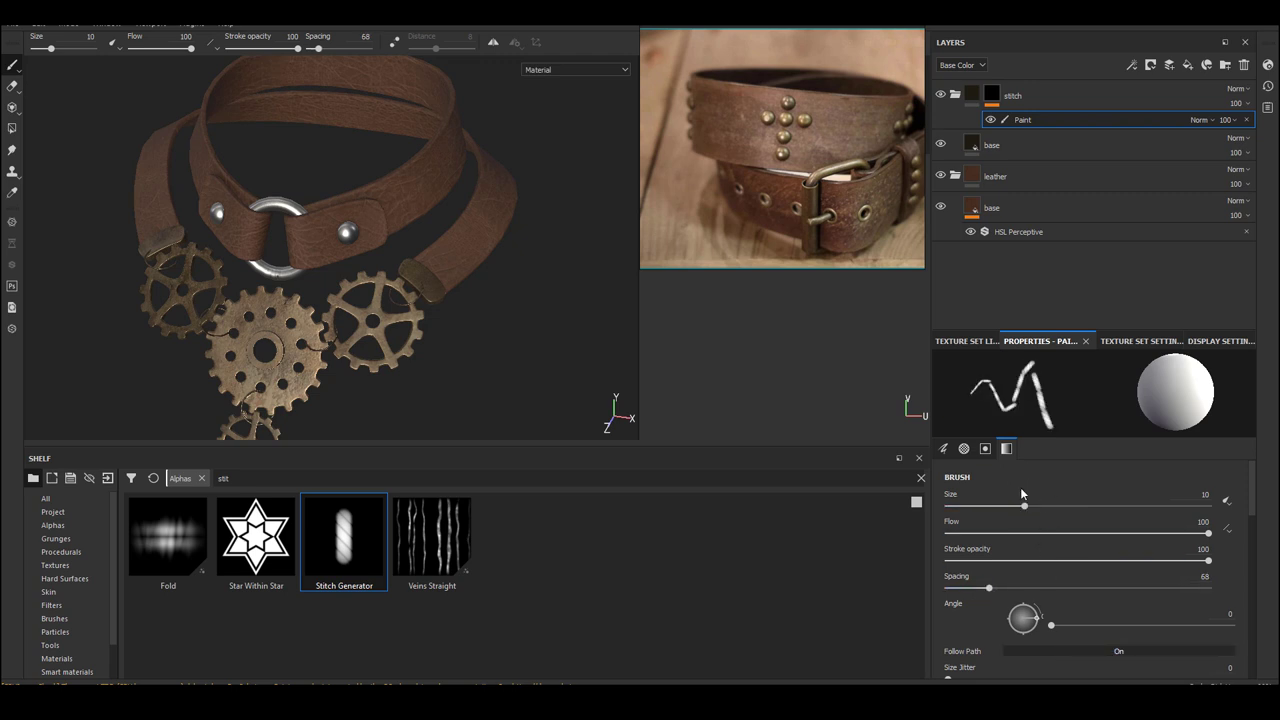
drag(1029, 507, 979, 509)
drag(989, 588, 998, 592)
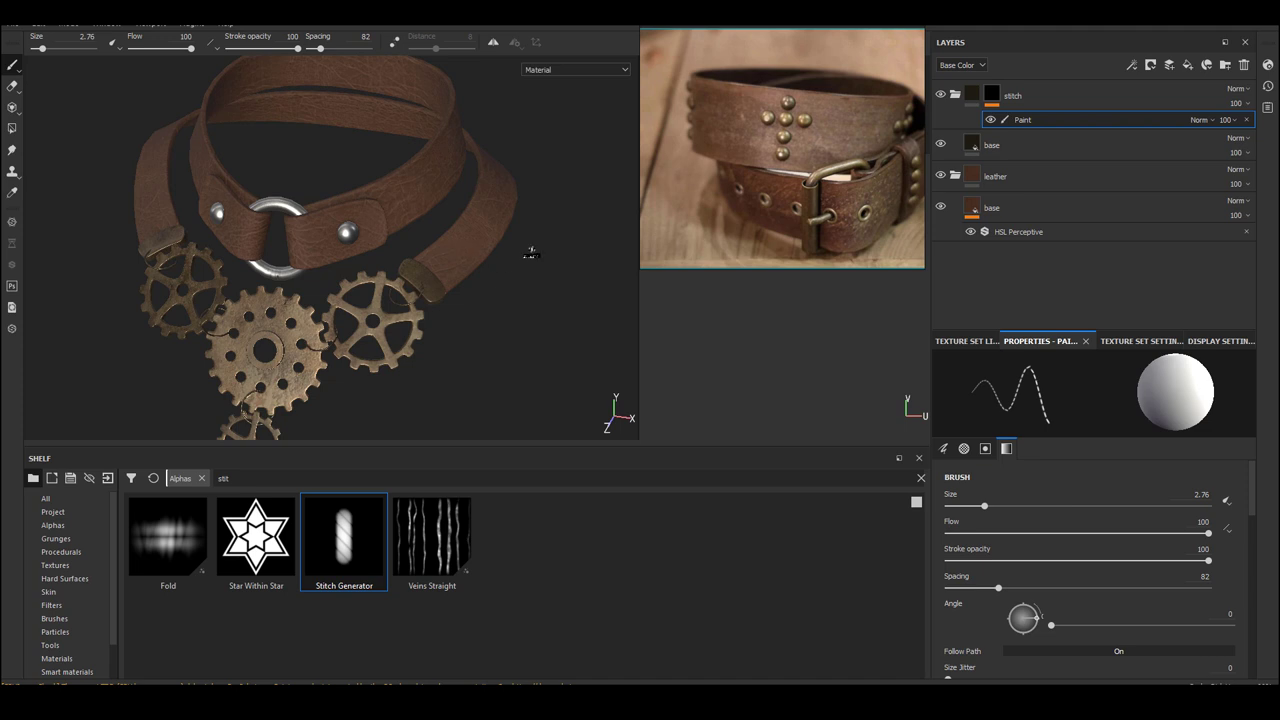
- Try stitches at brush size 4.34 along the riveted strap tab's upper edge, and set the size to 5.5
alt+drag(505, 308, 420, 302)
alt+right_drag(420, 302, 725, 320)
alt+middle_drag(492, 248, 500, 280)
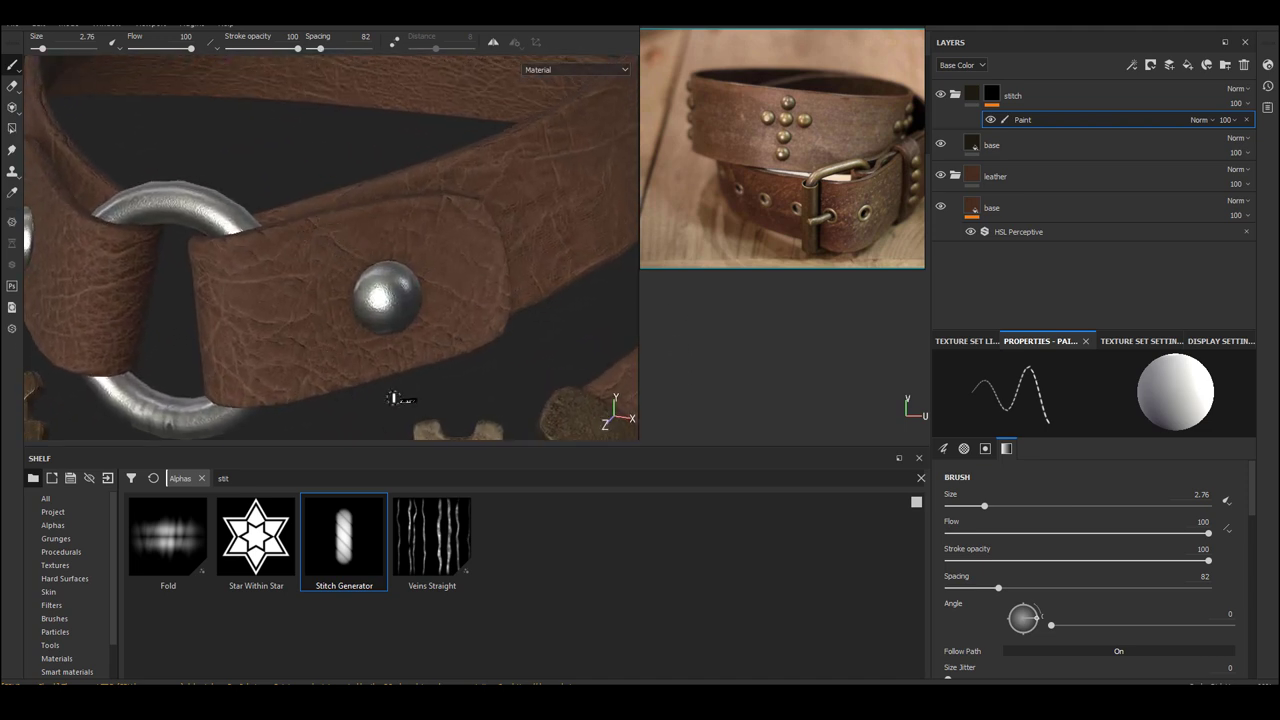
drag(984, 506, 995, 506)
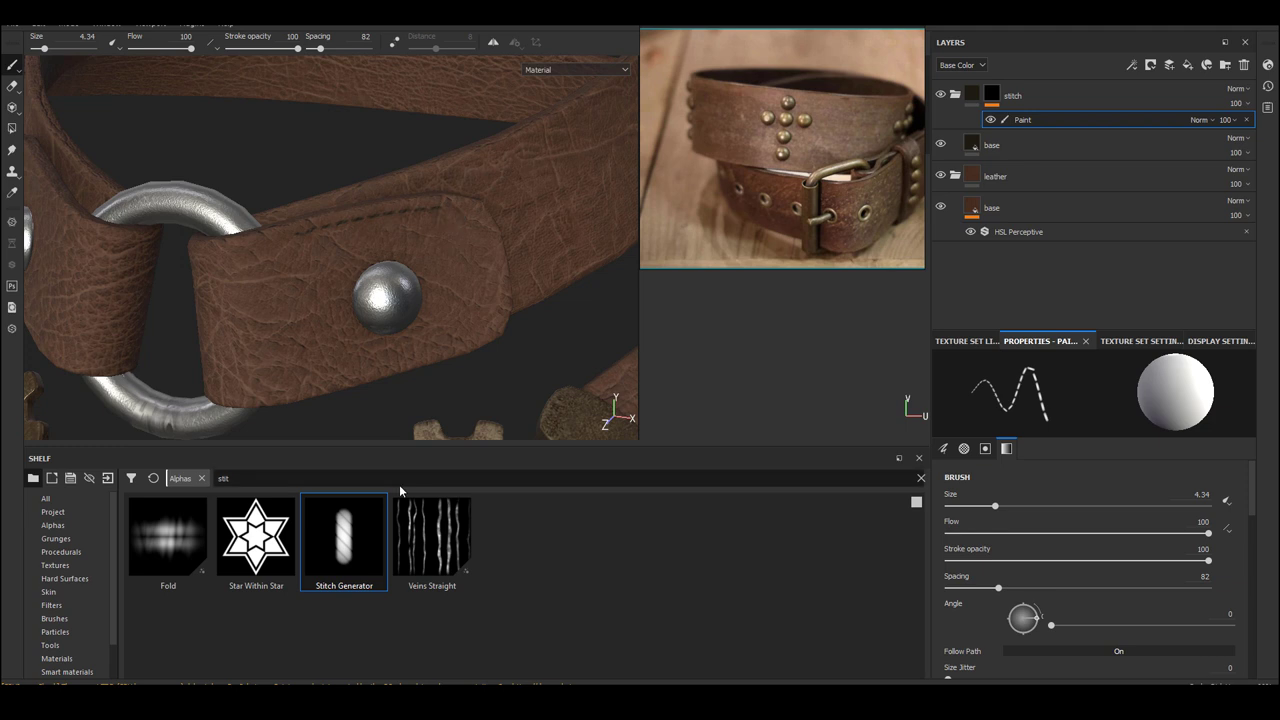
text(5.5)
key(Return)
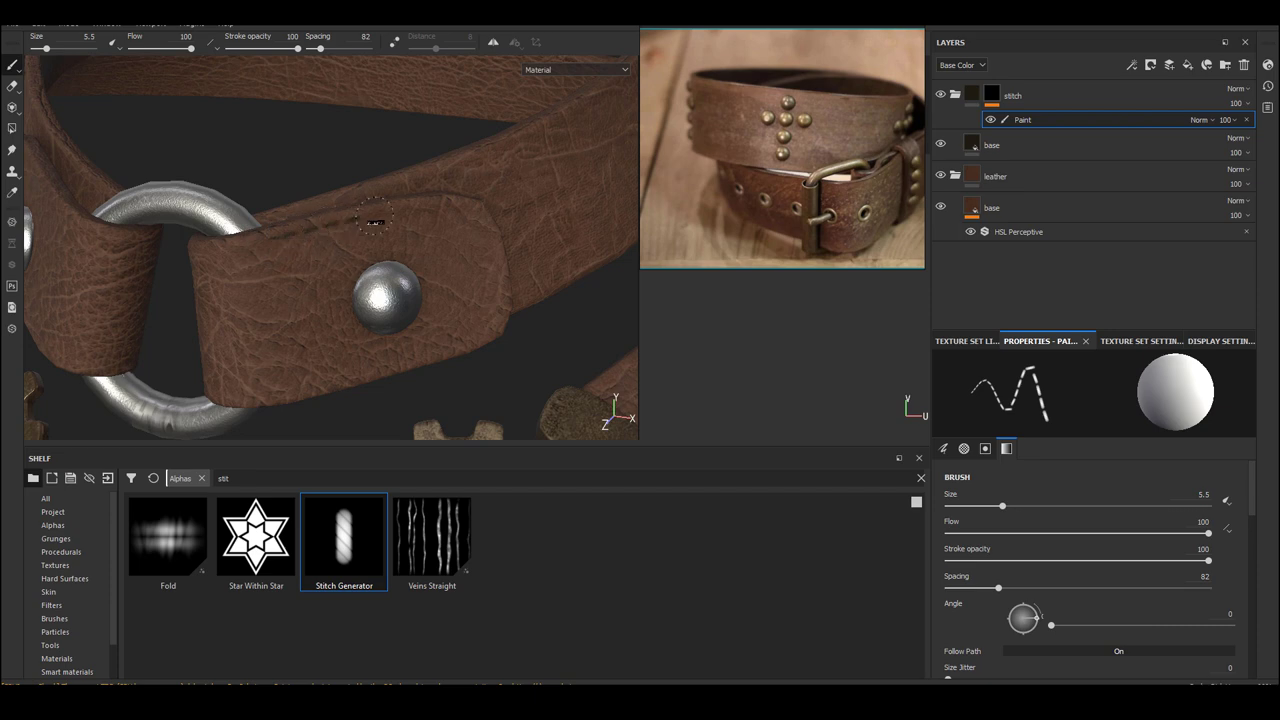
- Paint a row of stitches around the edge of the first riveted strap tab beside the ring
alt+drag(443, 213, 483, 246)
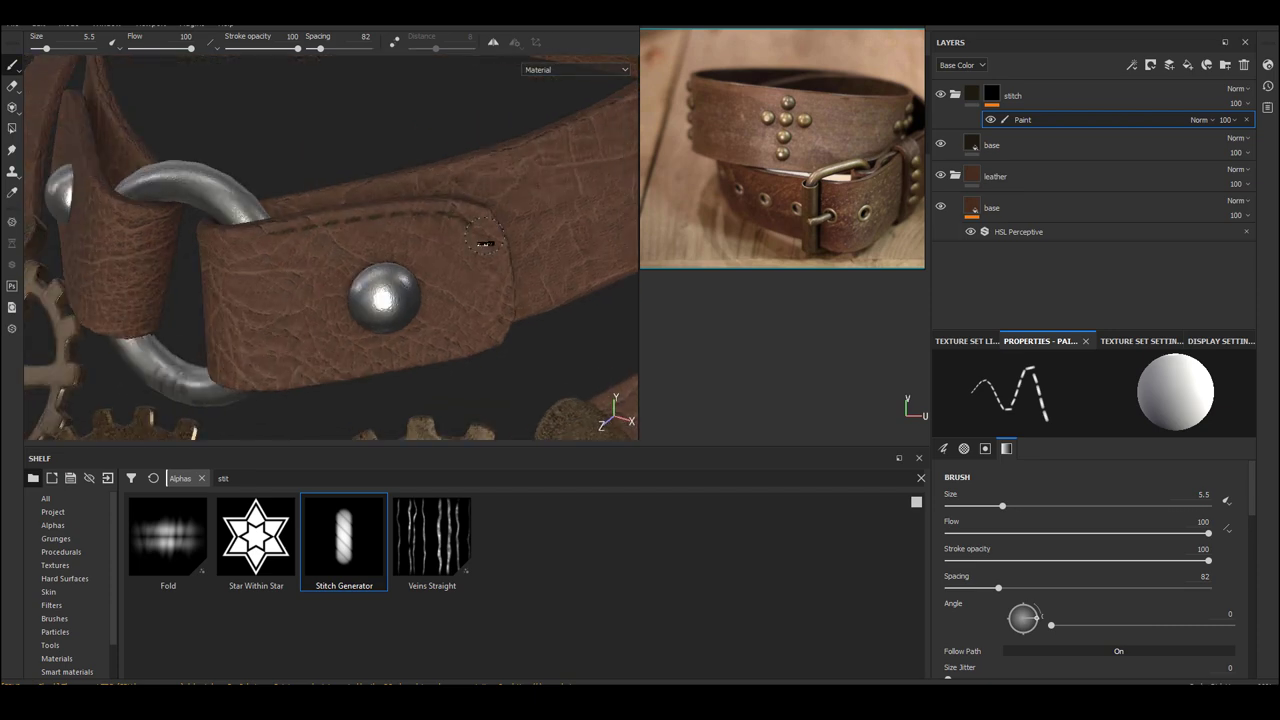
mouse_move(485, 335)
alt+mouse_down()
mouse_move(480, 386)
mouse_move(283, 358)
alt+mouse_up()
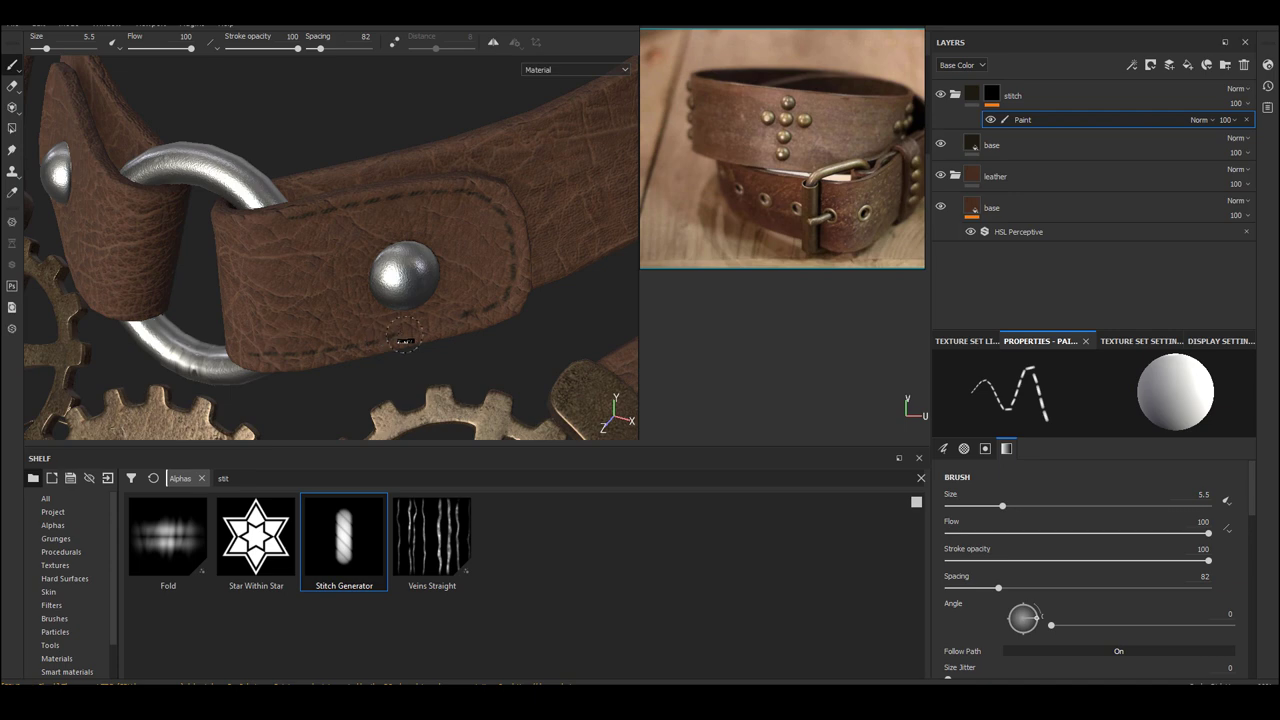
mouse_move(411, 333)
alt+mouse_down()
mouse_move(480, 291)
mouse_move(430, 228)
mouse_move(331, 363)
alt+mouse_up()
- Paint stitches around the edge of the opposite riveted strap tab, up to the ring
mouse_move(376, 216)
mouse_down()
mouse_move(352, 262)
mouse_move(368, 382)
mouse_move(394, 392)
mouse_up()
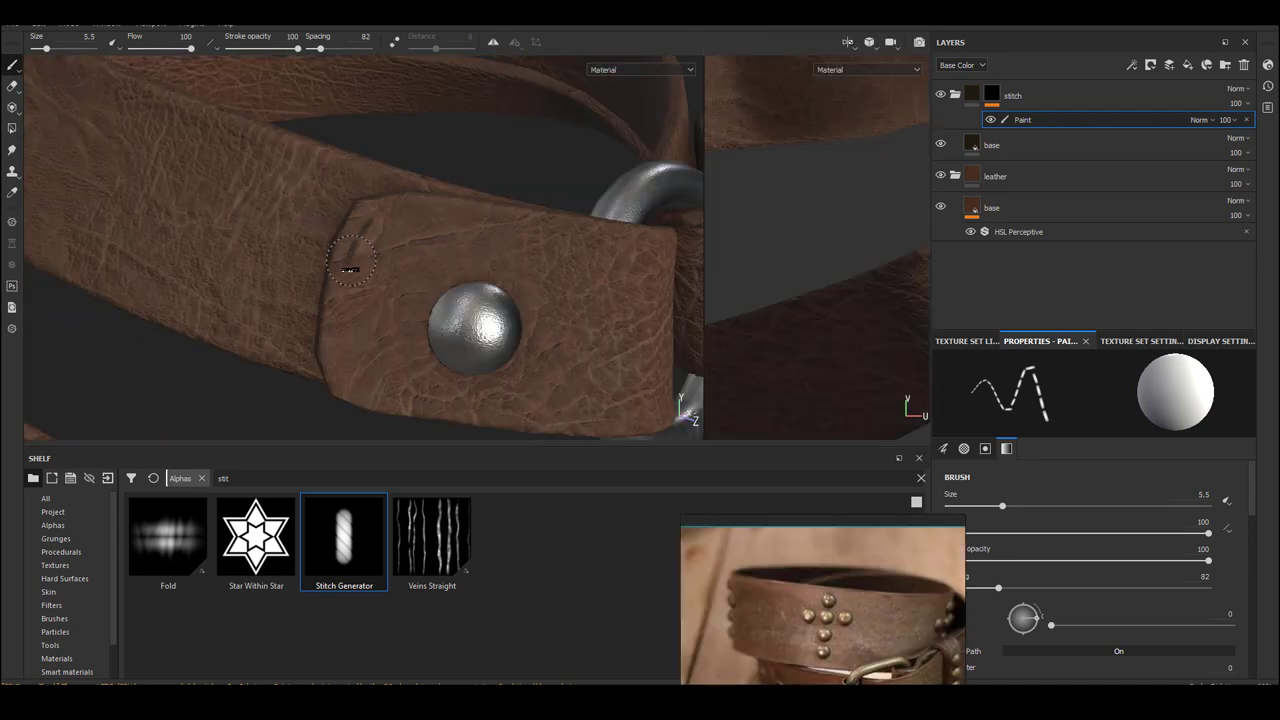
mouse_move(428, 256)
alt+mouse_down()
mouse_move(347, 280)
mouse_move(418, 254)
alt+mouse_up()
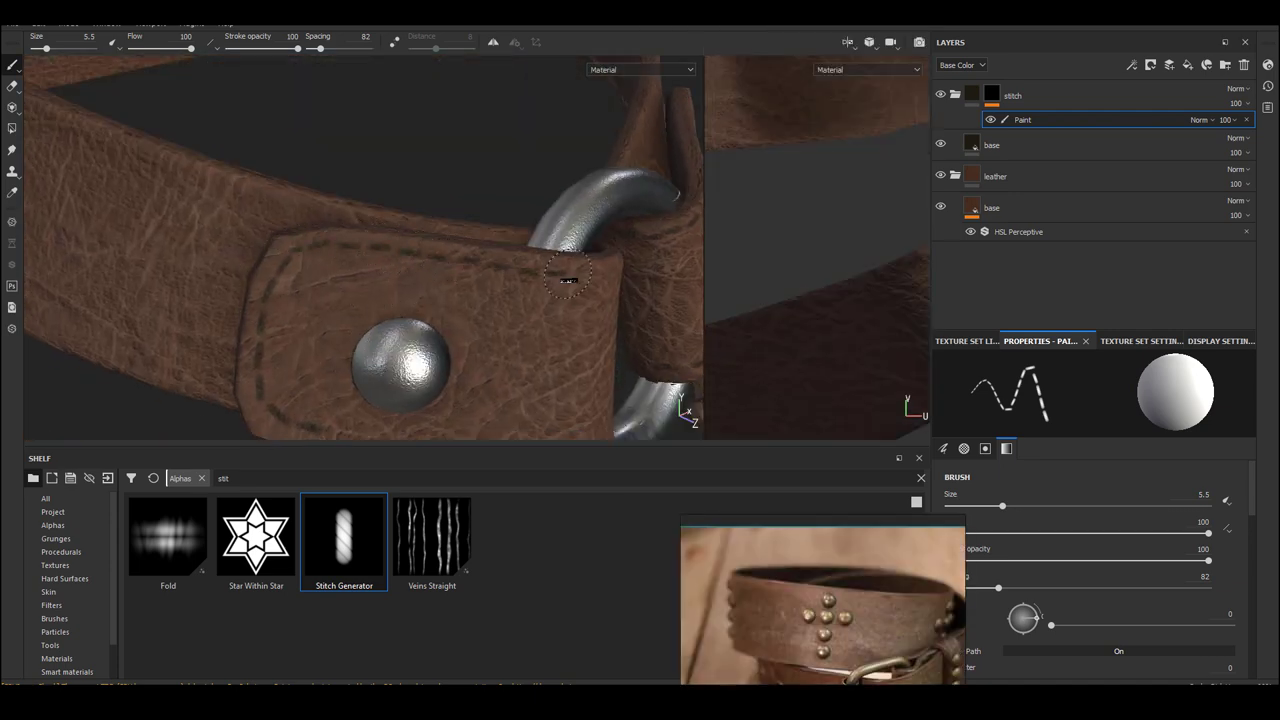
drag(575, 275, 594, 279)
mouse_move(594, 279)
alt+mouse_down()
mouse_move(534, 223)
mouse_move(620, 243)
alt+mouse_up()
- Continue the stitch rows along the upper and lower edges of the leather straps
mouse_move(443, 383)
alt+mouse_down()
mouse_move(400, 330)
mouse_move(520, 350)
mouse_move(340, 290)
mouse_move(250, 162)
mouse_move(437, 257)
mouse_move(262, 236)
alt+mouse_up()
alt+drag(262, 236, 454, 305)
drag(182, 295, 516, 333)
mouse_move(516, 333)
alt+mouse_down()
mouse_move(543, 334)
mouse_move(263, 251)
mouse_move(457, 323)
alt+mouse_up()
mouse_move(358, 280)
mouse_down()
mouse_move(465, 254)
mouse_move(624, 171)
mouse_move(548, 118)
mouse_up()
mouse_move(312, 303)
mouse_down()
mouse_move(528, 233)
mouse_move(314, 340)
mouse_up()
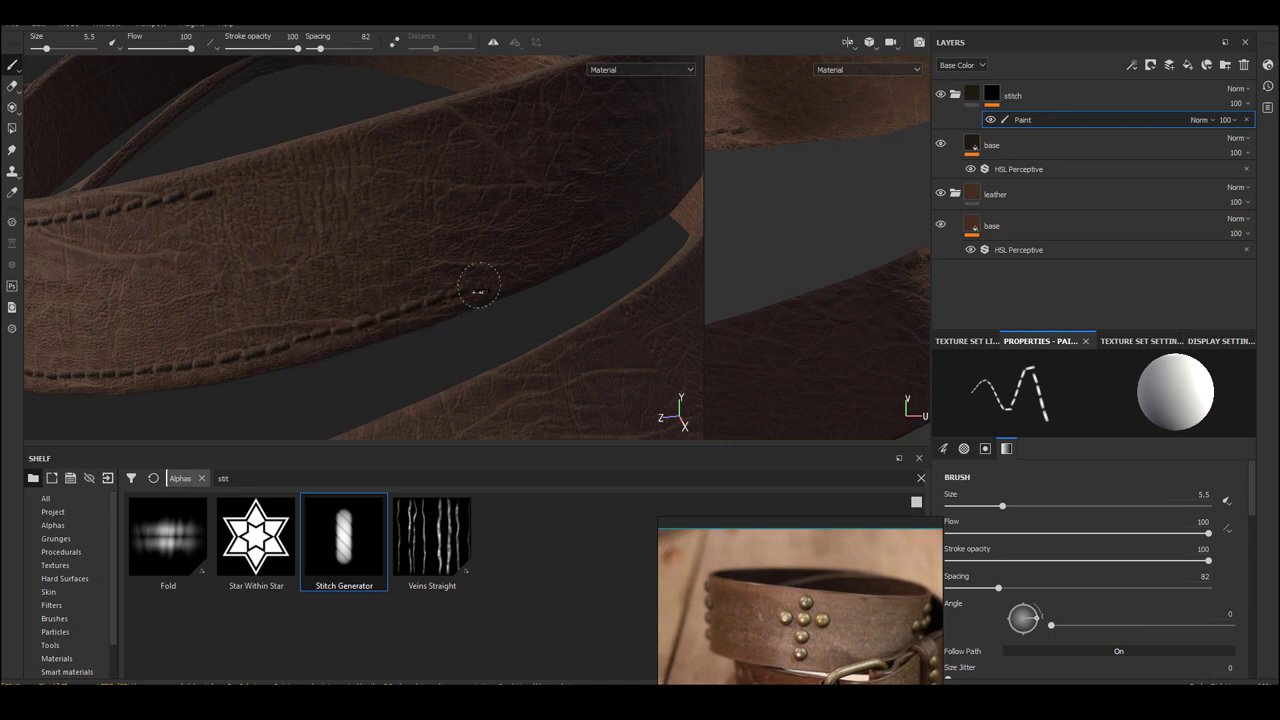
alt+drag(395, 259, 178, 281)
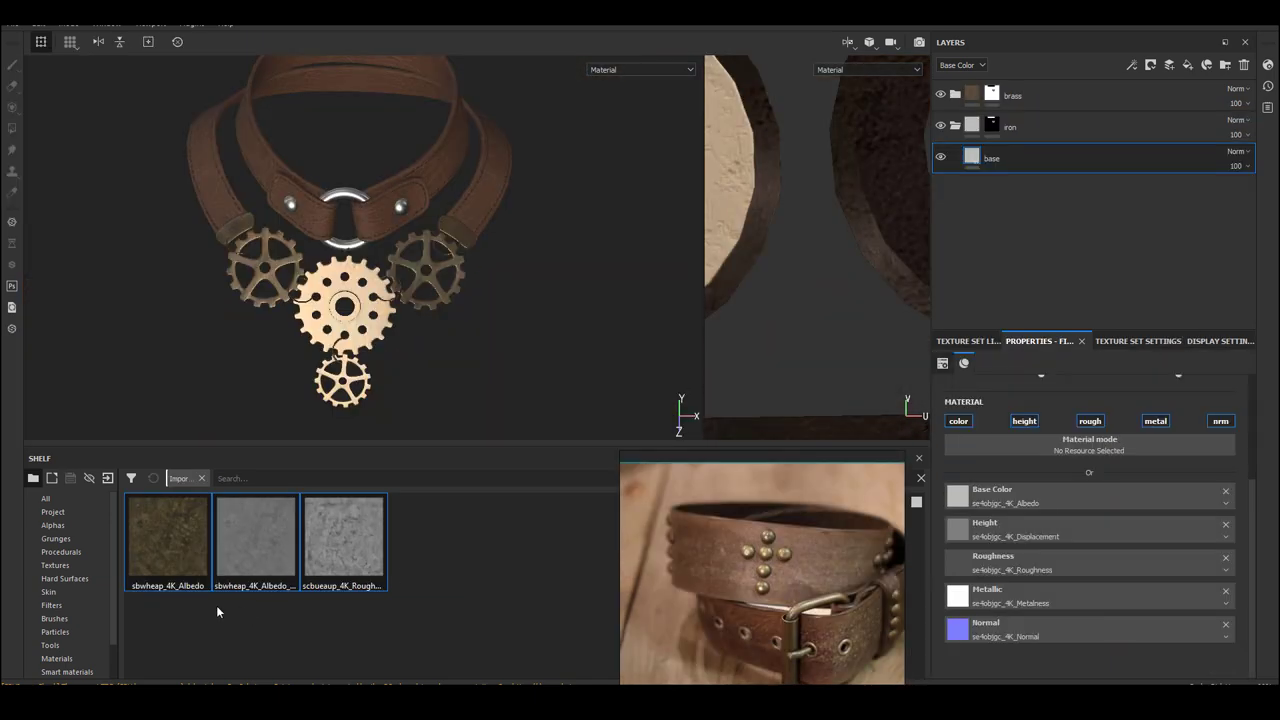
- Give the iron base sbwheap_4K_Albedo colour, sbwheap_4K_Albedo_height and scbueaup_4K_Roughness maps, and remove its normal map and channel
drag(168, 537, 1055, 492)
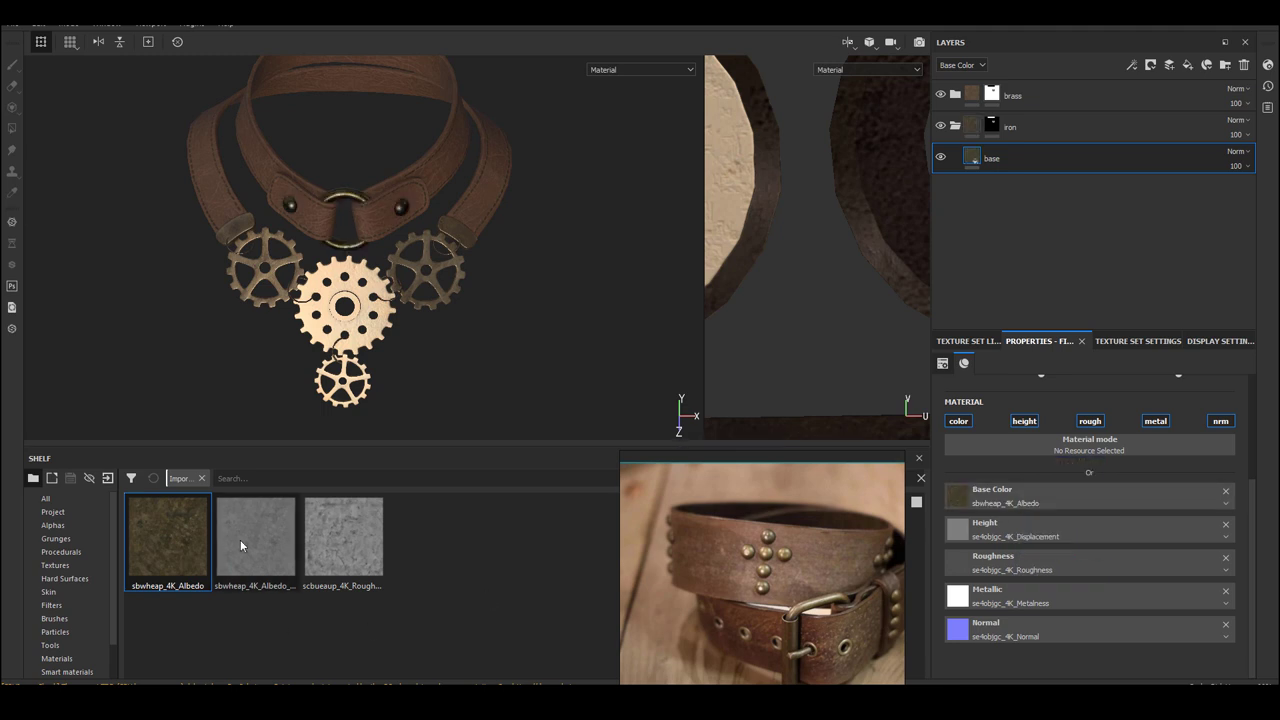
drag(324, 556, 1042, 560)
drag(256, 537, 1041, 528)
click(1225, 624)
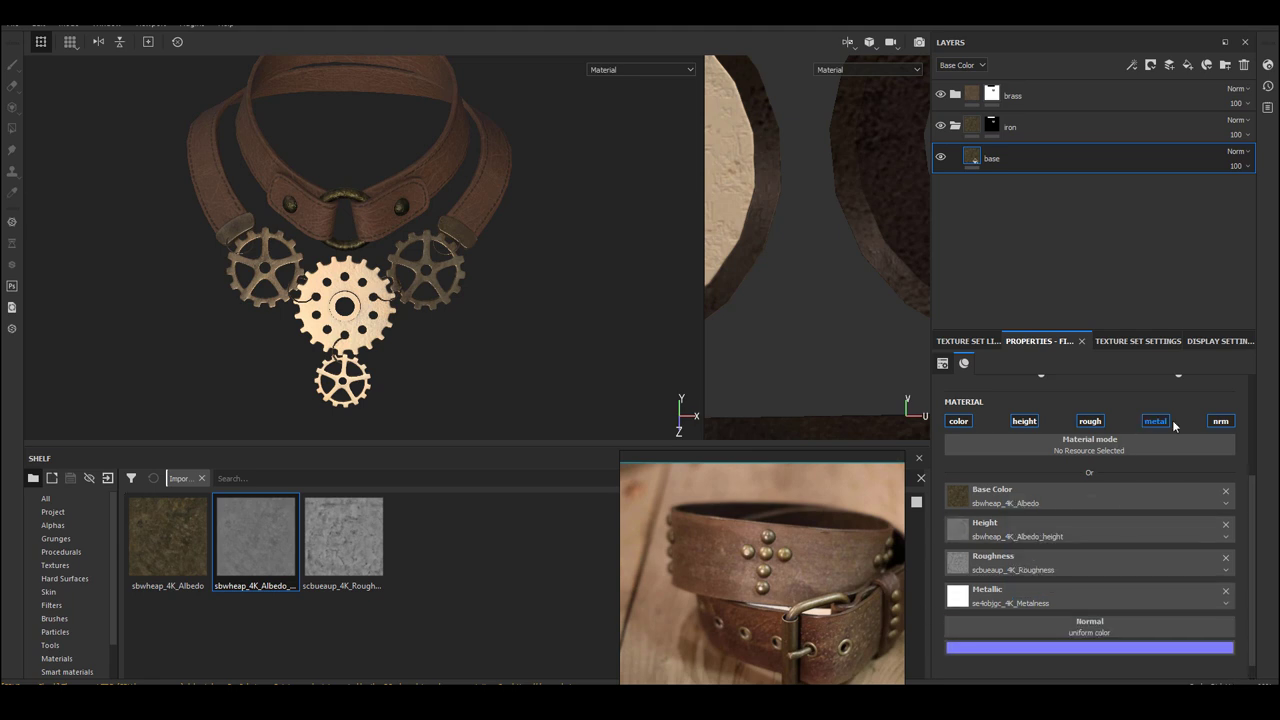
click(1220, 420)
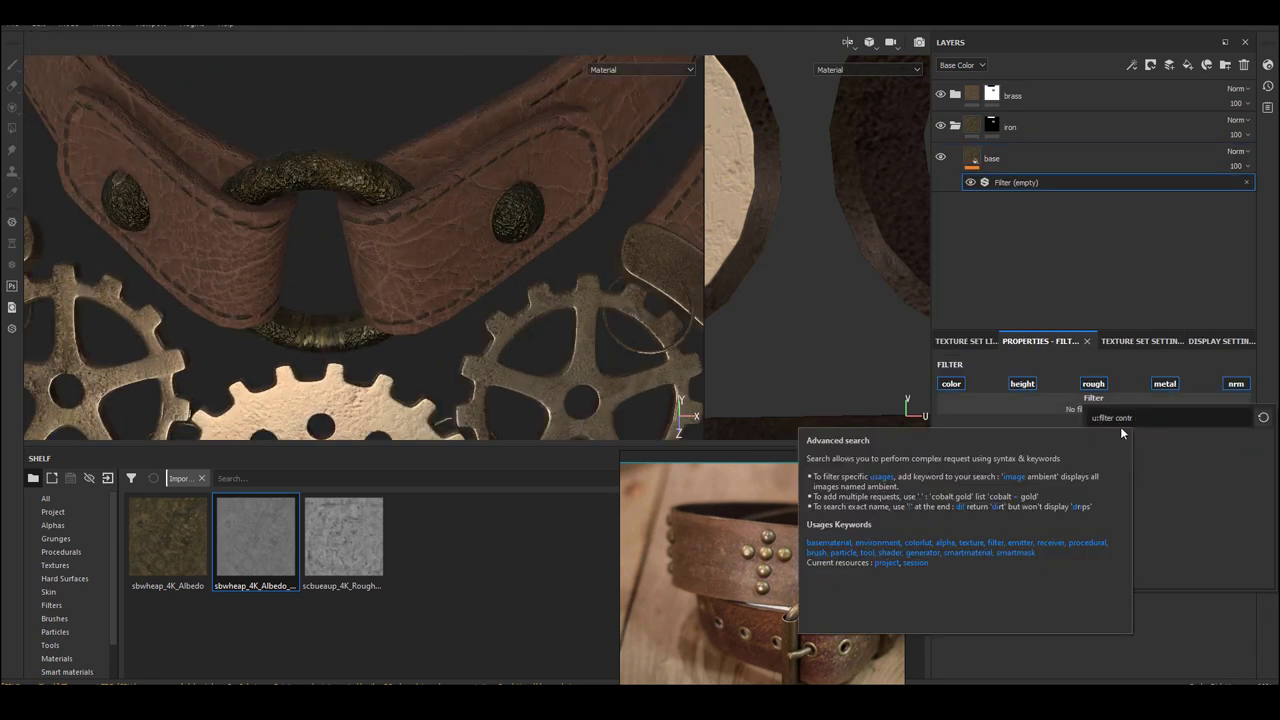
- Apply a Contrast Luminosity filter to the iron base, limited to the height channel, with a contrast of -0.87
click(1134, 416)
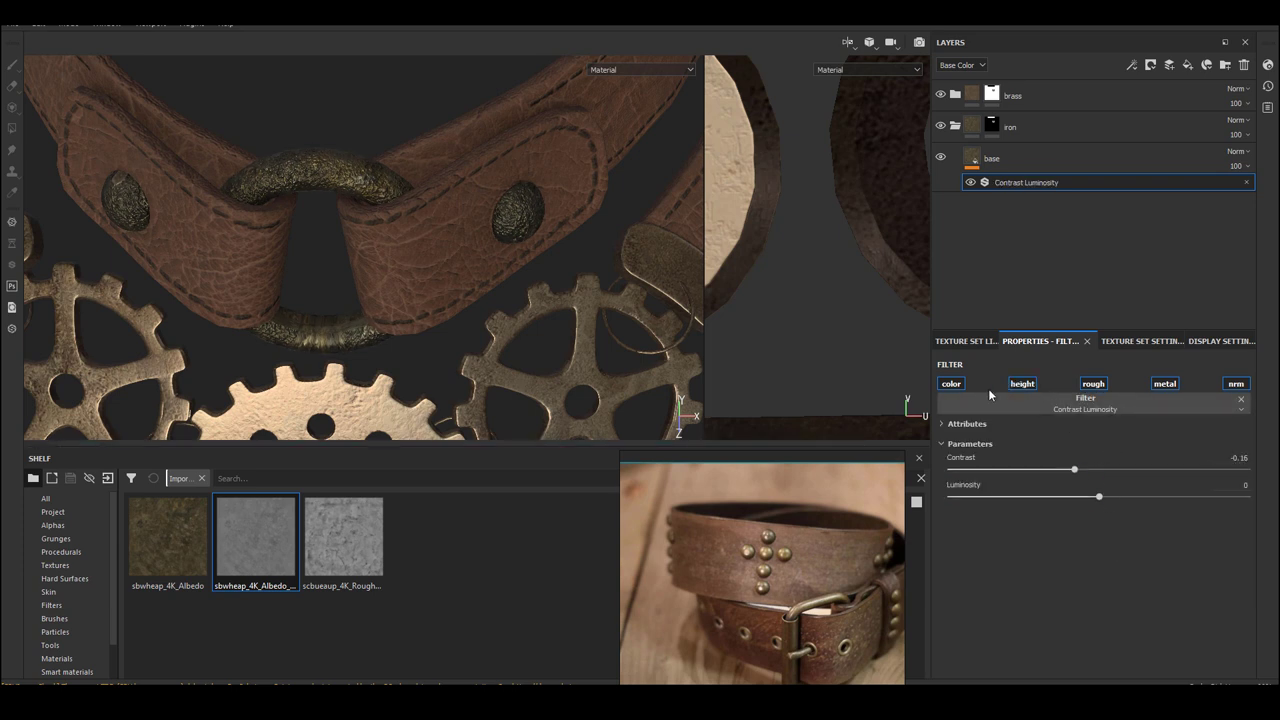
click(953, 386)
click(1093, 385)
click(1163, 385)
click(1234, 385)
drag(1068, 470, 1012, 477)
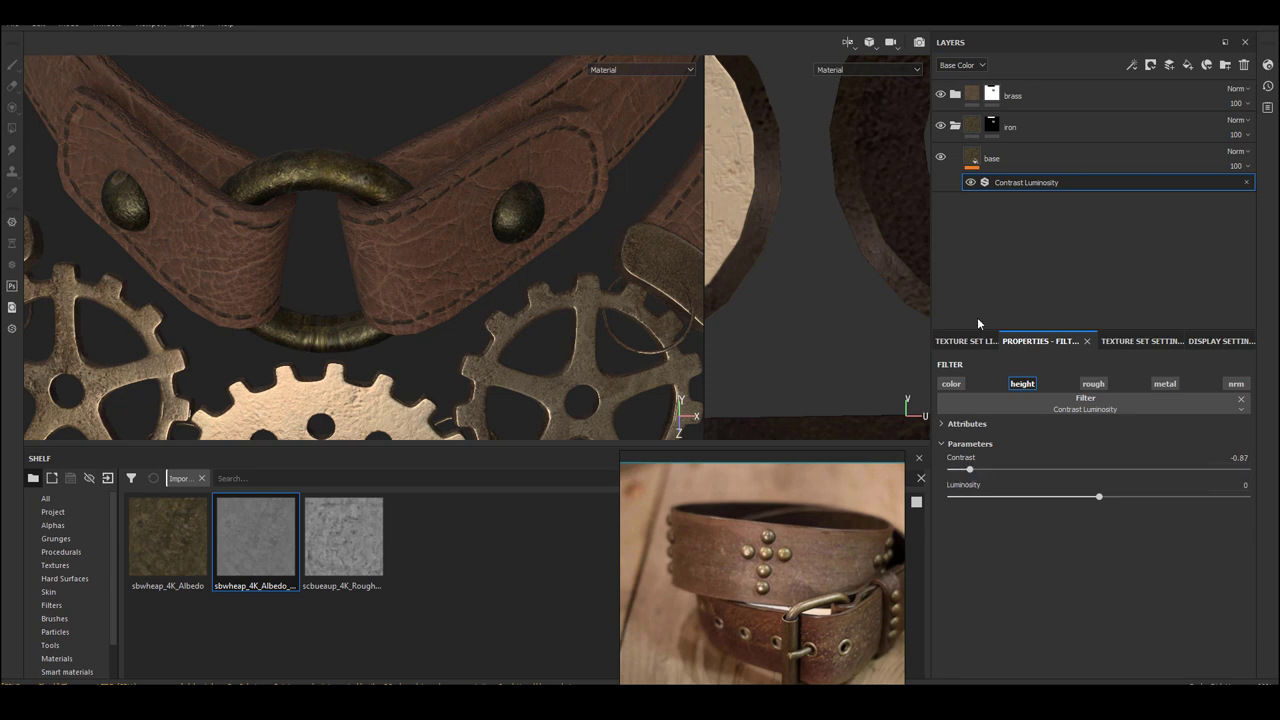
- Add an HSL Perceptive filter to the iron base layer above its Contrast Luminosity filter
click(970, 158)
right_click(970, 158)
click(1005, 508)
click(1072, 408)
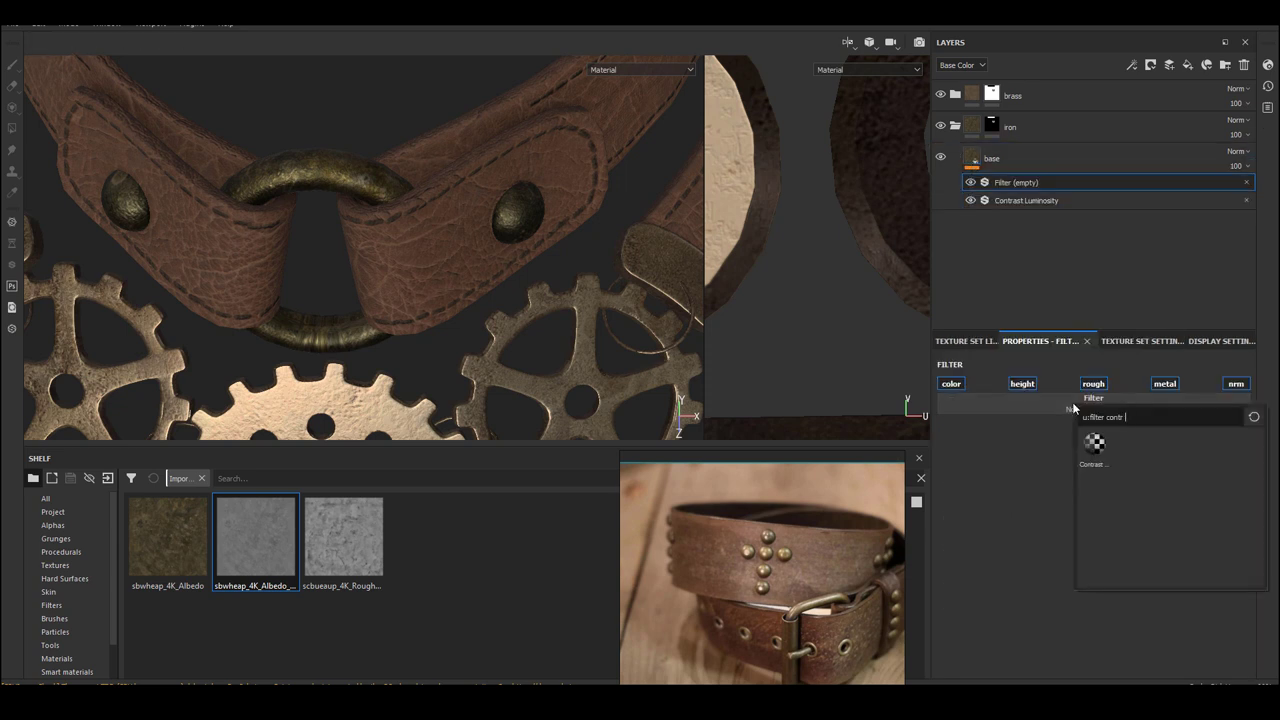
text(hs)
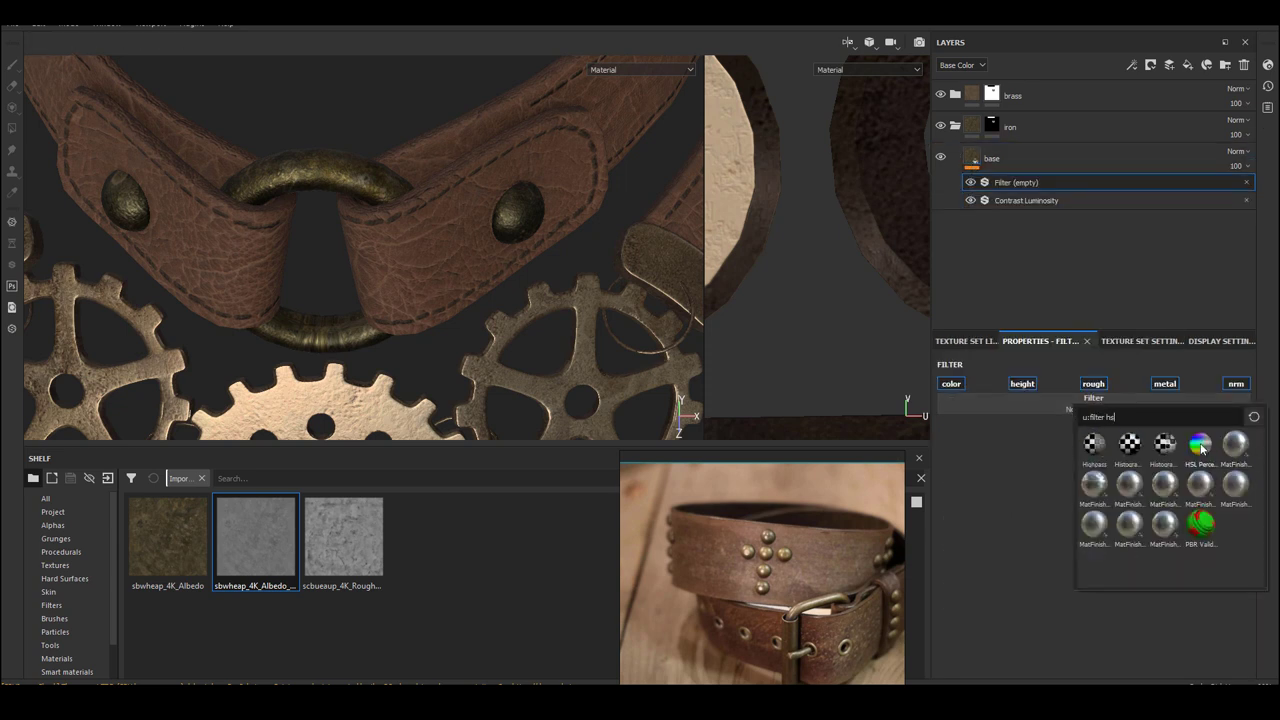
click(1200, 446)
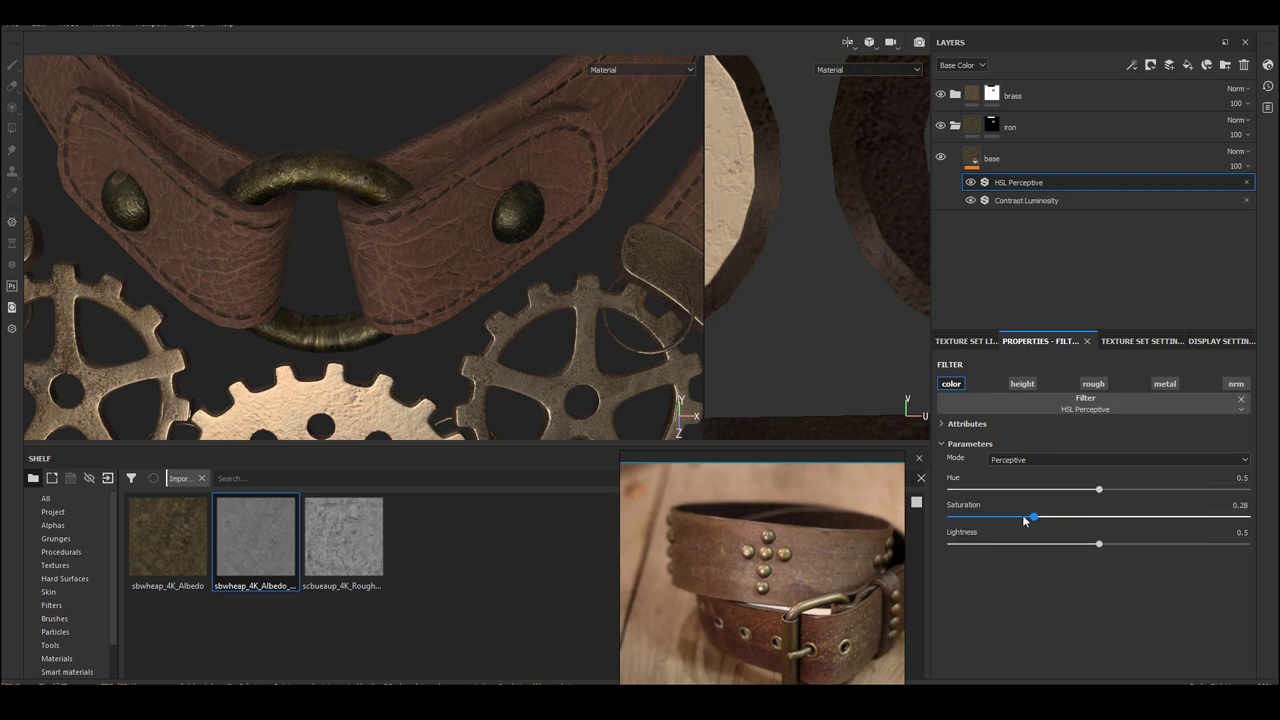
- Set the iron HSL filter's saturation to 0.16 and its lightness to 0.63
drag(995, 523, 995, 518)
drag(1115, 548, 1116, 546)
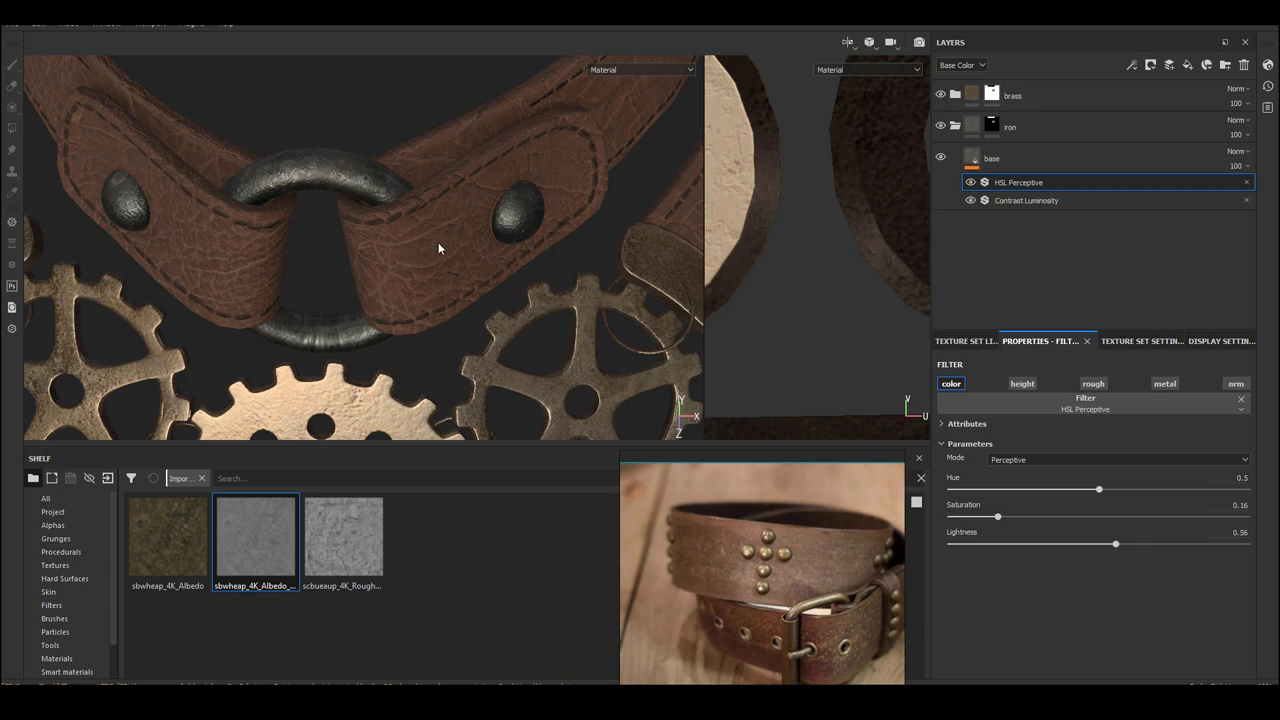
scroll(440, 260, down, 6)
alt+drag(455, 273, 456, 264)
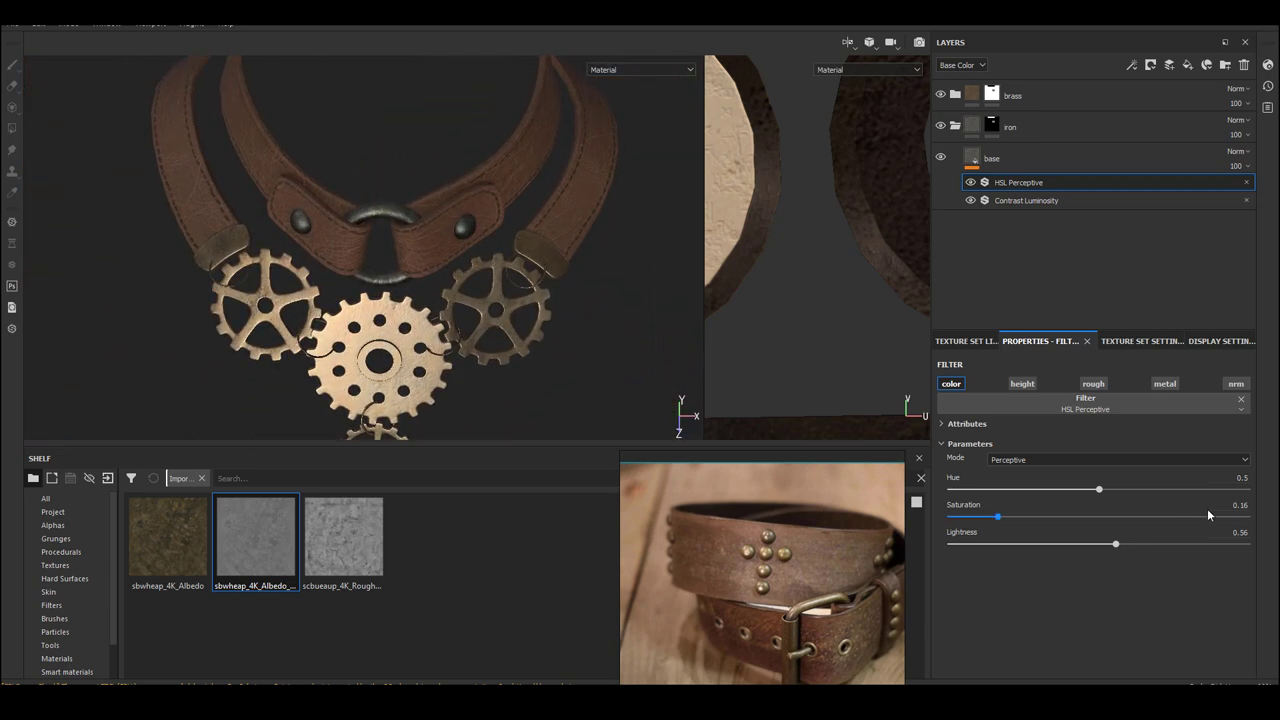
click(1250, 532)
key(Return)
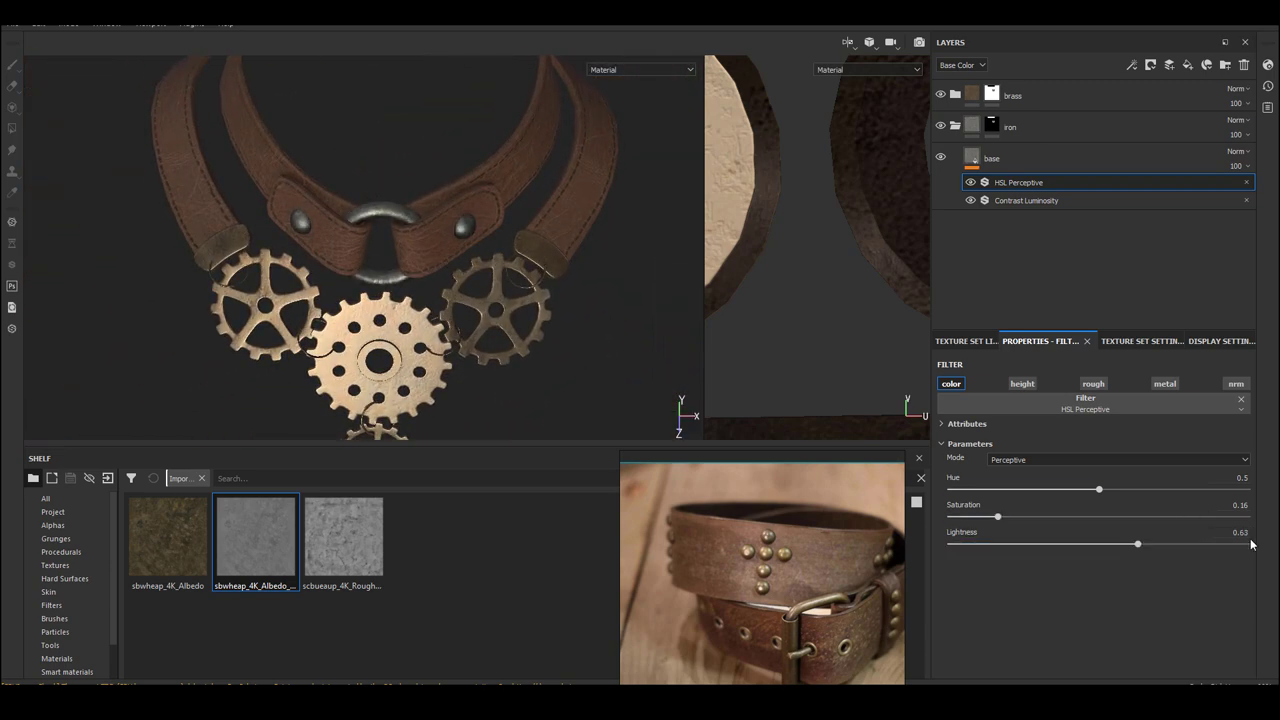
key(Return)
scroll(563, 351, up, 3)
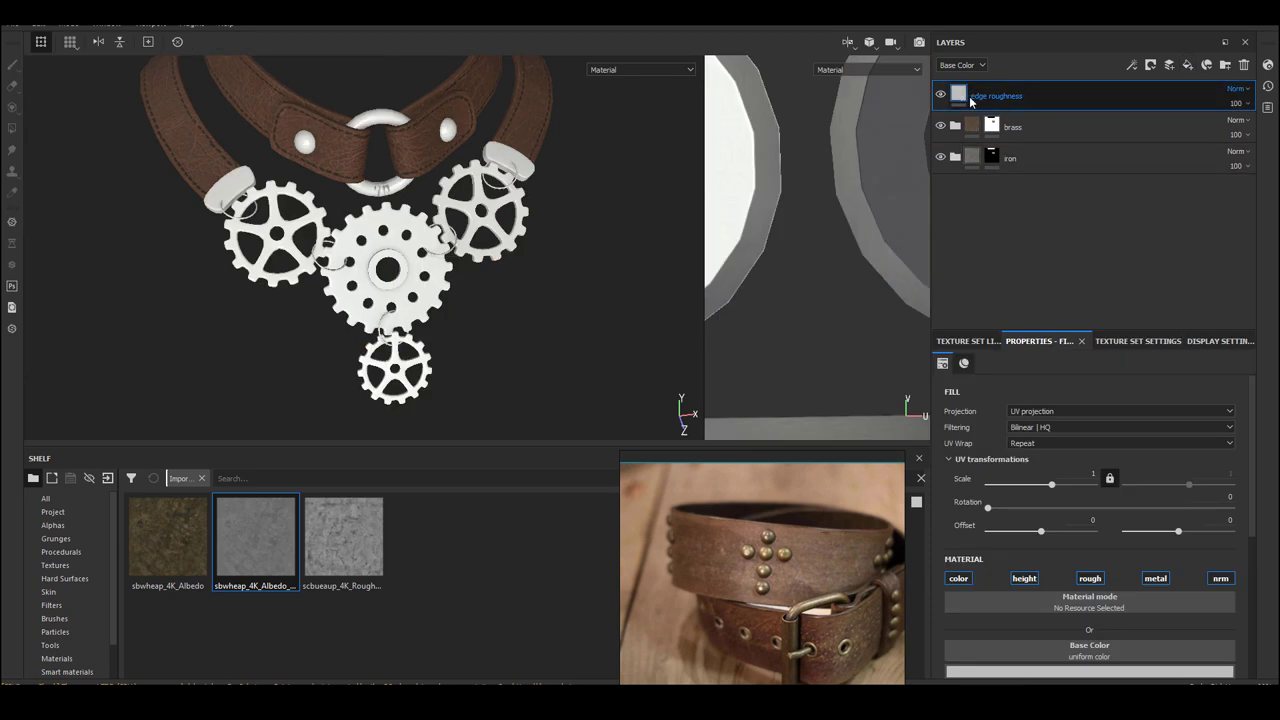
- Limit the edge roughness layer to the roughness channel and set its roughness to 0.1108
click(958, 578)
click(1024, 578)
click(1155, 578)
click(1220, 578)
drag(1252, 510, 1252, 609)
click(976, 526)
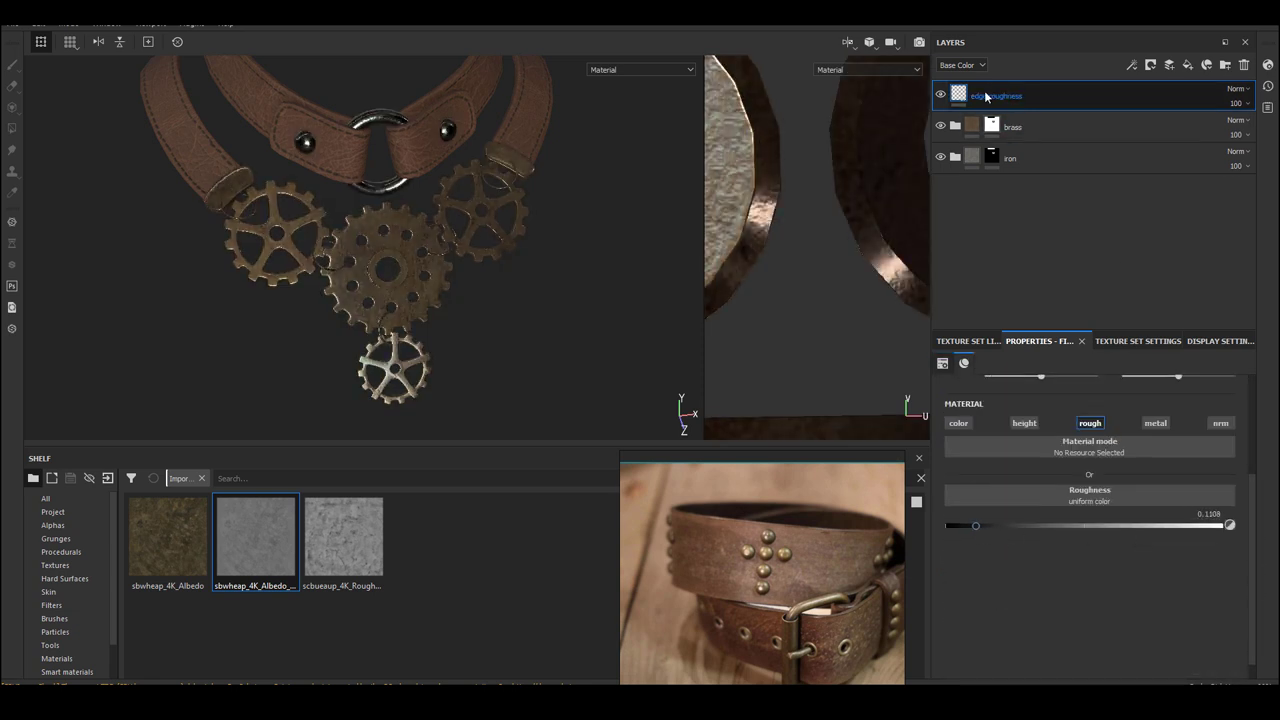
- Add a black mask to the edge roughness layer and apply the Edges Scratched smart mask to it
right_click(968, 90)
click(1000, 114)
drag(537, 448, 520, 366)
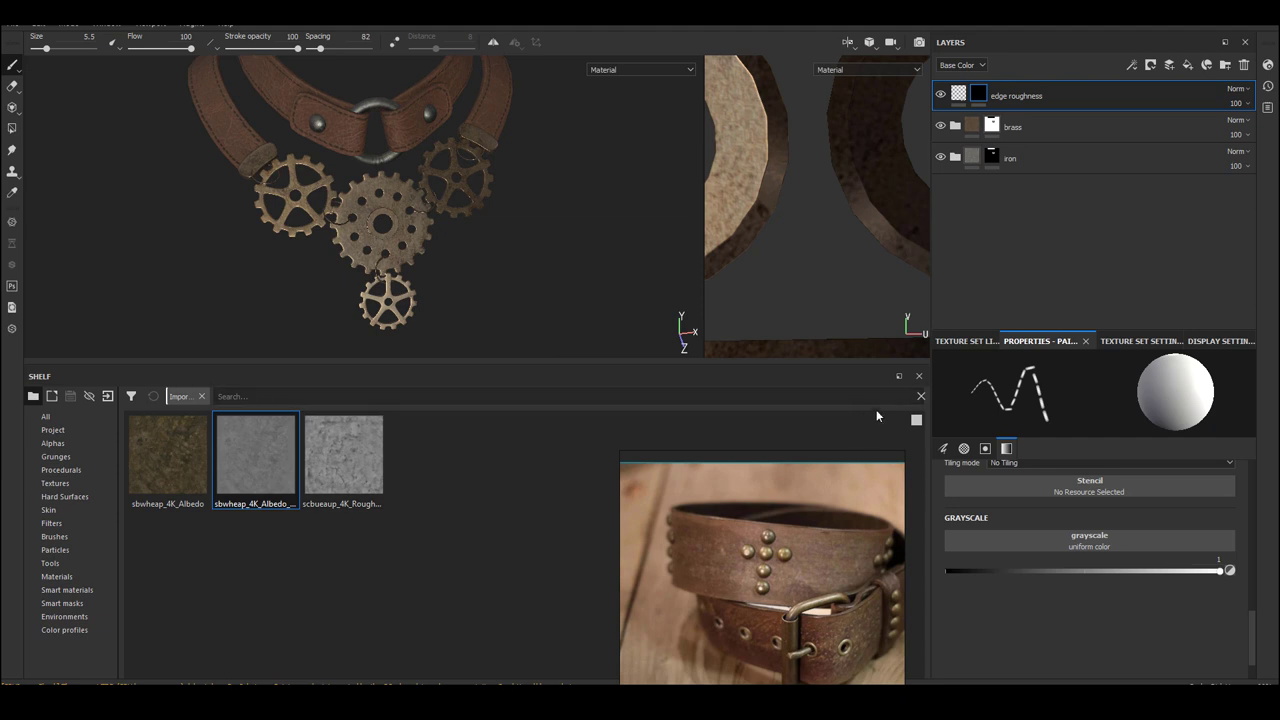
click(62, 603)
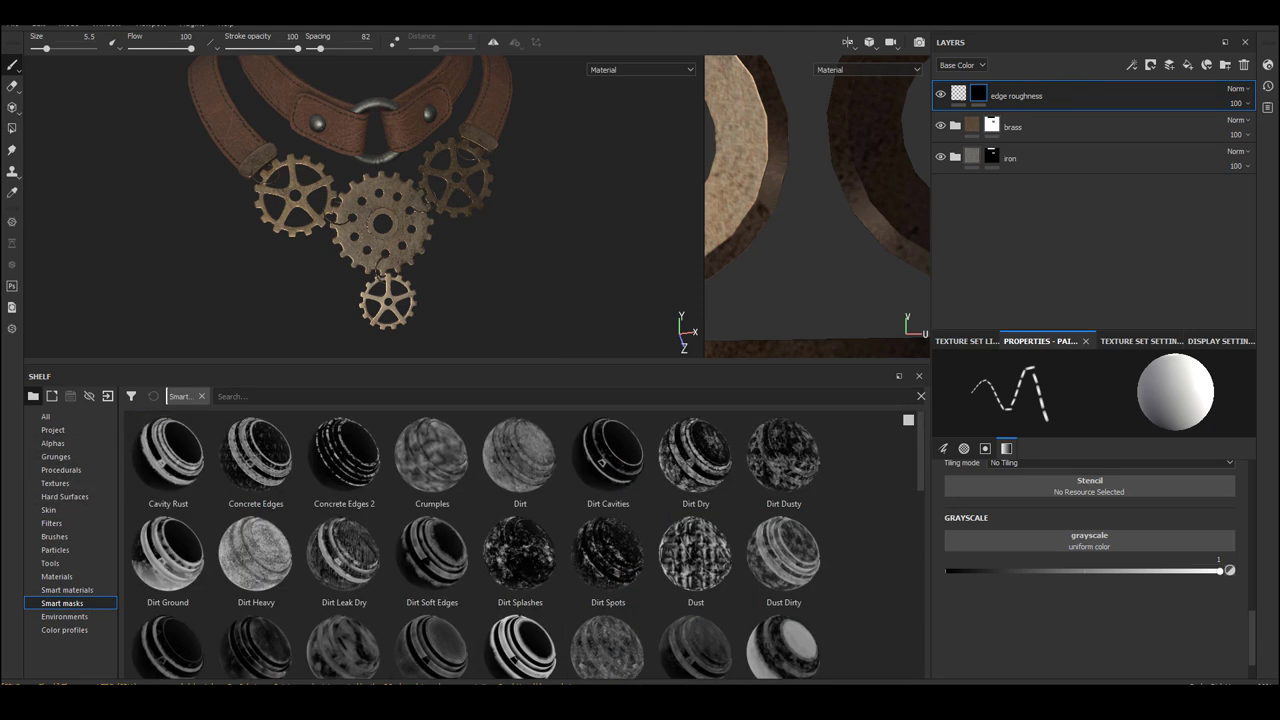
scroll(870, 540, down, 3)
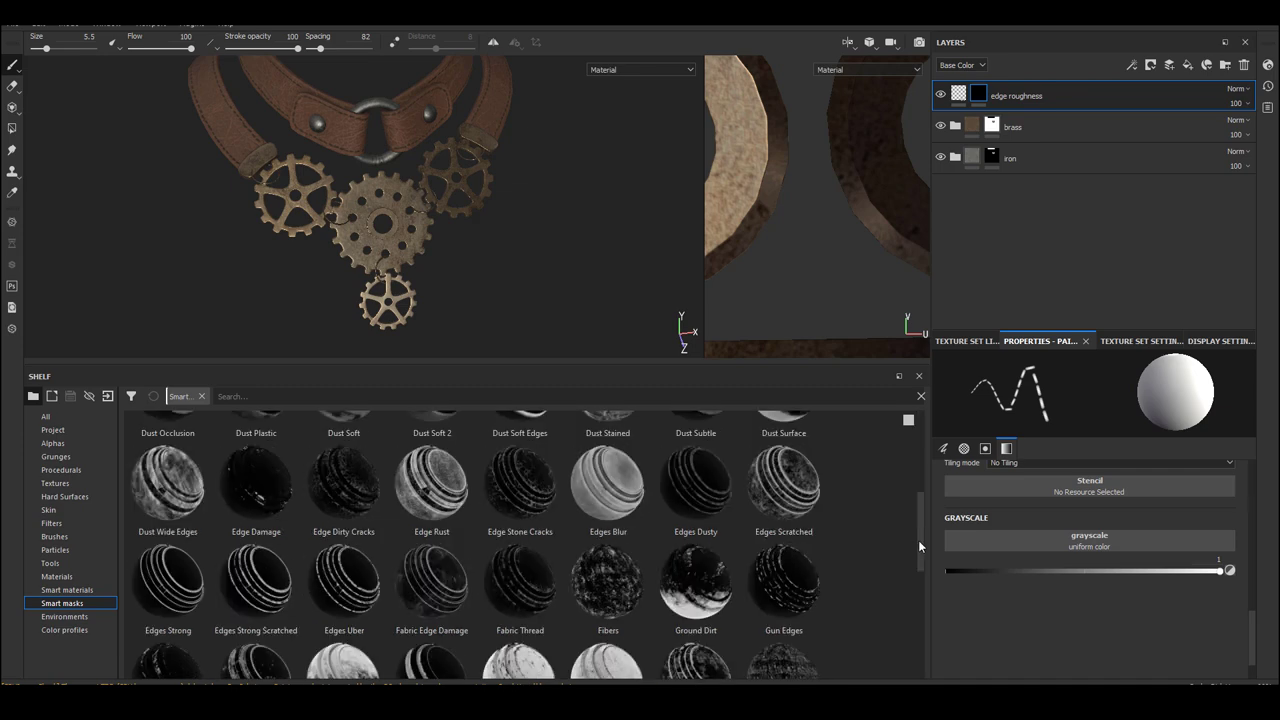
drag(918, 541, 918, 521)
drag(800, 515, 1010, 96)
- Display the edge roughness mask in the viewports and examine its coverage on the gears, rivets and ring
alt+right_drag(475, 288, 499, 291)
alt+middle_drag(503, 272, 477, 266)
click(638, 70)
click(626, 163)
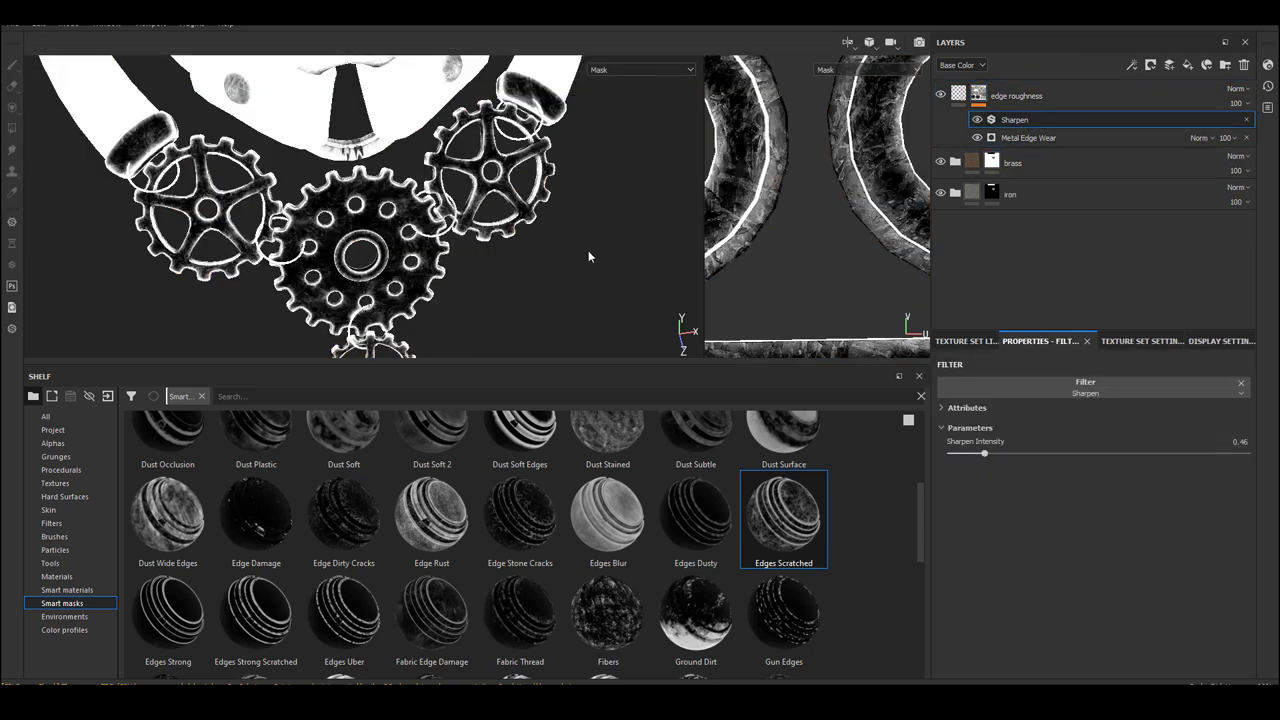
alt+drag(178, 262, 365, 230)
- In the mask's Metal Edge Wear generator, set the wear level to 0.65 and the grunge scale to 2
click(1045, 138)
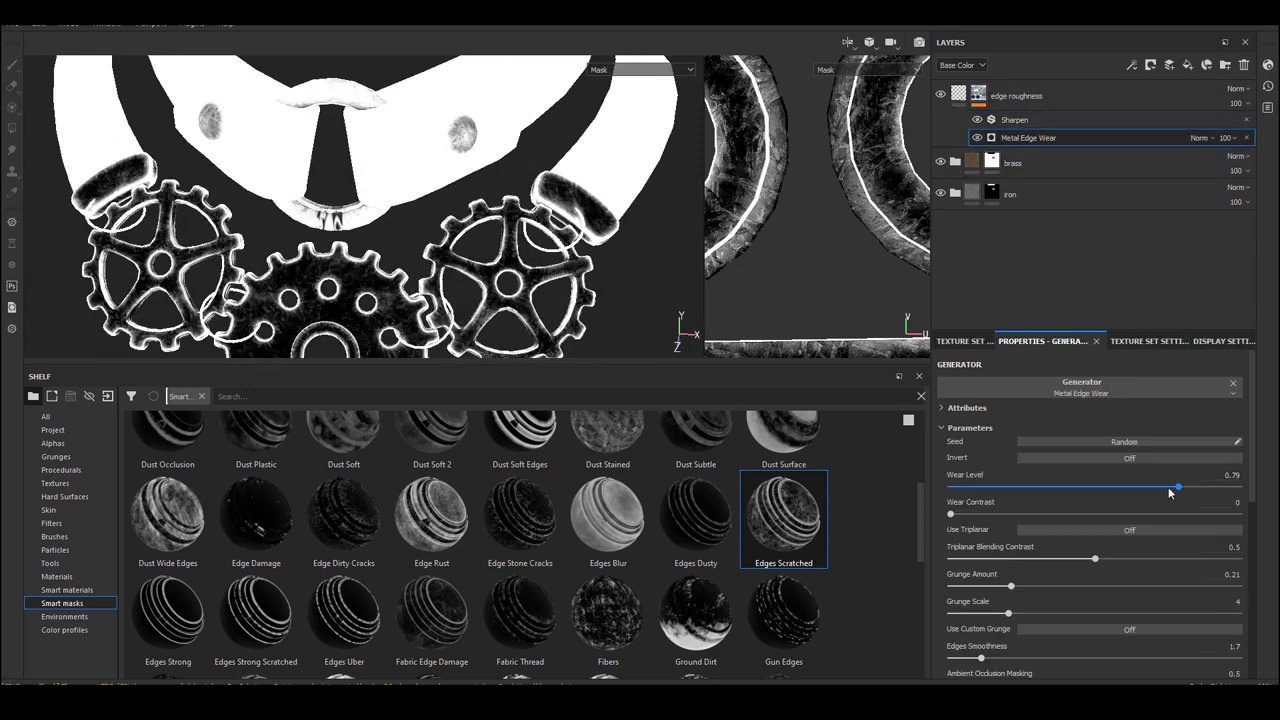
drag(1165, 492, 1138, 492)
scroll(942, 567, down, 1)
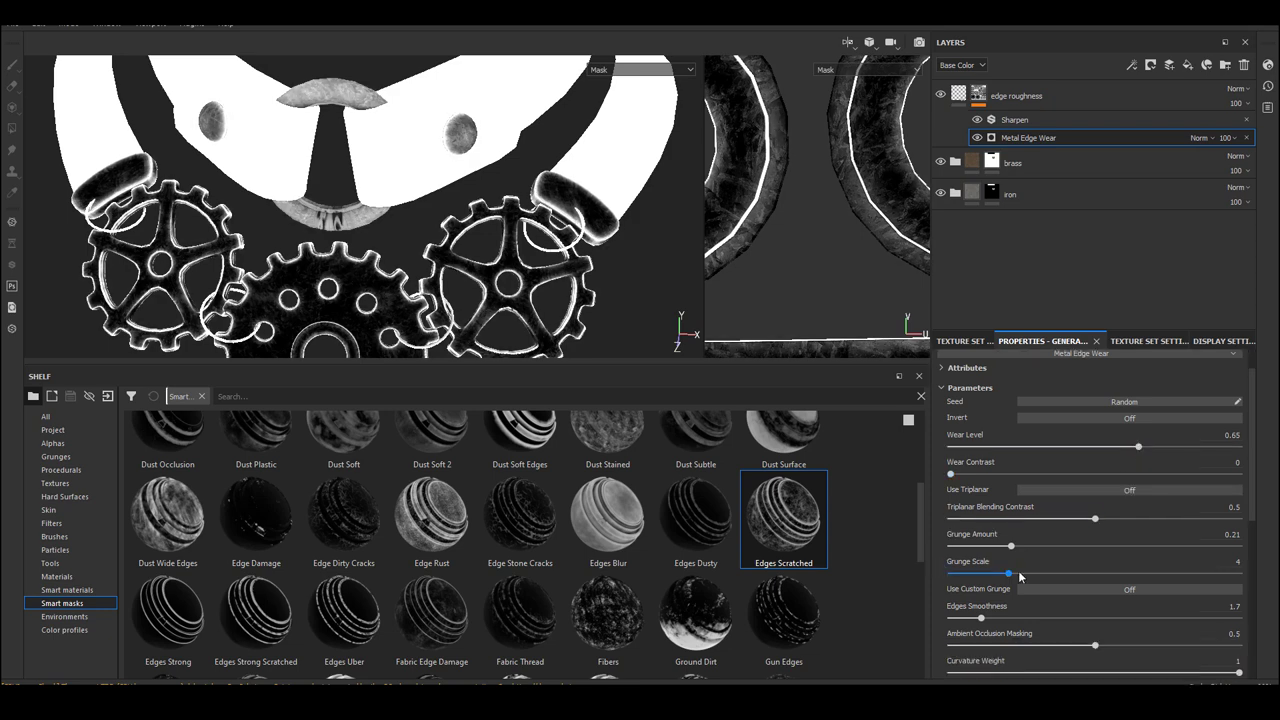
drag(1057, 577, 981, 577)
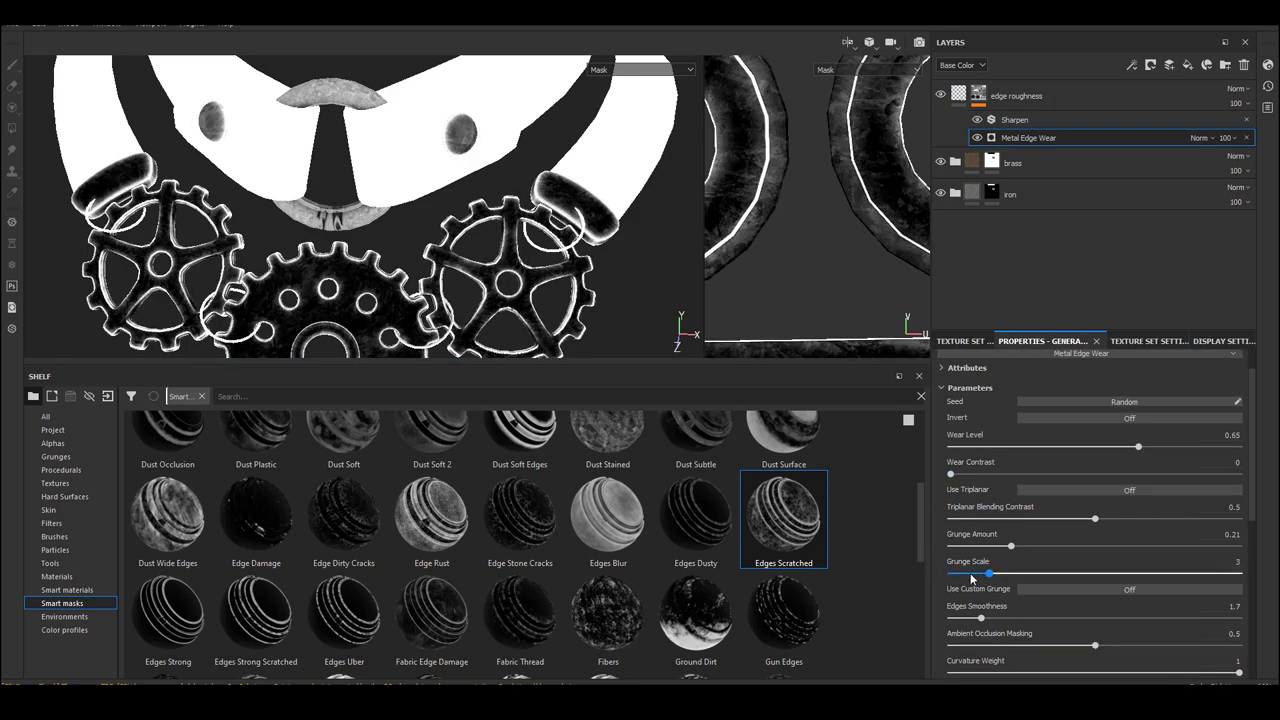
click(967, 575)
alt+middle_drag(452, 262, 456, 134)
alt+right_drag(456, 134, 560, 290)
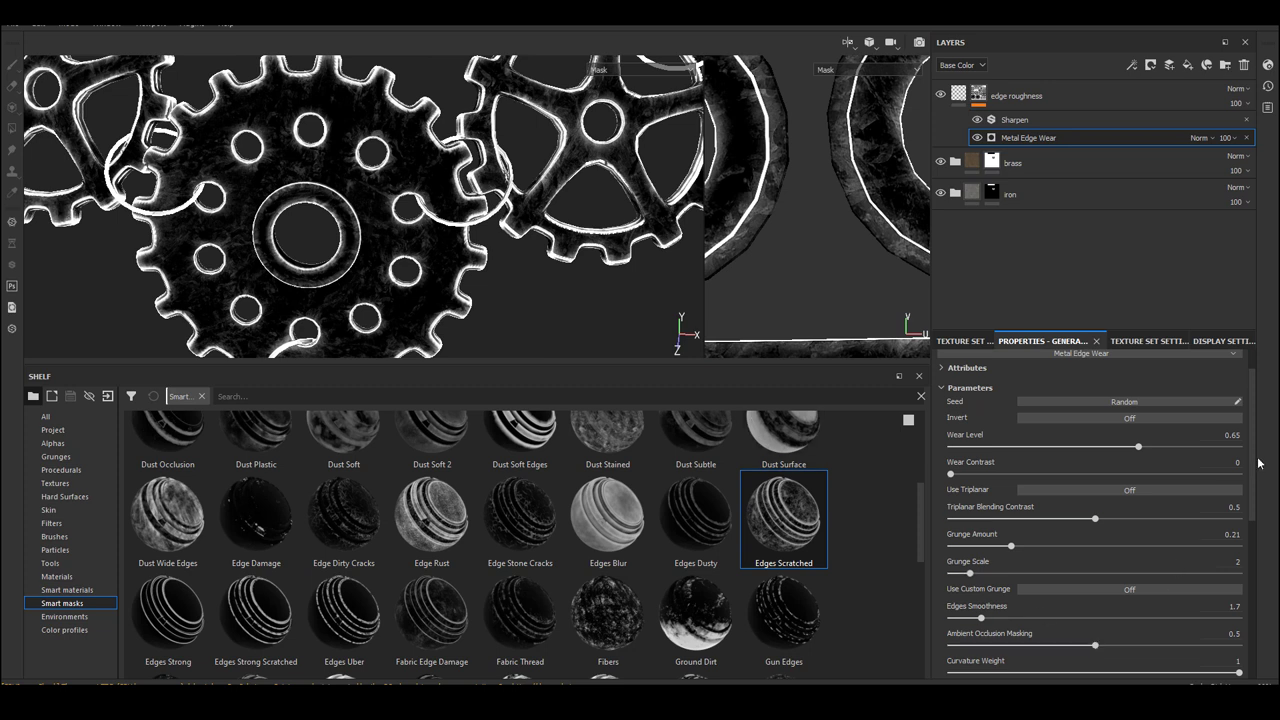
scroll(1255, 463, down, 4)
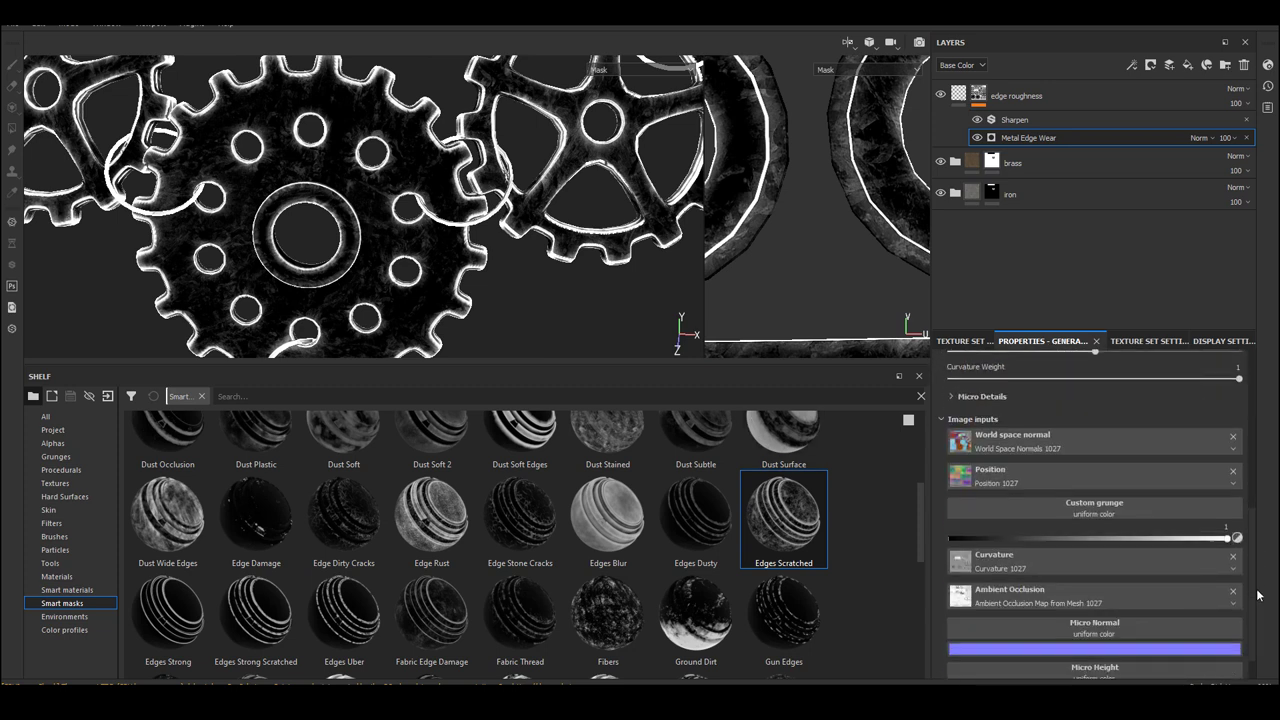
scroll(1200, 500, up, 5)
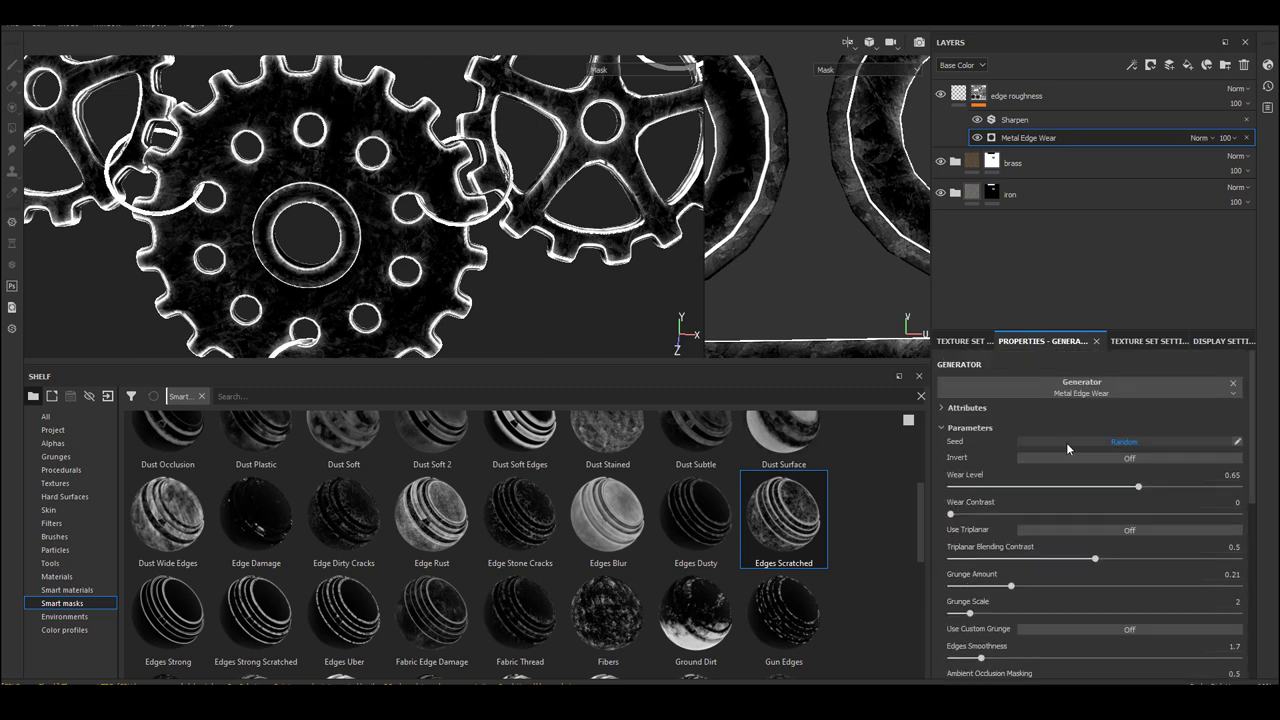
click(1052, 120)
scroll(406, 197, down, 4)
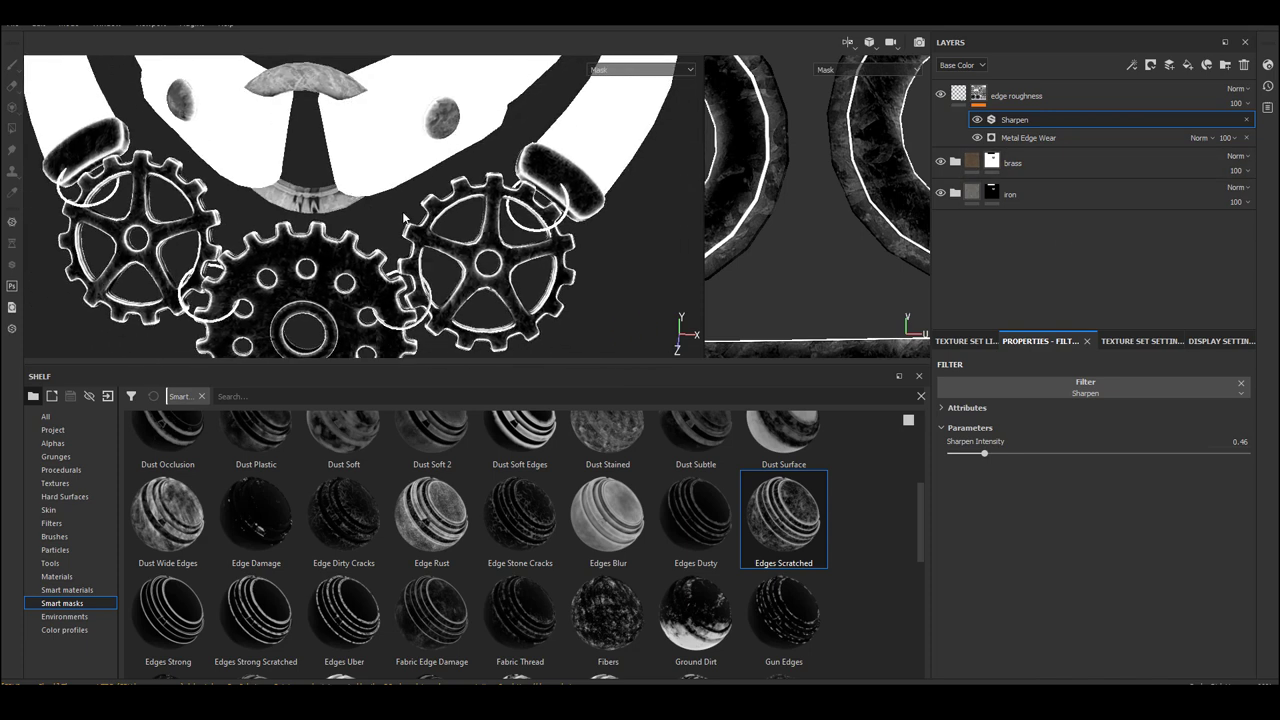
alt+drag(406, 197, 411, 180)
- Add a Grunge Concrete Burnt fill to the edge roughness mask with scale 2 and Multiply blending
right_click(982, 92)
click(1031, 381)
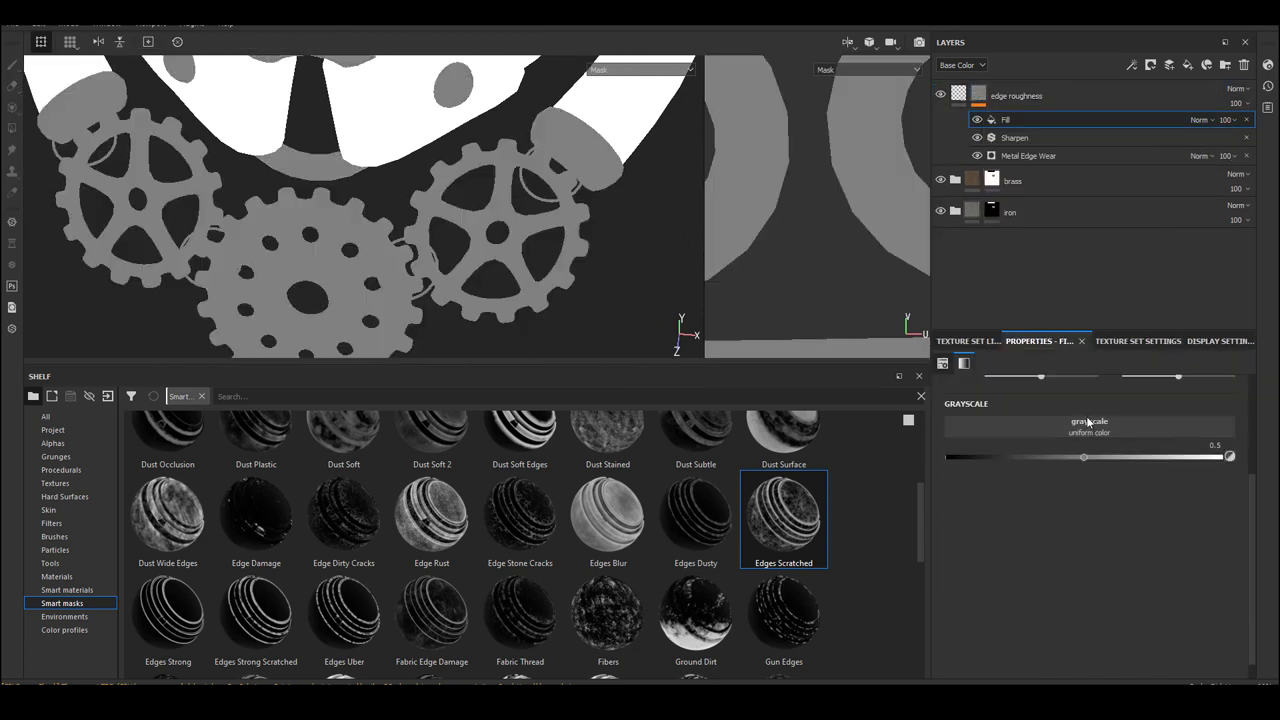
click(56, 456)
mouse_move(421, 465)
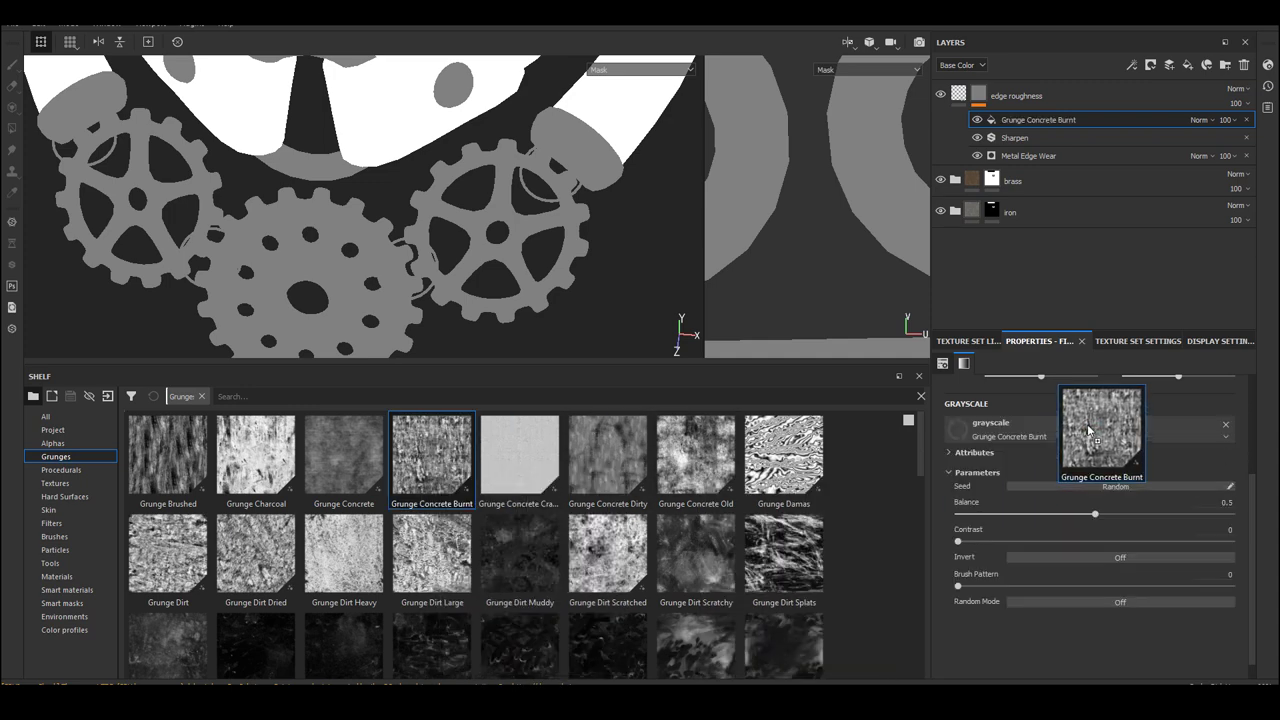
drag(431, 458, 1087, 424)
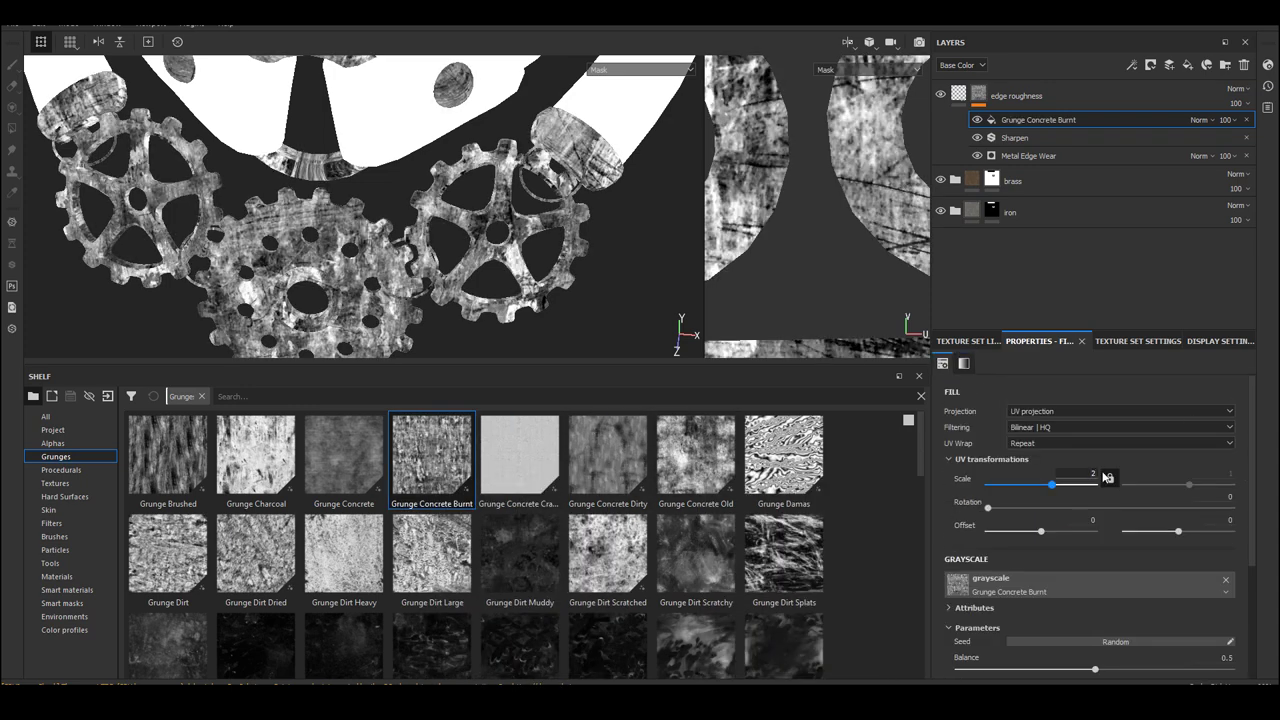
click(1199, 119)
click(1215, 190)
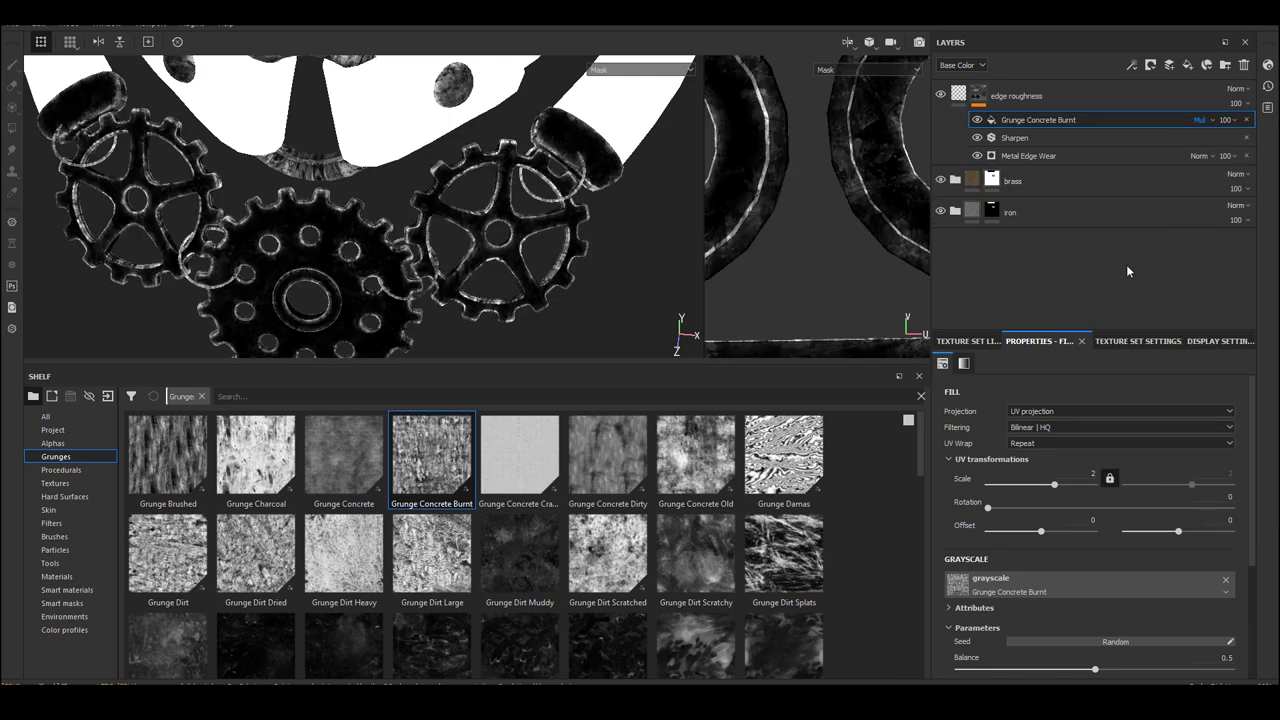
- Add a paint effect on top of the edge roughness mask stack
click(979, 96)
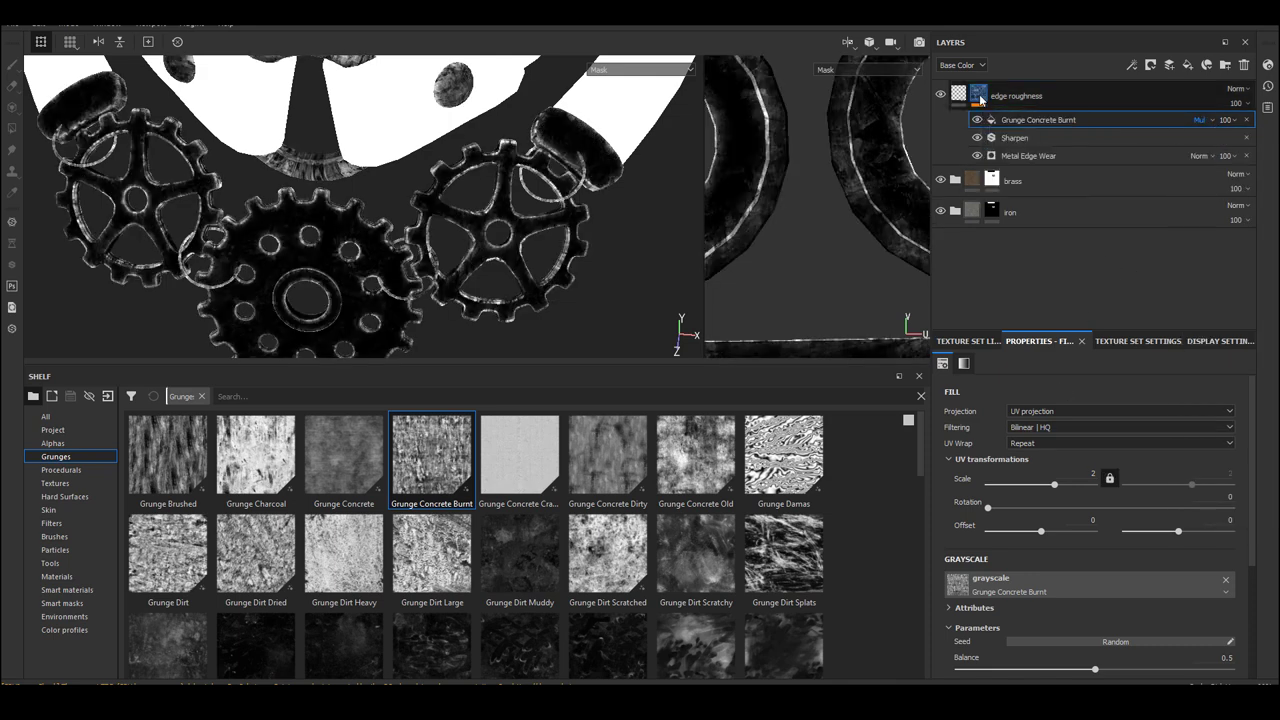
right_click(980, 97)
click(1010, 364)
click(1047, 116)
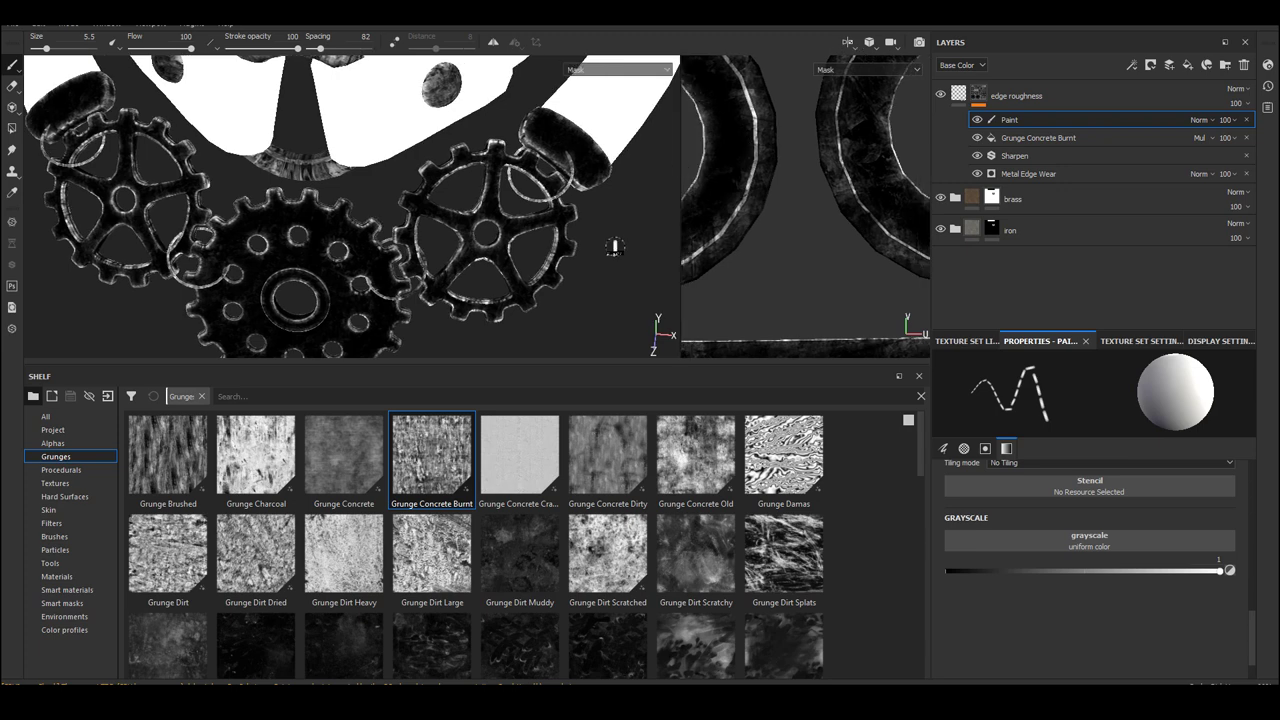
- Set up the Dirt 1 brush with a size of about 4.3, a spacing of 41 and a grayscale value of 0
click(54, 536)
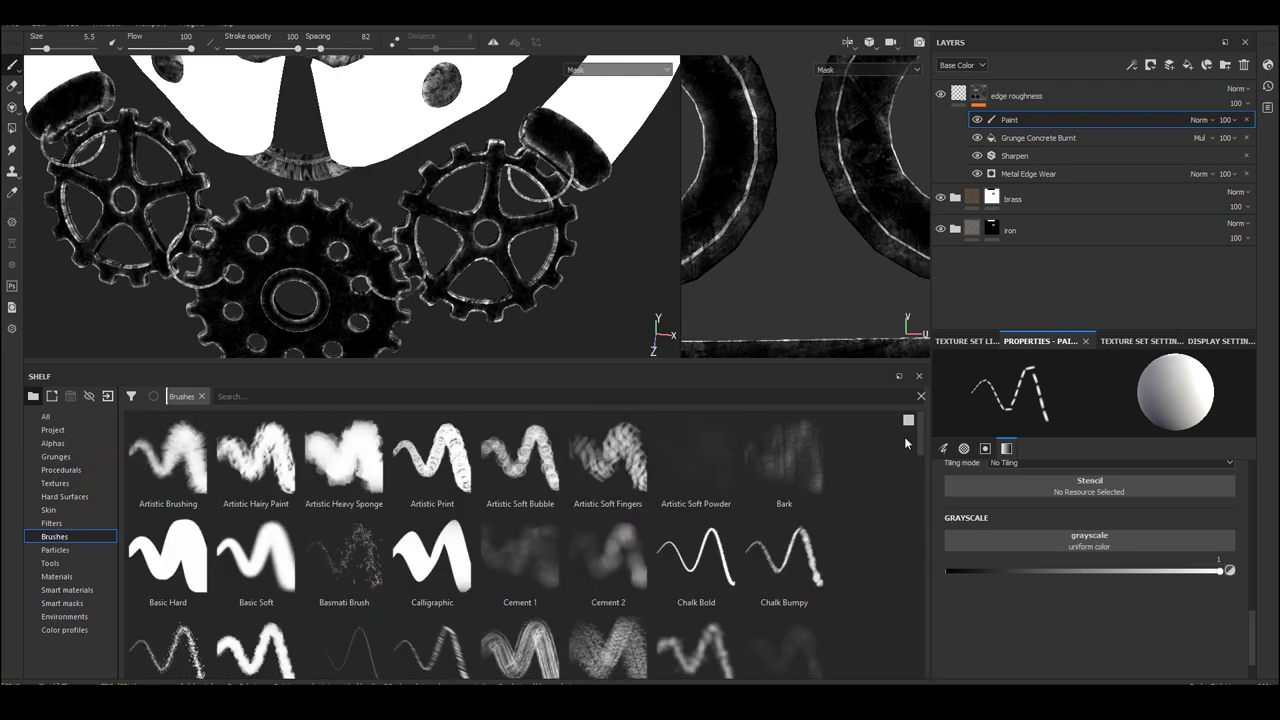
scroll(891, 428, down, 5)
click(458, 565)
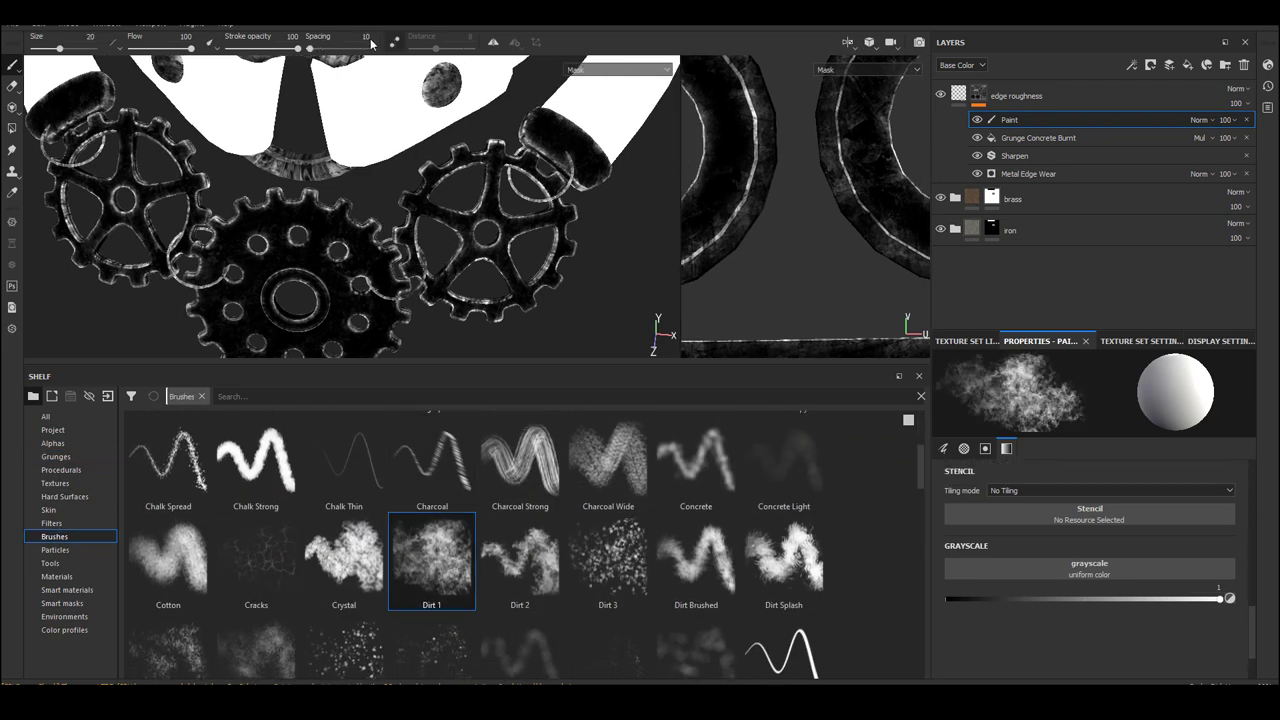
drag(309, 48, 317, 48)
drag(60, 48, 44, 50)
drag(985, 602, 931, 605)
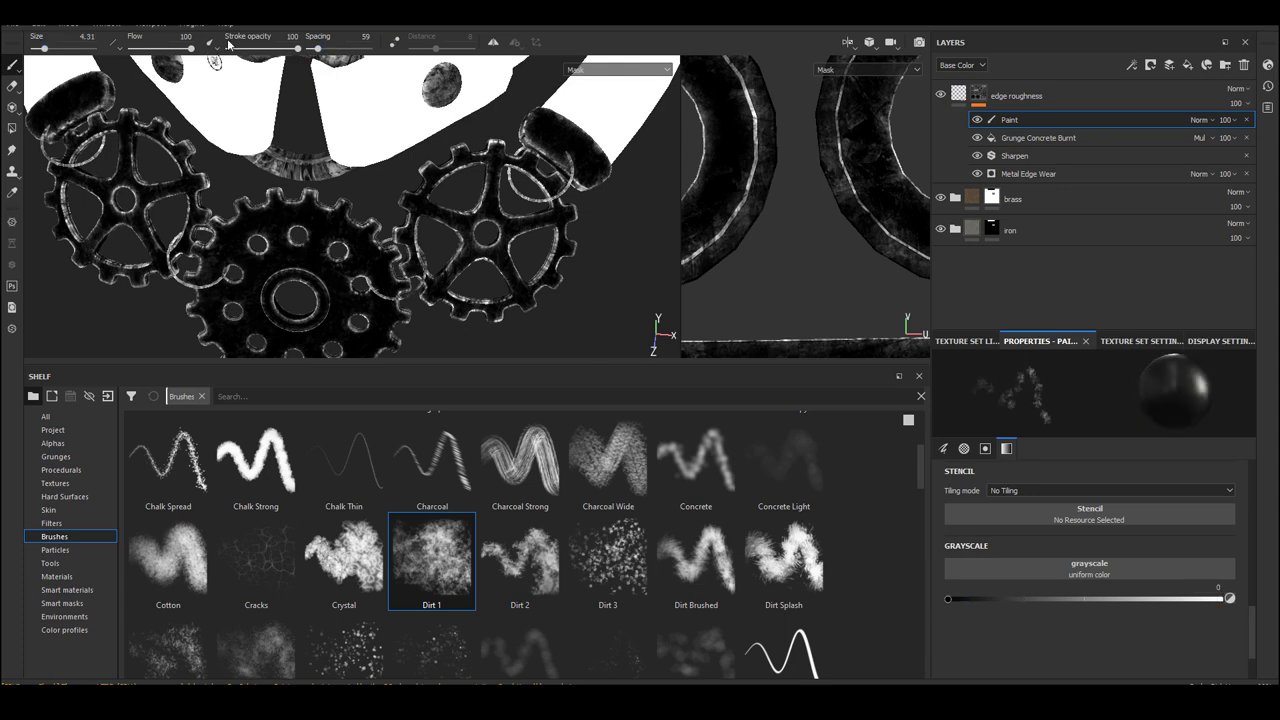
drag(316, 54, 314, 54)
- Paint black dirt strokes over the iron ring's UV strip in the 2D view to reduce its edge wear mask
alt+drag(540, 285, 215, 243)
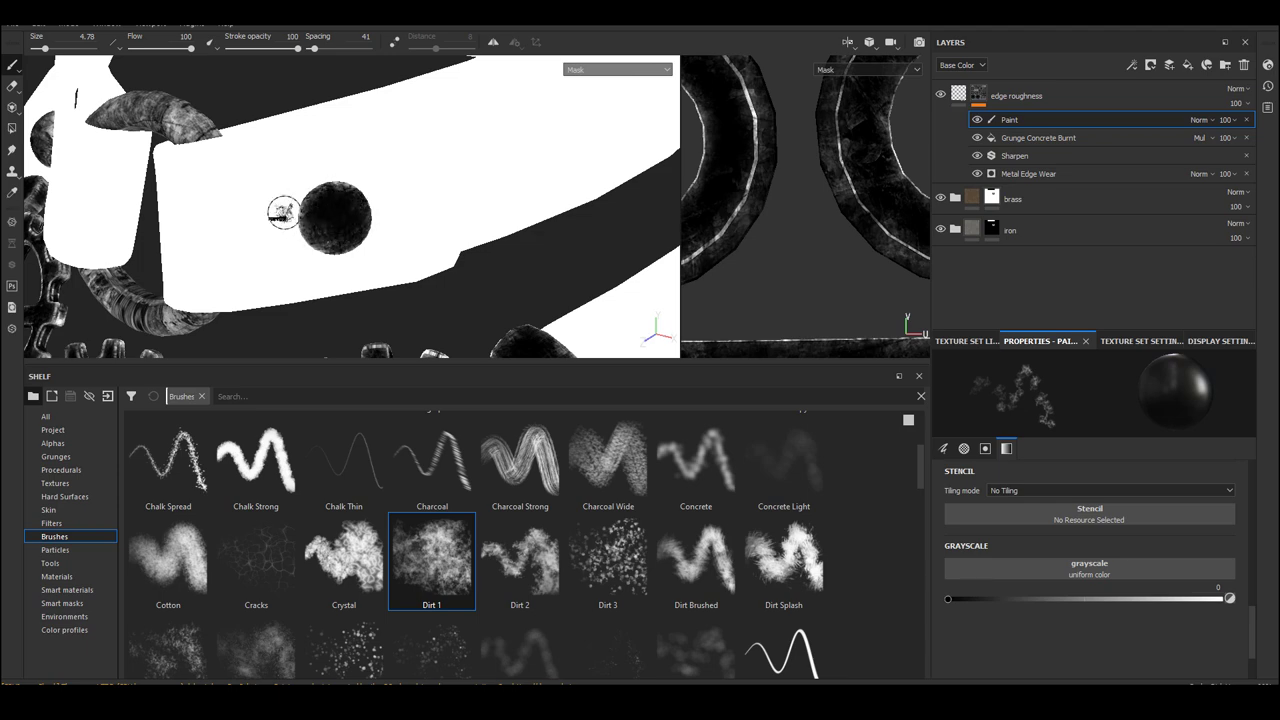
mouse_move(228, 211)
alt+mouse_down()
mouse_move(323, 206)
mouse_move(386, 268)
mouse_move(405, 248)
alt+mouse_up()
drag(680, 137, 579, 140)
scroll(655, 144, down, 6)
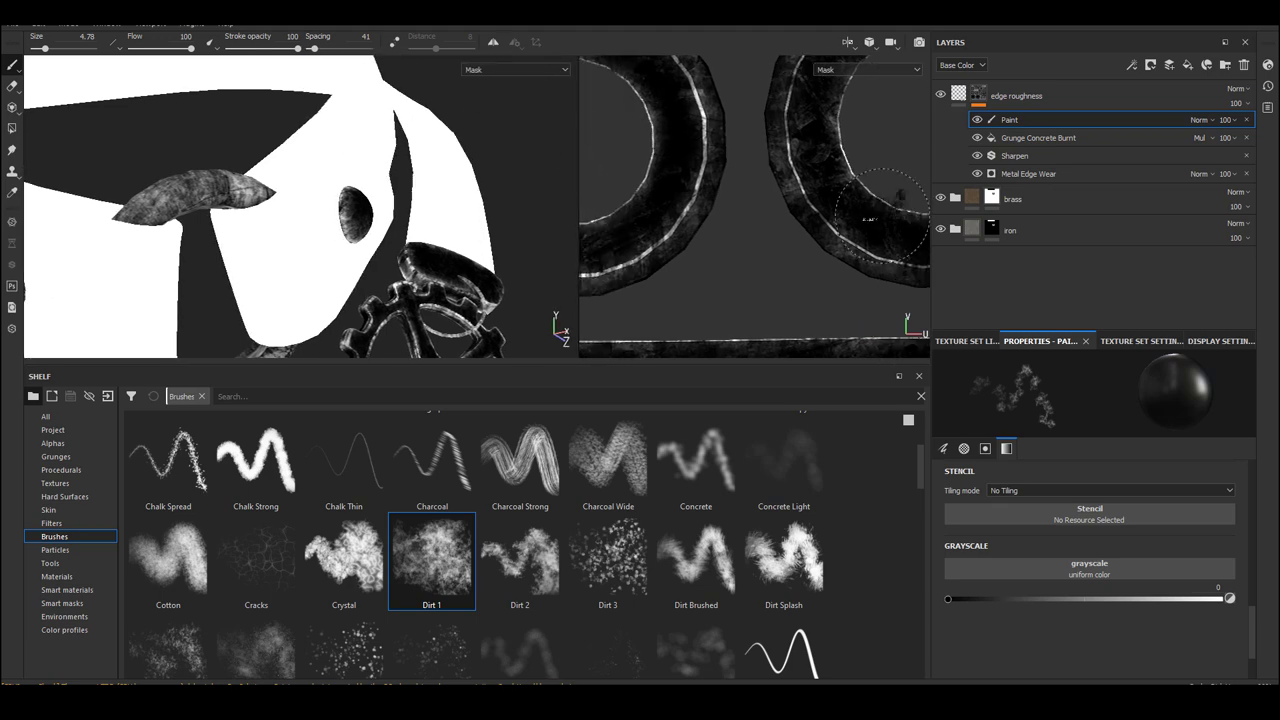
alt+middle_drag(640, 130, 690, 222)
scroll(690, 222, down, 2)
click(689, 220)
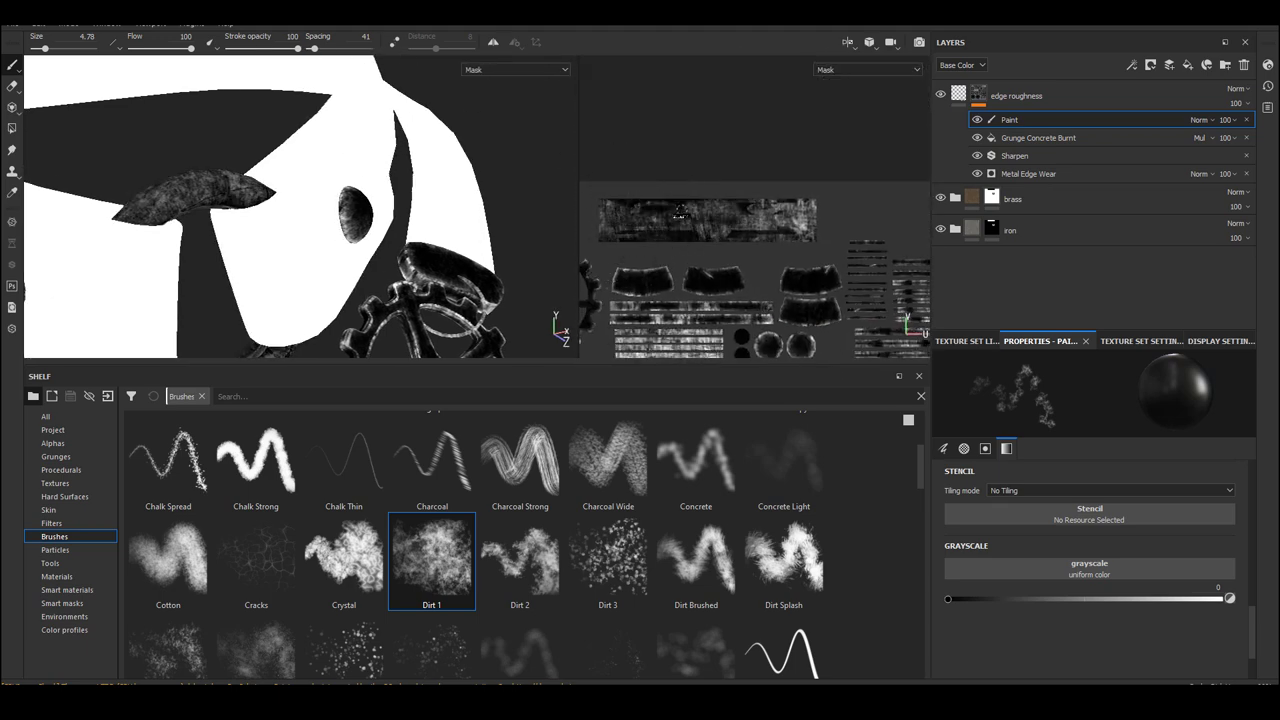
drag(650, 218, 803, 213)
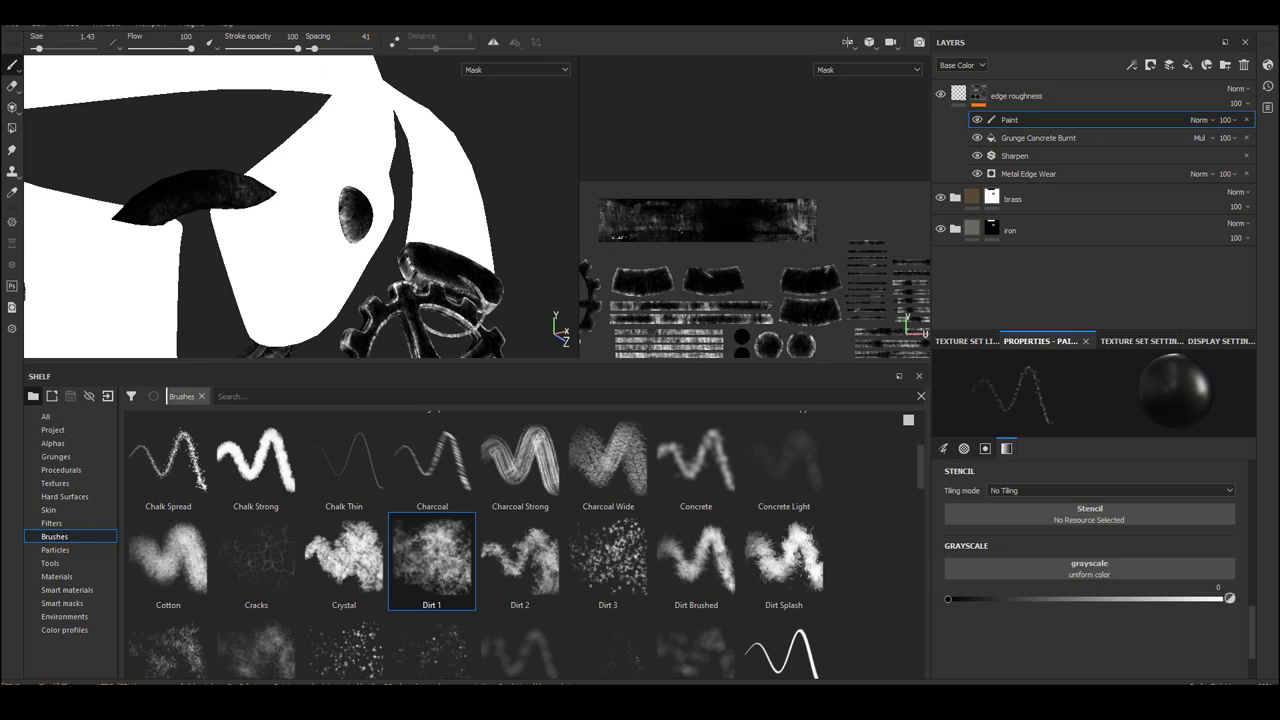
- Paint out more of the mask on the lower part of the iron ring with a brush size of 1.43
scroll(805, 230, up, 2)
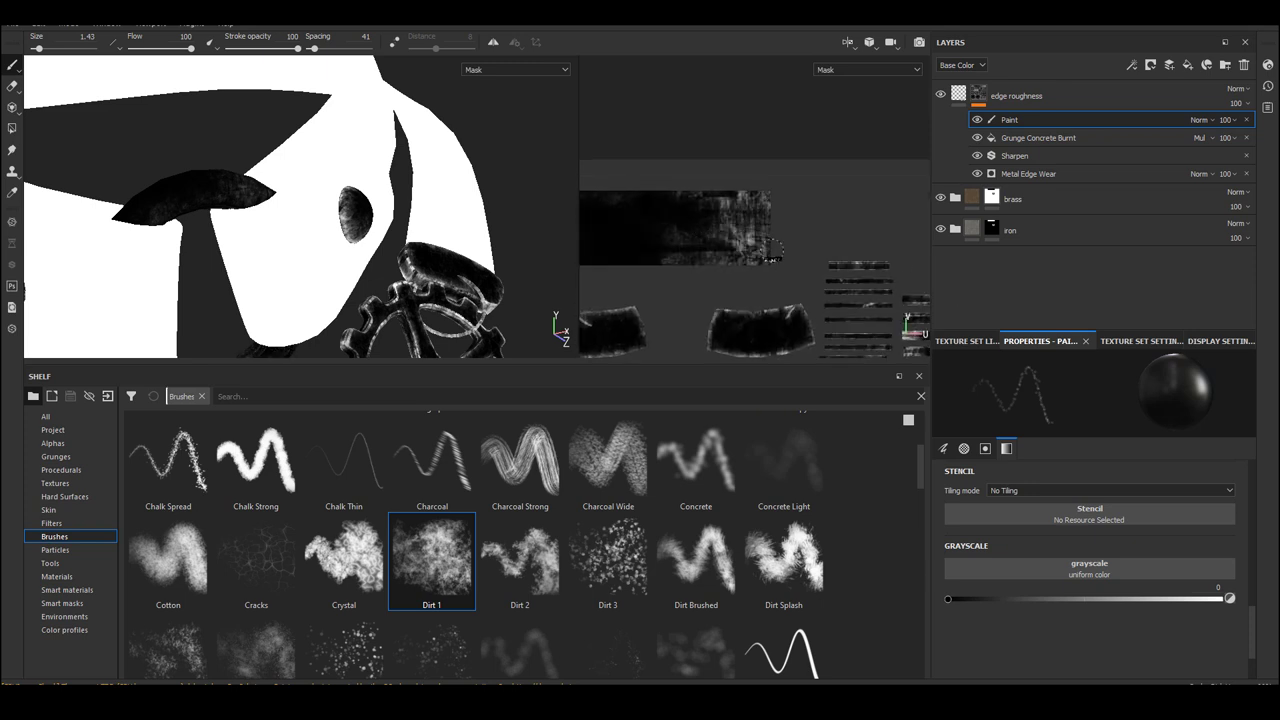
alt+middle_drag(183, 229, 227, 163)
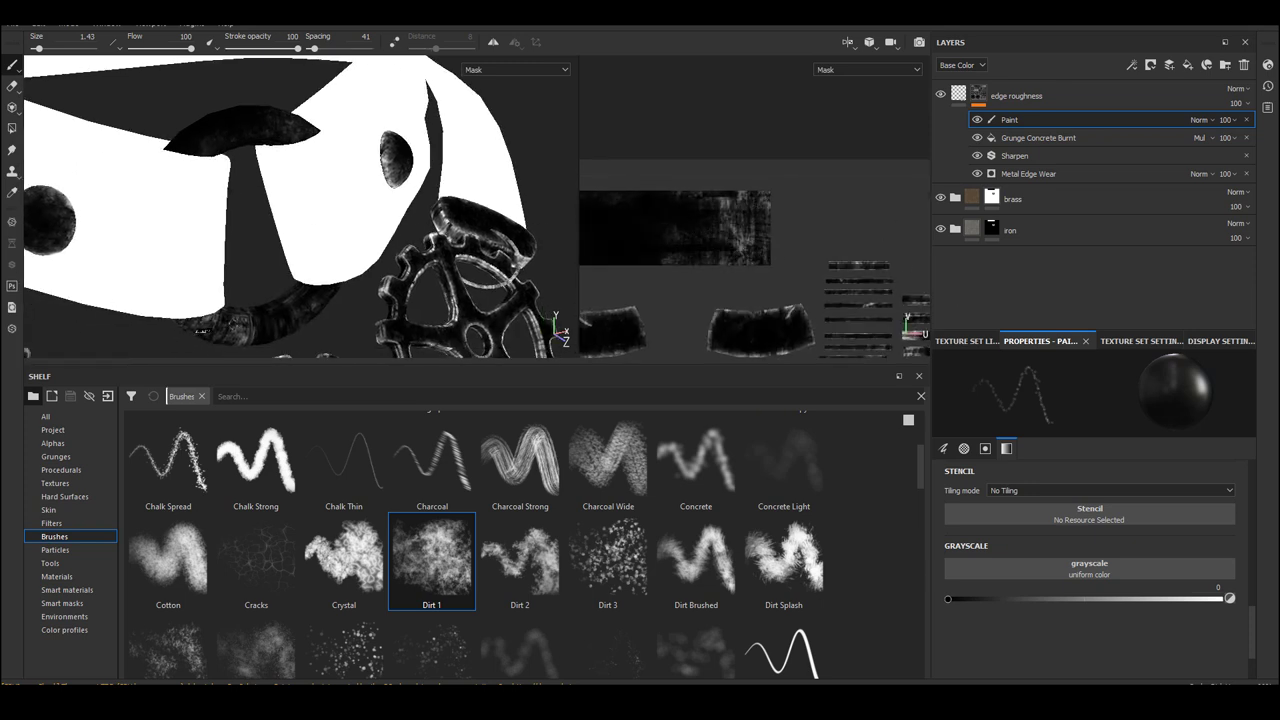
drag(262, 328, 318, 312)
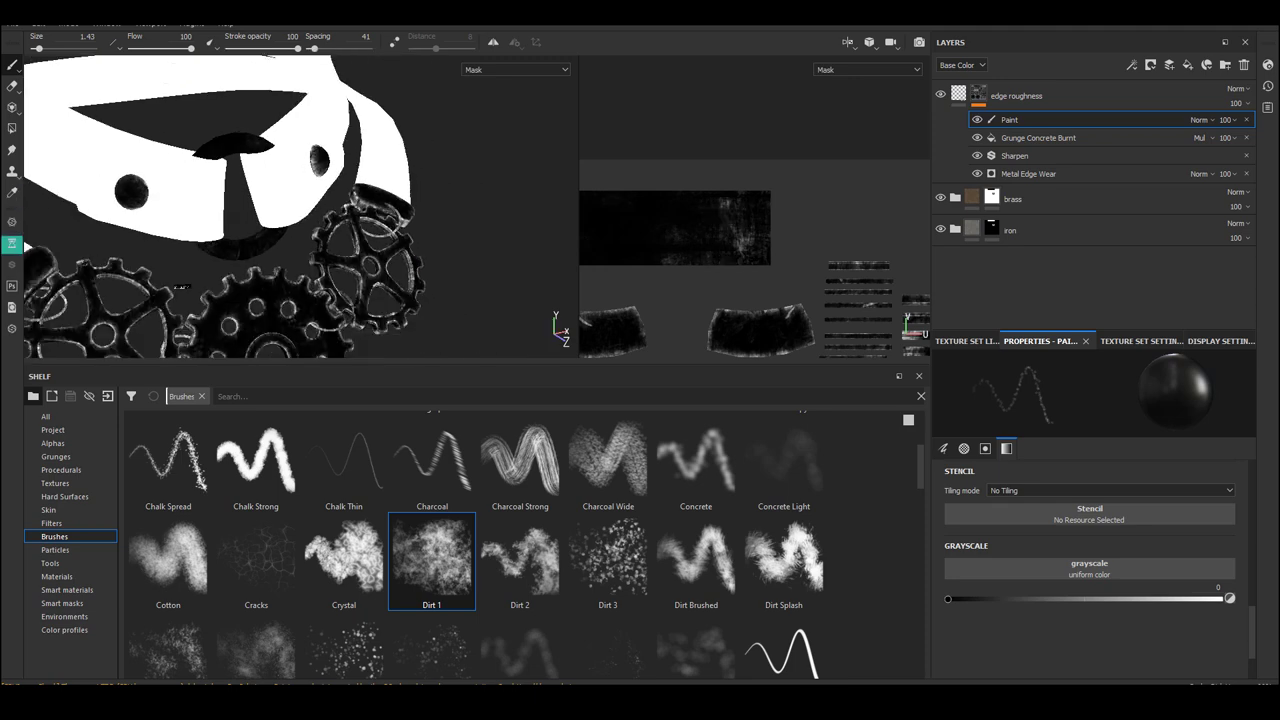
- Add a fill layer above the edge roughness layer and name it surface wear
click(1087, 99)
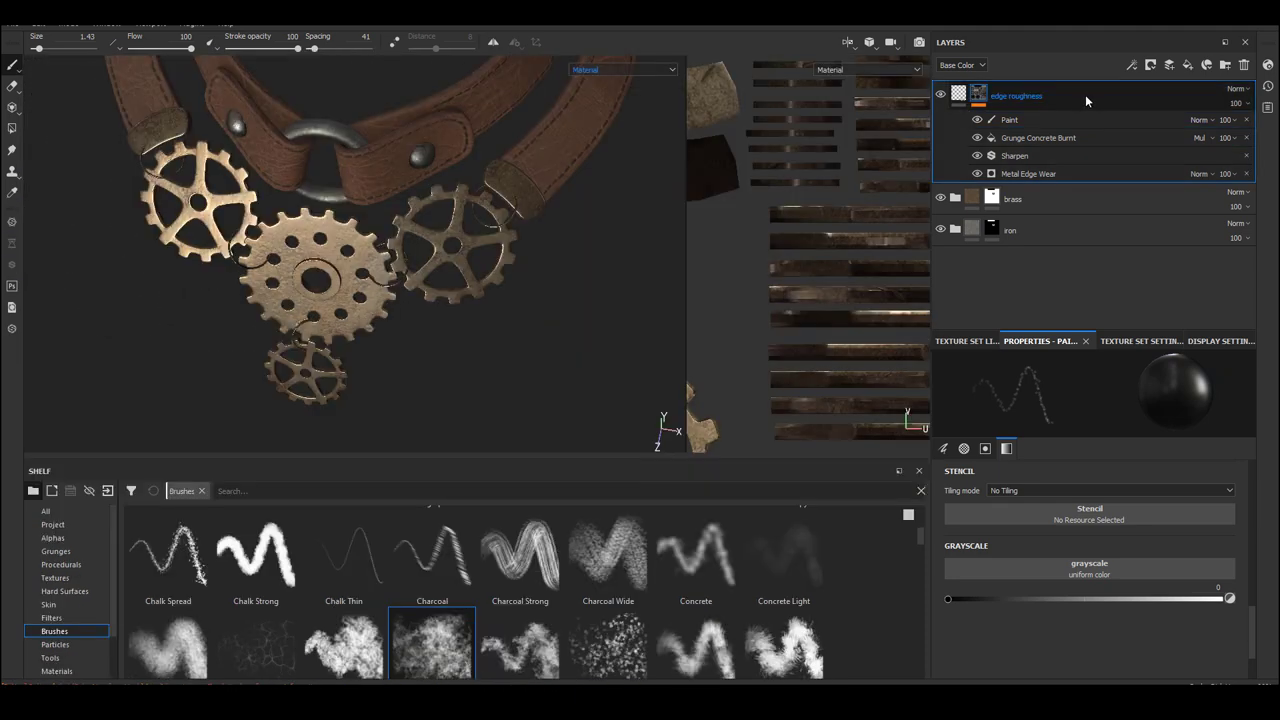
click(1187, 65)
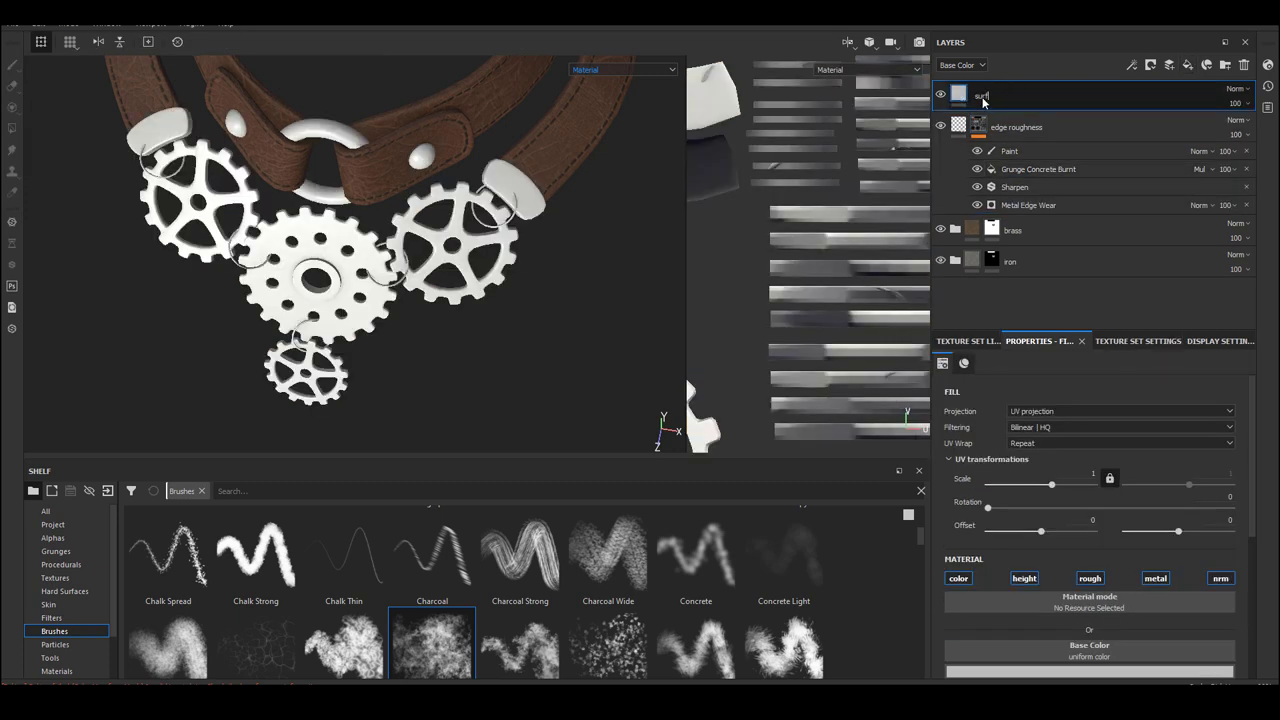
key(Return)
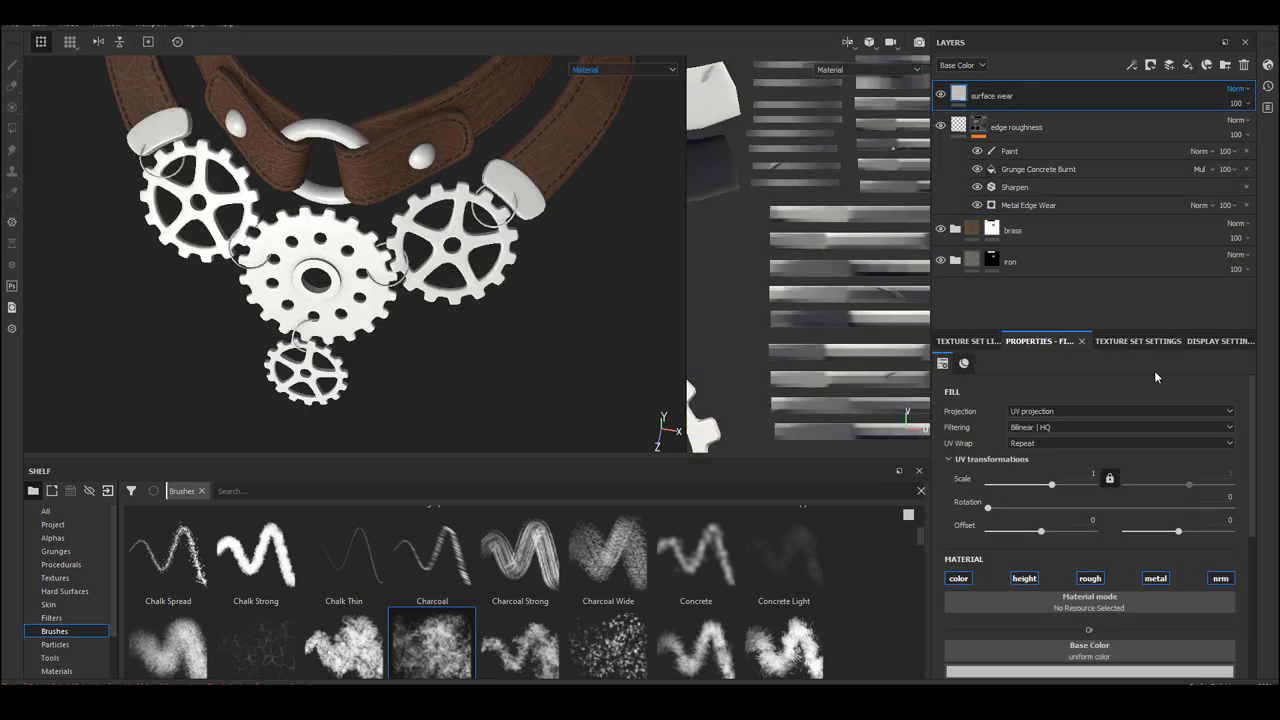
- Assign the sbwheap_4K_Albedo texture as the base color of the surface wear layer
scroll(1247, 446, down, 5)
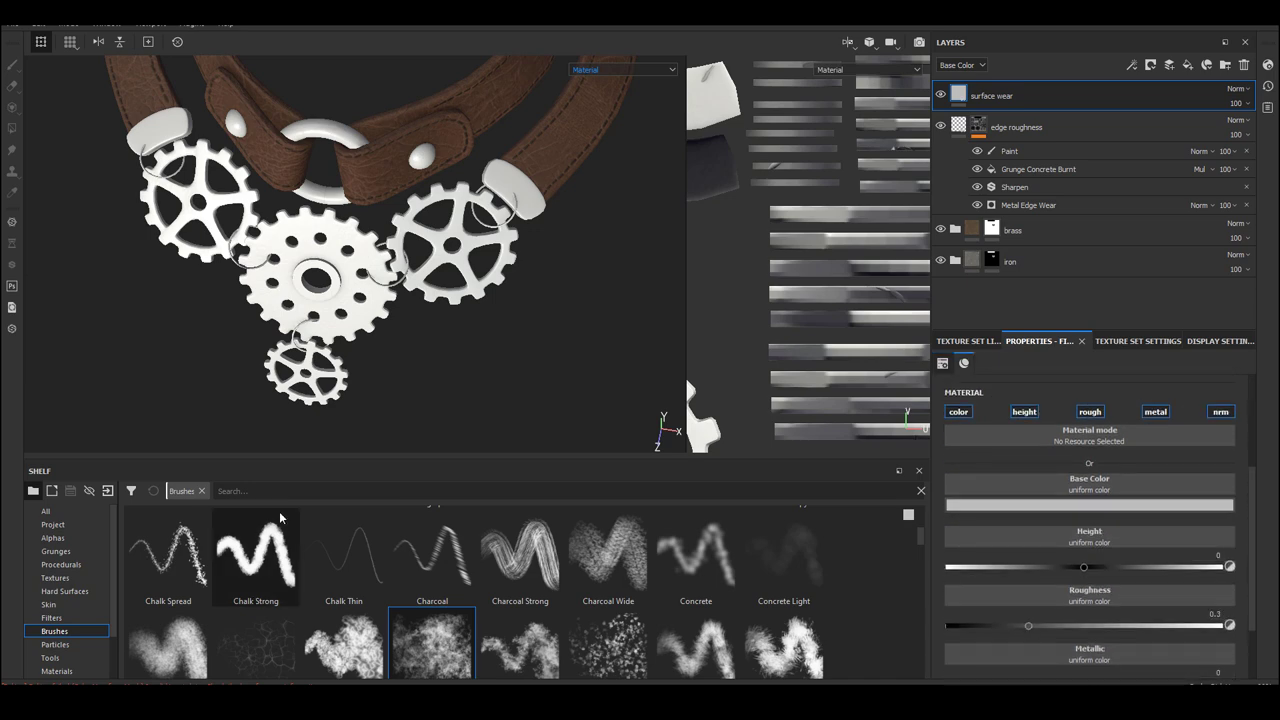
click(55, 578)
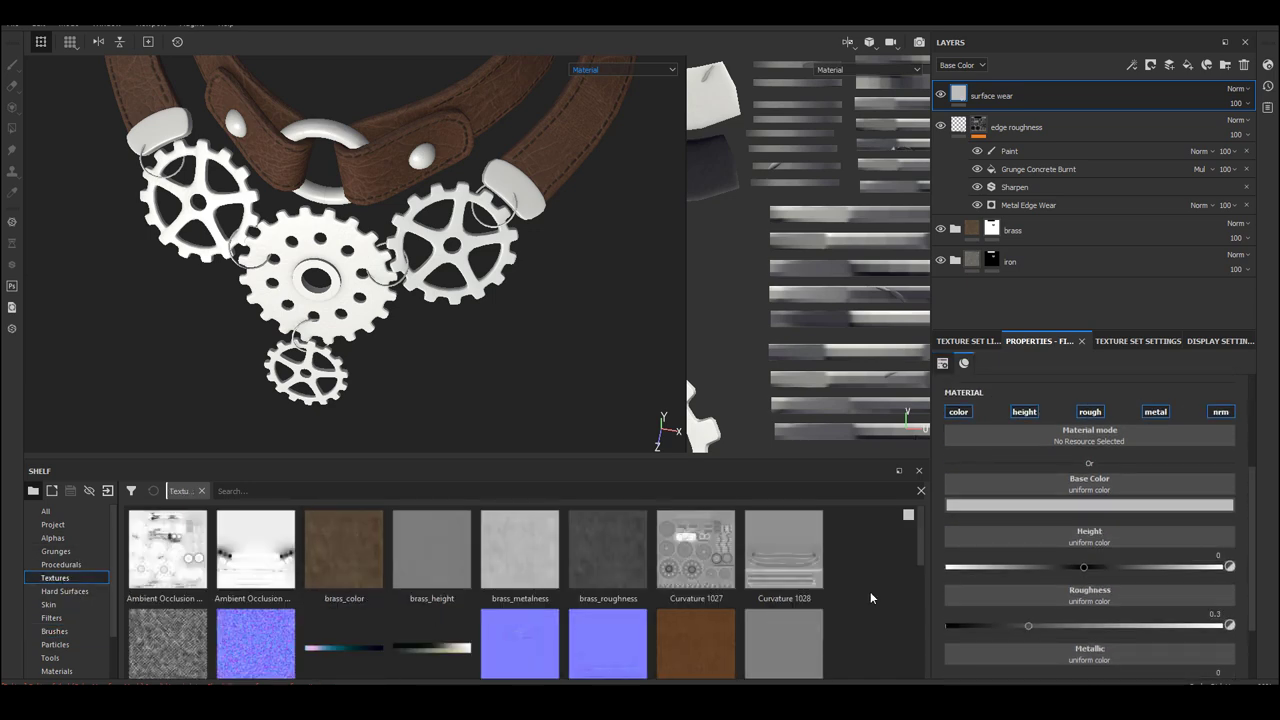
scroll(870, 595, down, 5)
scroll(870, 591, down, 5)
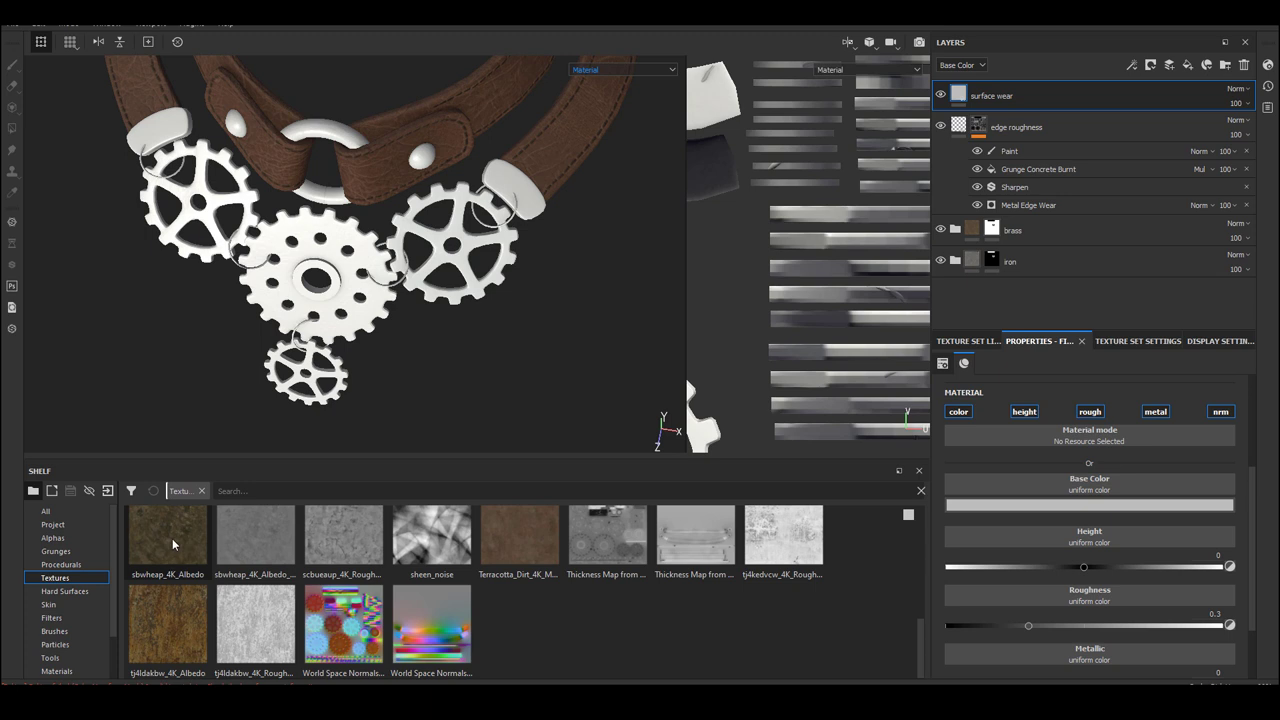
drag(168, 540, 1066, 489)
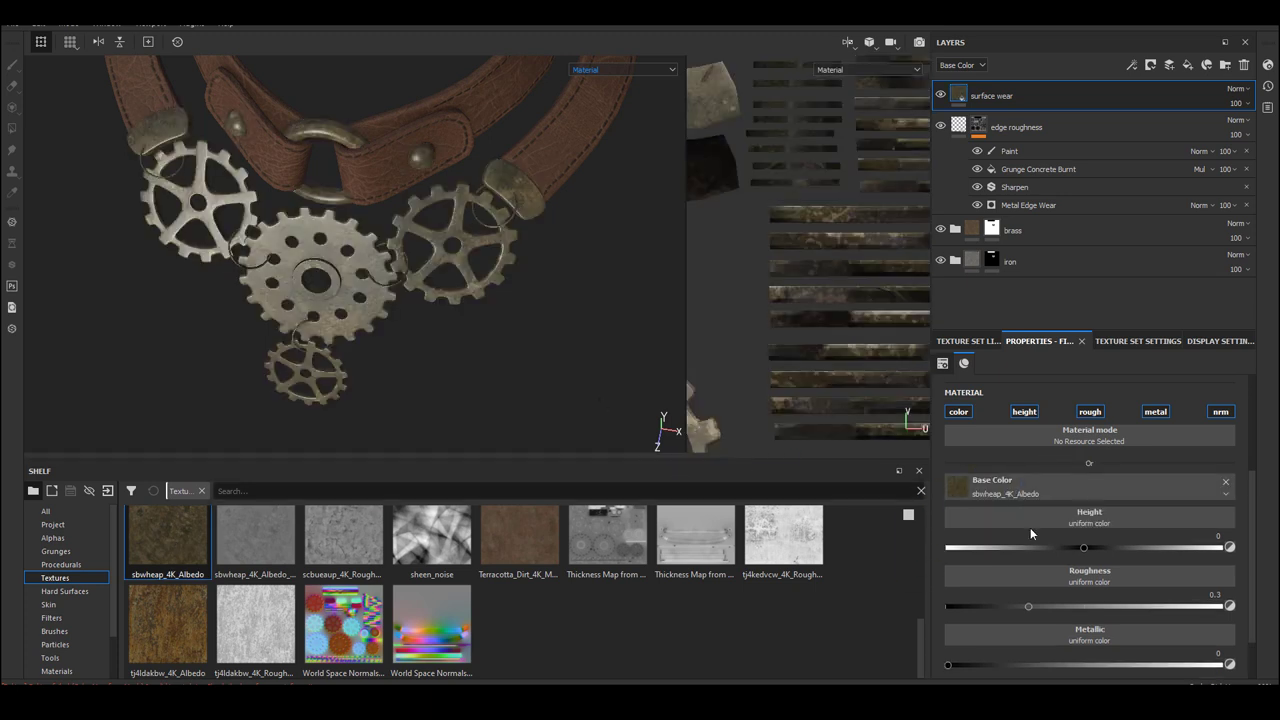
- Replace the surface wear layer's base color with the tj4ldakbw_4K_Albedo texture and set its UV scale to 2
drag(171, 625, 1106, 495)
scroll(1250, 430, up, 3)
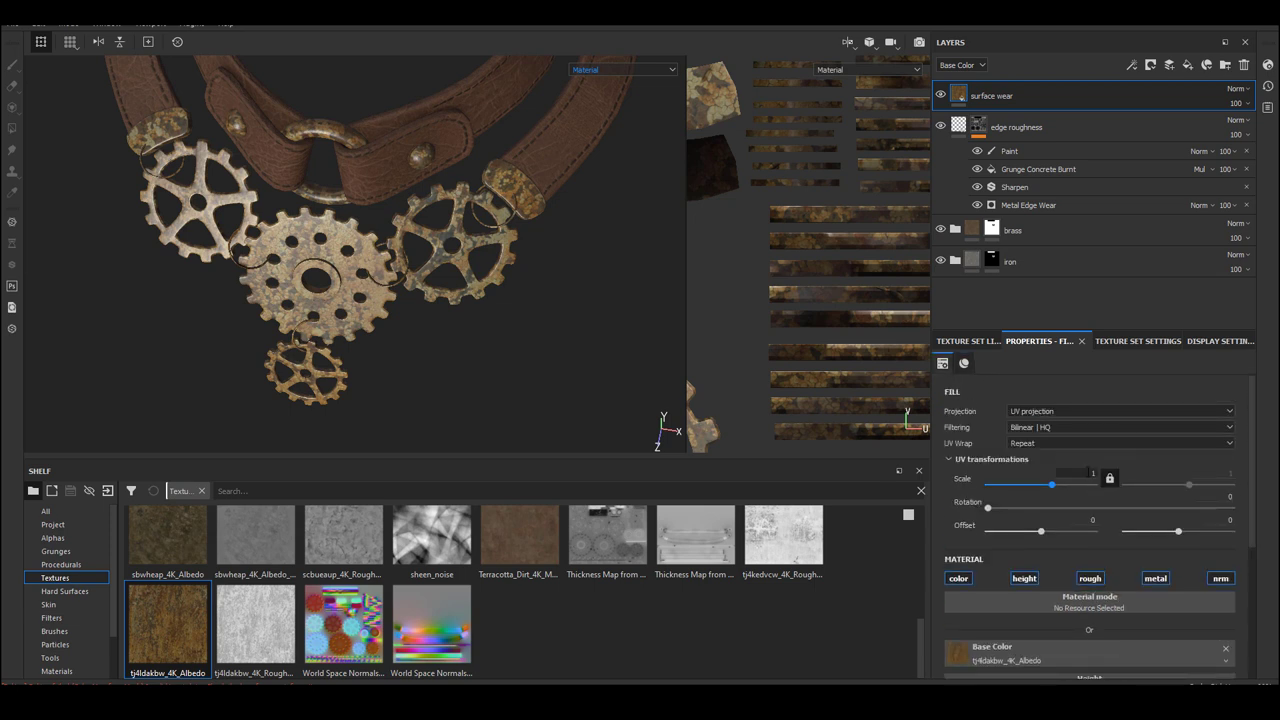
text(2)
key(Return)
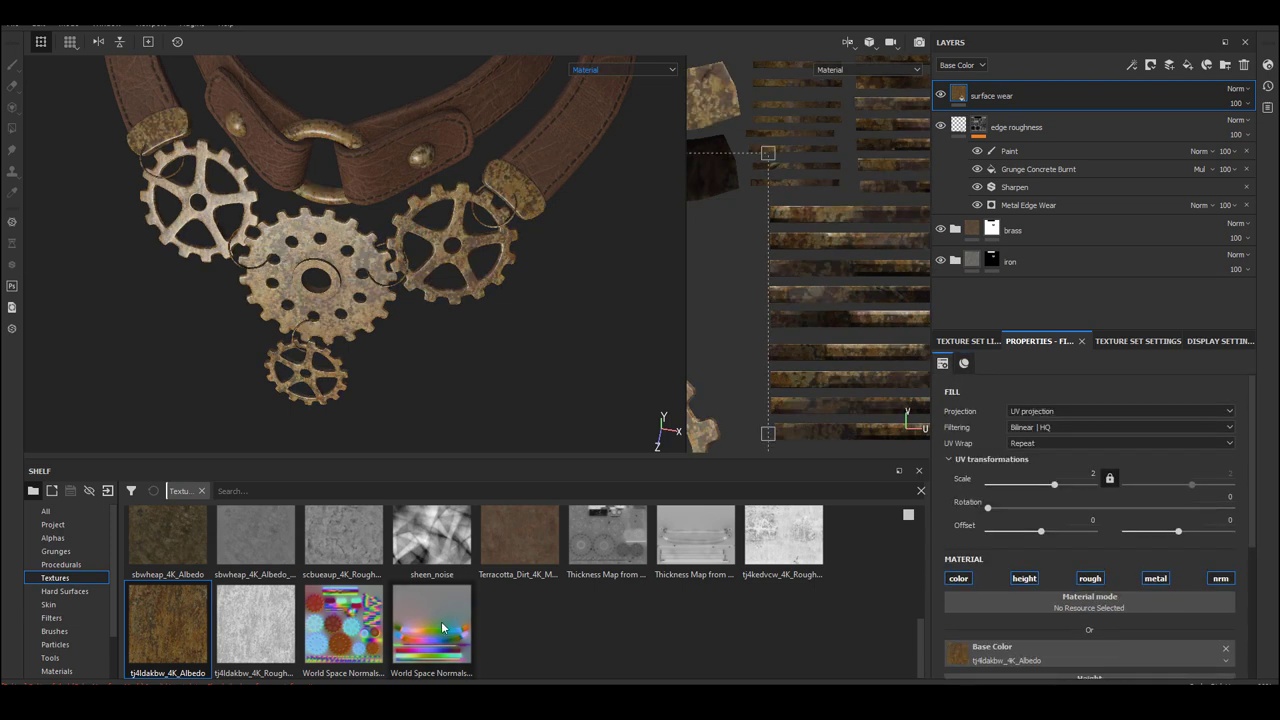
scroll(1084, 521, down, 3)
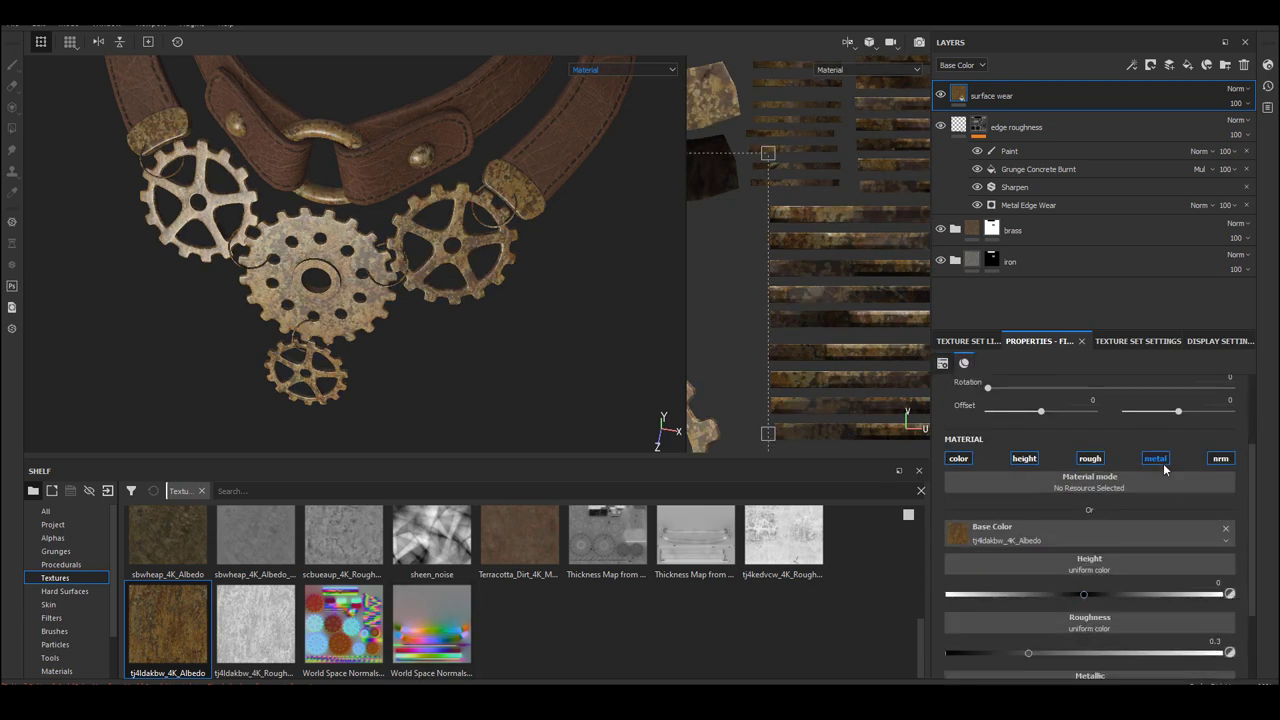
- Assign the tj4ldakbw_4K_Roughness texture to the surface wear layer's roughness and turn off its height, metal and normal channels
drag(252, 625, 1095, 628)
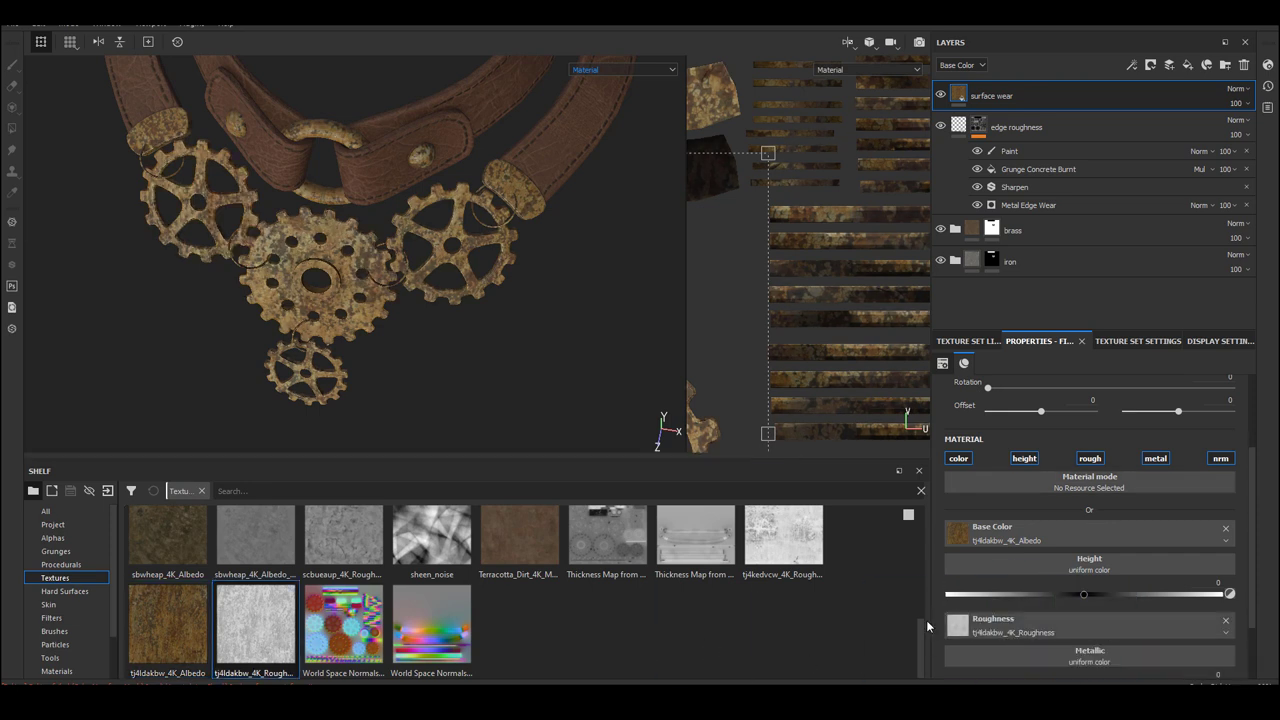
scroll(920, 633, up, 1)
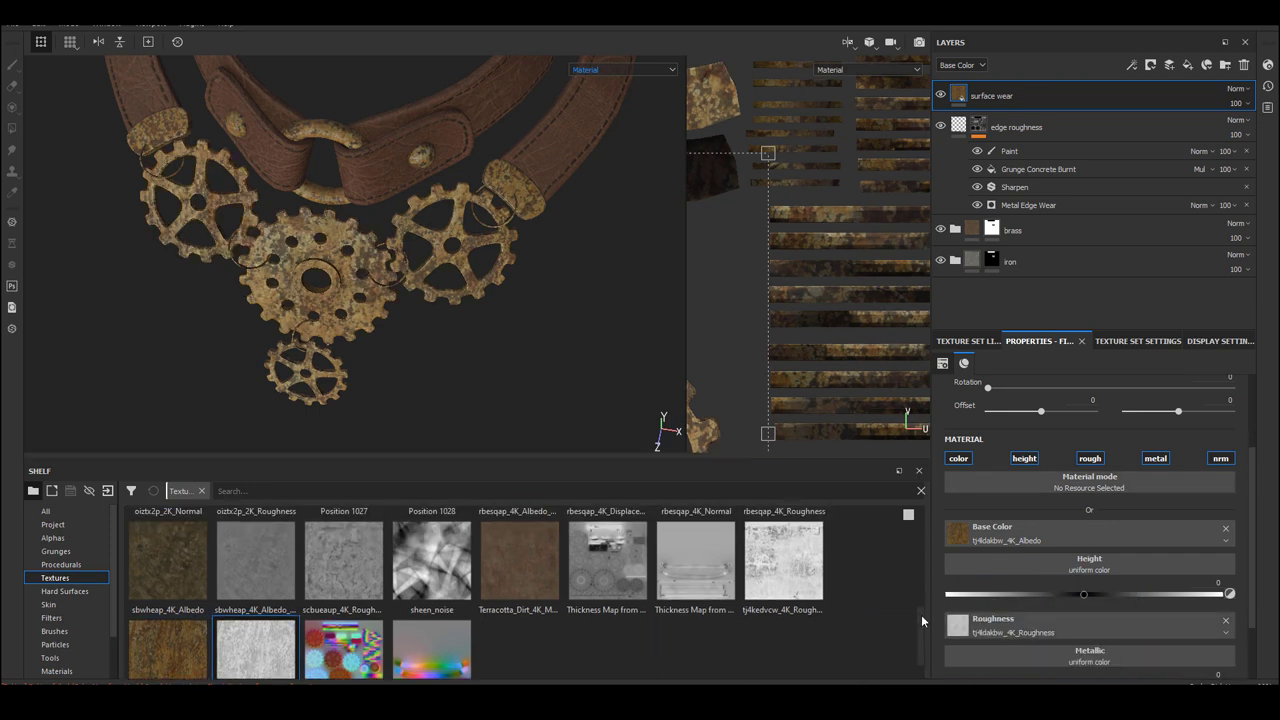
click(1031, 458)
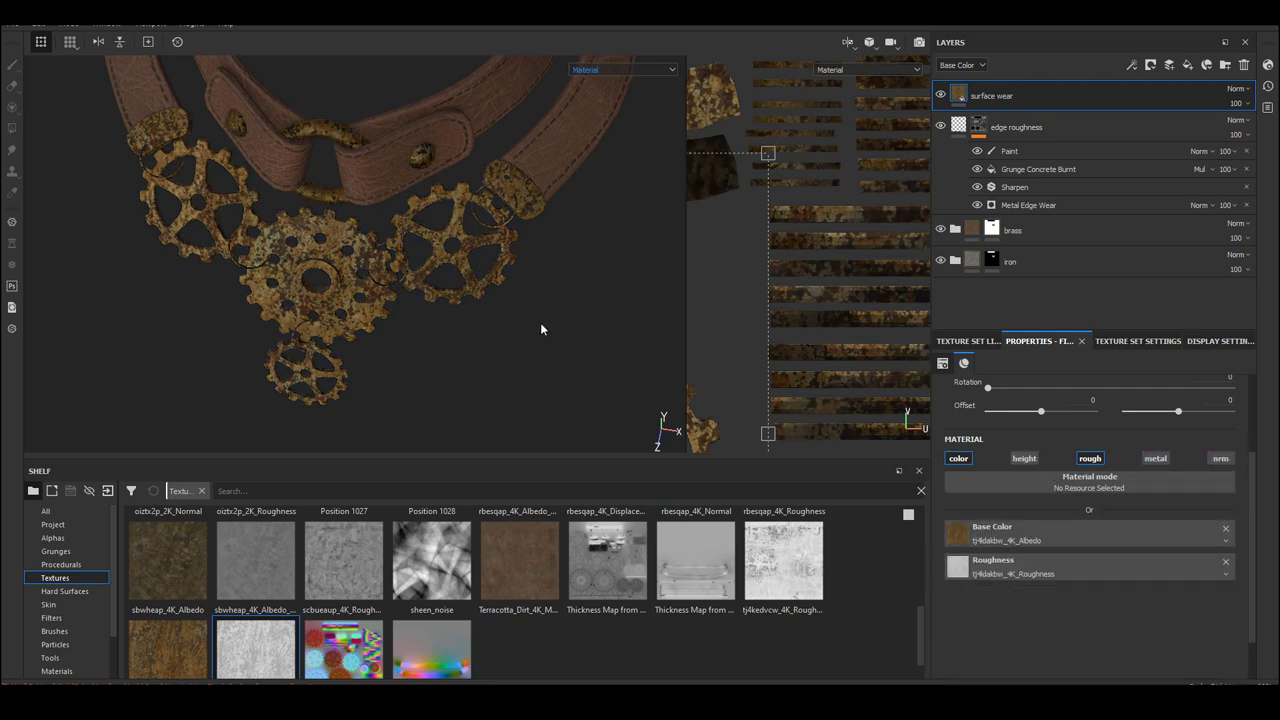
alt+drag(349, 226, 529, 389)
alt+right_drag(529, 389, 400, 381)
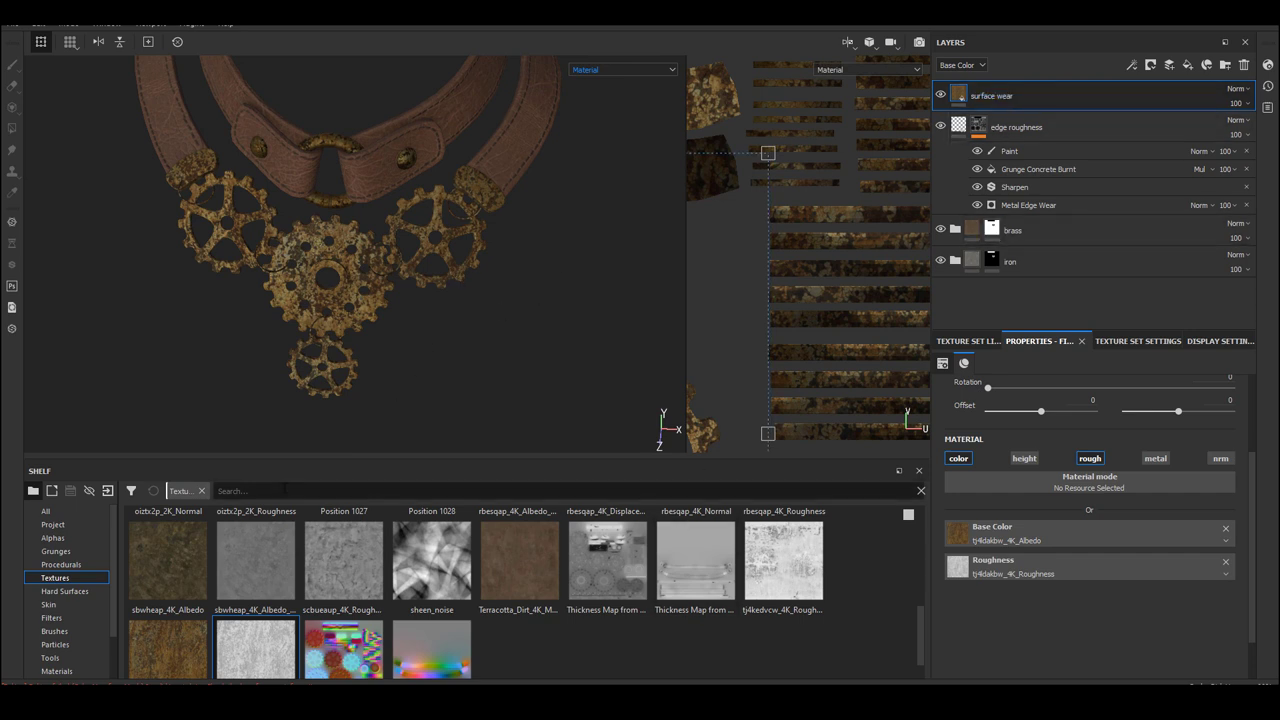
- Add a black mask to the surface wear layer and apply the Surface Worn smart mask to it
right_click(953, 90)
click(1019, 115)
scroll(113, 644, down, 2)
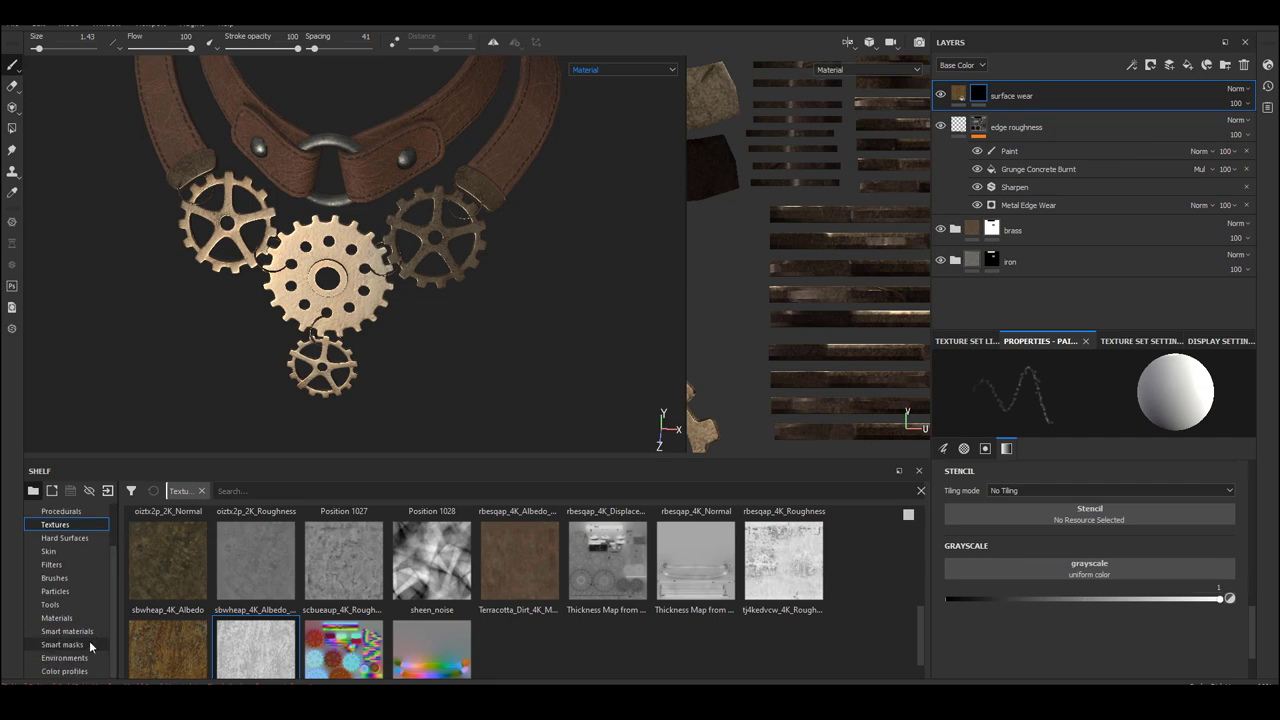
click(86, 645)
drag(680, 458, 680, 326)
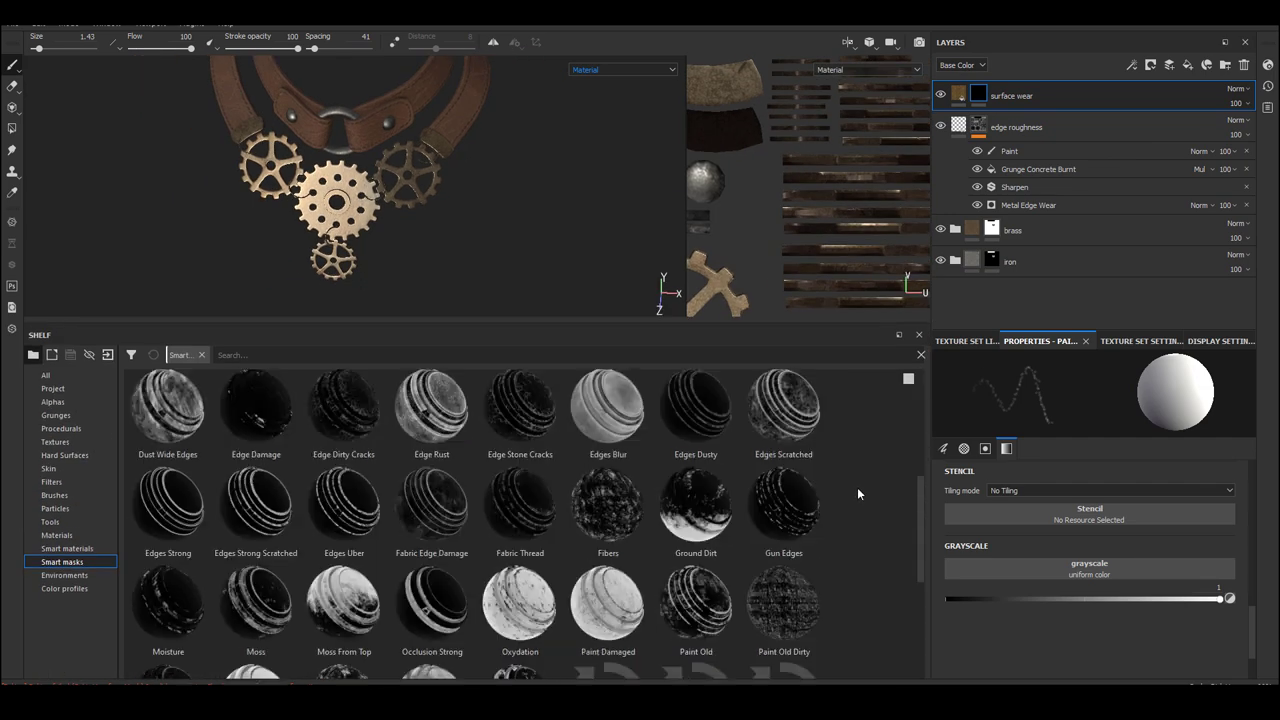
scroll(858, 489, down, 2)
drag(168, 625, 1110, 98)
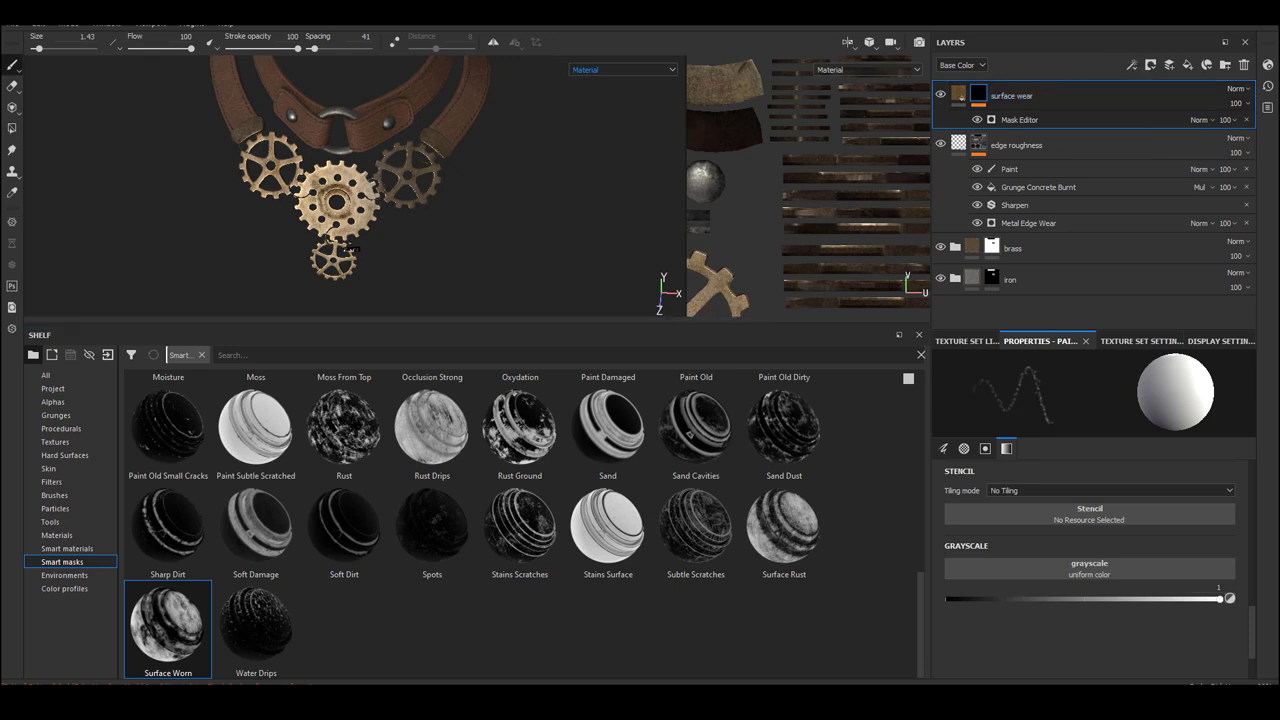
- Display the surface wear layer's mask alone in the 3D view and examine its coverage on the gears
alt+right_drag(600, 154, 571, 257)
alt+drag(571, 257, 488, 264)
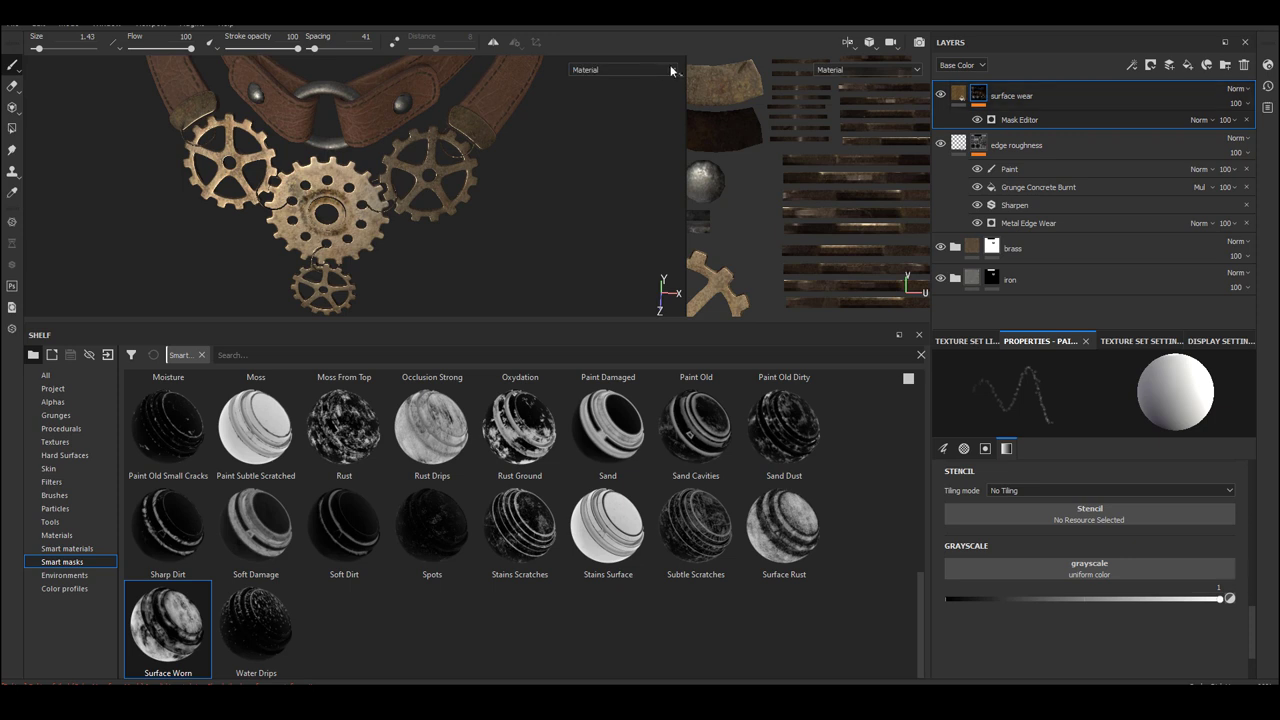
click(600, 69)
click(595, 159)
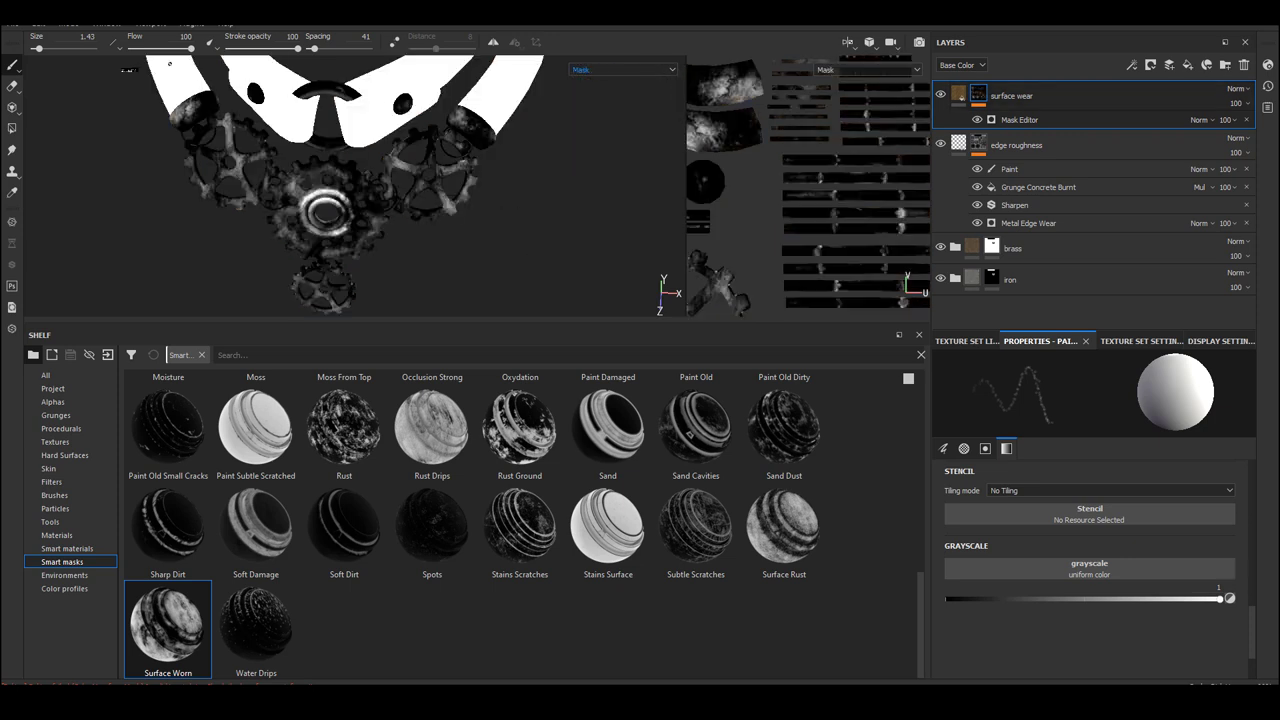
alt+right_drag(340, 207, 426, 240)
mouse_move(280, 205)
alt+mouse_down()
mouse_move(260, 190)
mouse_move(165, 200)
mouse_move(257, 200)
alt+mouse_up()
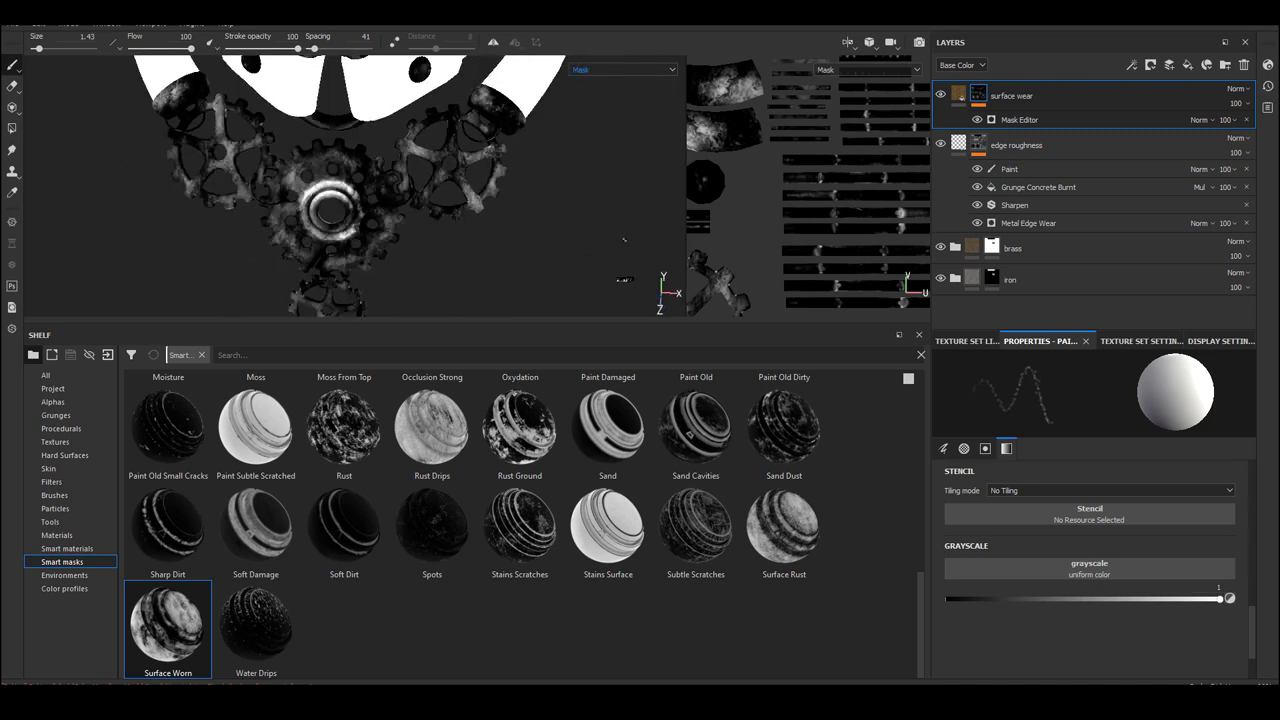
alt+right_drag(624, 288, 504, 212)
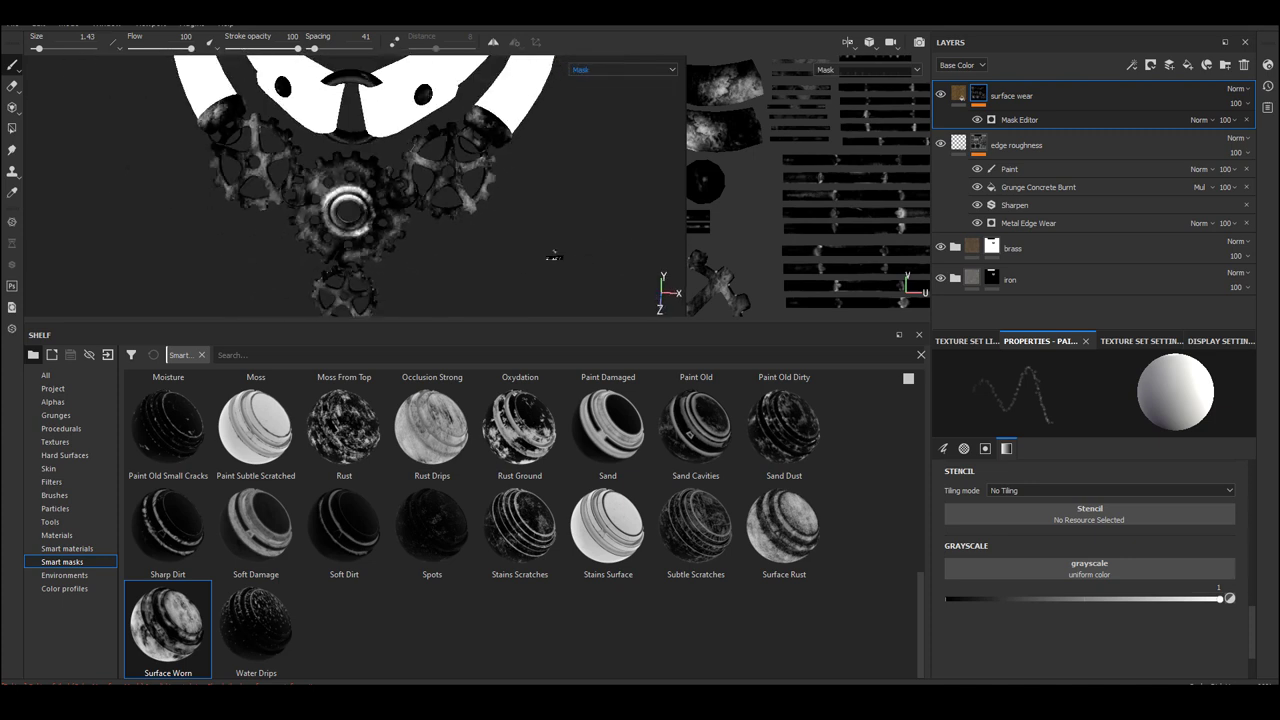
alt+right_drag(553, 257, 597, 278)
- Set the Global Balance of the surface wear layer's Mask Editor to 0.39 and switch the viewport back to Material display
click(1050, 124)
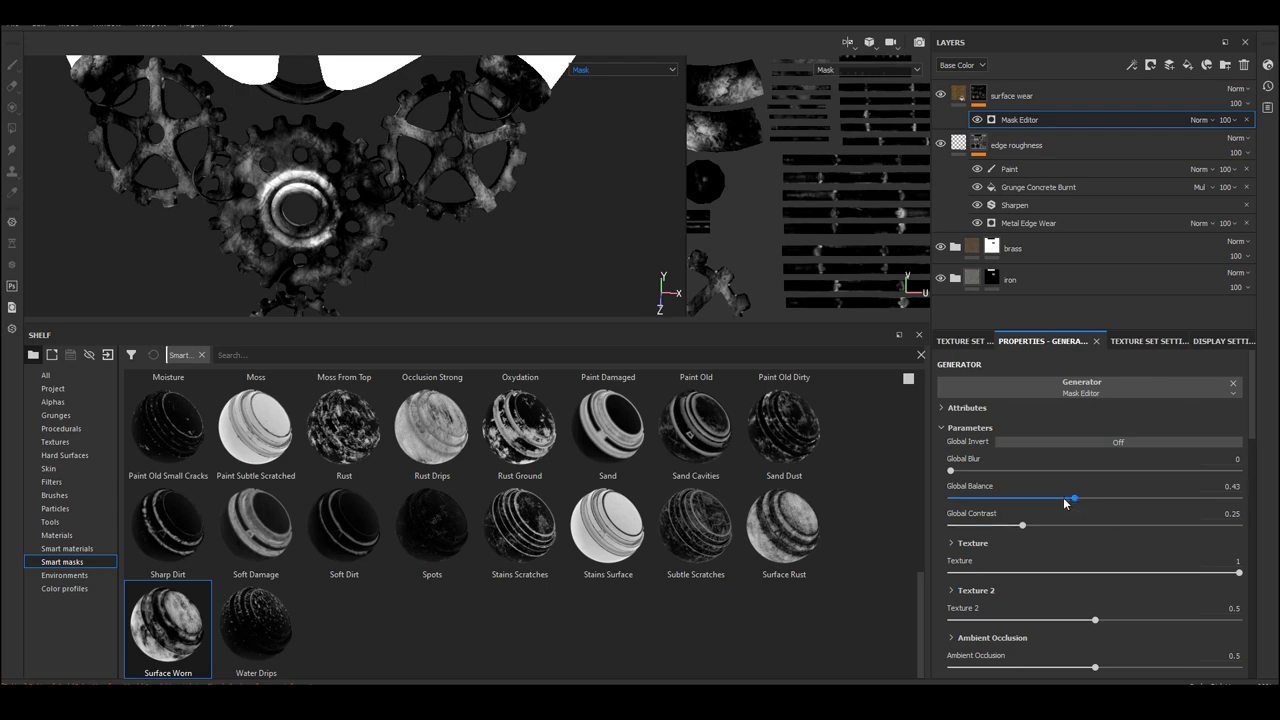
drag(1065, 502, 1062, 502)
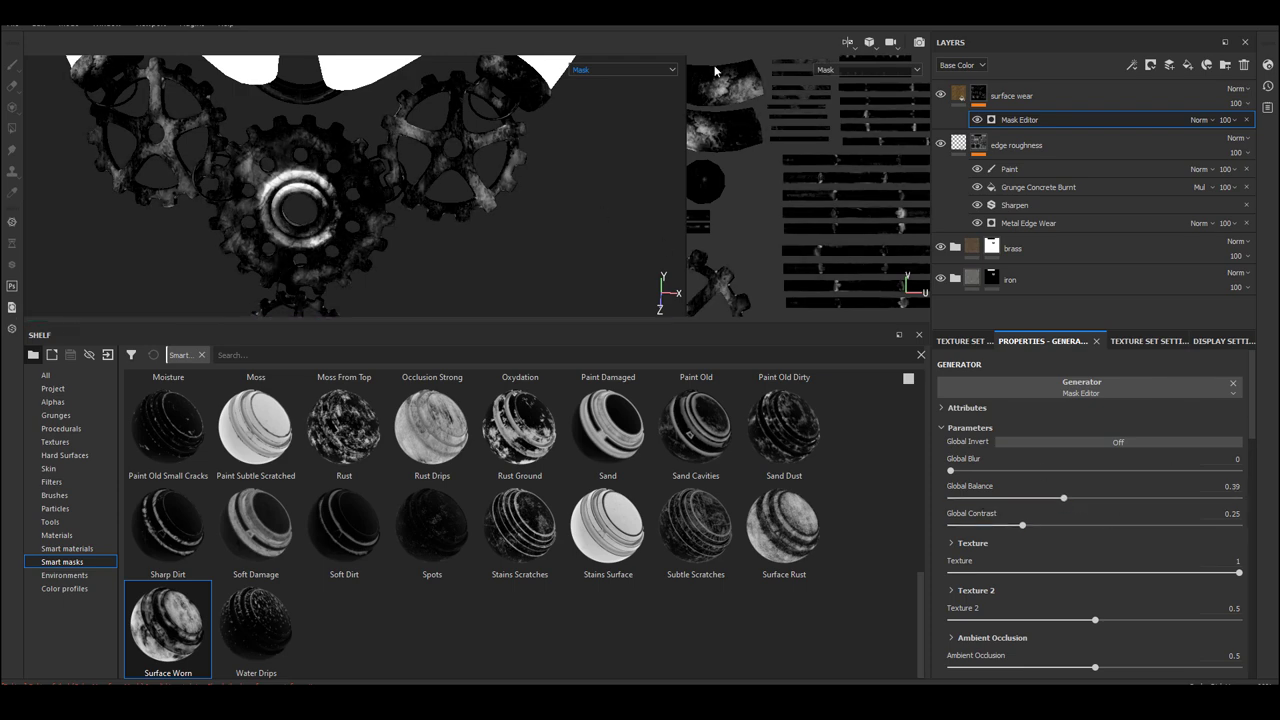
click(636, 70)
click(612, 99)
alt+drag(478, 260, 463, 226)
alt+right_drag(463, 226, 474, 240)
- Replace the surface wear layer's base color with the Terracotta_Dirt_4K_Master_tiled texture
click(55, 441)
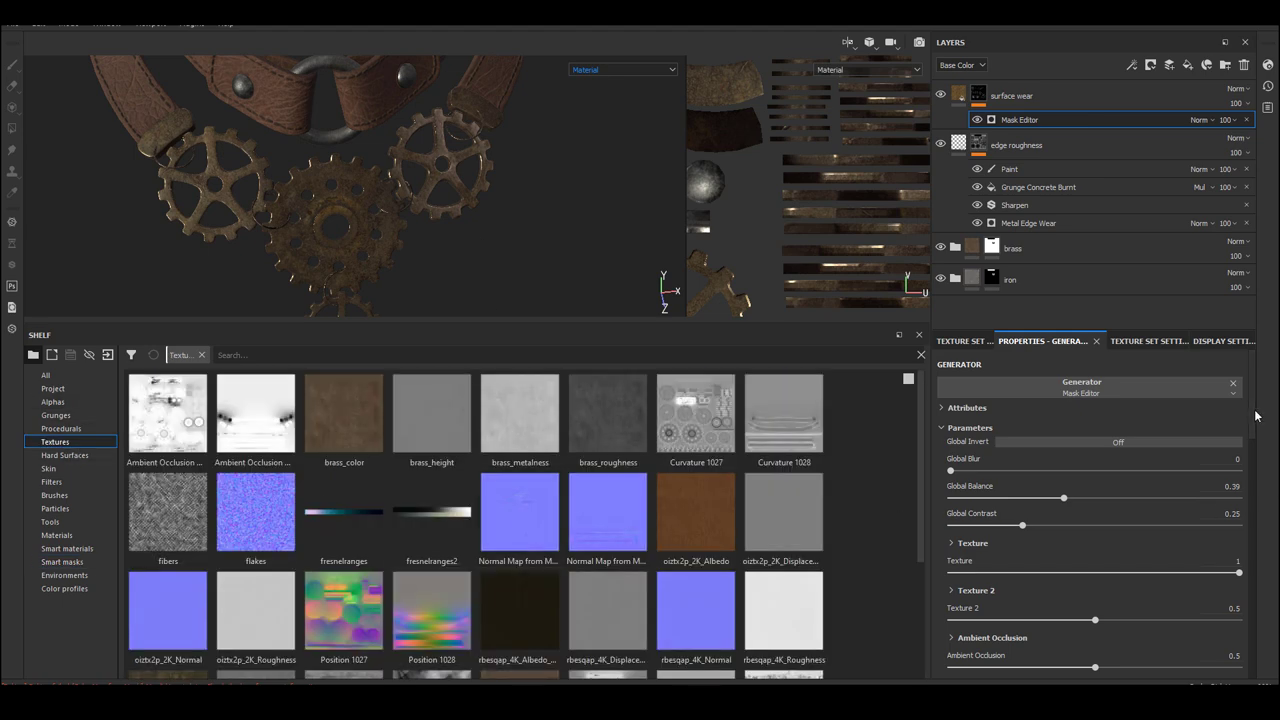
click(959, 94)
scroll(1190, 418, down, 5)
scroll(868, 520, down, 5)
drag(498, 532, 994, 532)
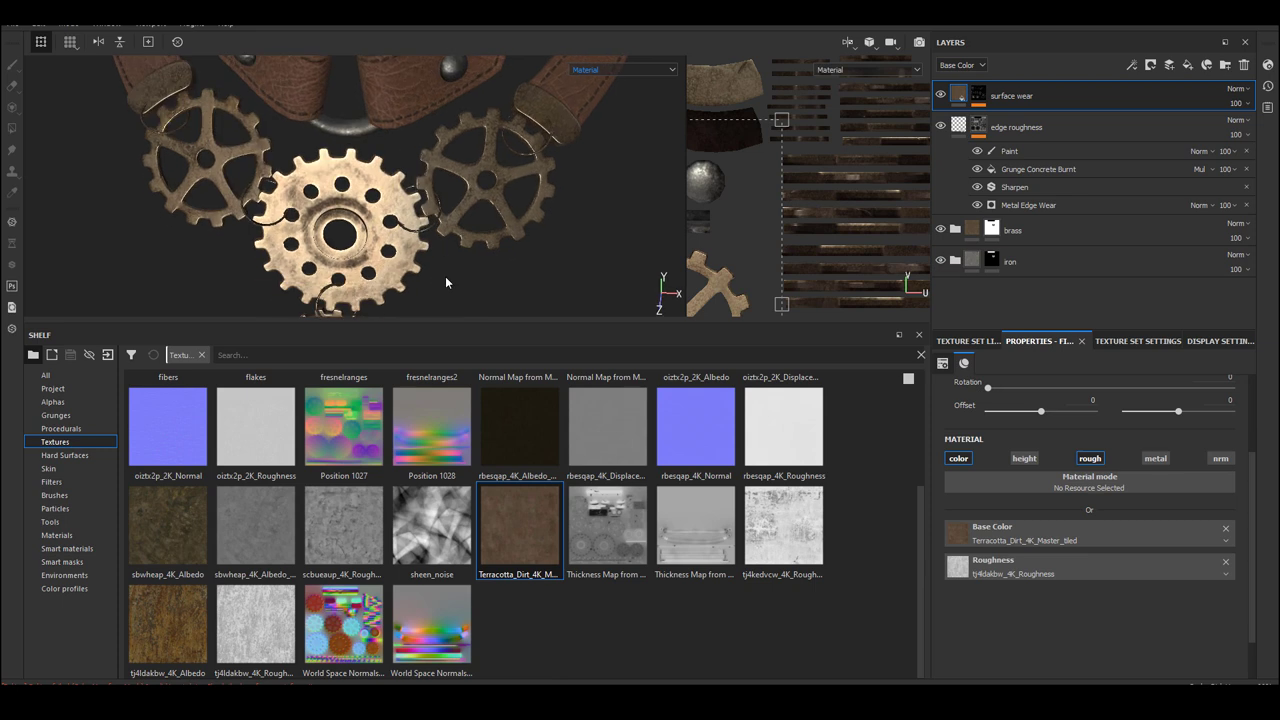
- Assign the scbueaup_4K_Roughness texture as the roughness of the base layer in the brass folder
click(955, 230)
click(974, 262)
drag(1251, 549, 1252, 583)
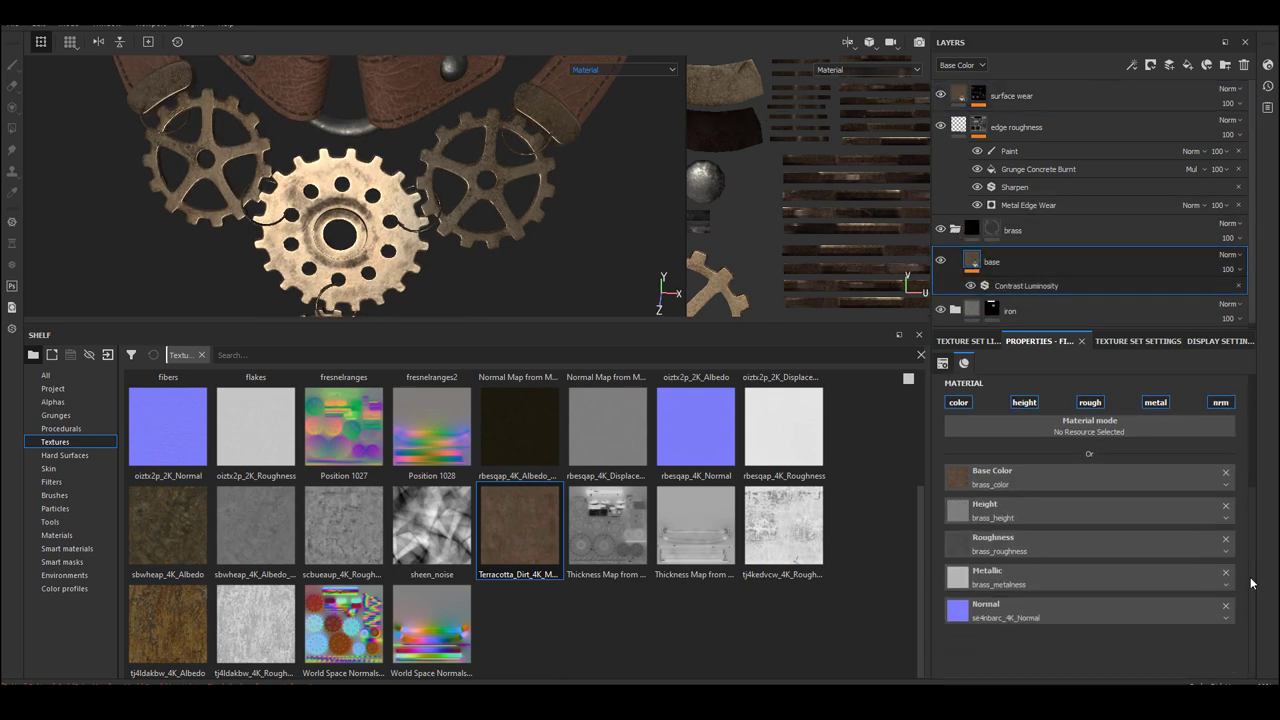
drag(343, 528, 964, 543)
alt+drag(411, 216, 446, 210)
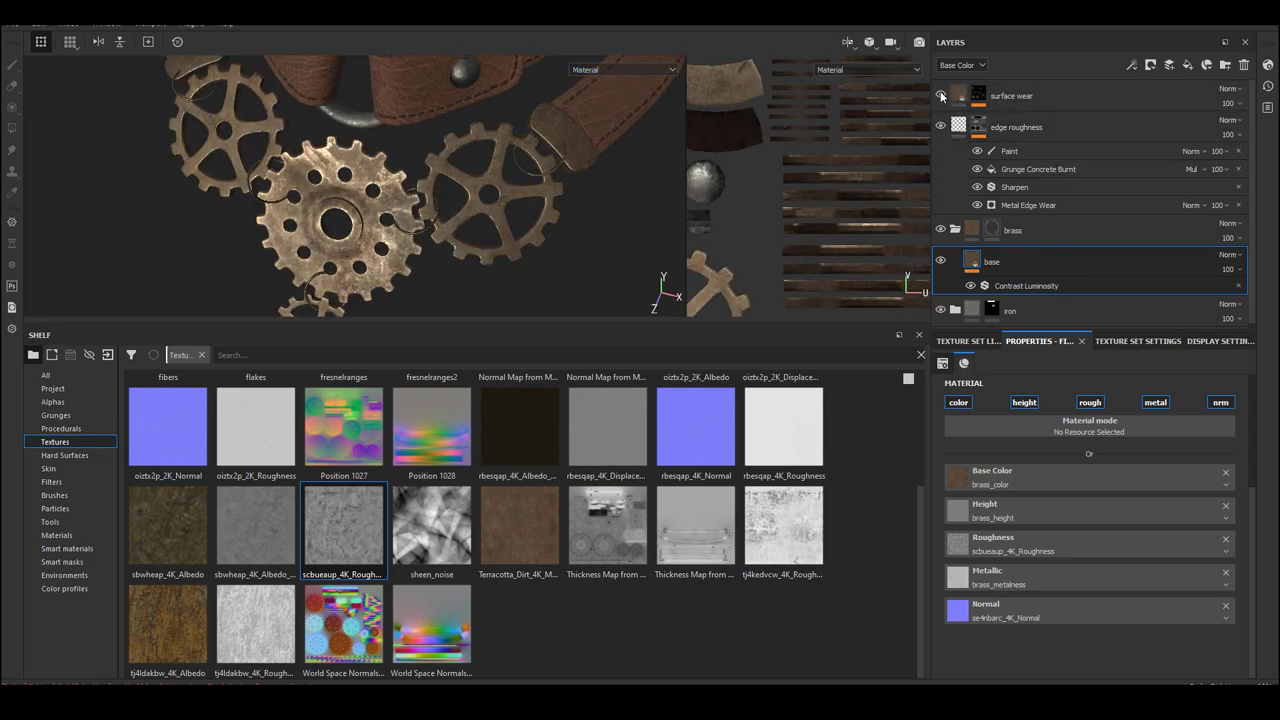
- Hide the surface wear layer and examine the roughness of the brass gears from several angles
drag(1253, 496, 1253, 381)
key(Return)
alt+drag(422, 238, 535, 268)
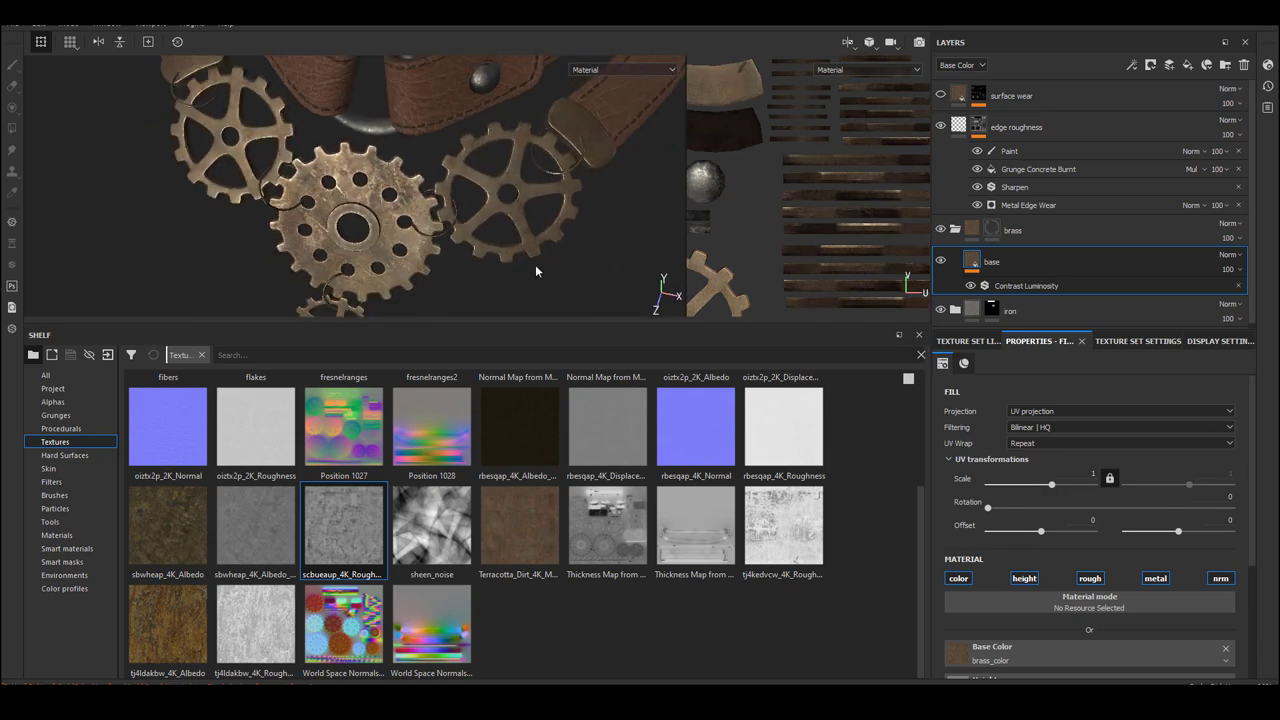
shift+right_drag(452, 249, 443, 249)
scroll(448, 232, down, 3)
alt+drag(450, 210, 462, 208)
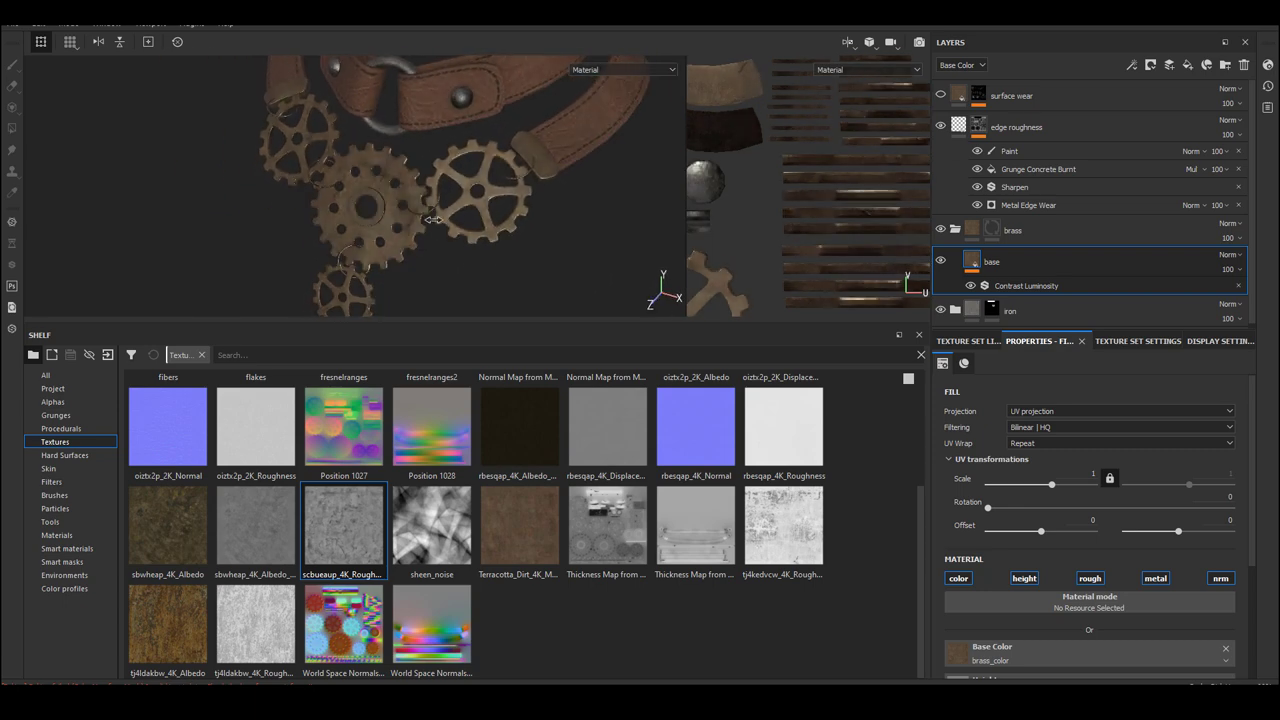
- Try the scbueaup_4K_Roughness texture as the roughness of the surface wear layer
click(1085, 97)
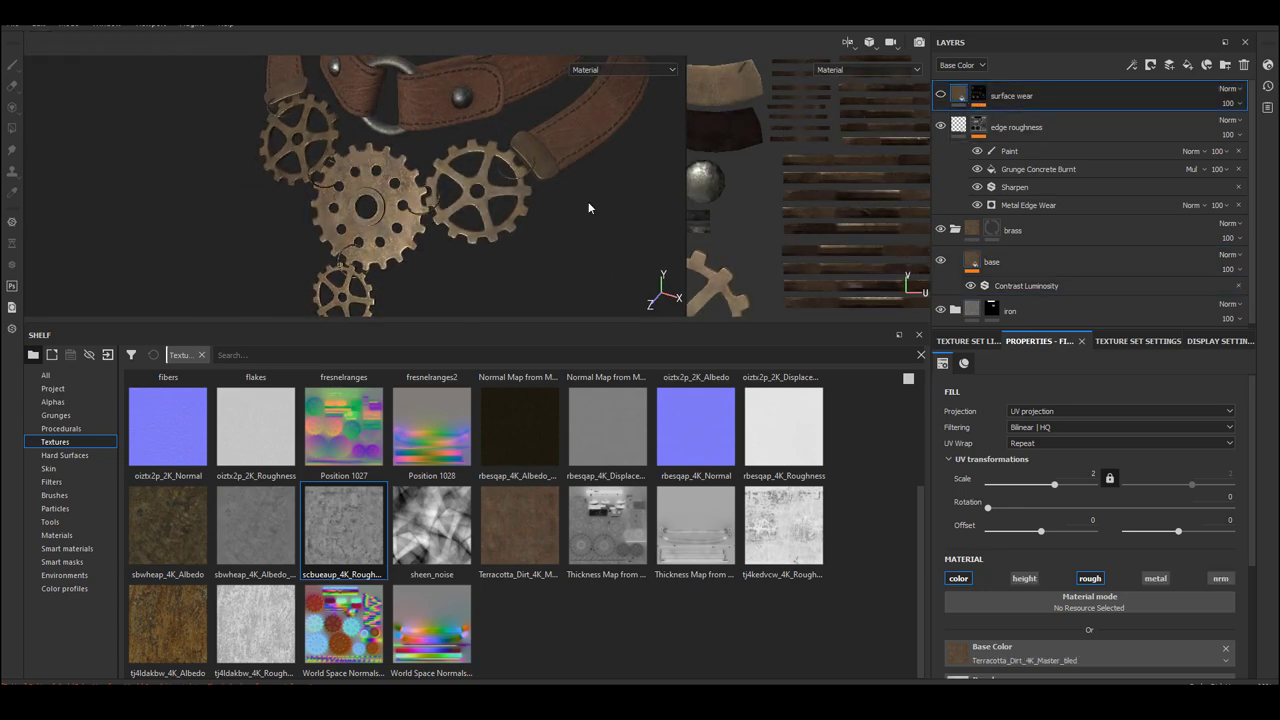
alt+drag(369, 191, 490, 277)
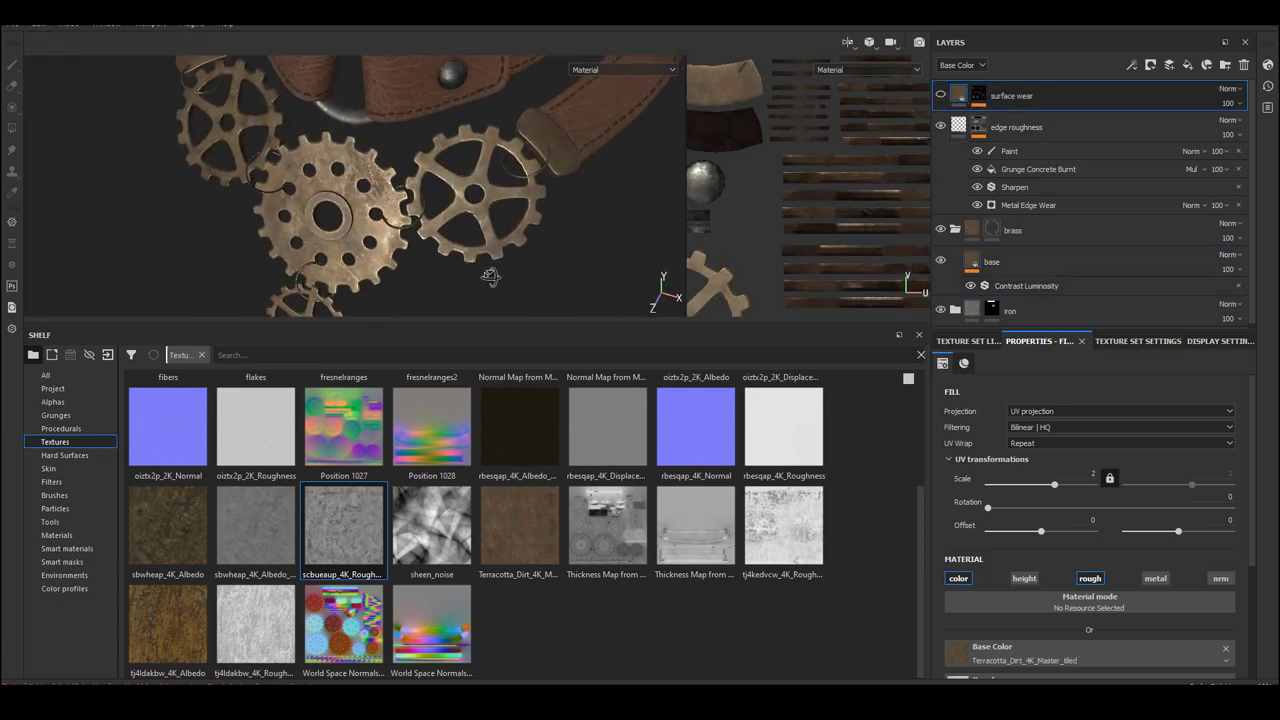
scroll(1252, 540, down, 3)
drag(343, 525, 1004, 526)
- Delete the surface wear layer above the edge roughness layer
right_click(957, 95)
click(546, 268)
alt+drag(546, 268, 575, 275)
click(1244, 64)
scroll(398, 232, down, 2)
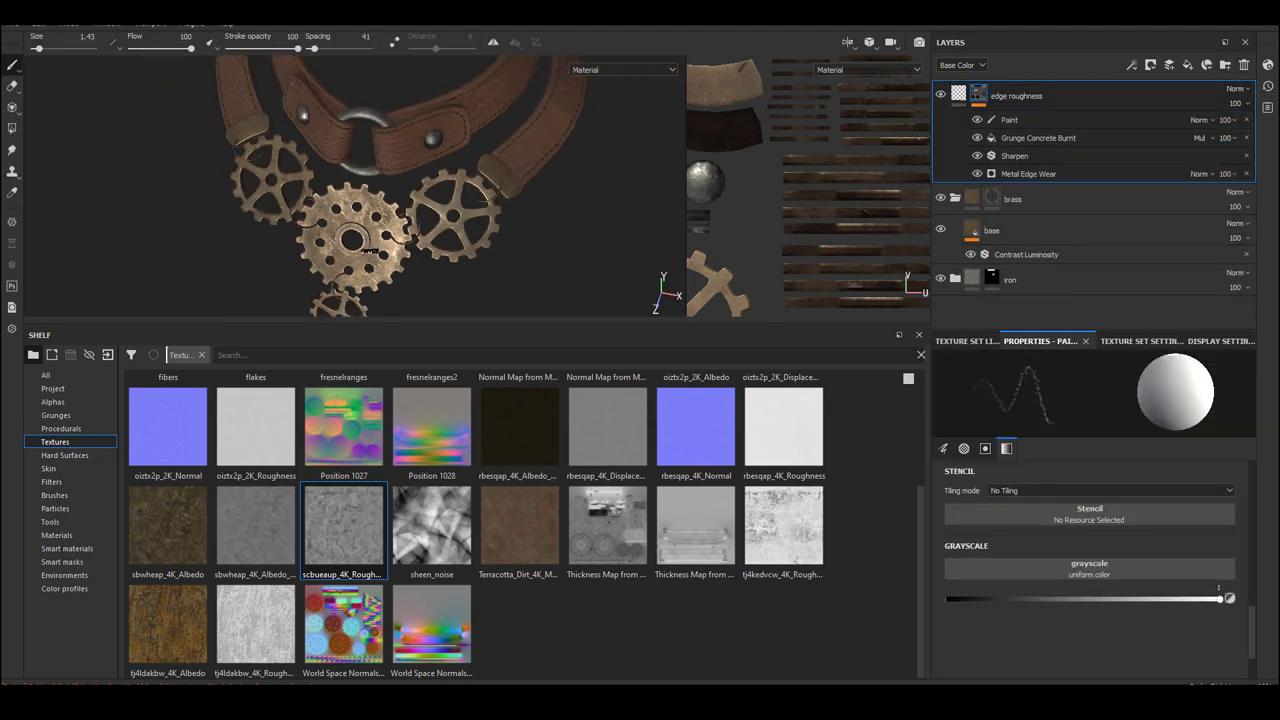
- Compare the gears with the edge roughness layer hidden and shown, and examine the brass folder's mask
alt+drag(475, 174, 473, 266)
scroll(472, 265, up, 2)
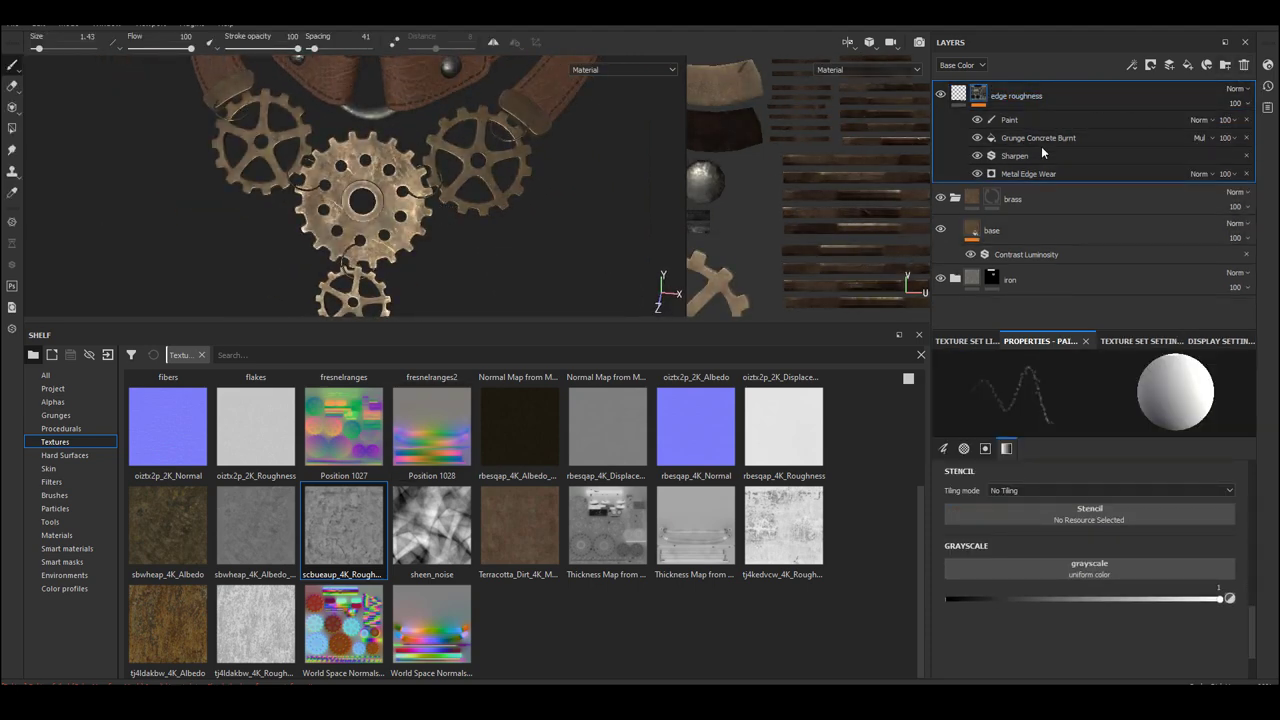
click(941, 94)
click(941, 94)
click(941, 94)
click(990, 199)
alt+click(989, 199)
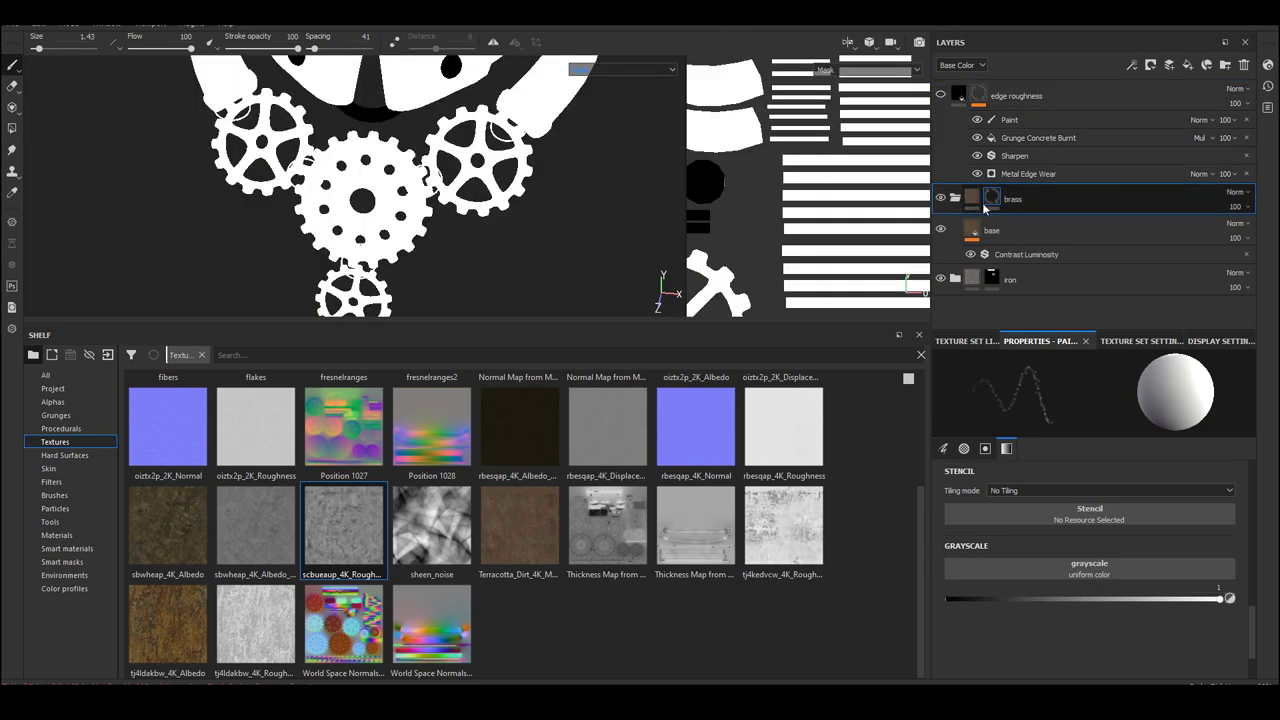
click(634, 70)
click(634, 89)
click(937, 95)
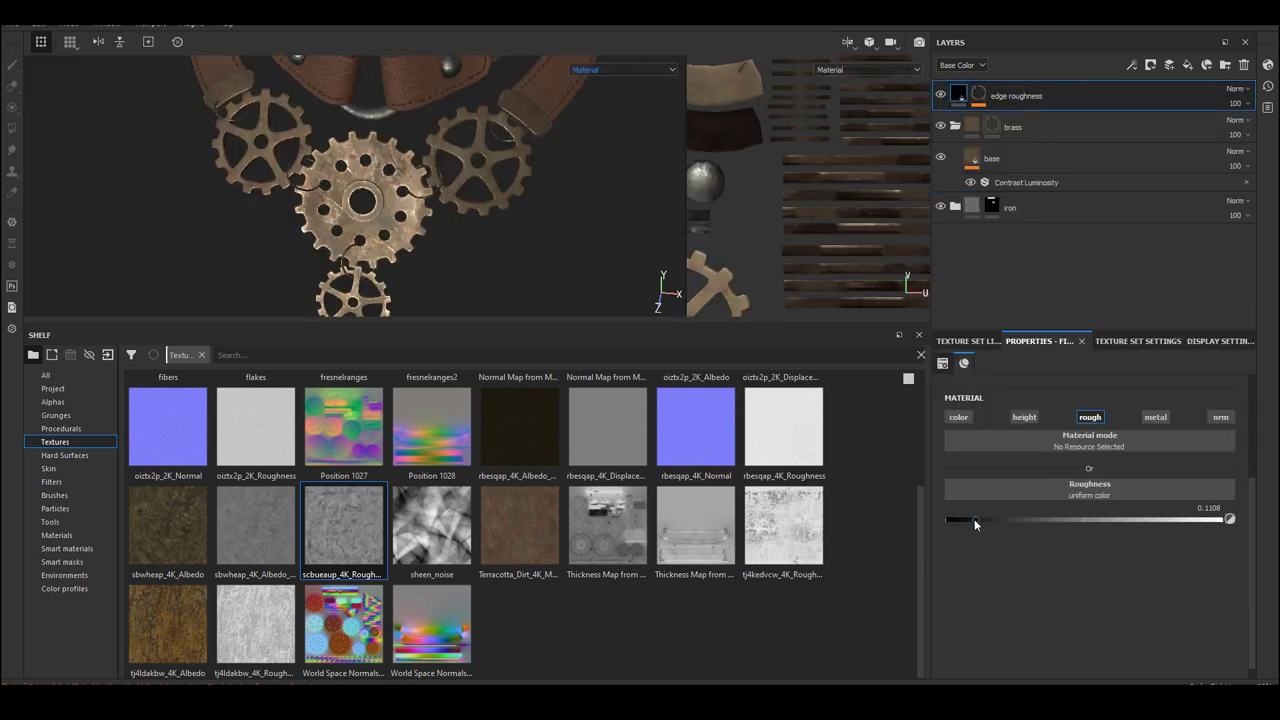
- Set the edge roughness mask's Metal Edge Wear level to 0.87 and adjust the opacity of its Grunge Concrete Burnt fill
click(978, 95)
click(1014, 176)
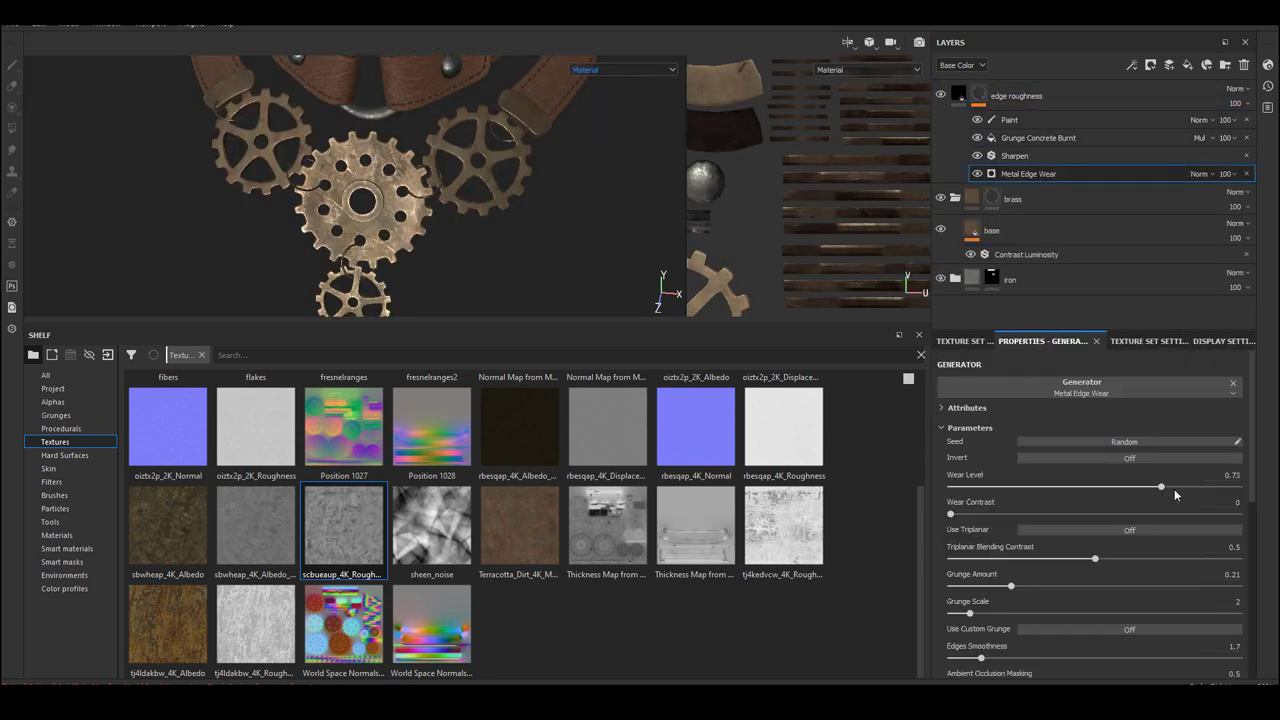
drag(1187, 492, 1201, 490)
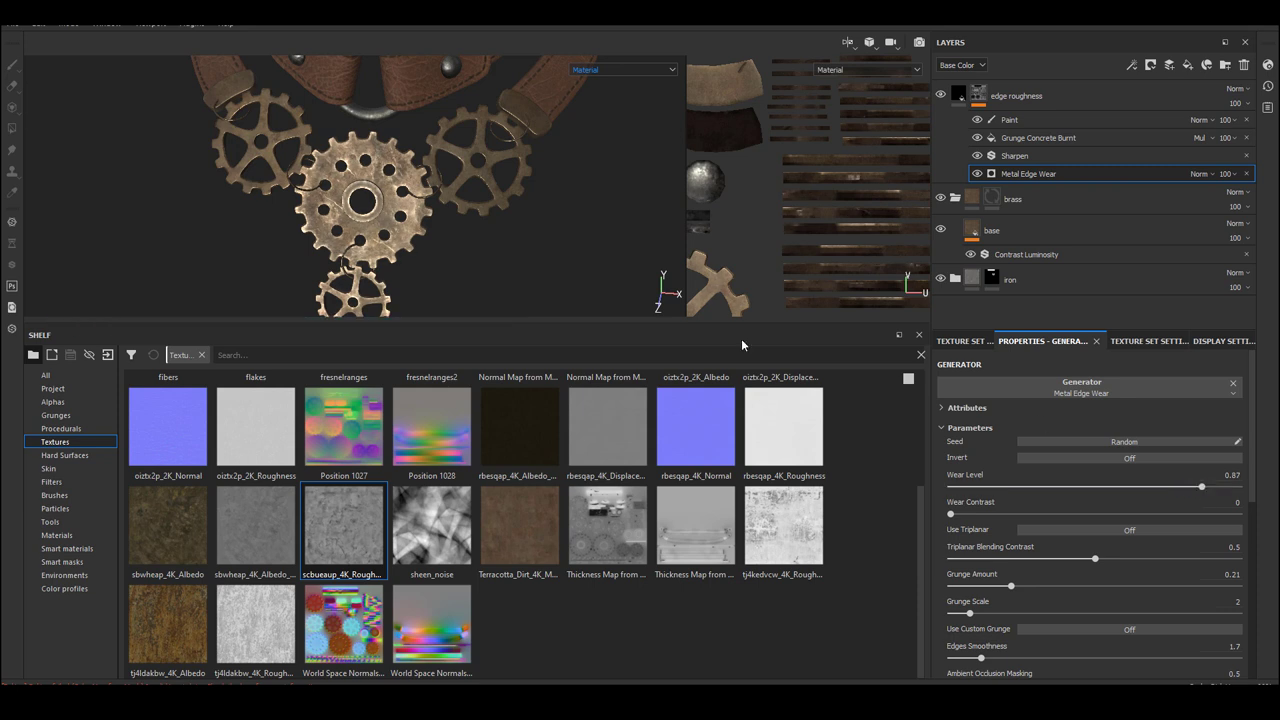
click(1085, 138)
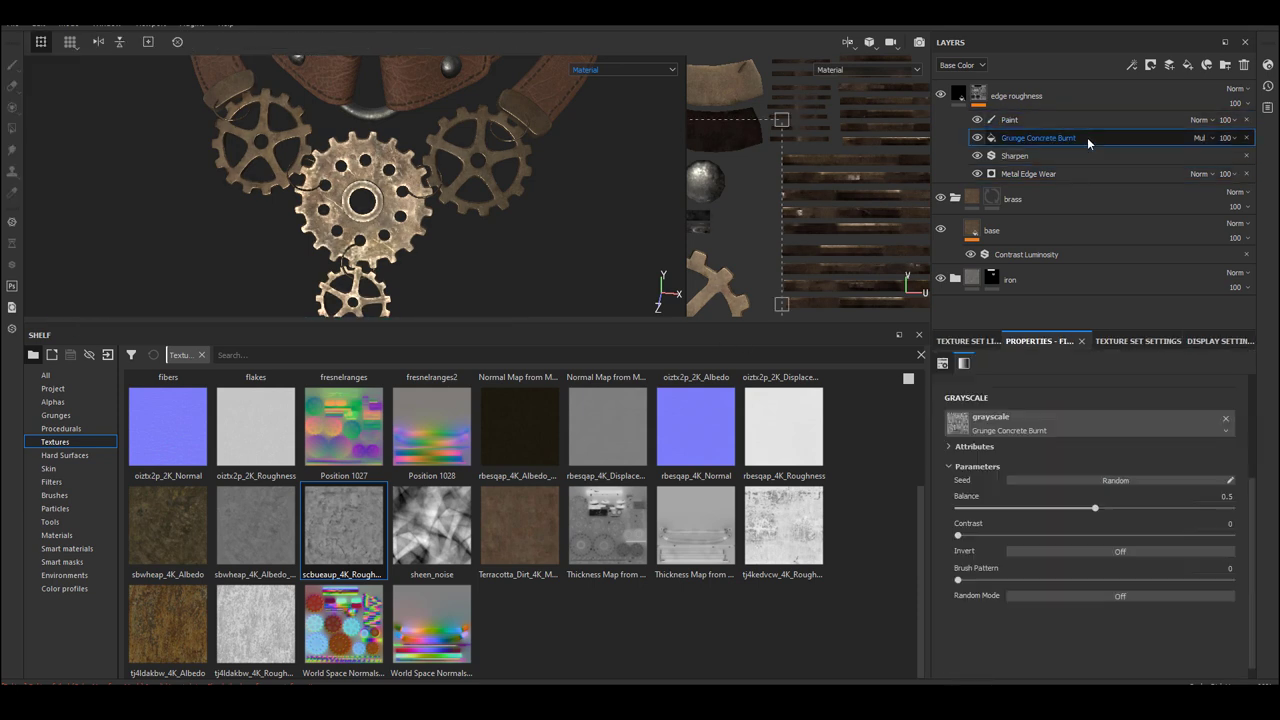
click(1234, 139)
mouse_move(1273, 162)
mouse_down()
mouse_move(1236, 170)
mouse_move(1267, 172)
mouse_up()
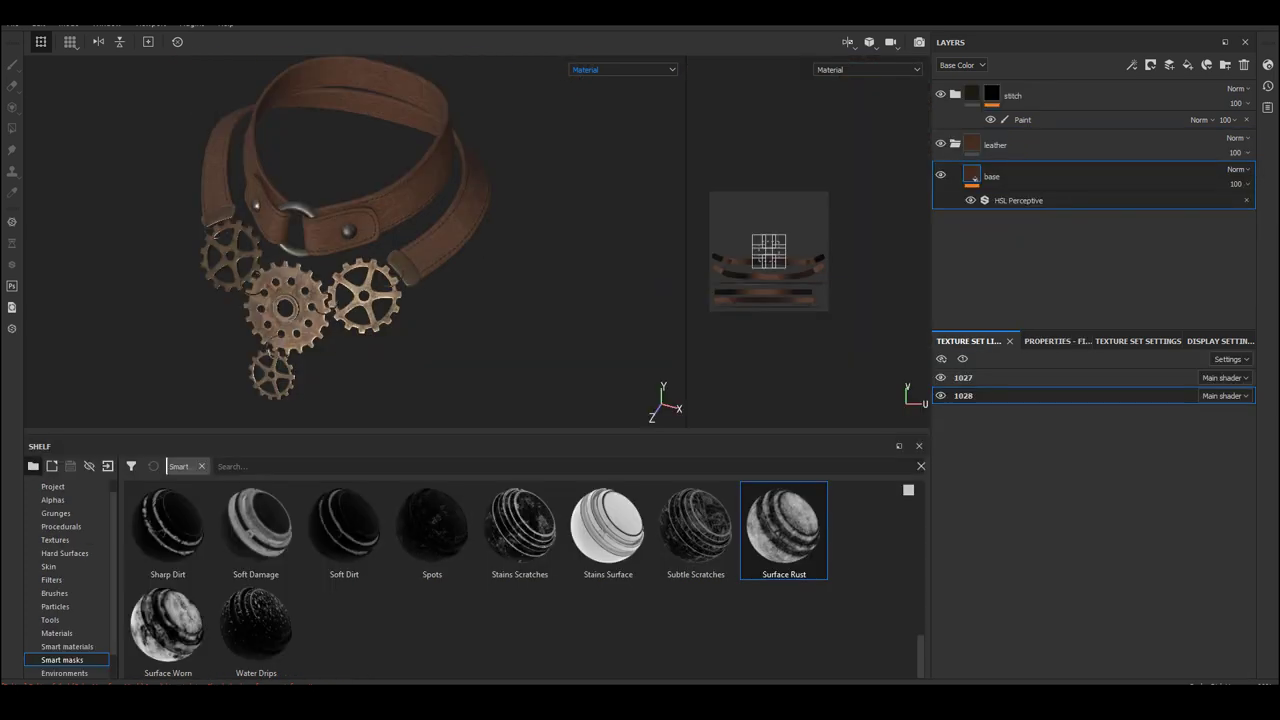
- Import the six sjqccbvc_4K albedo, normal and roughness maps as textures
drag(531, 685, 632, 548)
click(825, 219)
click(865, 271)
click(826, 239)
click(846, 270)
click(826, 258)
click(846, 290)
click(826, 278)
click(846, 310)
click(824, 298)
click(840, 330)
click(822, 318)
click(840, 350)
click(805, 511)
click(800, 528)
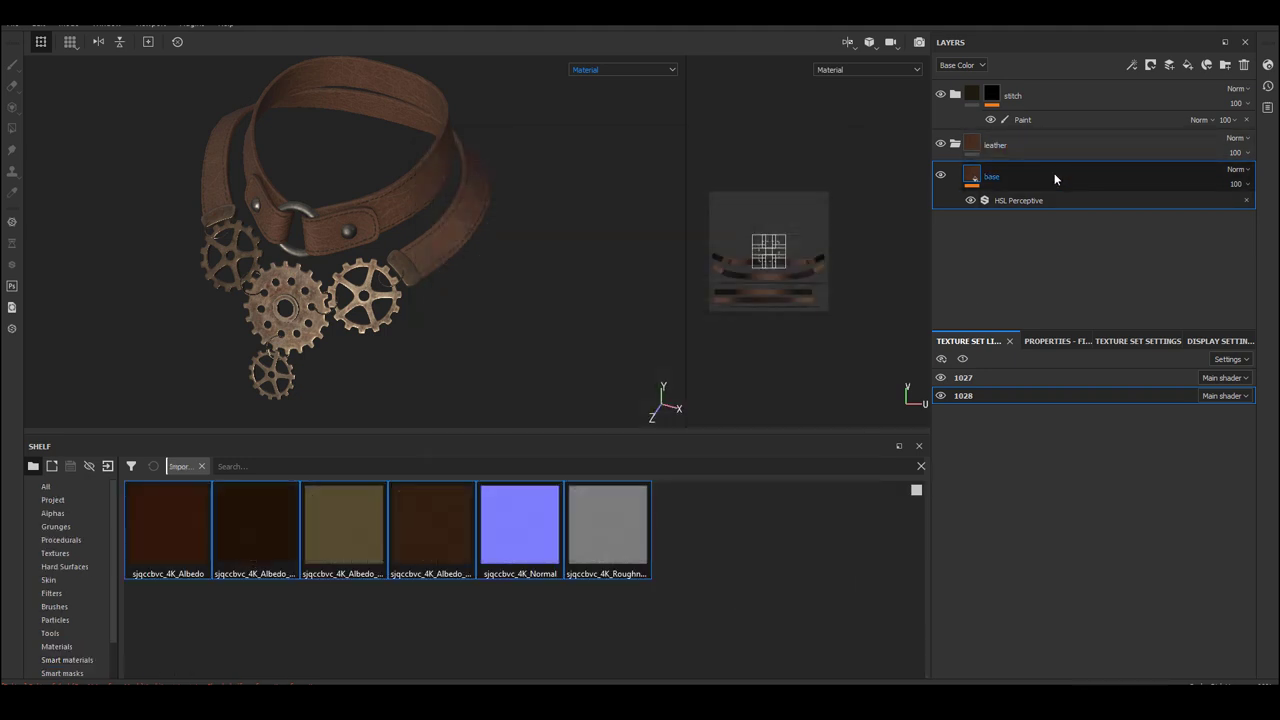
- Add a fill layer above the base in the leather folder and name it surface wear
click(1188, 65)
double_click(1000, 177)
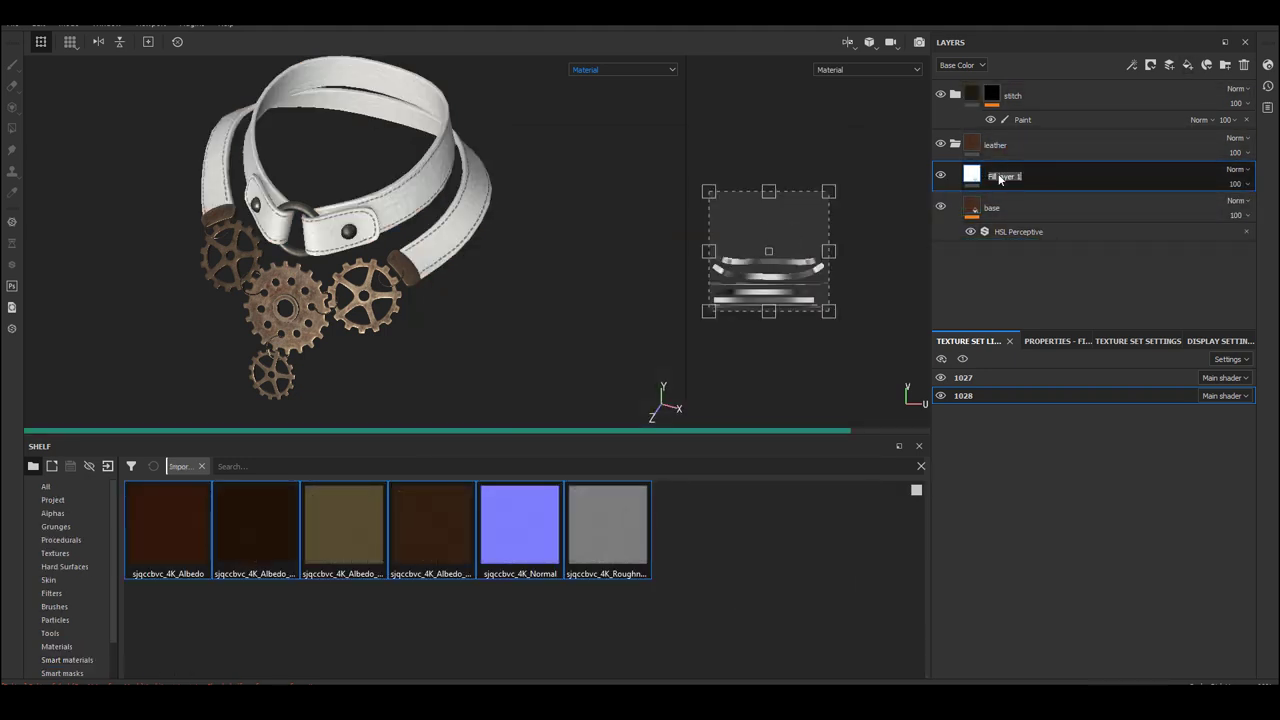
text(surface wear)
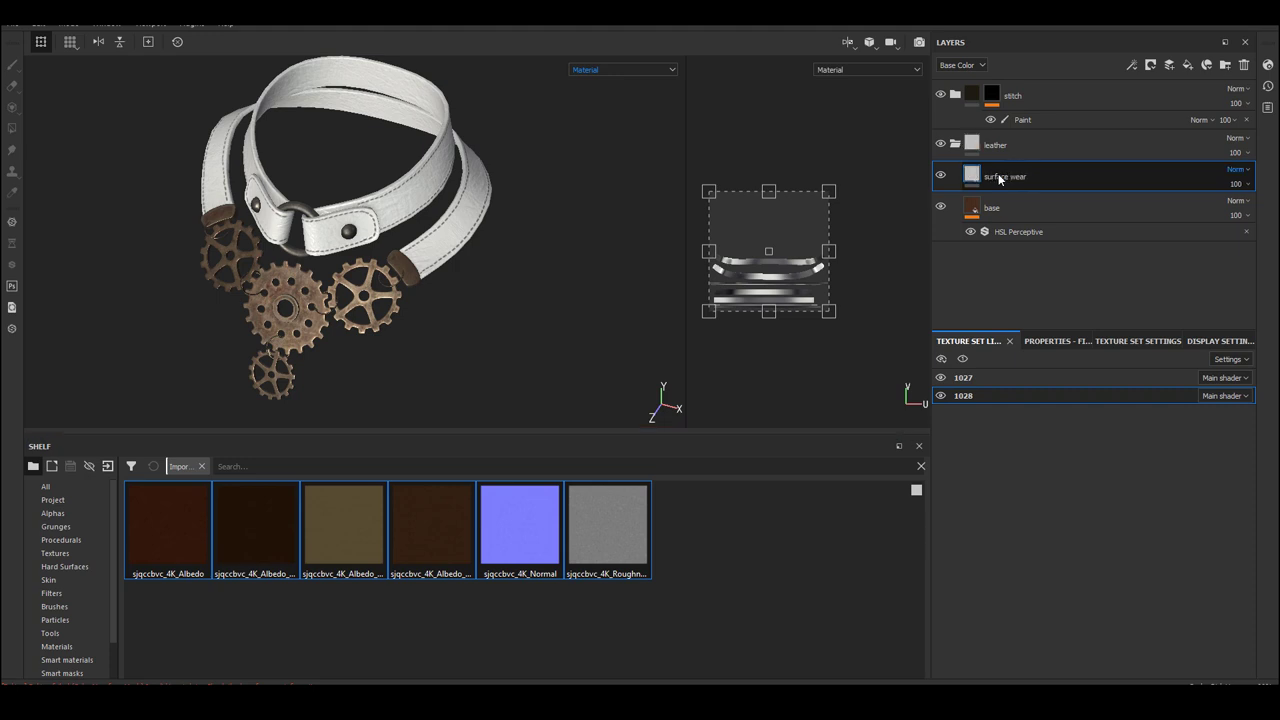
- Assign the sjqccbvc_4K Albedo_light, Roughness and Normal maps to the surface wear layer and disable its height channel
key(Return)
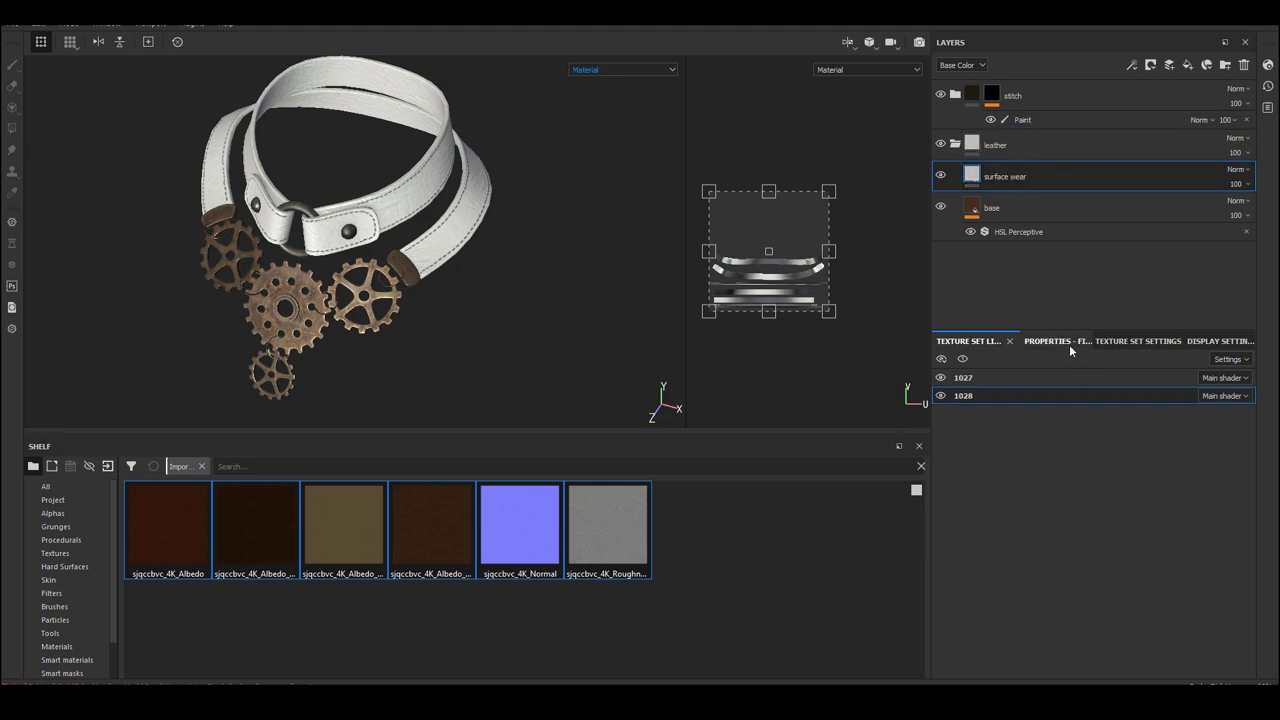
click(1062, 342)
drag(352, 531, 1076, 474)
drag(628, 556, 1112, 568)
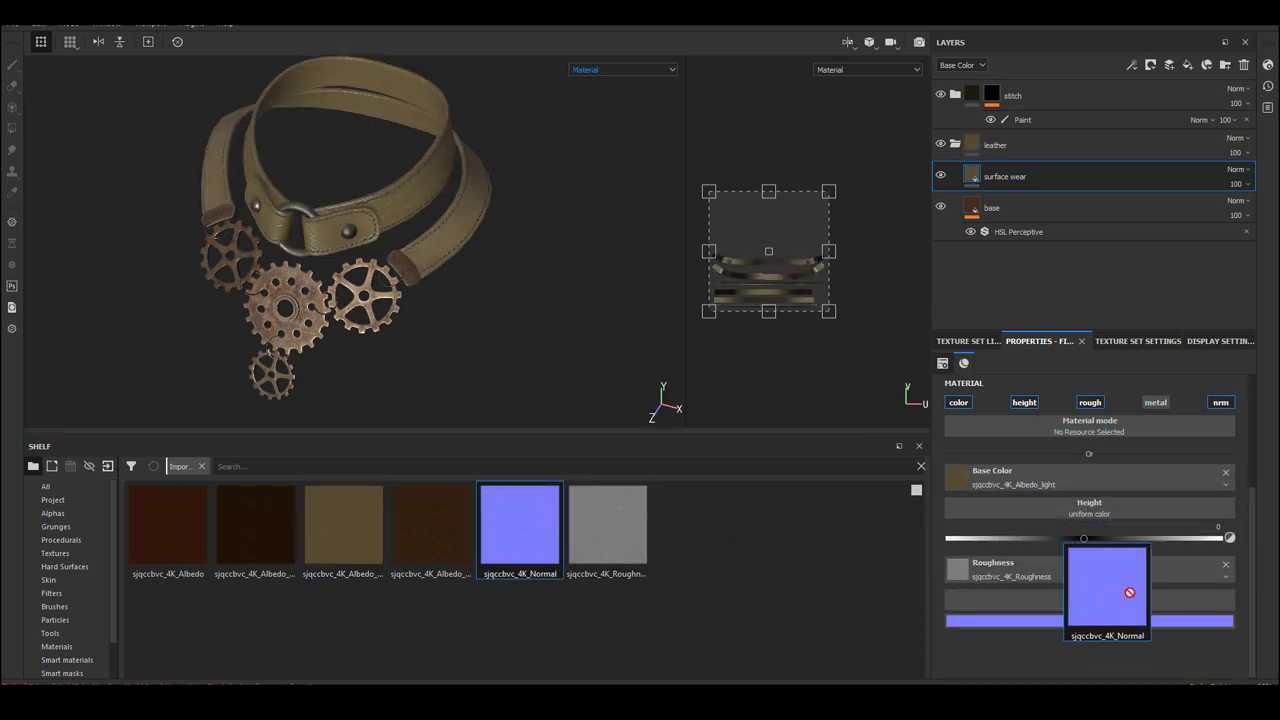
drag(1123, 594, 1122, 597)
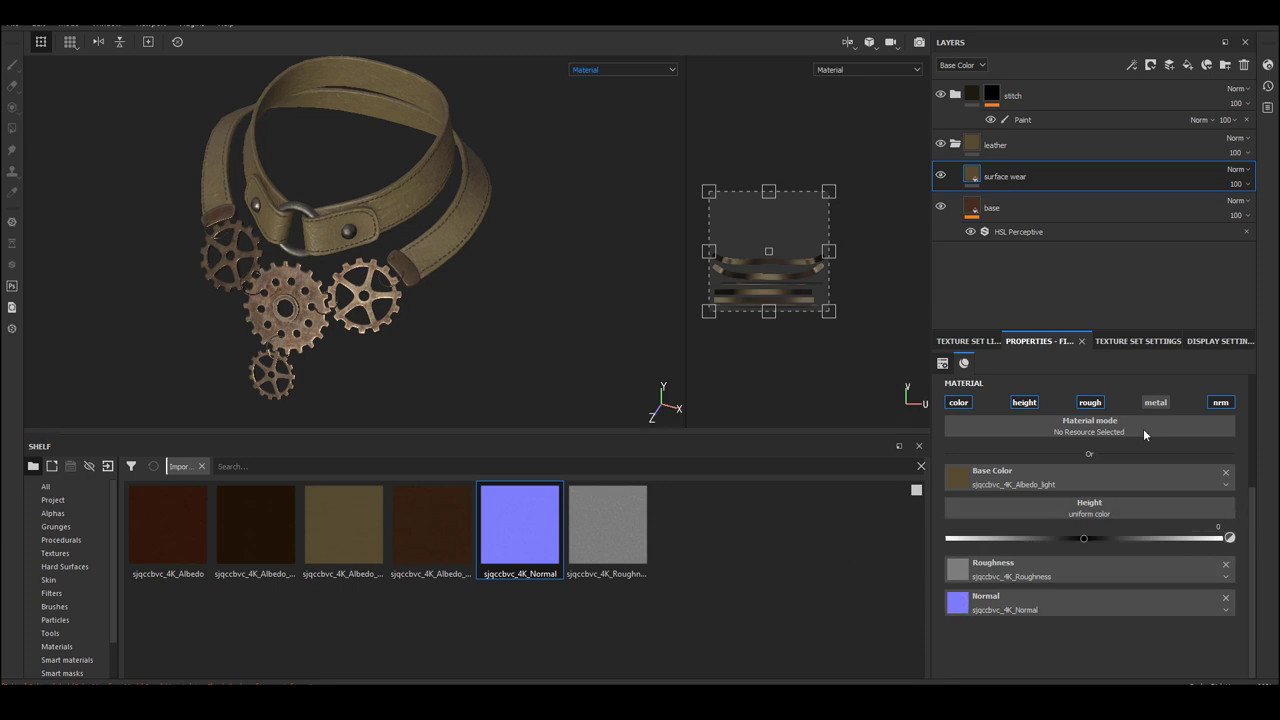
click(1022, 402)
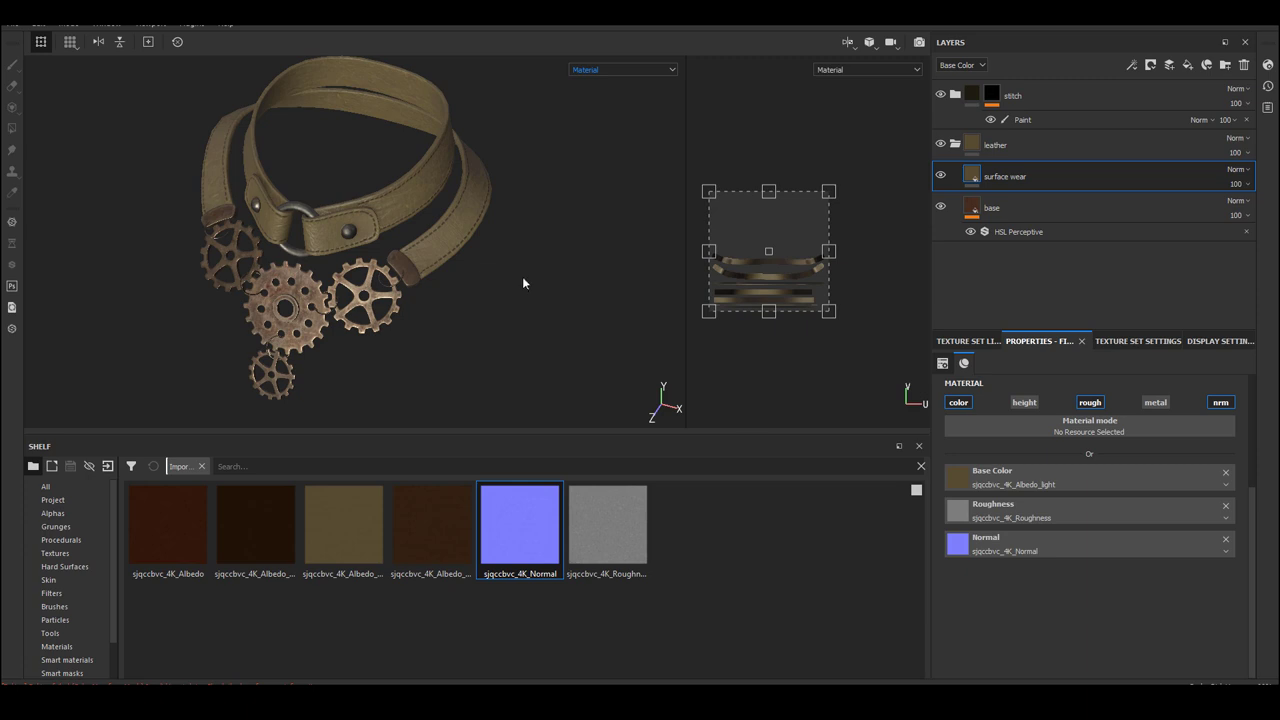
- Set the UV scale of the surface wear fill to 3
alt+right_drag(407, 252, 470, 234)
mouse_move(483, 219)
alt+mouse_down()
mouse_move(429, 200)
mouse_move(460, 222)
alt+mouse_up()
scroll(1100, 470, up, 4)
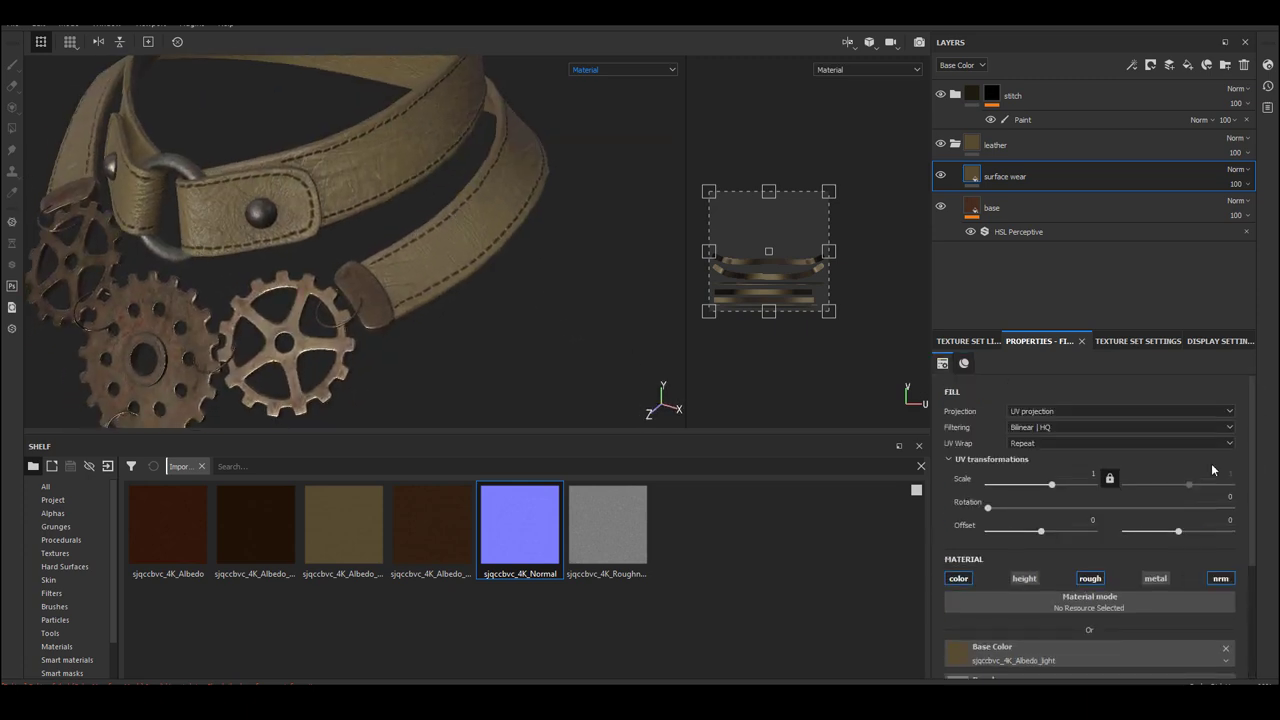
key(Return)
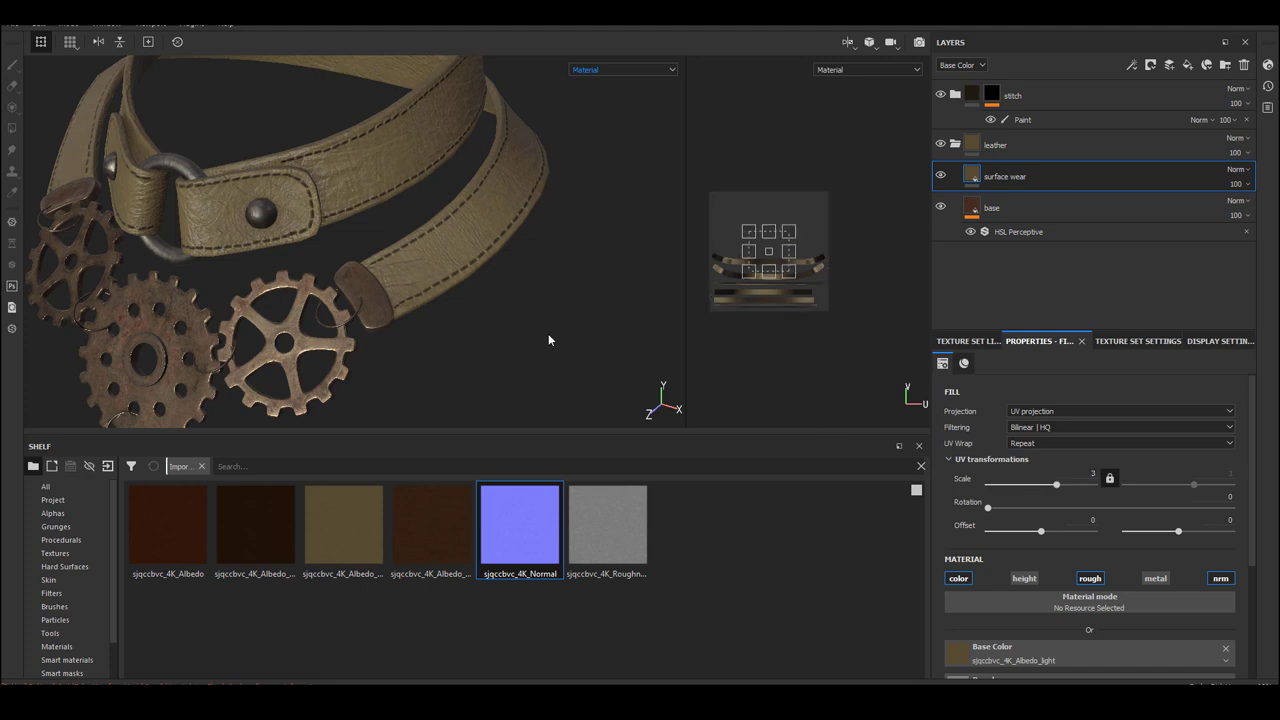
alt+right_drag(560, 288, 514, 307)
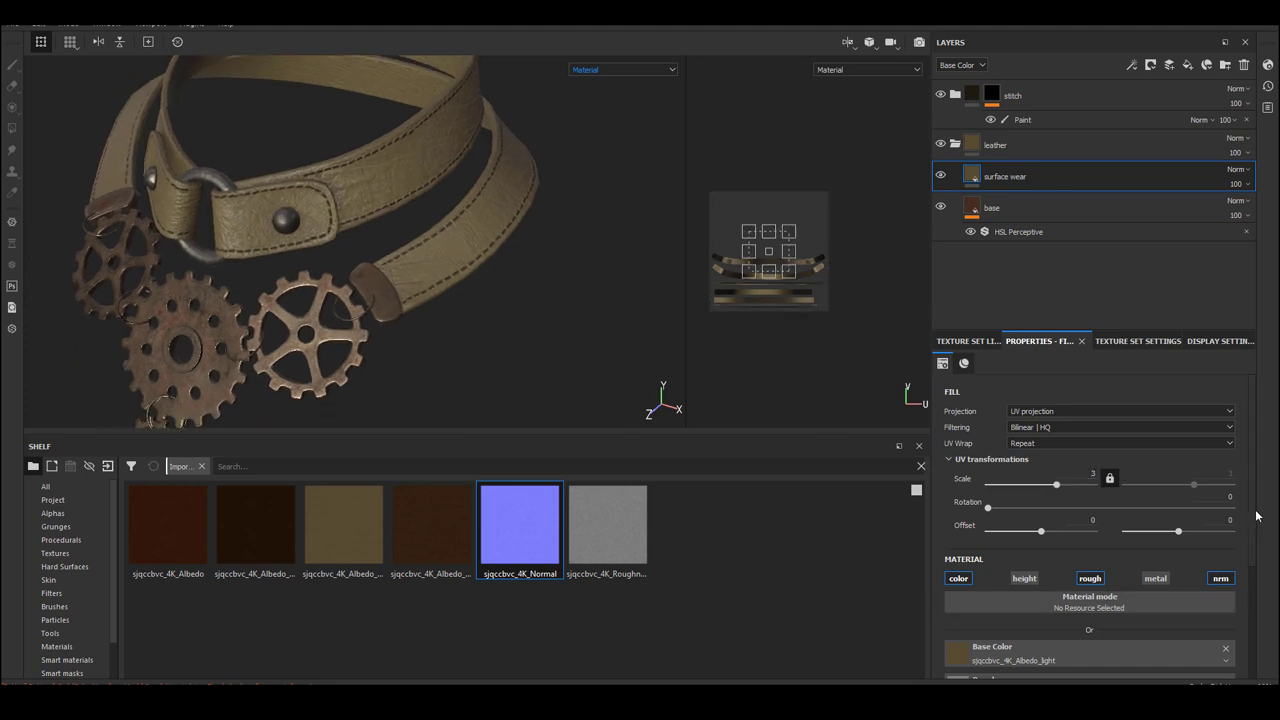
- Add an HSL Perceptive filter to the surface wear layer, affecting only roughness, with Lightness 0.73
scroll(1257, 513, down, 3)
right_click(967, 176)
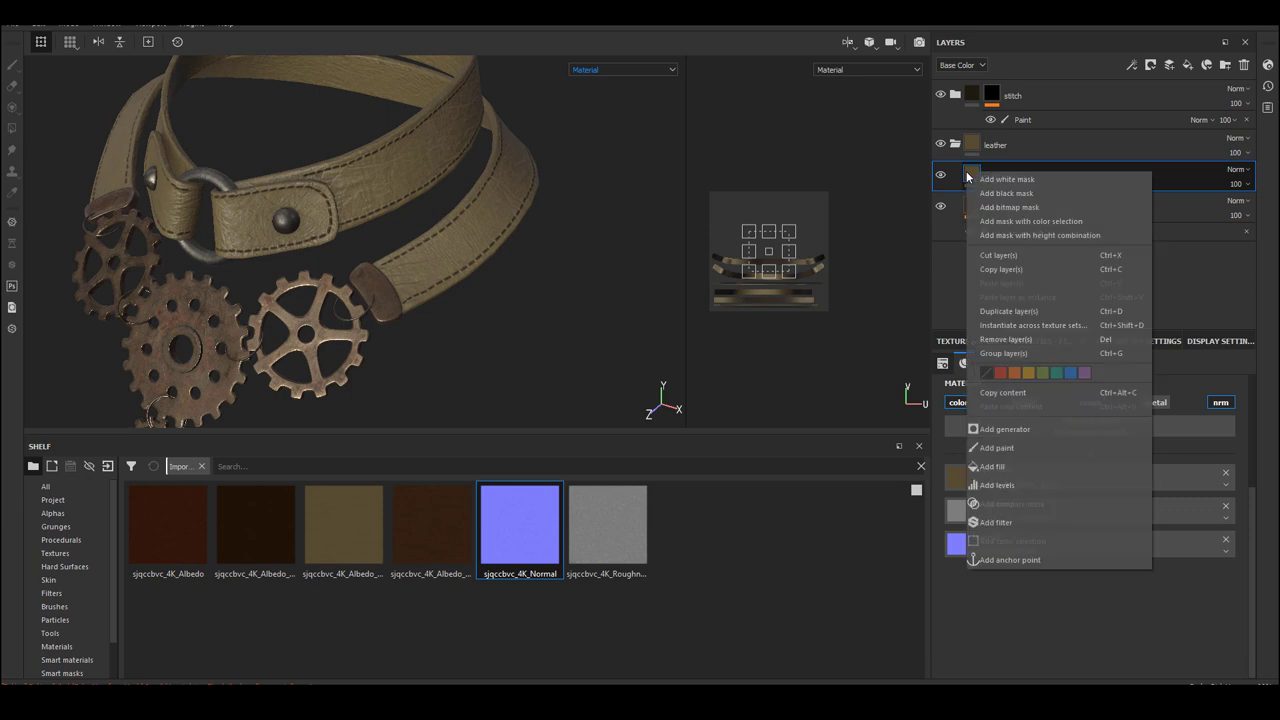
click(1003, 526)
click(1088, 411)
click(1180, 464)
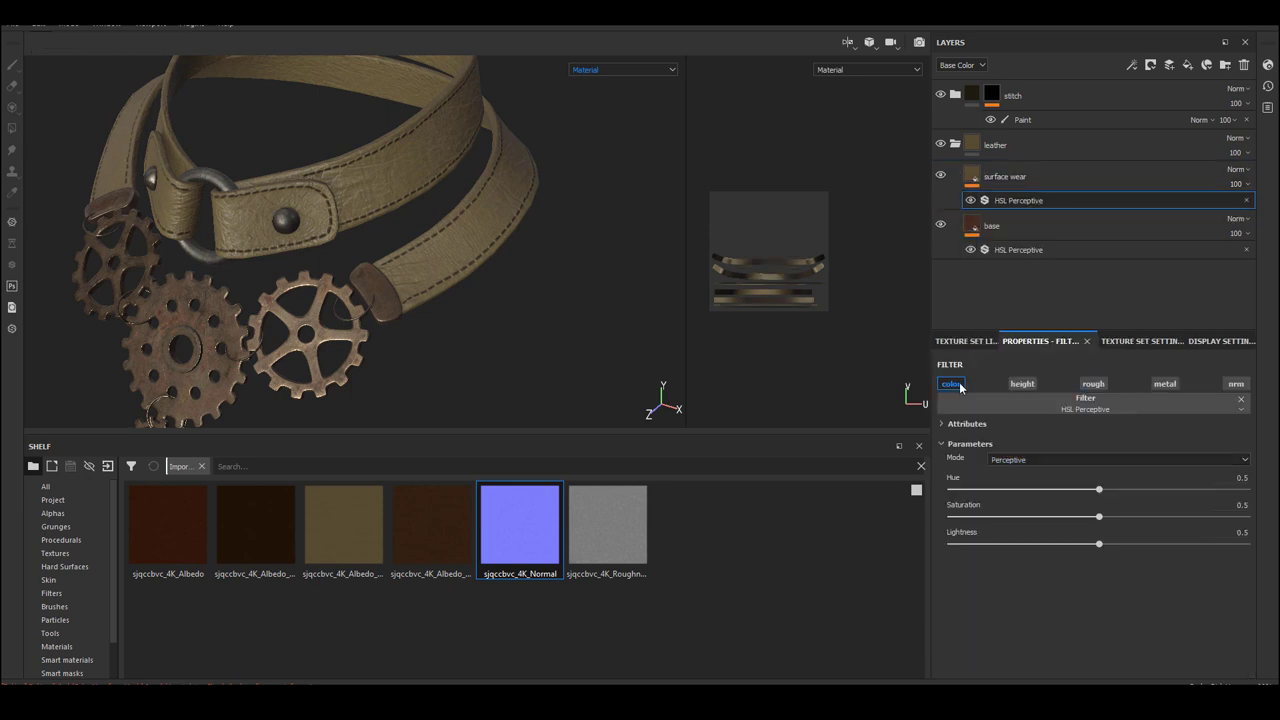
click(1093, 384)
drag(1099, 544, 1162, 556)
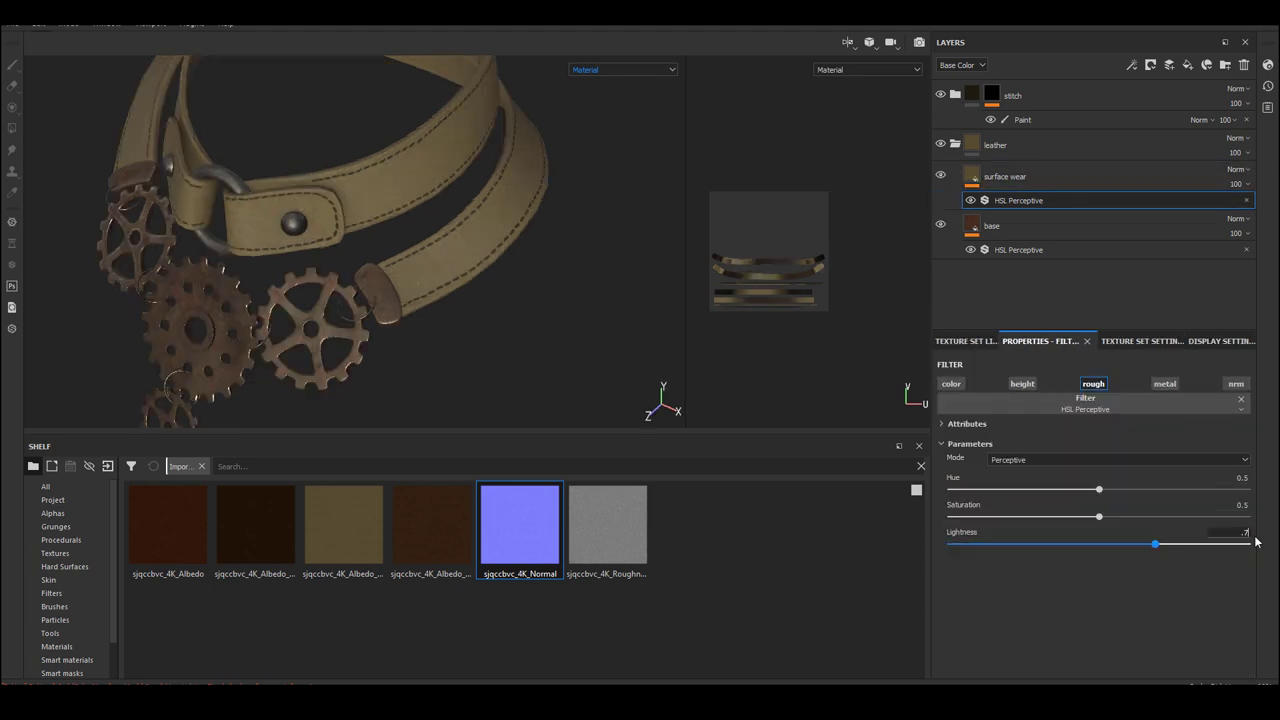
text(3)
key(Return)
alt+drag(491, 314, 522, 302)
- Add a black mask to the surface wear layer and browse the smart masks for a wear pattern
click(1052, 181)
right_click(971, 167)
click(996, 189)
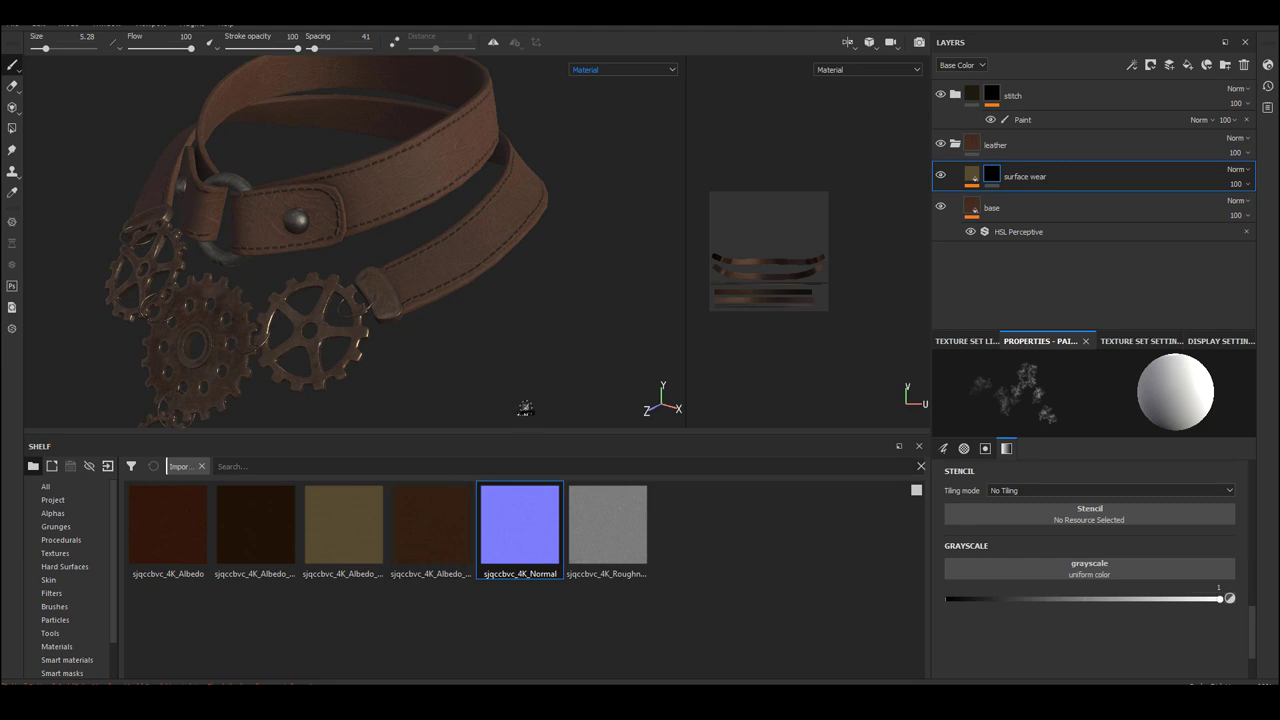
scroll(115, 630, down, 3)
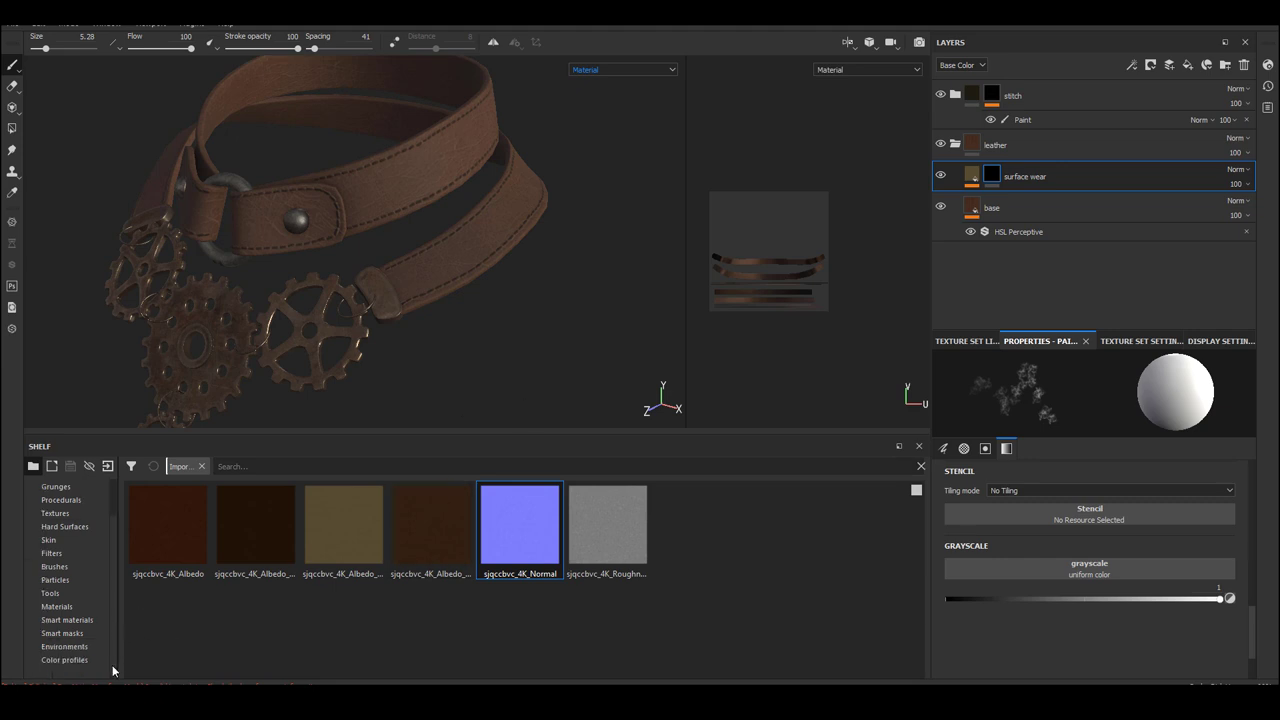
click(80, 636)
scroll(570, 643, down, 5)
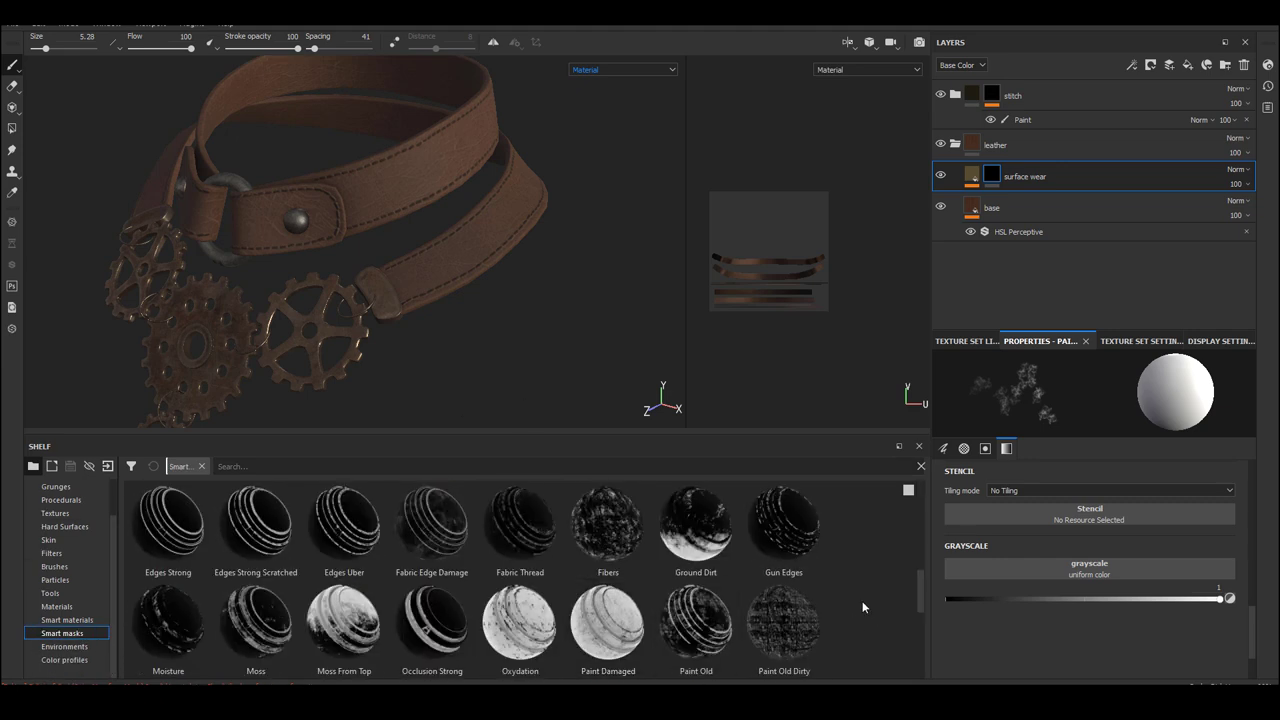
scroll(864, 603, down, 3)
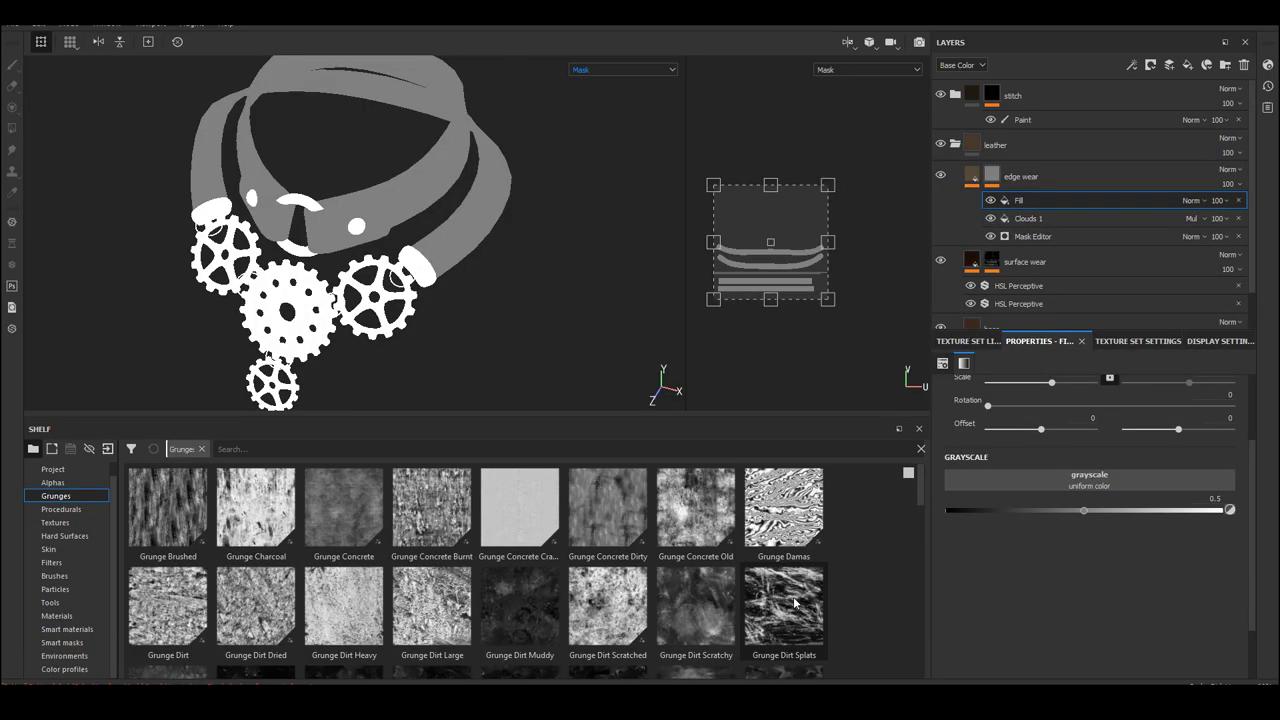
- Try Grunge Dirt Splats as the grayscale of the edge wear mask's fill with a UV scale of 3
drag(795, 602, 1090, 482)
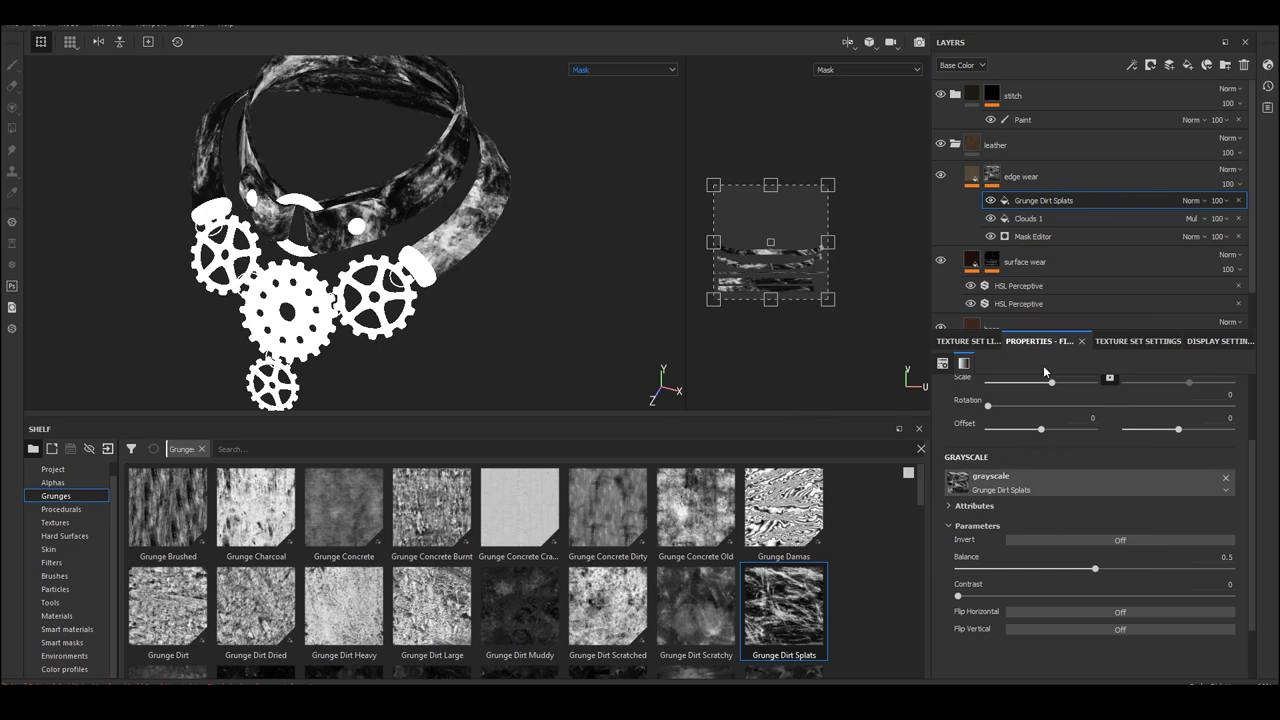
scroll(1092, 444, up, 1)
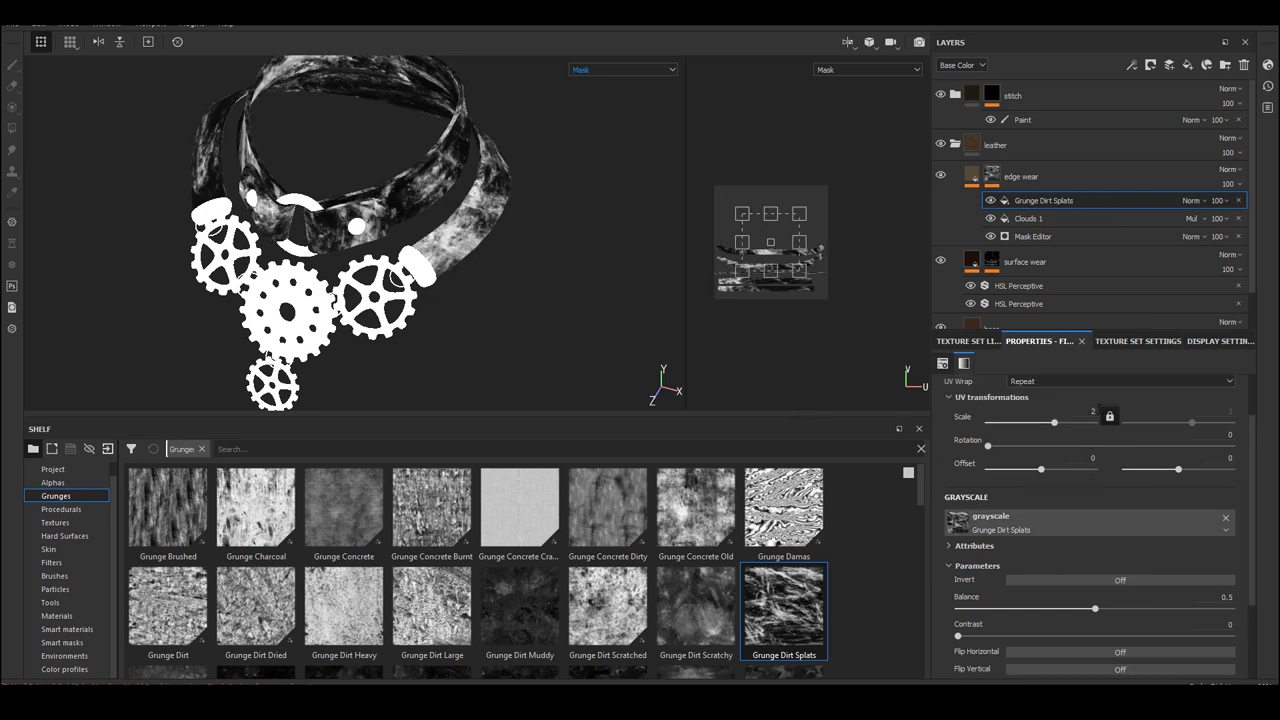
drag(1100, 410, 1087, 410)
text(2)
key(Return)
key(Return)
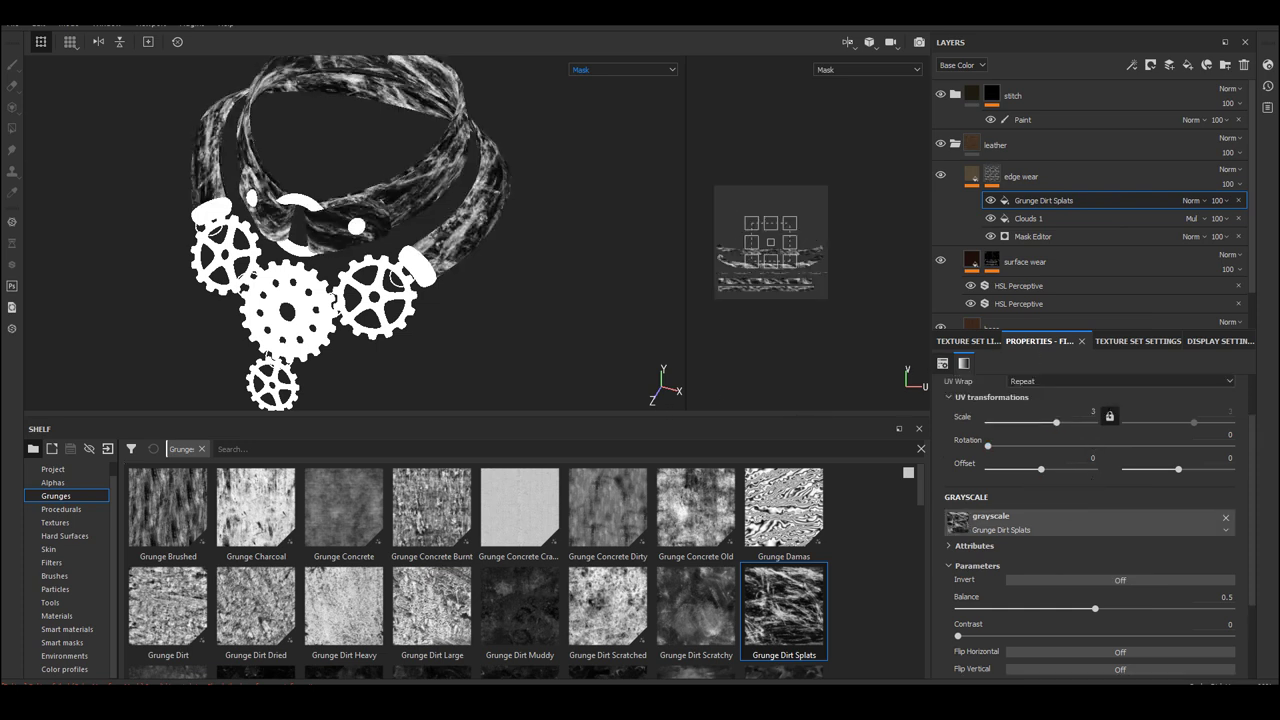
- Use Grunge Marble Veins in the edge wear mask's fill, inverted, with a UV scale of 2
drag(432, 655, 1094, 536)
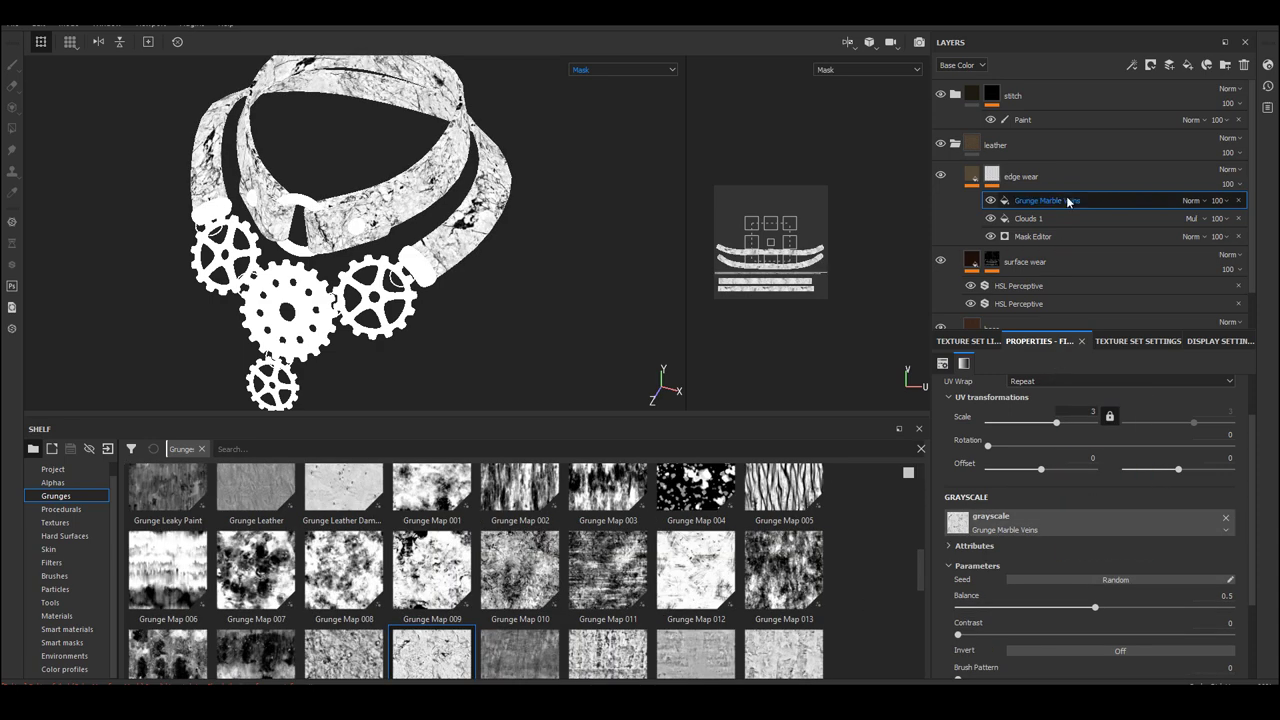
click(989, 202)
click(989, 202)
click(1152, 651)
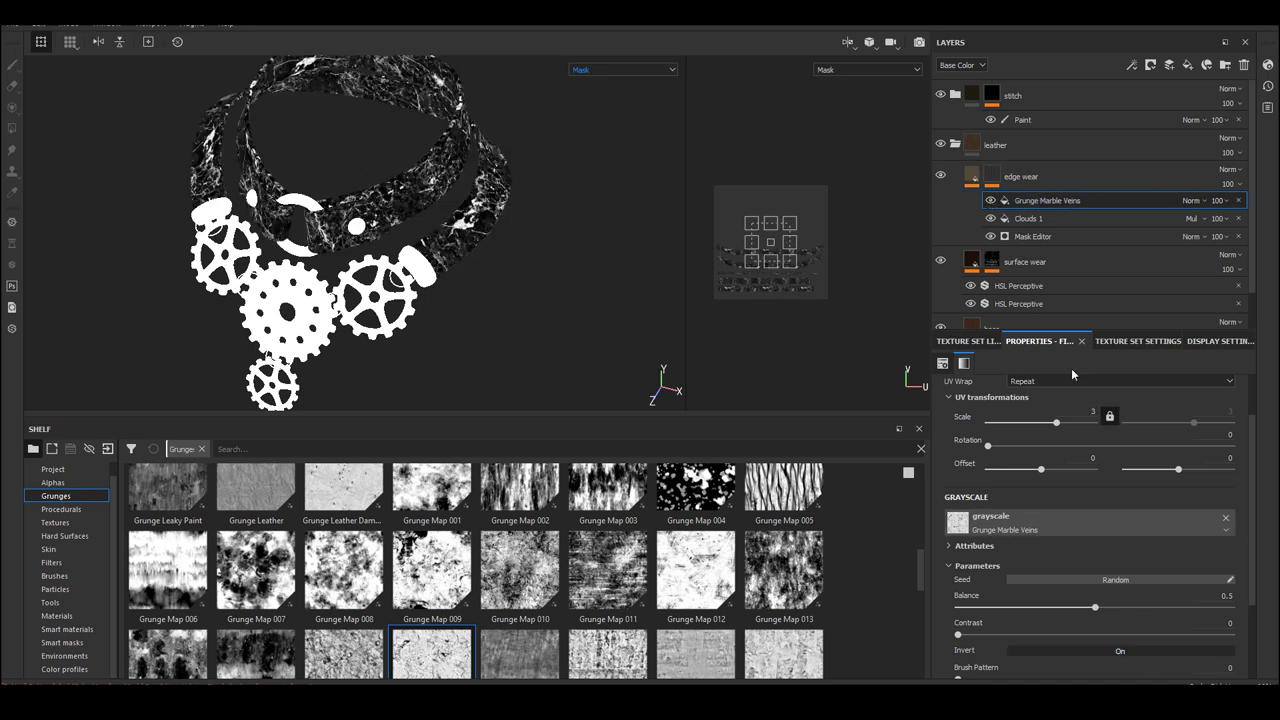
text(1)
key(Return)
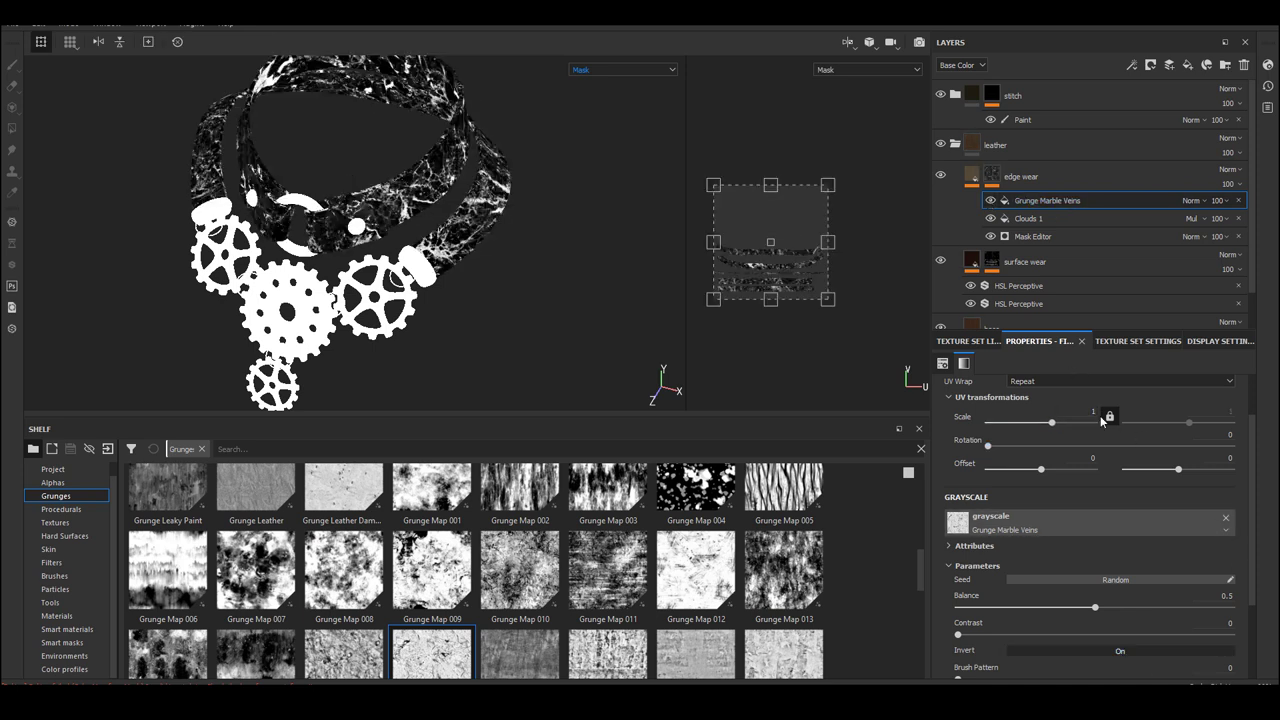
click(1091, 413)
text(2)
key(Return)
- Set the Grunge Marble Veins fill in the edge wear mask to Screen blending with 33 opacity
click(1192, 201)
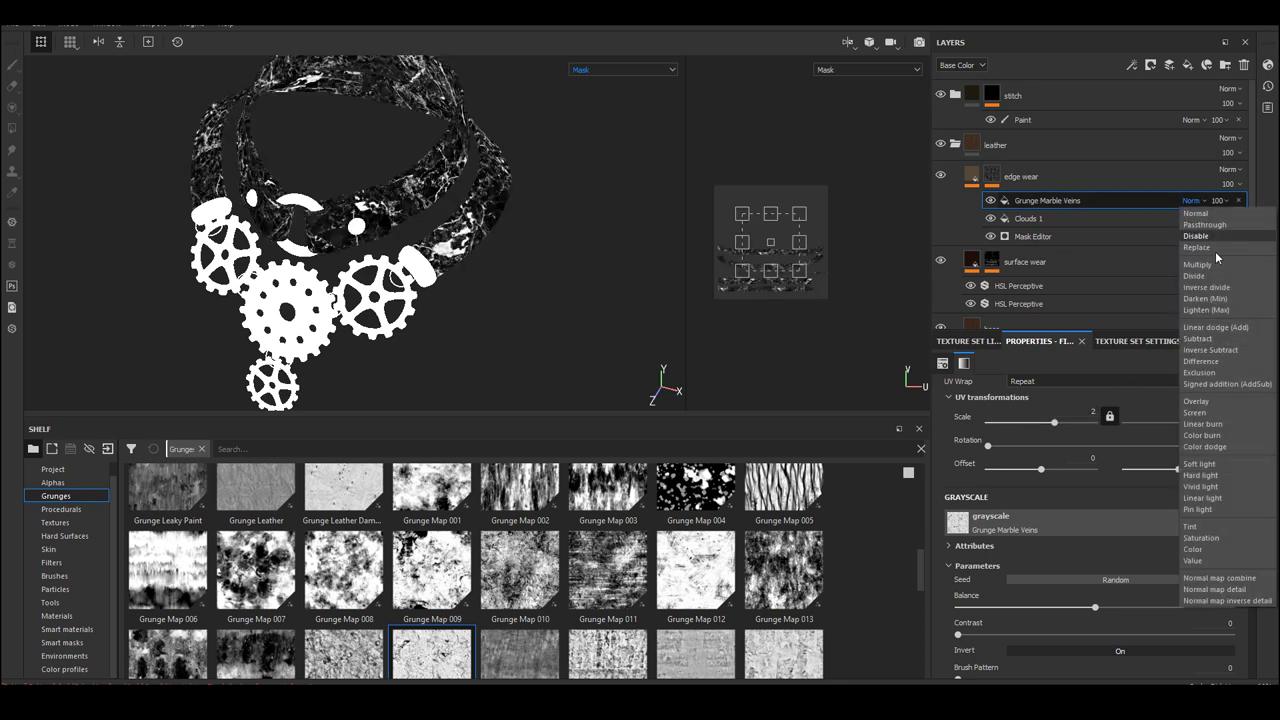
click(1196, 412)
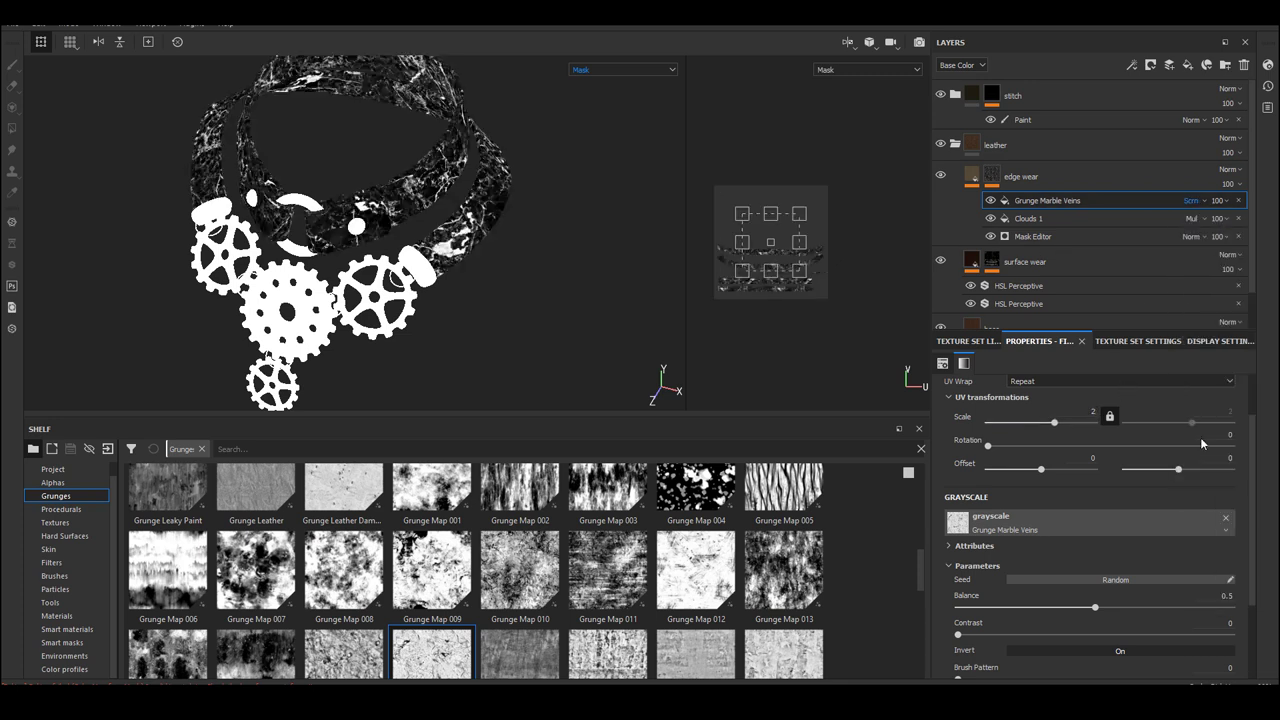
click(1227, 204)
drag(1244, 224, 1231, 227)
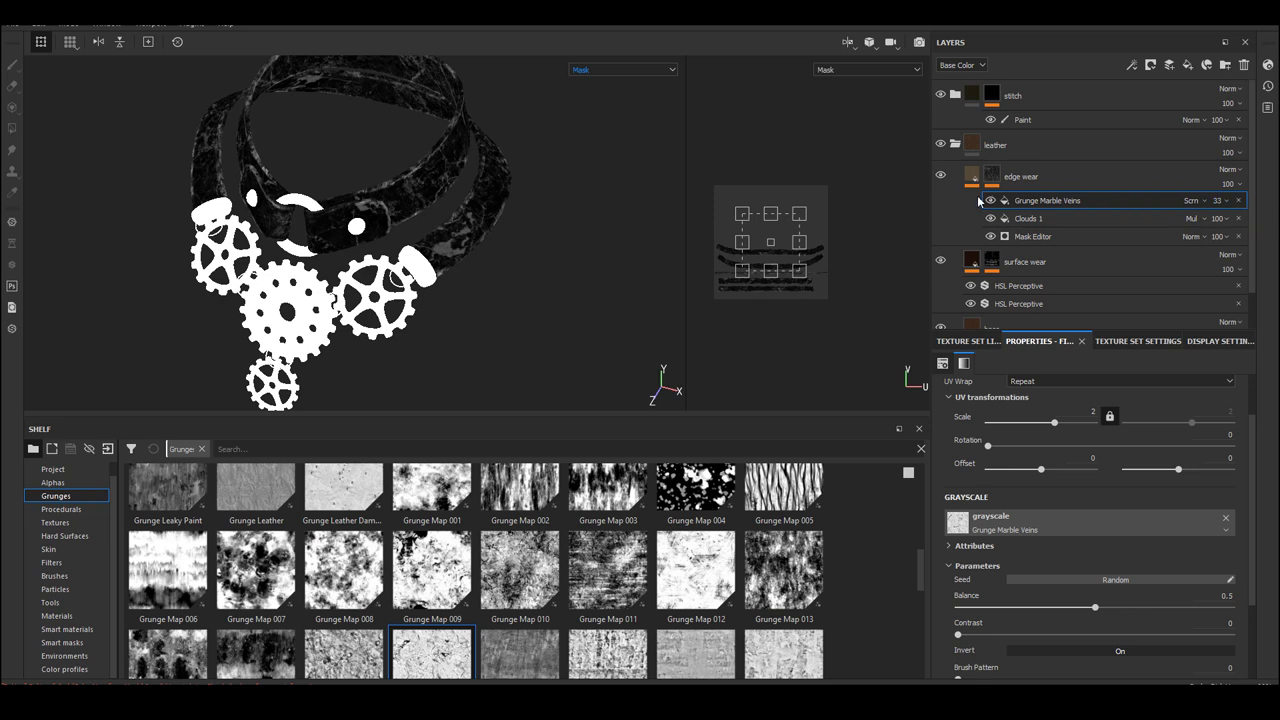
- Return the viewport to the Material display and lower the Grunge Marble Veins fill's opacity to 25
click(638, 69)
click(622, 91)
alt+drag(539, 276, 424, 264)
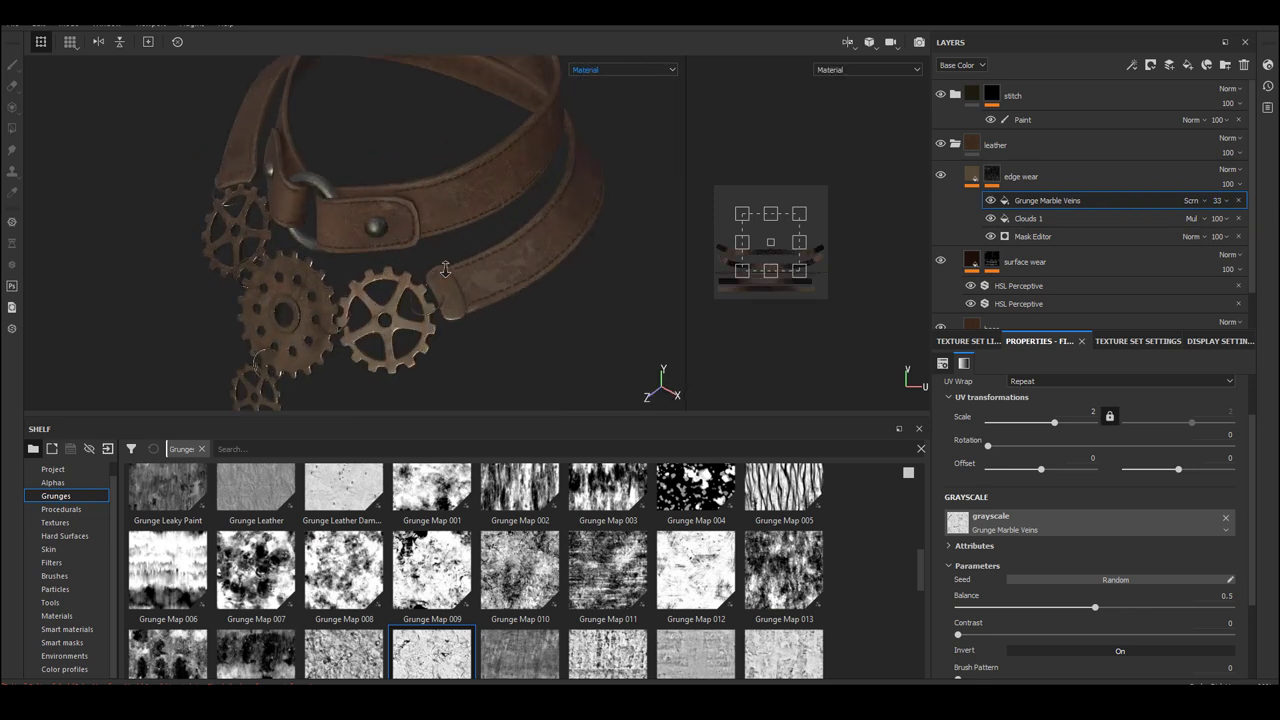
alt+right_drag(424, 264, 601, 321)
alt+drag(600, 326, 595, 324)
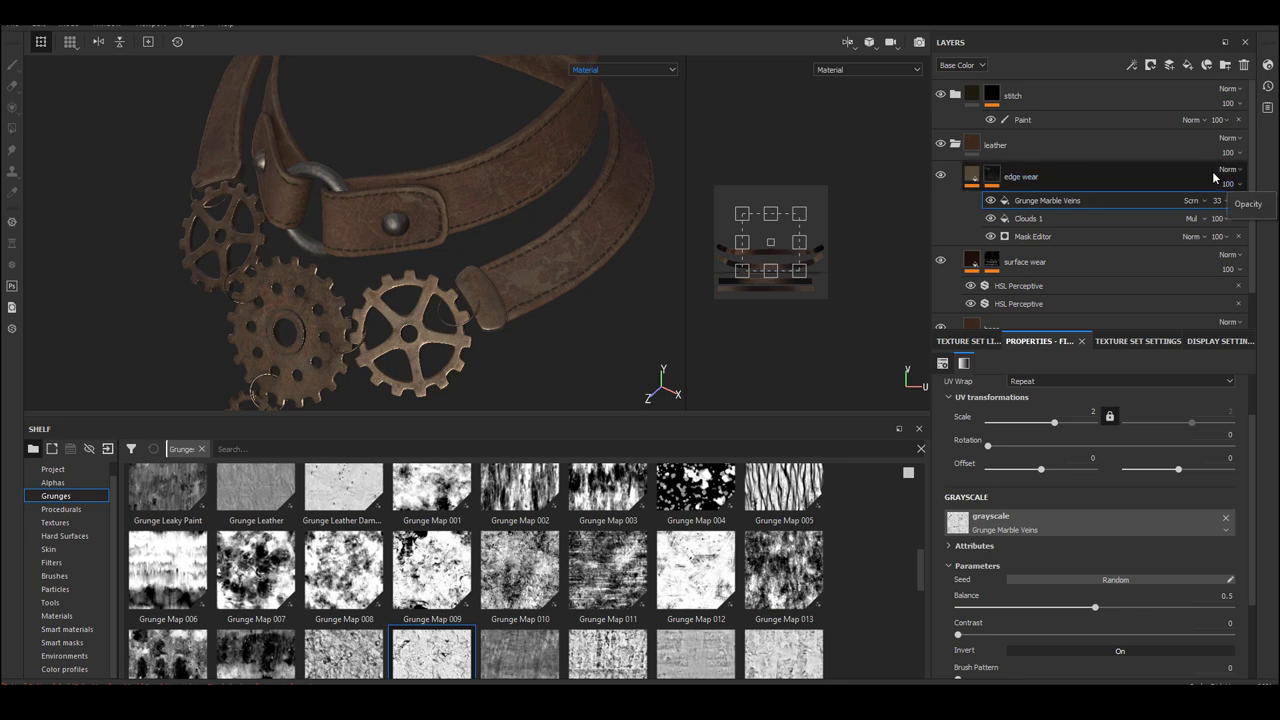
click(1217, 200)
drag(1229, 224, 1224, 229)
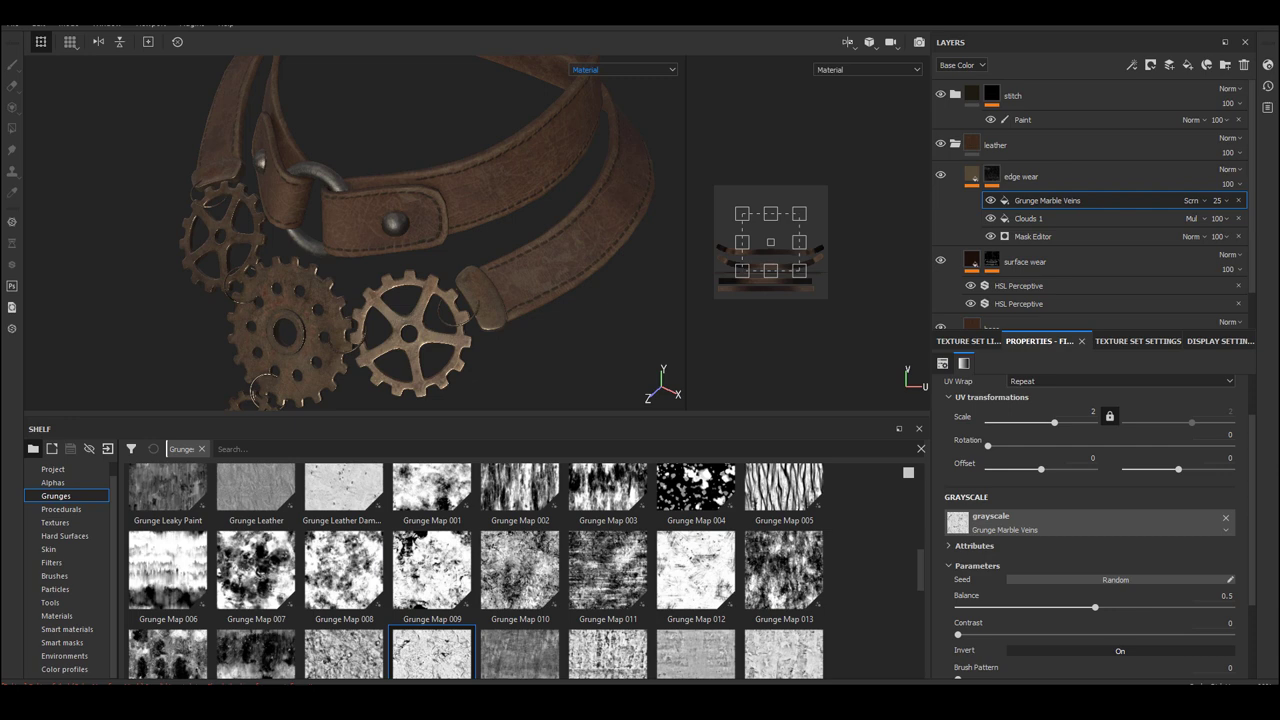
- Add a paint effect to the edge wear mask and set the brush grayscale to 0
right_click(989, 173)
click(990, 172)
right_click(990, 169)
click(1020, 437)
click(952, 600)
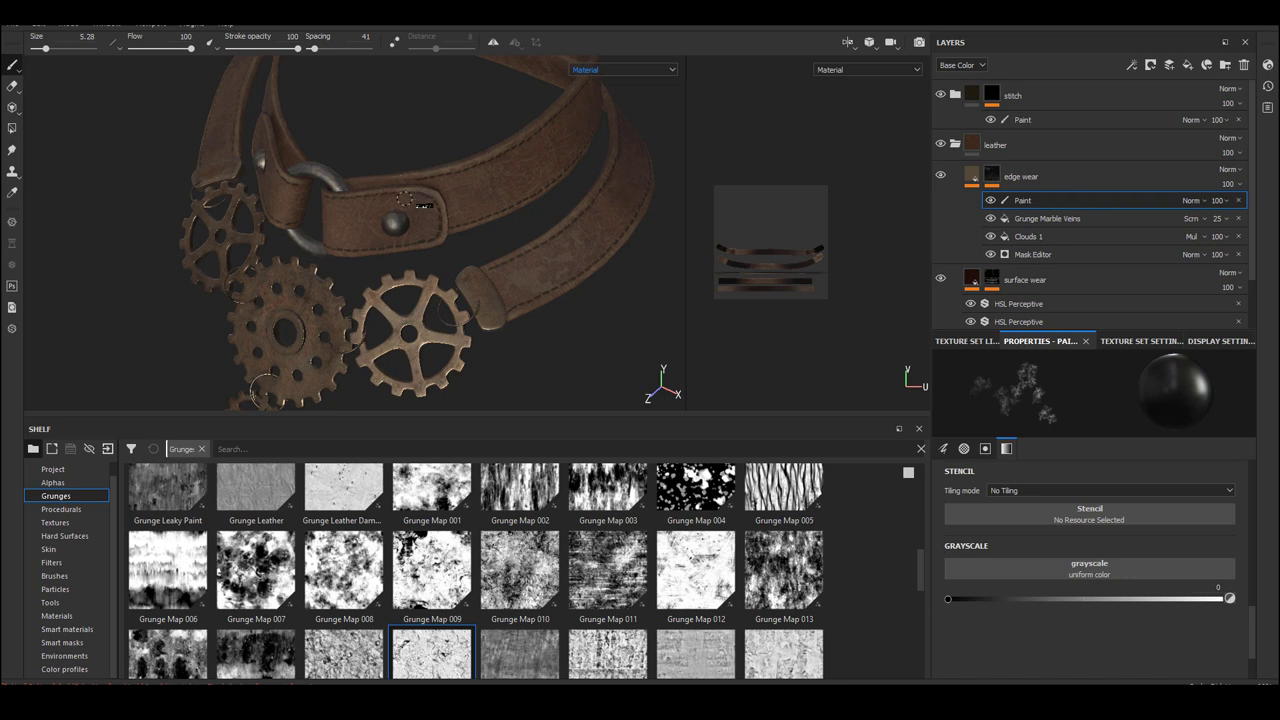
alt+right_drag(553, 268, 202, 271)
alt+drag(202, 270, 520, 302)
- Set the Lightness of the surface wear layer's upper HSL Perceptive filter to 0.45
drag(1251, 214, 1251, 268)
click(1045, 312)
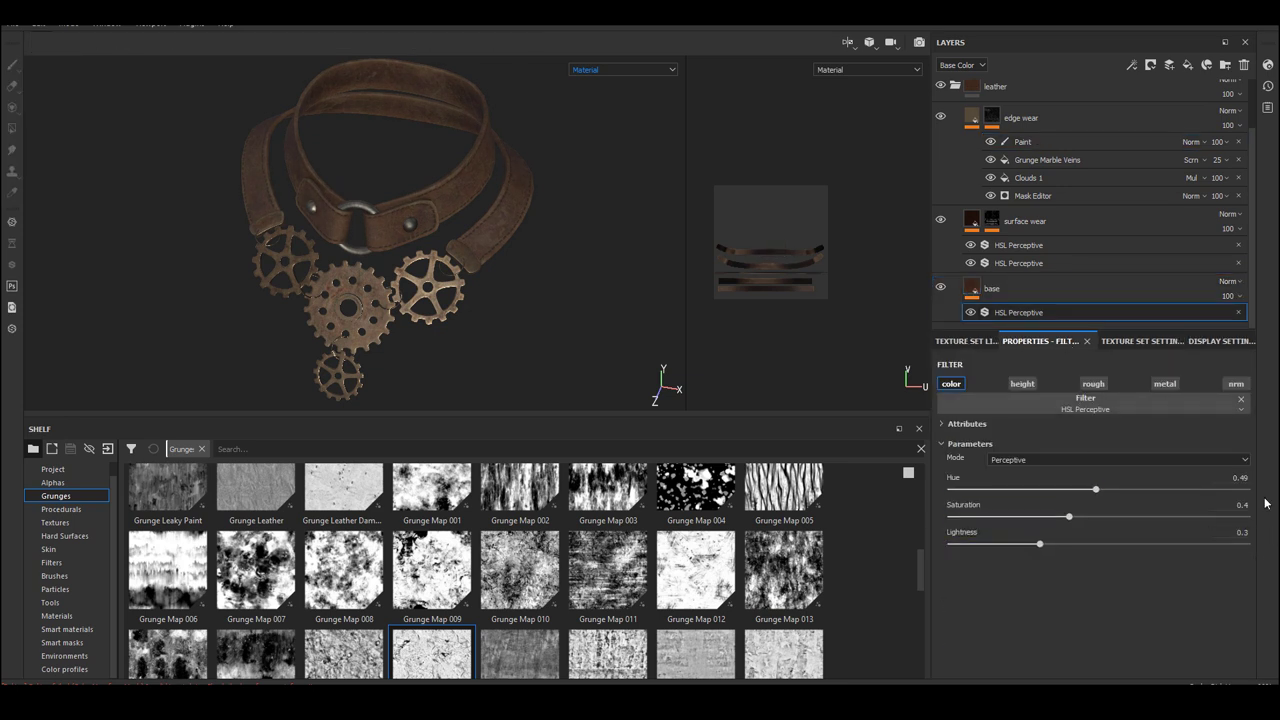
click(1026, 245)
click(1240, 532)
key(BackSpace)
text(.45)
key(Return)
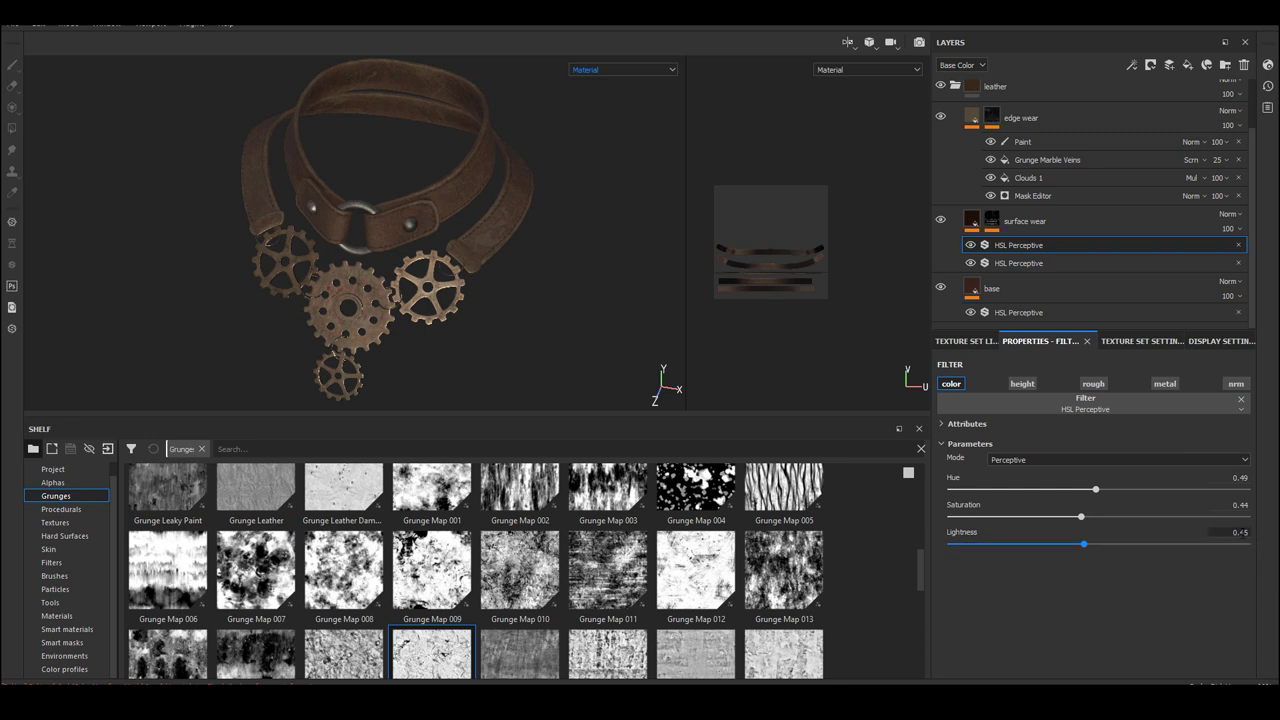
key(Return)
- Set the Lightness of the edge wear layer's upper HSL Perceptive filter to 0.52
alt+drag(443, 258, 505, 297)
shift+right_drag(505, 297, 480, 299)
mouse_move(478, 300)
alt+mouse_down()
mouse_move(460, 280)
mouse_move(480, 290)
alt+mouse_up()
click(1012, 152)
click(1030, 177)
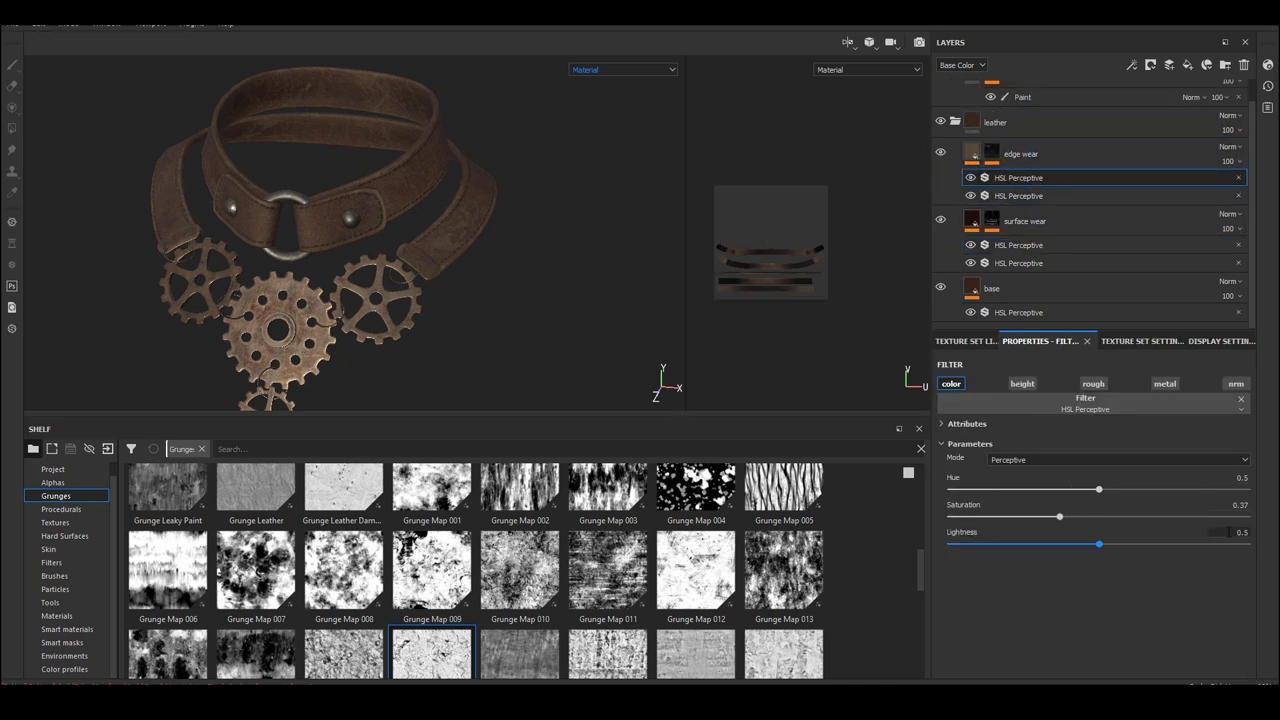
text(.52)
key(Return)
- Reduce the opacity of the Grunge Marble Veins fill in the edge wear mask to 20
click(992, 152)
click(1225, 196)
click(1265, 208)
text(20)
key(Return)
alt+drag(365, 255, 380, 298)
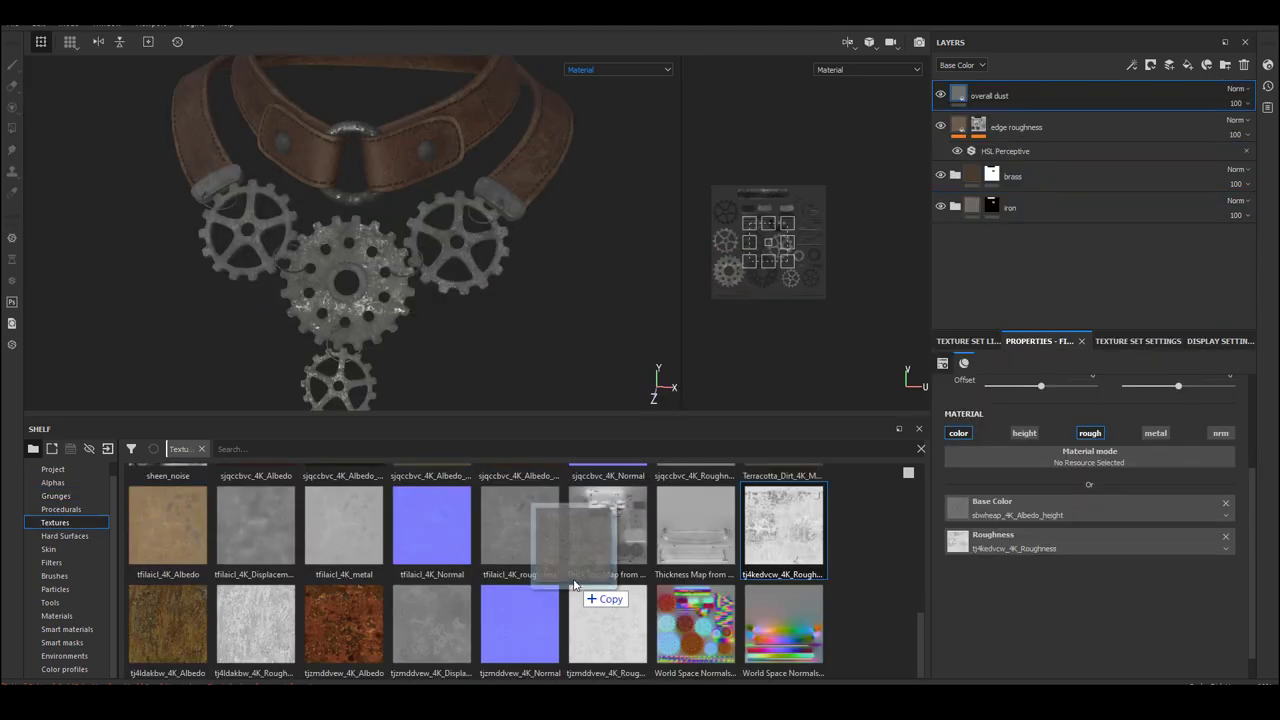
- Import tjsiegin_4K_Albedo as a texture and use it as the overall dust layer's base color
click(822, 221)
click(846, 265)
click(809, 514)
click(795, 541)
click(756, 533)
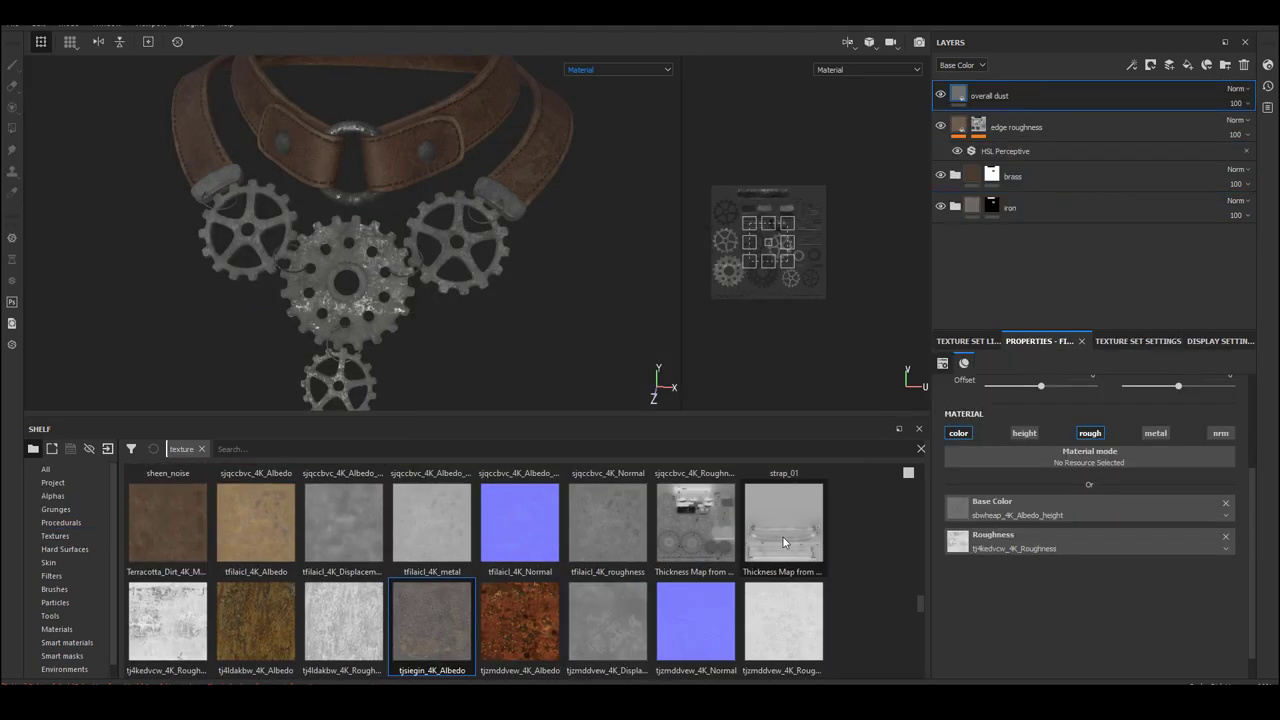
drag(440, 616, 1051, 507)
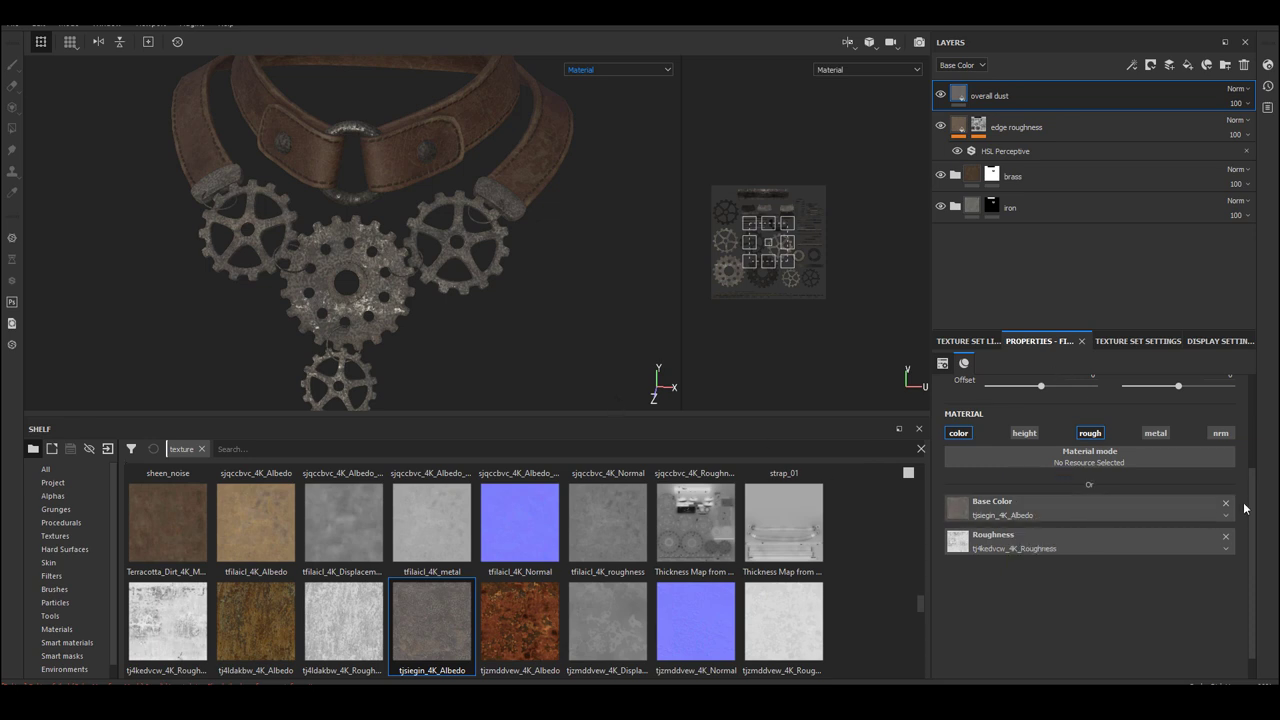
- Set the UV scale of the overall dust fill to 1
scroll(1255, 497, up, 3)
text(1)
key(Return)
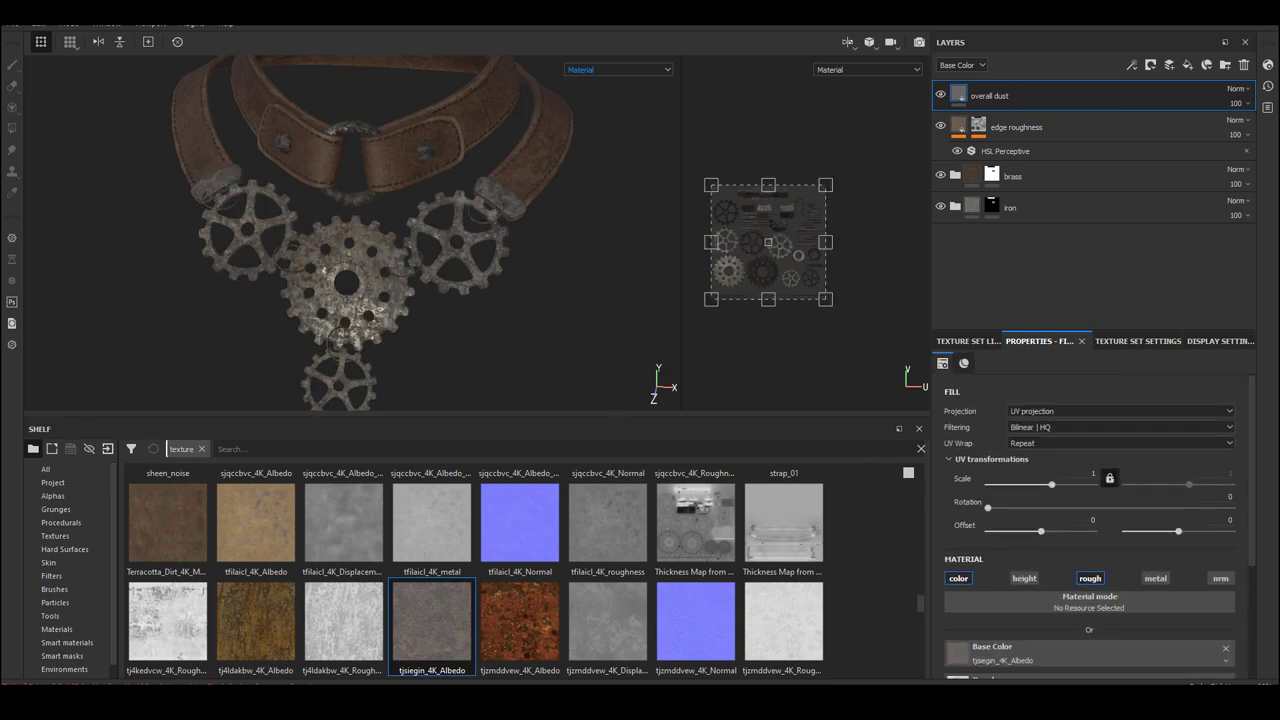
- Instantiate the black-masked overall dust layer across the texture sets
right_click(958, 88)
click(1028, 238)
click(960, 90)
right_click(960, 89)
click(1016, 246)
click(627, 458)
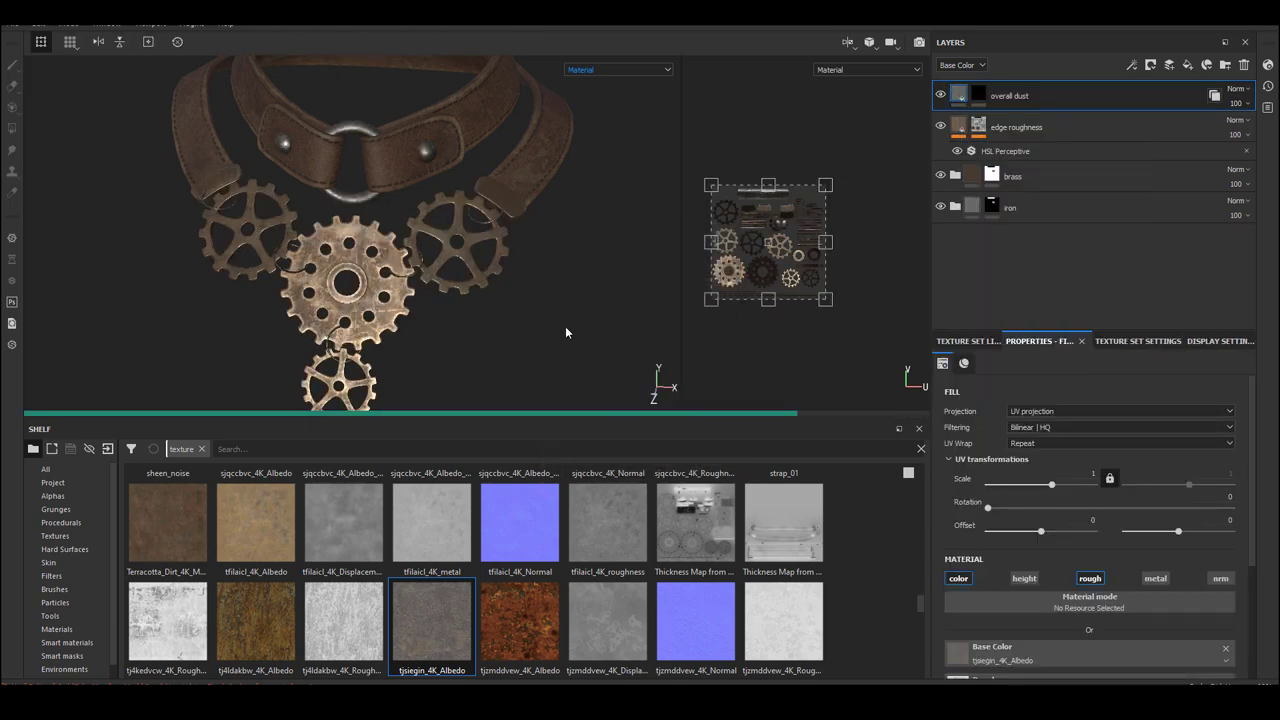
- Apply the Dust Subtle smart mask to the overall dust layer and show the mask alone on the model
click(62, 656)
scroll(878, 546, down, 3)
mouse_move(702, 497)
mouse_down()
mouse_move(1040, 108)
mouse_move(1013, 104)
mouse_up()
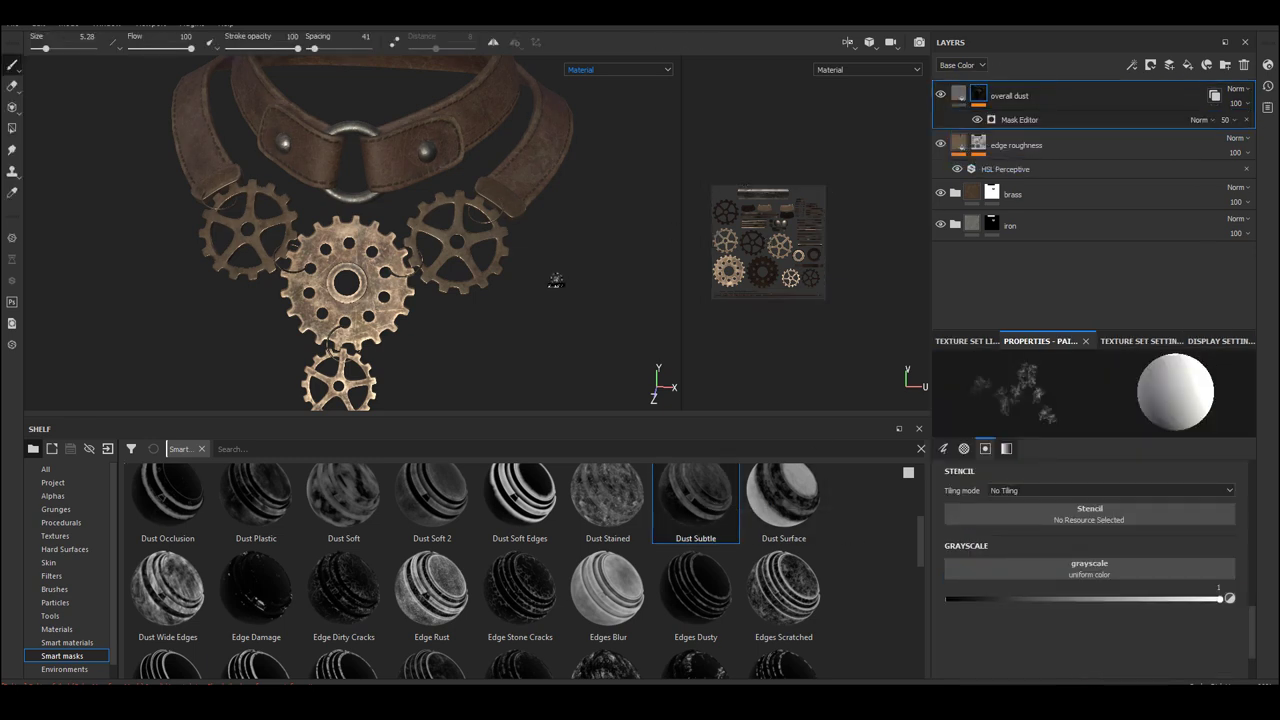
click(622, 71)
click(606, 156)
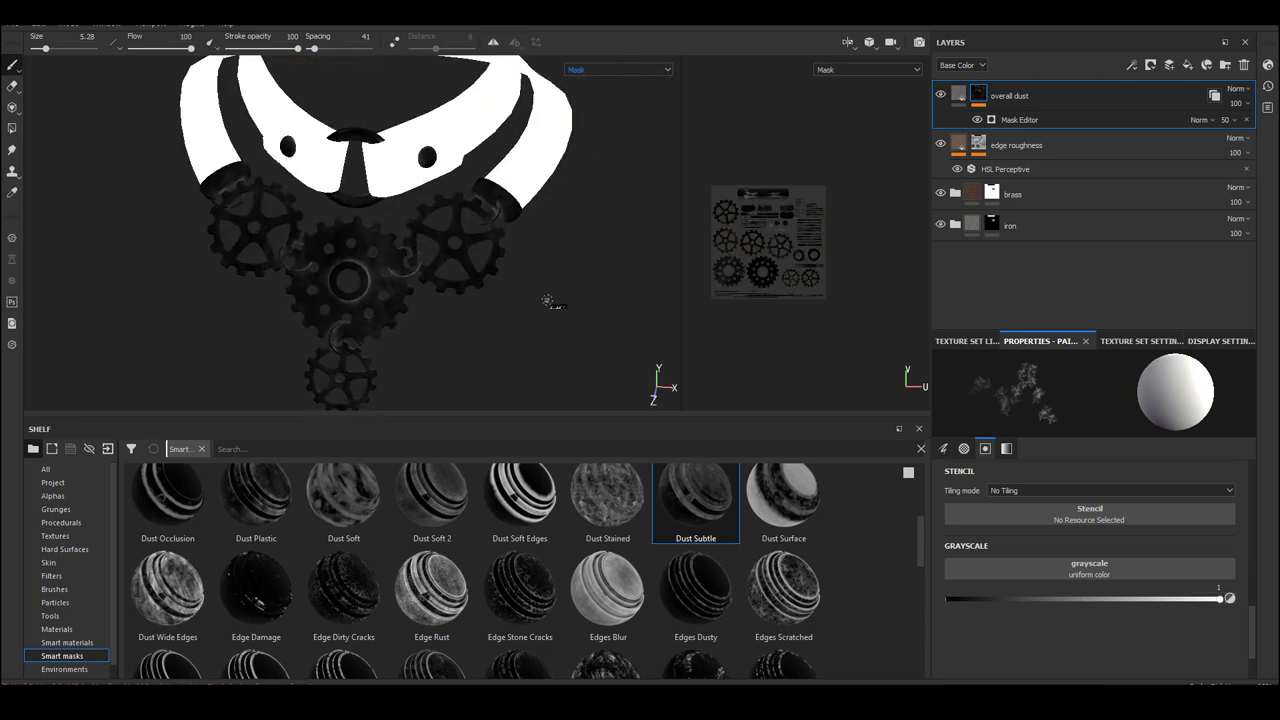
- Set the dust Mask Editor's global balance to 0.58 on the metal texture set, and adjust it on the leather set
click(1060, 120)
scroll(1181, 444, up, 3)
drag(1096, 498, 1119, 501)
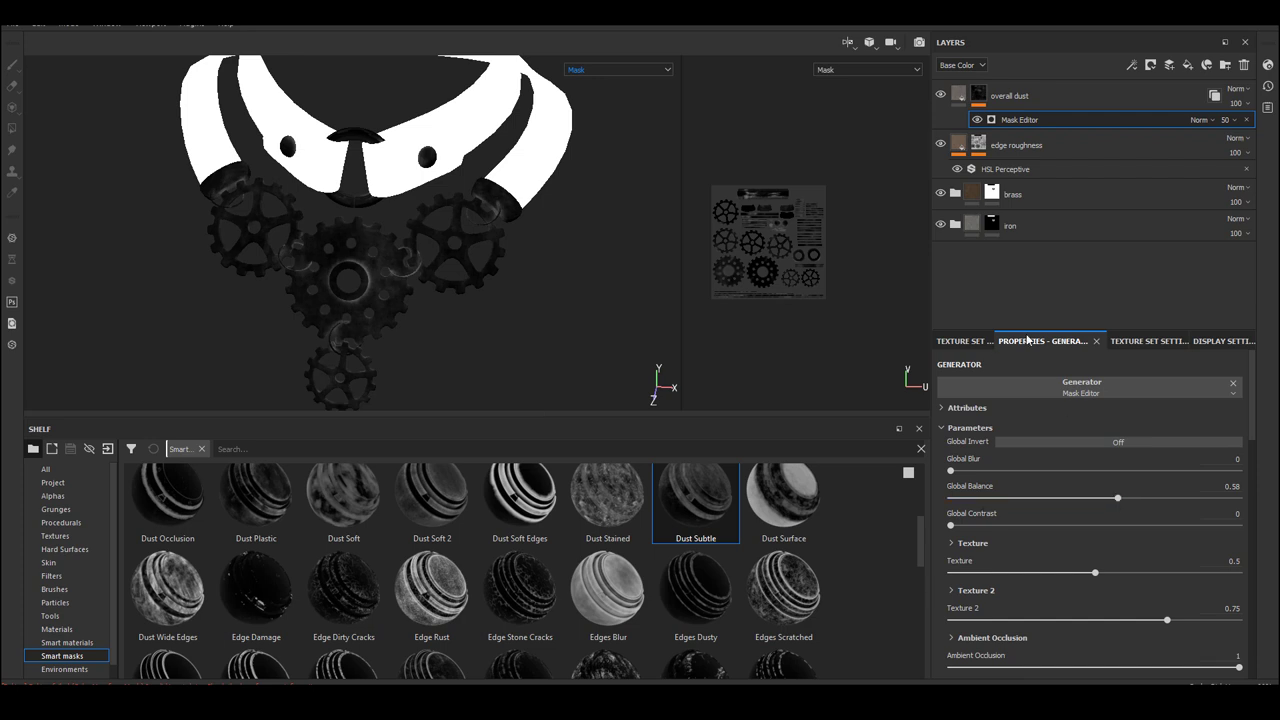
click(966, 342)
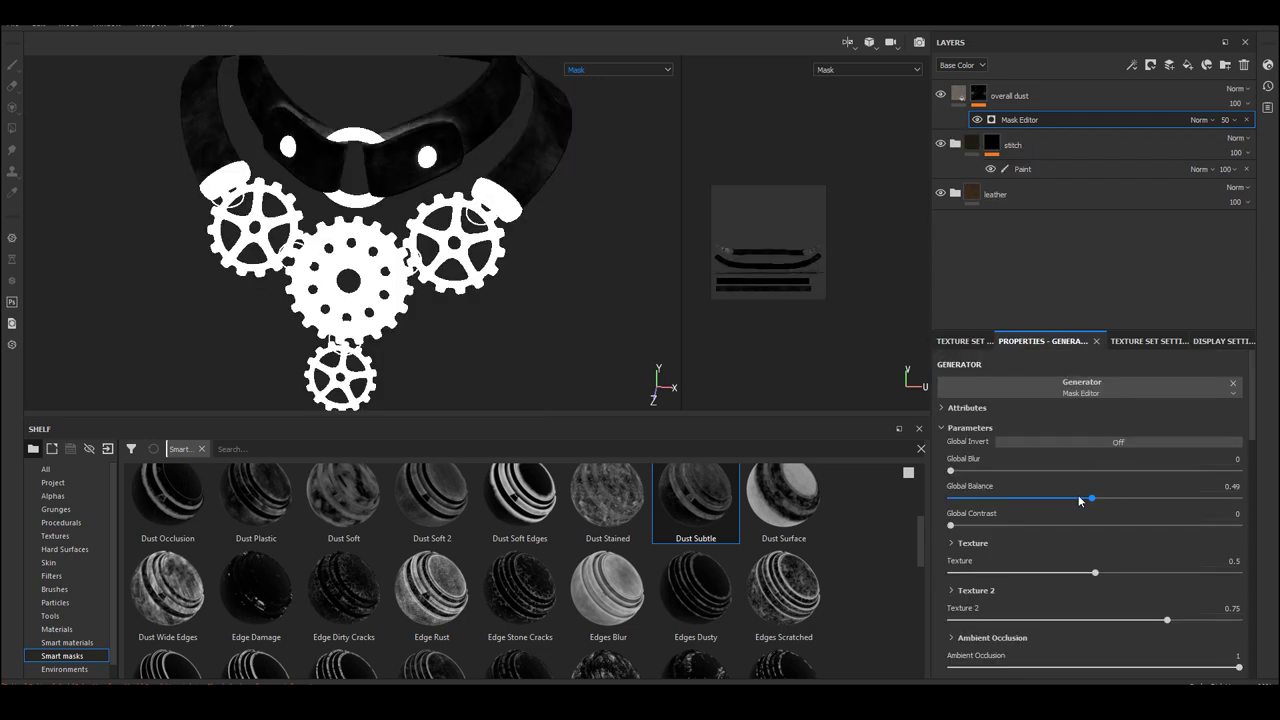
drag(1080, 501, 1101, 501)
- Add a paint effect to the leather set's overall dust mask, with brush grayscale 0 and size 8.11
right_click(978, 93)
click(1024, 360)
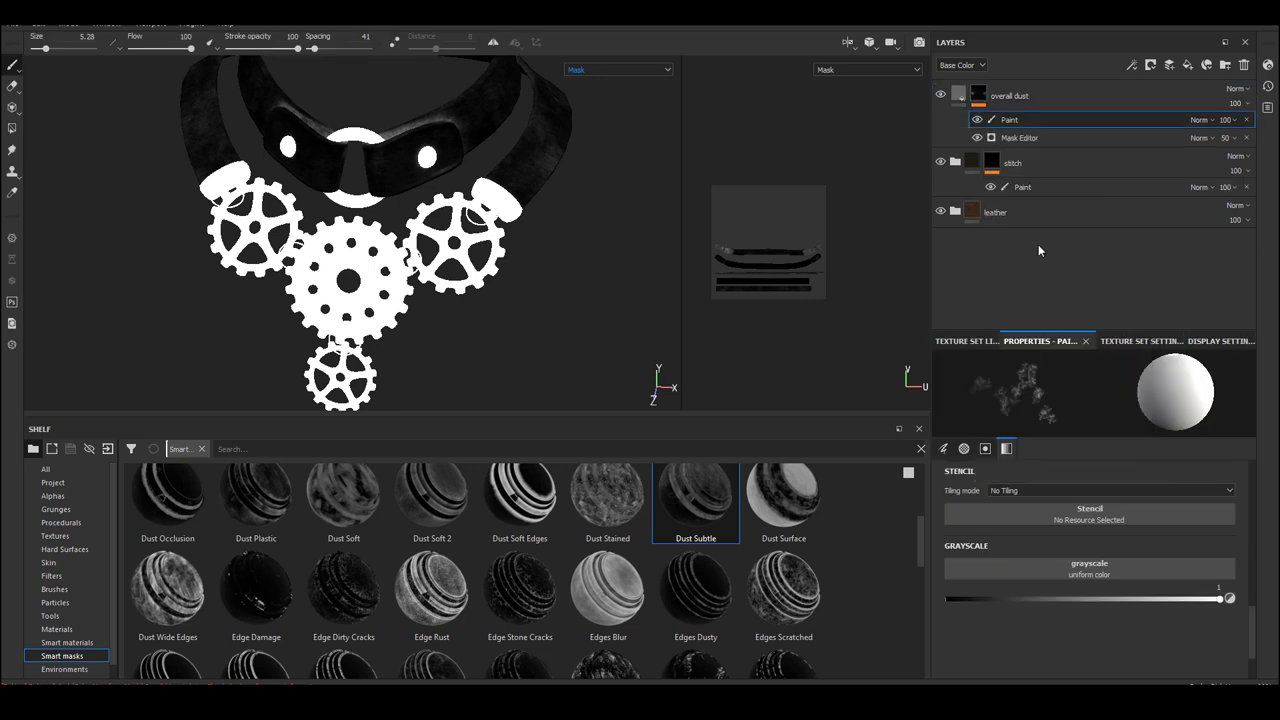
scroll(810, 344, up, 2)
alt+right_drag(812, 344, 977, 233)
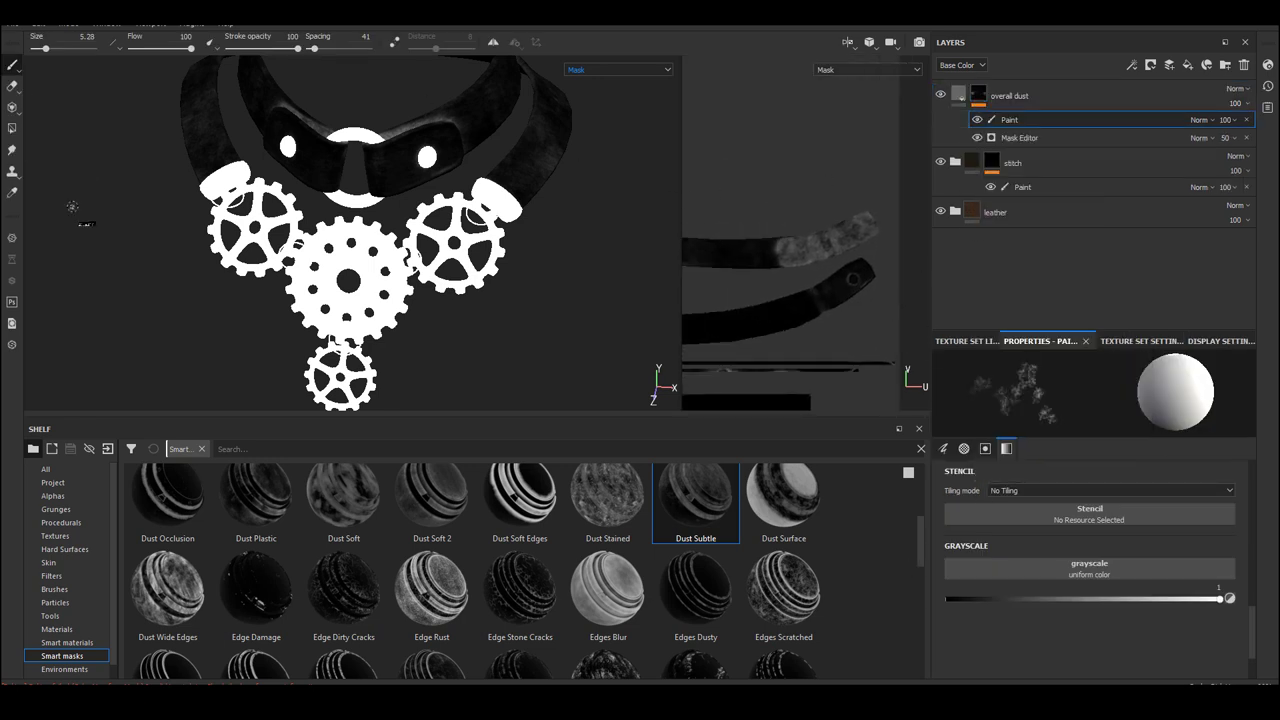
drag(1220, 598, 925, 603)
drag(56, 52, 68, 53)
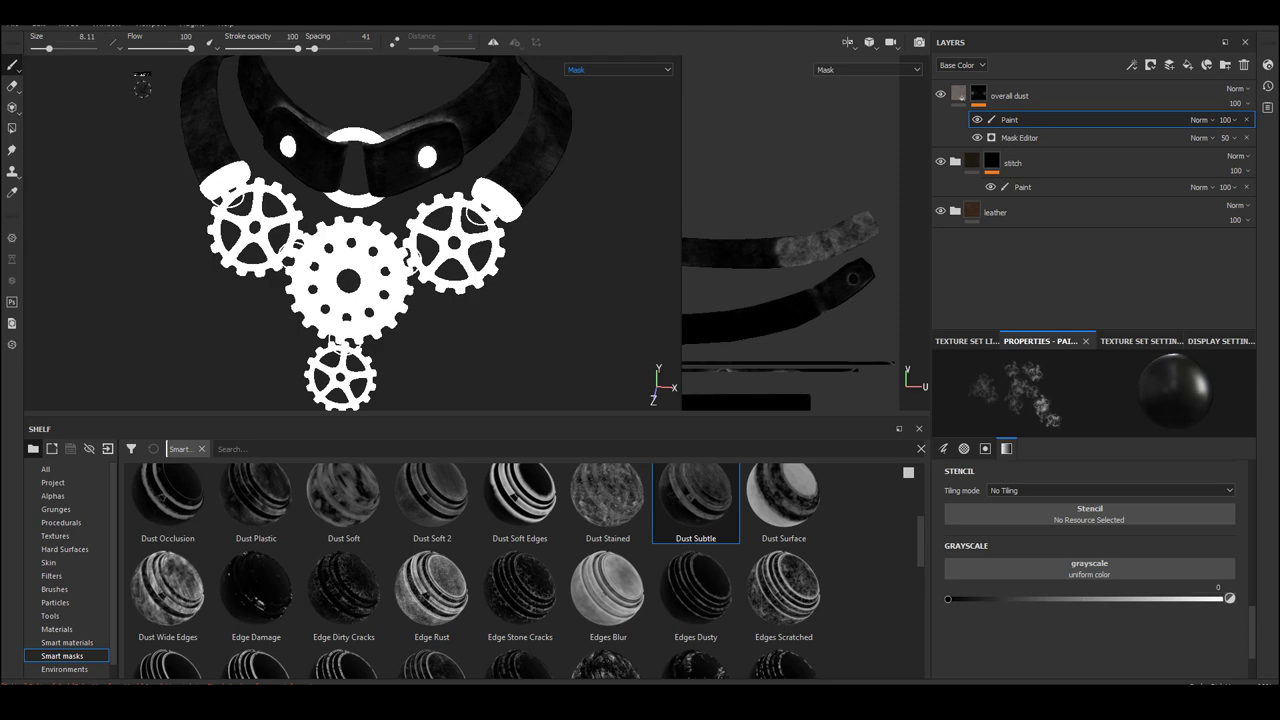